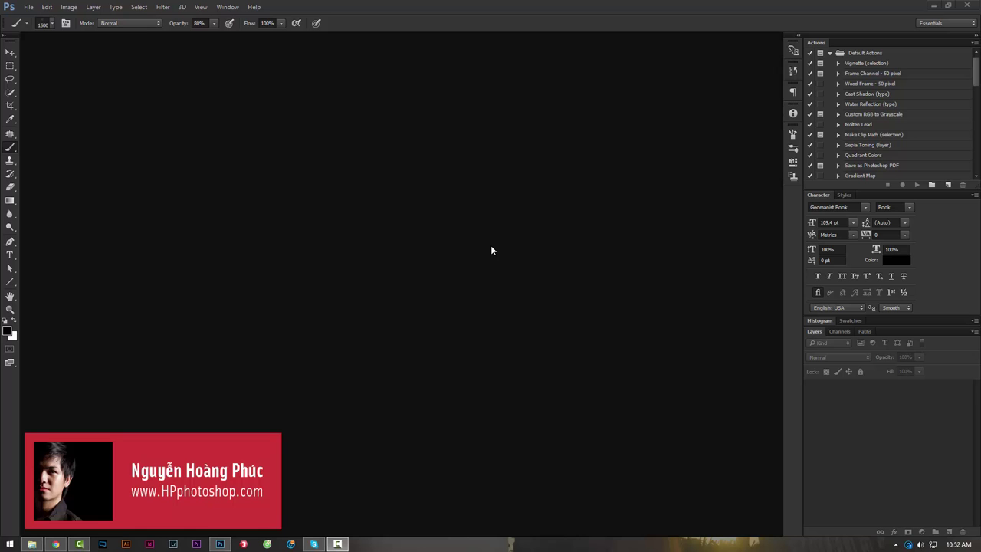
Glance at the Lạc Trôi reference poster, then open the Lac Troi style folder and select IMG_0017.CR2.
left_click(54, 544)
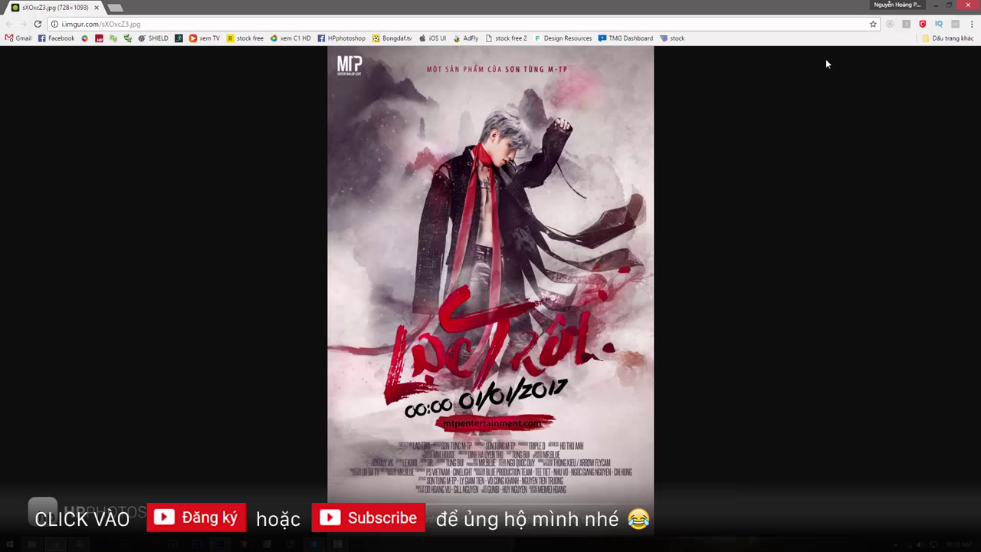
left_click(935, 5)
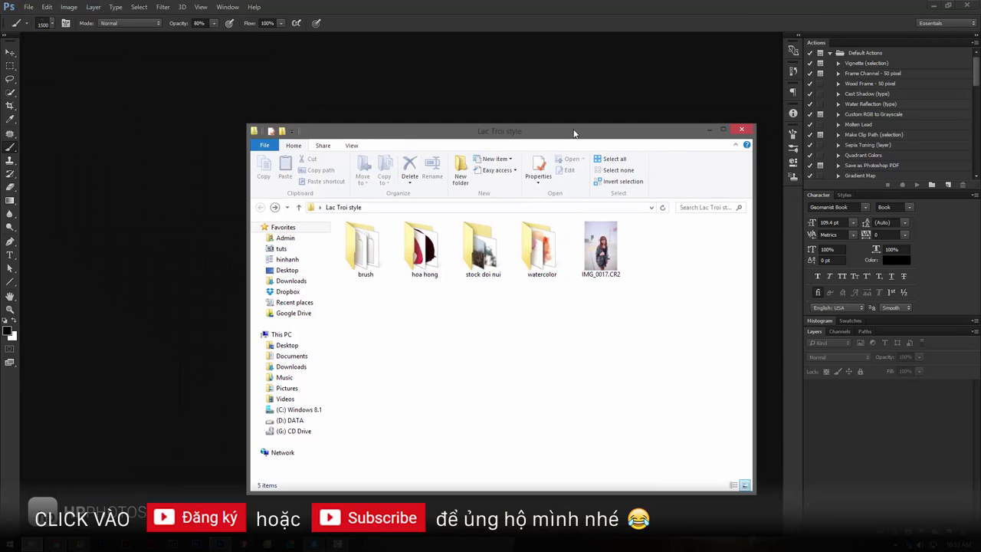
left_click_drag(630, 118, 571, 131)
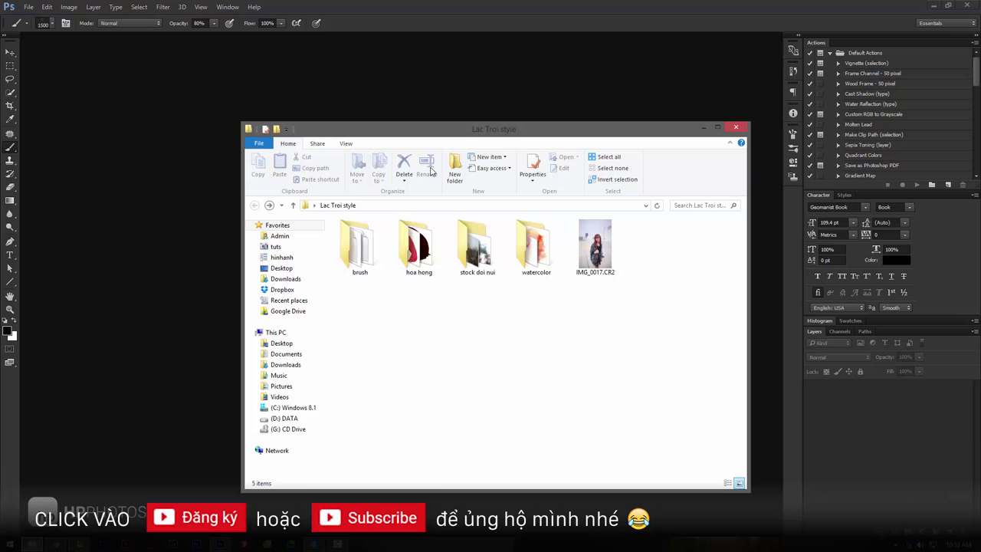
left_click_drag(512, 129, 545, 112)
left_click(634, 242)
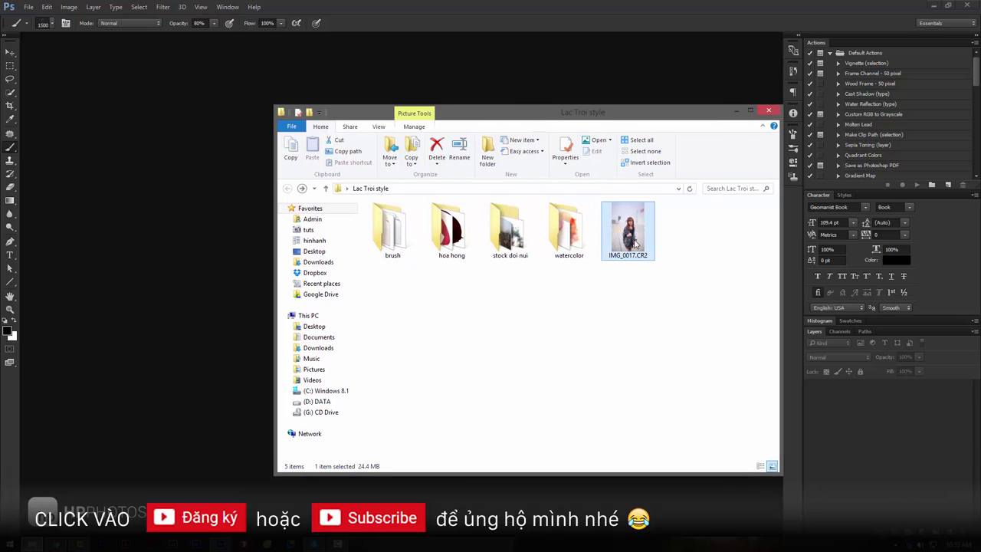
double_click(635, 242)
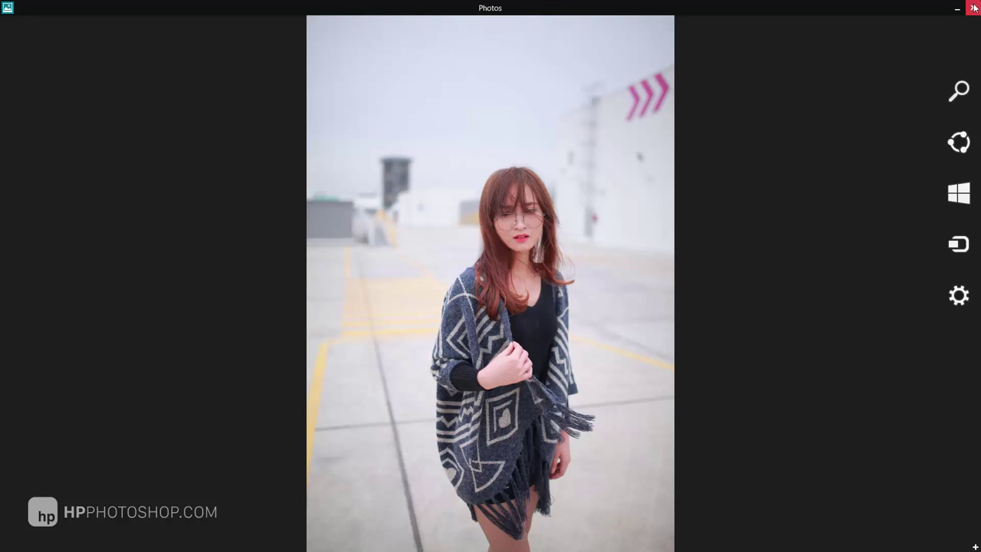
mouse_move(972, 7)
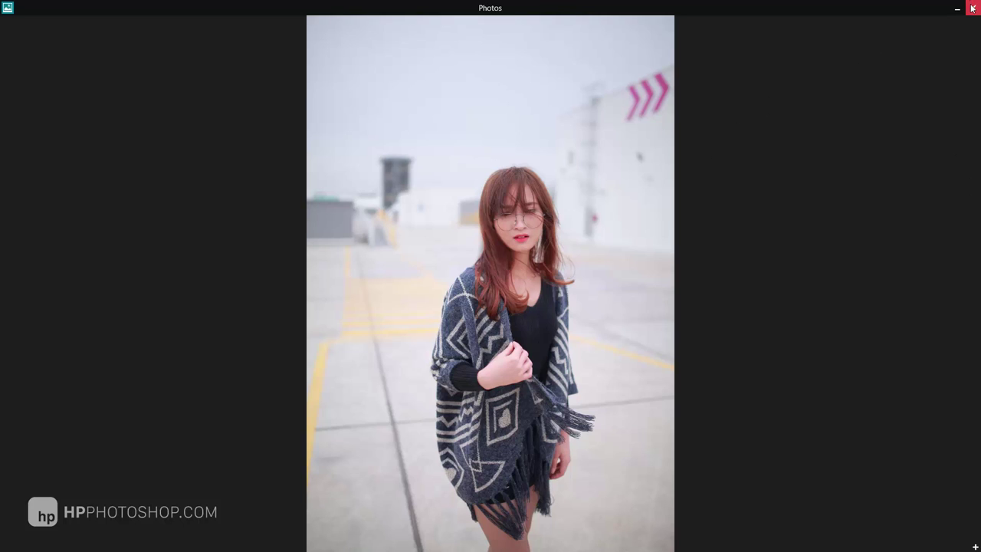
Close the photo preview and drag IMG_0017.CR2 from Explorer into Photoshop's Camera Raw.
left_click(973, 7)
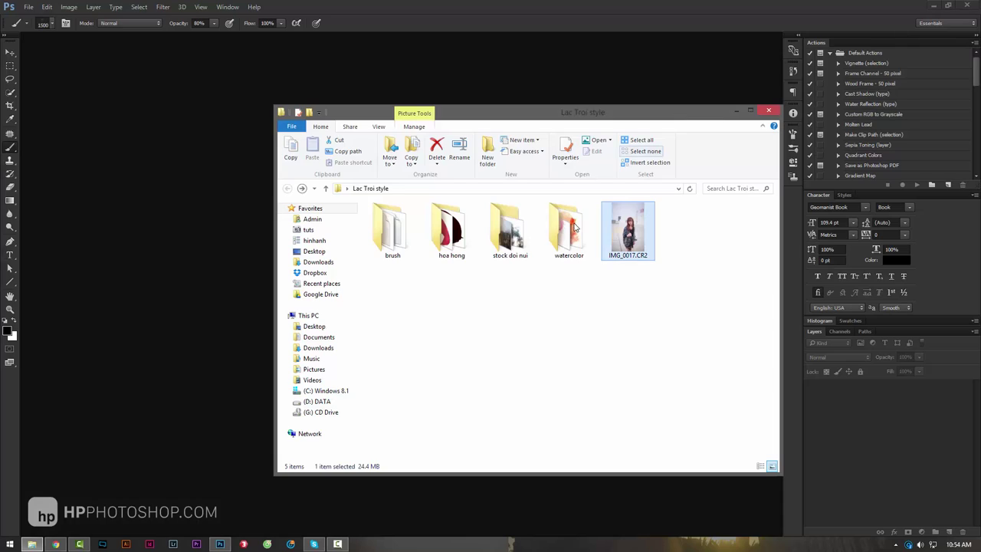
mouse_move(628, 230)
left_mouse_down()
mouse_move(532, 223)
mouse_move(184, 257)
left_mouse_up()
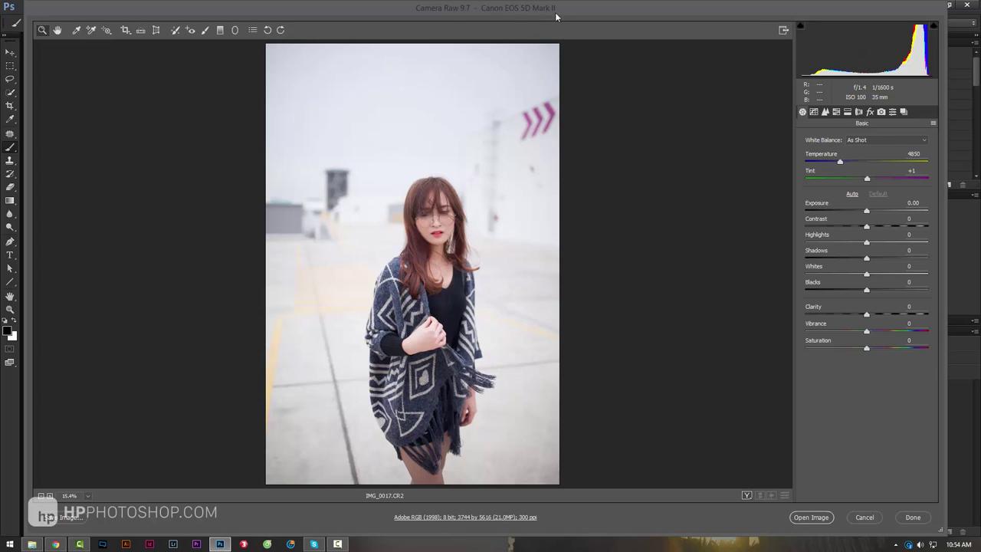
Review Camera Raw's workflow options and close them without changes.
left_click(492, 517)
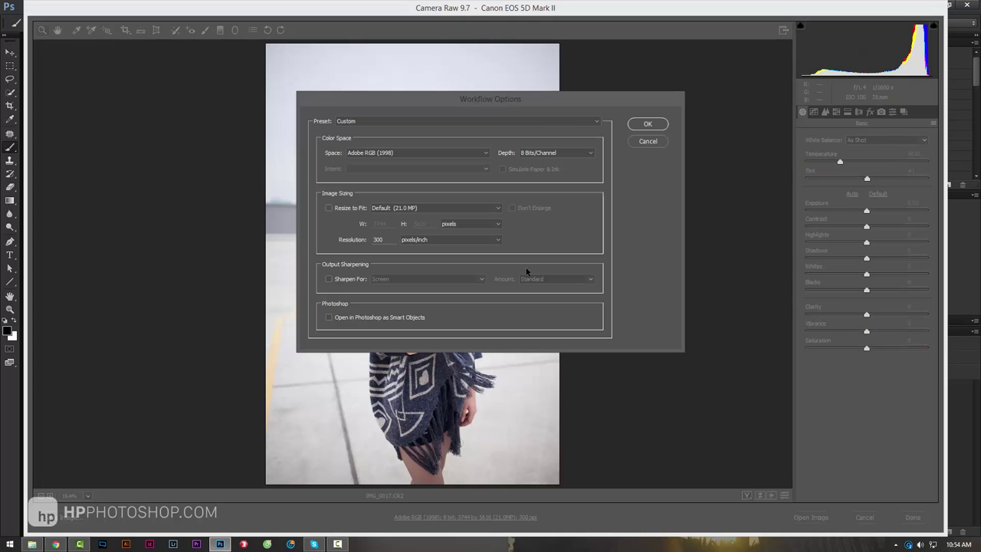
left_click(349, 121)
left_click(649, 143)
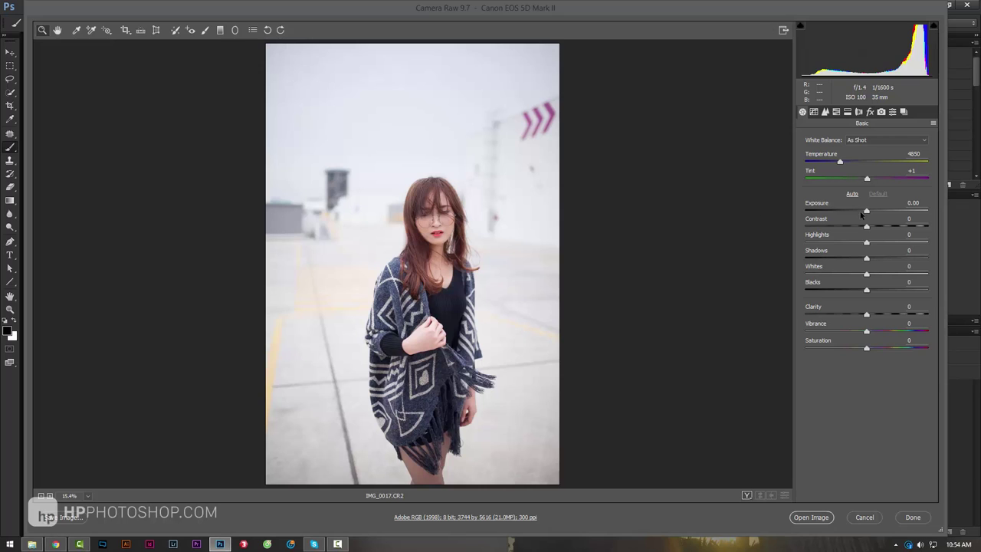
Set Exposure -0.15, Contrast +13, Highlights -15 and Shadows +18, then open the image.
left_click_drag(867, 211, 867, 228)
left_click(447, 281)
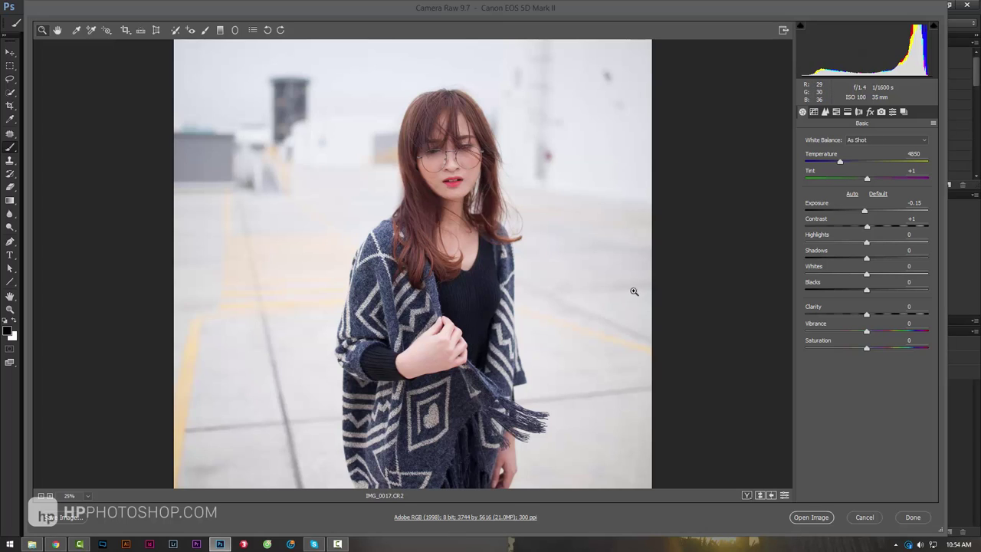
mouse_move(879, 228)
left_mouse_down()
mouse_move(858, 243)
mouse_move(878, 262)
mouse_move(868, 277)
left_mouse_up()
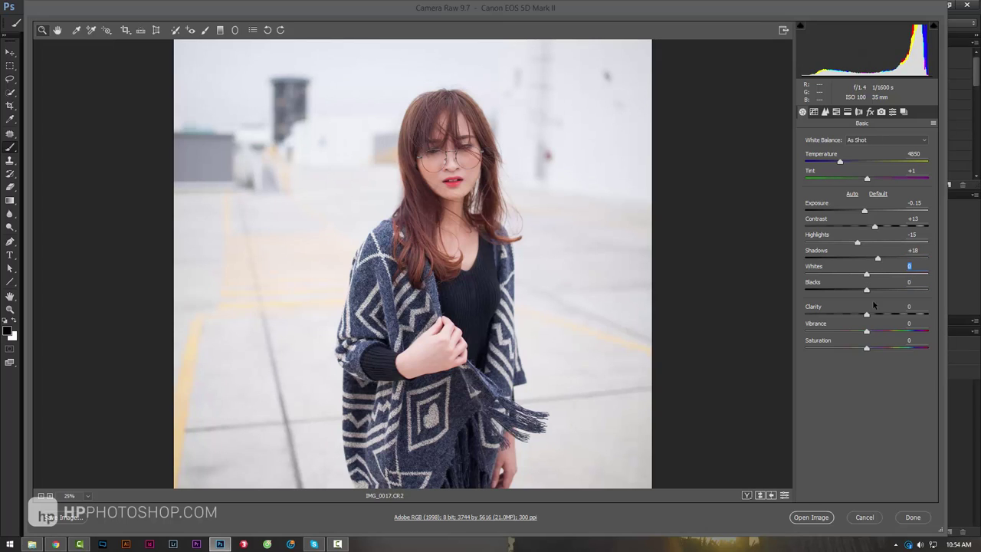
left_click(878, 332)
left_click_drag(878, 332, 879, 332)
left_click(826, 518)
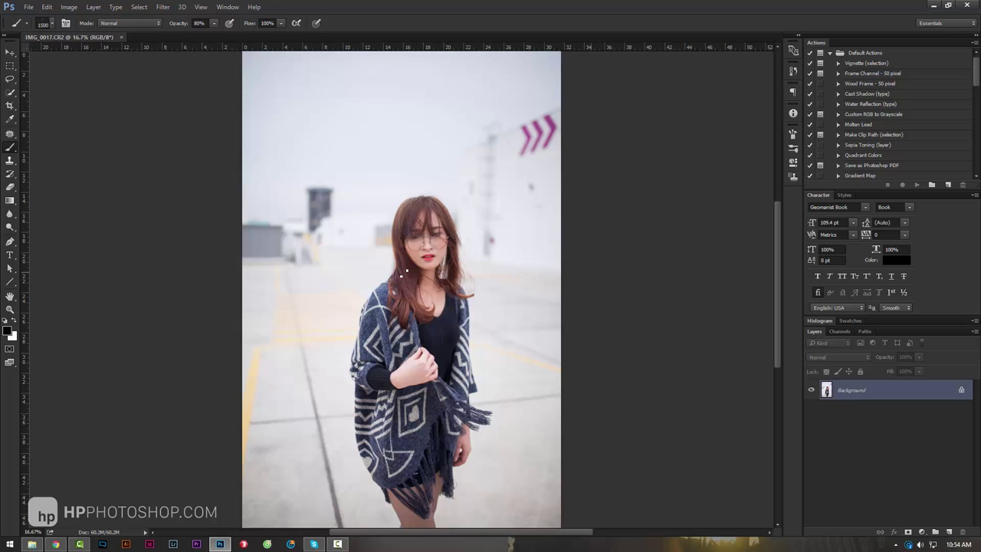
Zoom in and select the woman's hair and face with a 175 px Quick Selection brush.
key("z")
mouse_move(420, 224)
left_mouse_down()
mouse_move(456, 233)
mouse_move(51, 91)
left_mouse_up()
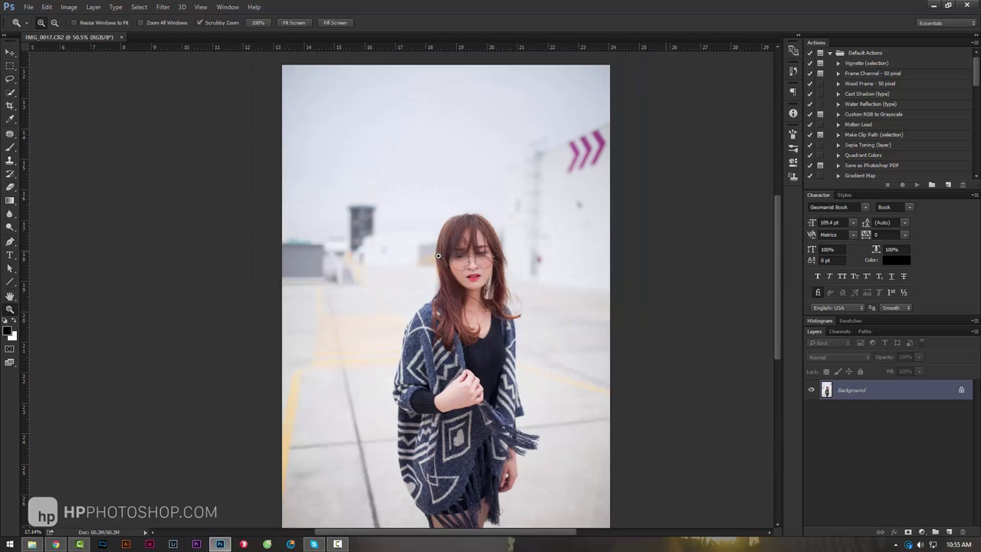
left_click(10, 92)
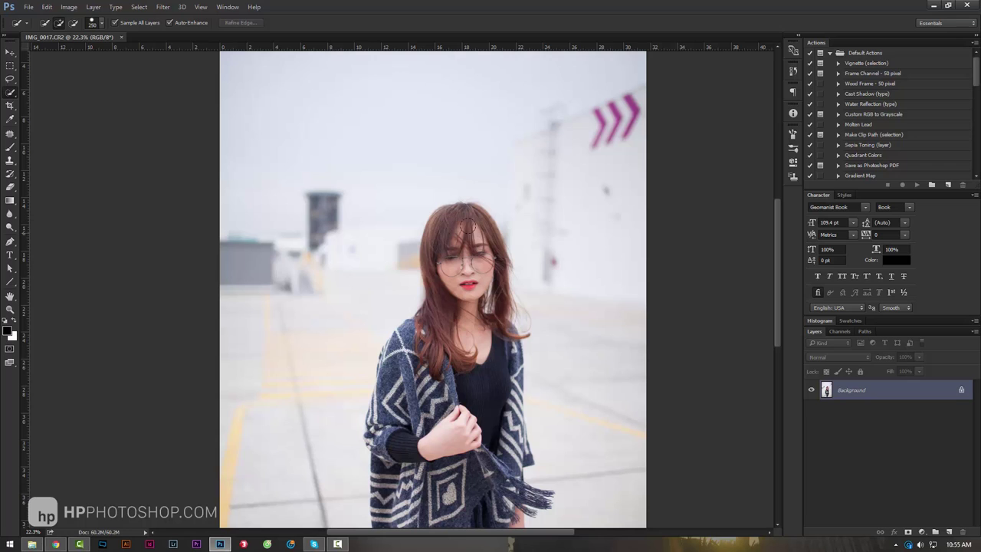
key("bracketleft")
key("bracketleft")
mouse_move(464, 226)
left_mouse_down()
mouse_move(470, 400)
mouse_move(478, 387)
left_mouse_up()
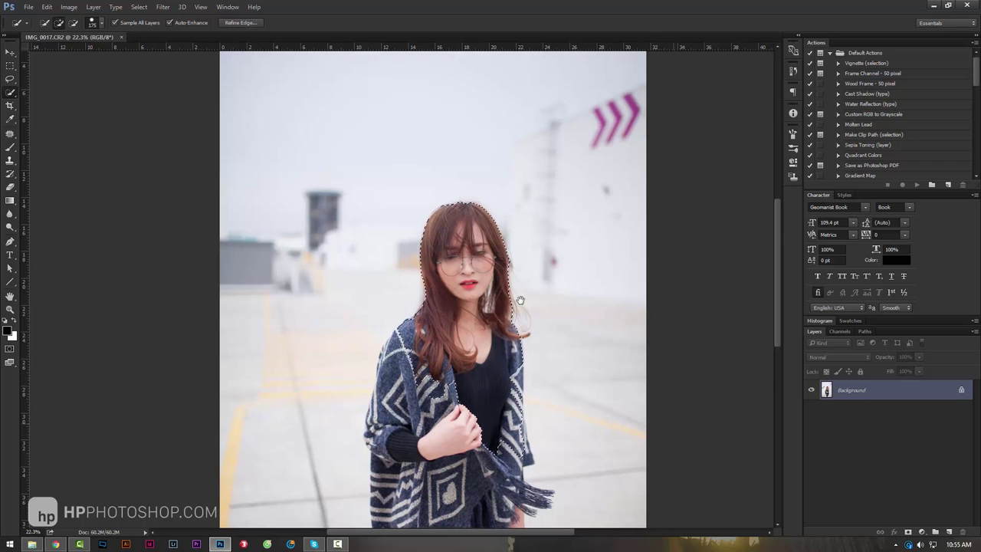
Extend the selection down the sleeve, cardigan front, skirt and legs.
left_click_drag(520, 300, 583, 81)
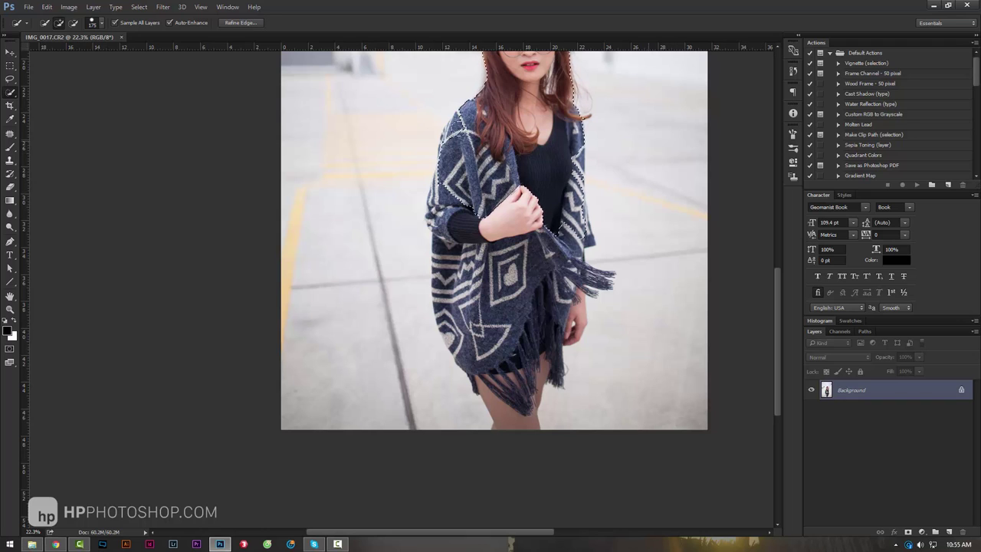
left_click_drag(451, 160, 445, 206)
left_click_drag(457, 216, 451, 277)
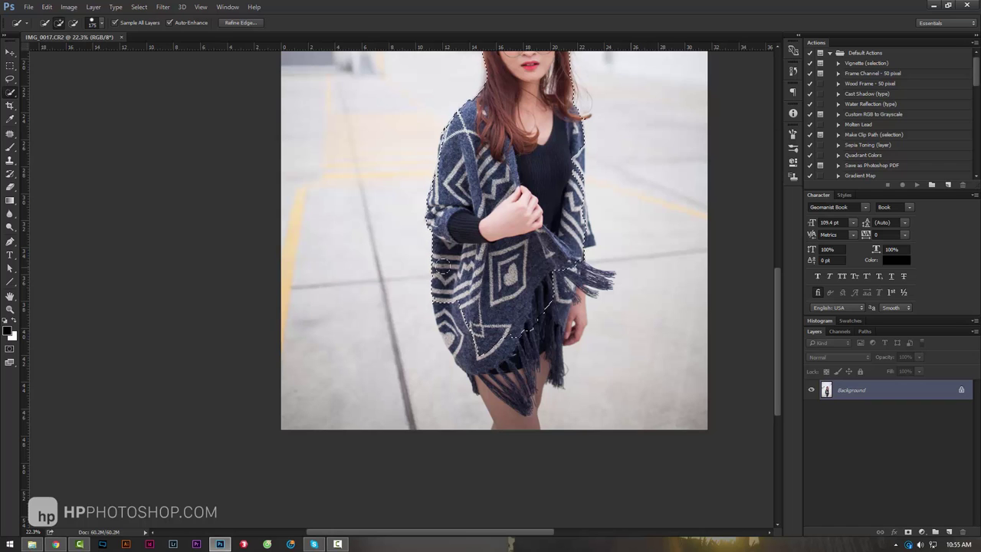
left_click_drag(443, 270, 448, 305)
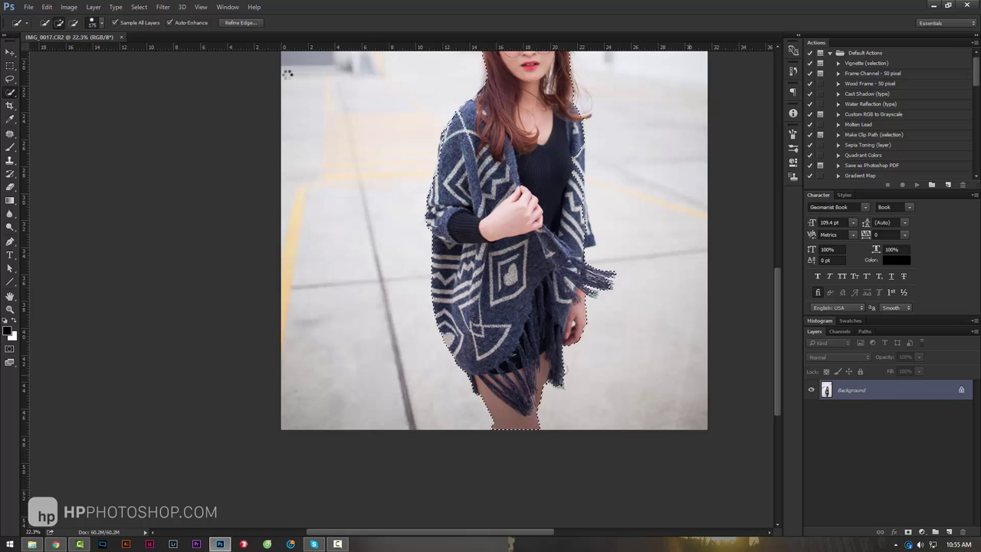
right_click(10, 93)
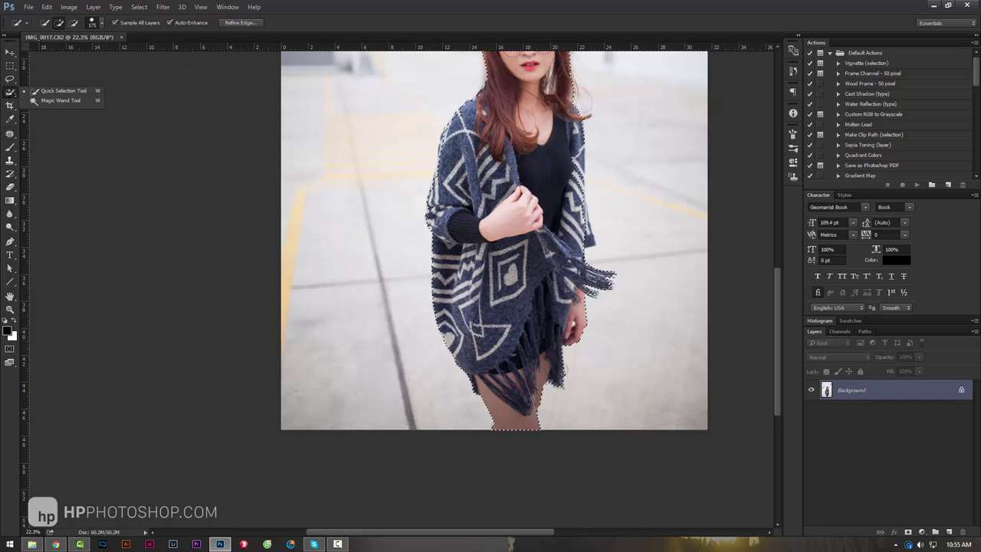
left_click(56, 94)
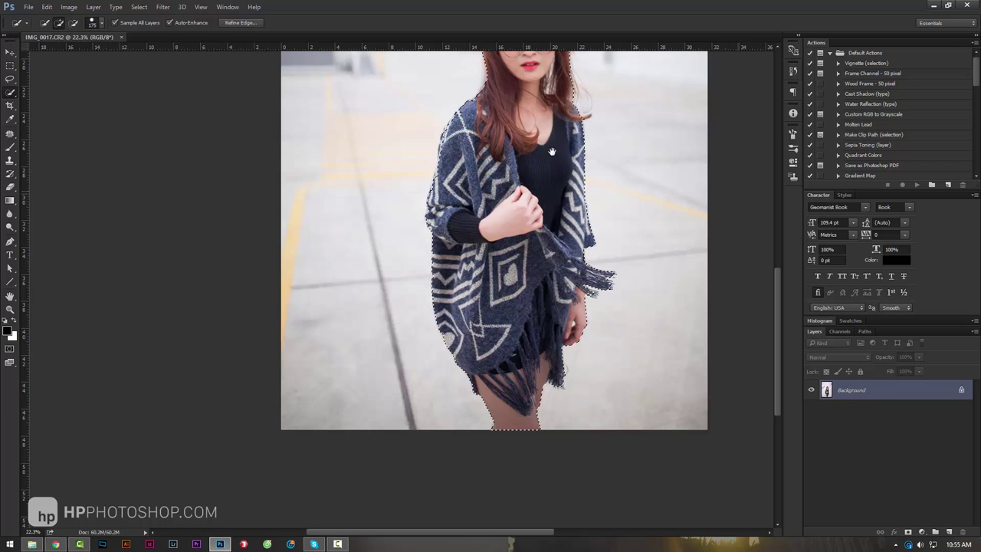
left_click_drag(552, 150, 552, 310)
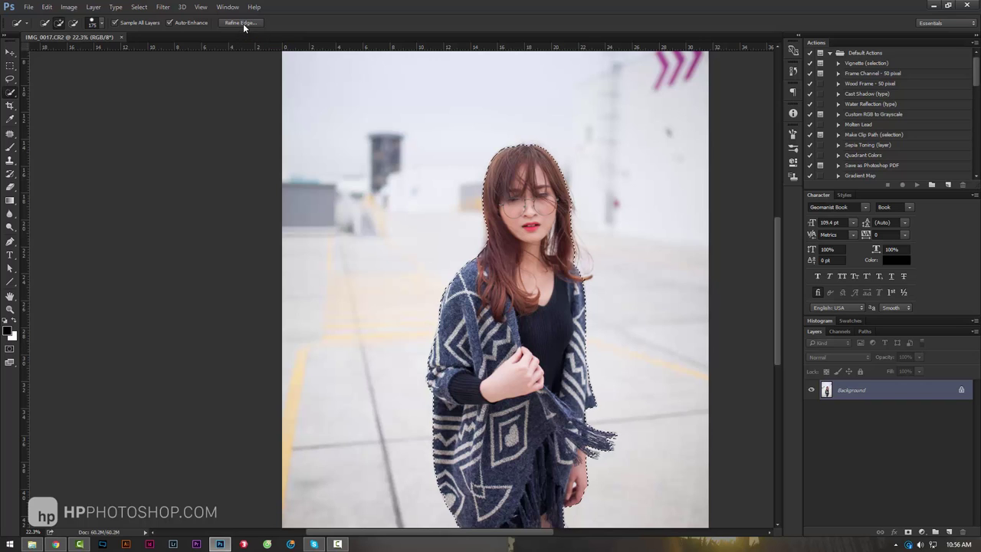
In Refine Edge, brush the hair edges at size 85 and output a masked Background copy layer.
left_click(243, 23)
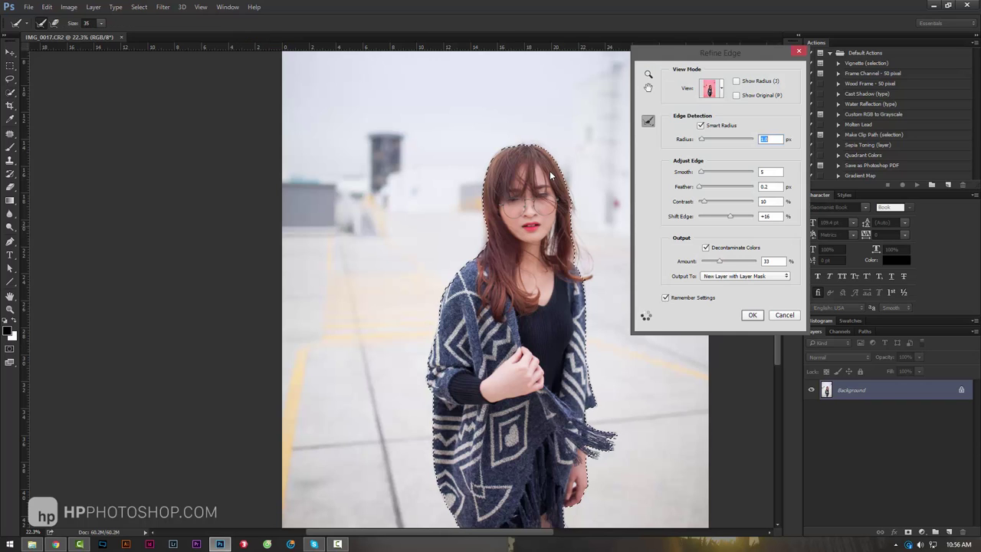
left_click(100, 22)
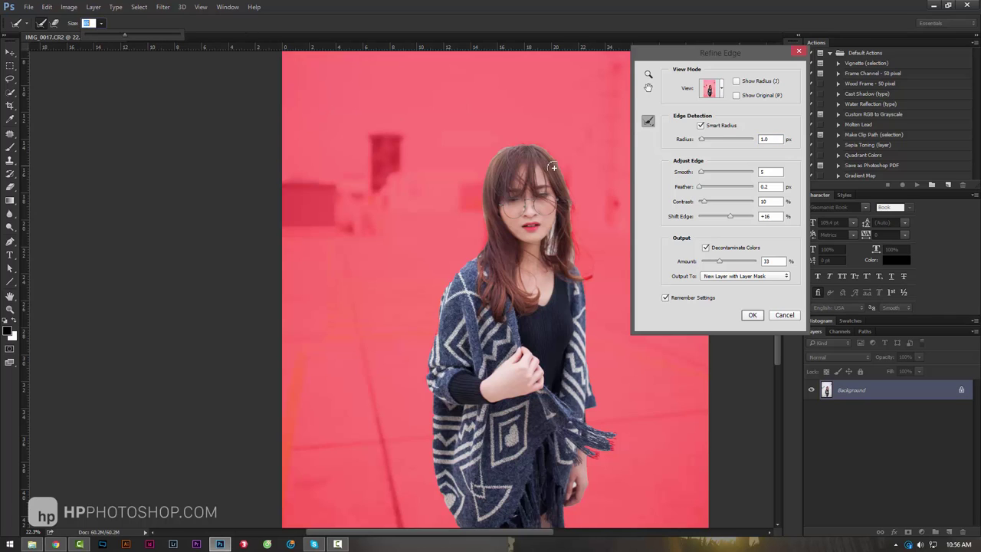
type("85")
left_click_drag(558, 170, 575, 257)
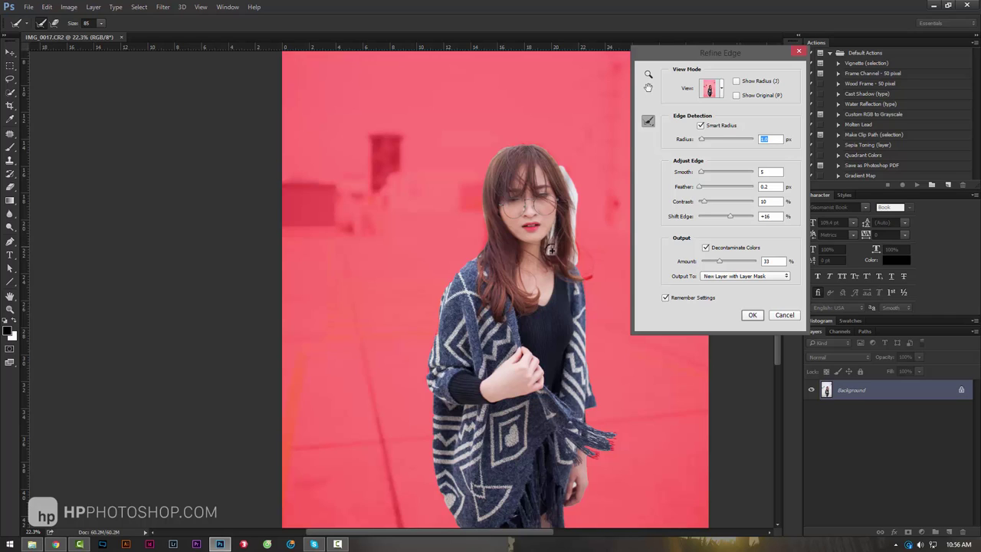
mouse_move(550, 250)
left_mouse_down()
mouse_move(587, 272)
mouse_move(562, 172)
mouse_move(543, 148)
mouse_move(521, 142)
mouse_move(499, 151)
mouse_move(483, 195)
mouse_move(487, 234)
mouse_move(459, 274)
left_mouse_up()
left_click_drag(560, 247, 556, 232)
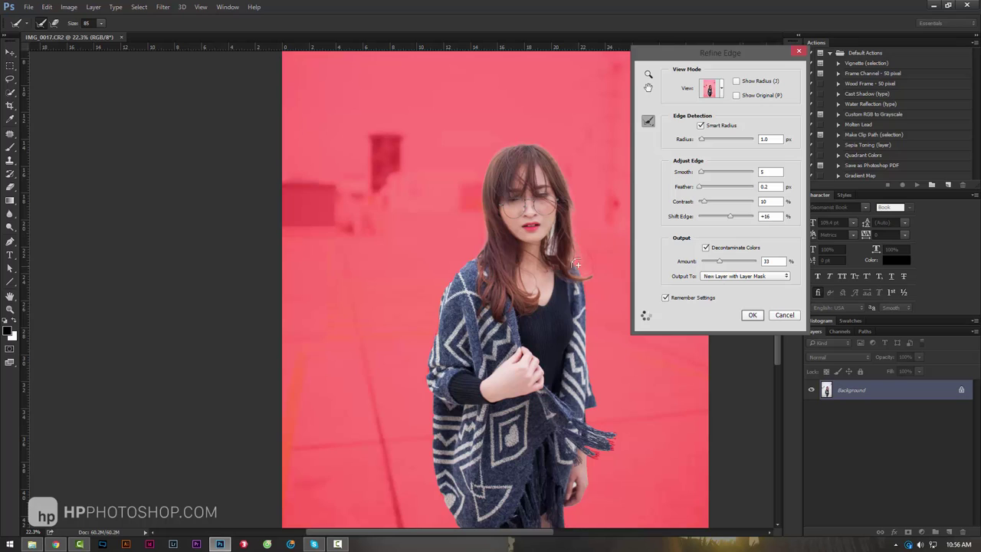
left_click(748, 313)
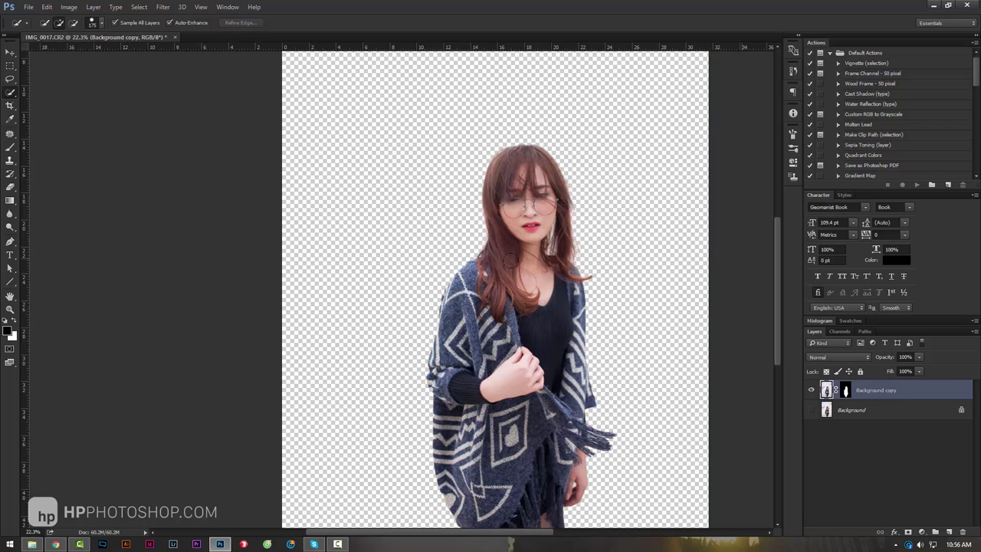
Zoom in on the hand and set up an 85 px black Brush for the layer mask.
key("z")
mouse_move(590, 519)
left_mouse_down()
mouse_move(662, 486)
mouse_move(685, 486)
left_mouse_up()
key("ctrl+backslash")
key("x")
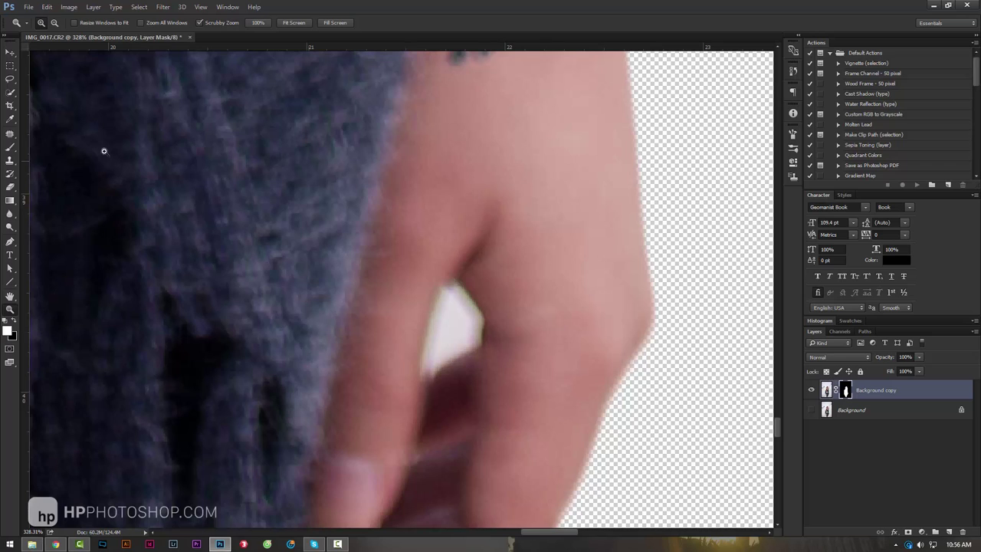
left_click(10, 148)
key("x")
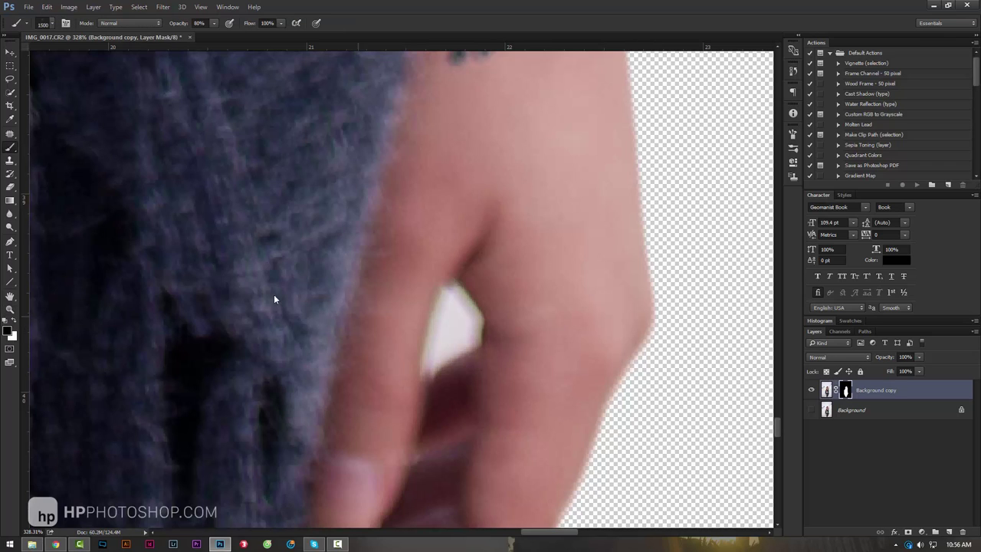
left_click(51, 23)
left_click(20, 101)
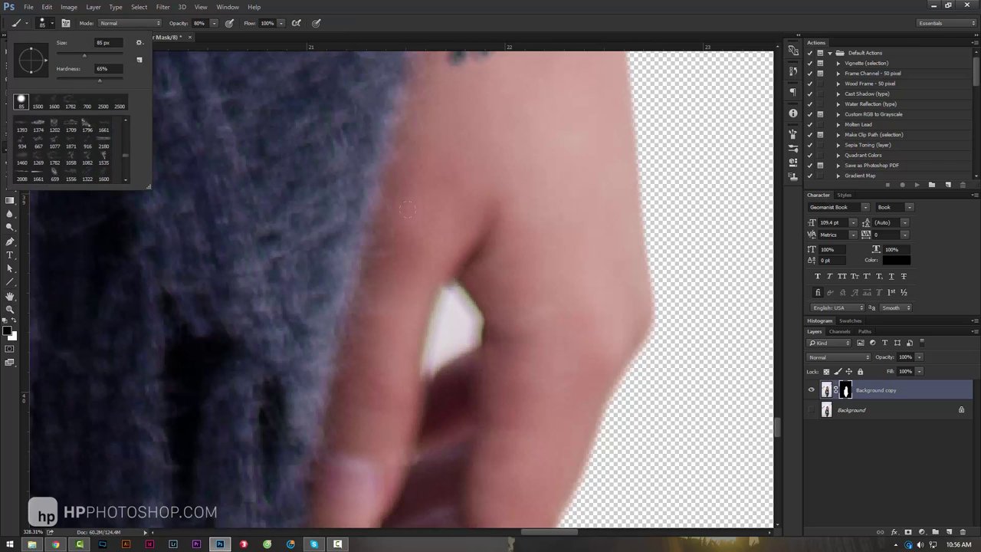
left_click(559, 129)
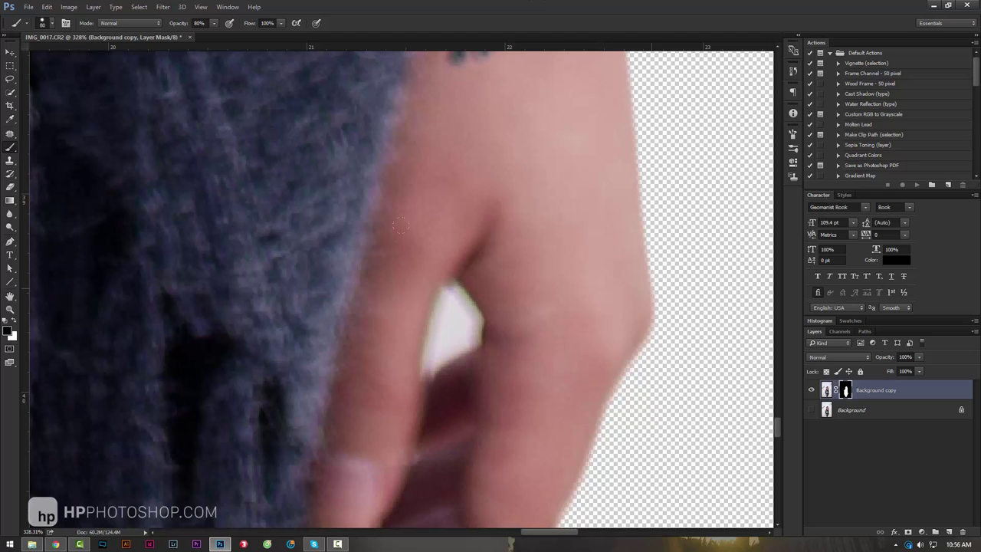
Paint out the white gap between the fingers, then fit on screen and zoom to the hair.
mouse_move(422, 257)
left_mouse_down()
mouse_move(449, 302)
mouse_move(431, 357)
mouse_move(466, 339)
mouse_move(468, 309)
mouse_move(453, 292)
mouse_move(462, 313)
mouse_move(437, 322)
left_mouse_up()
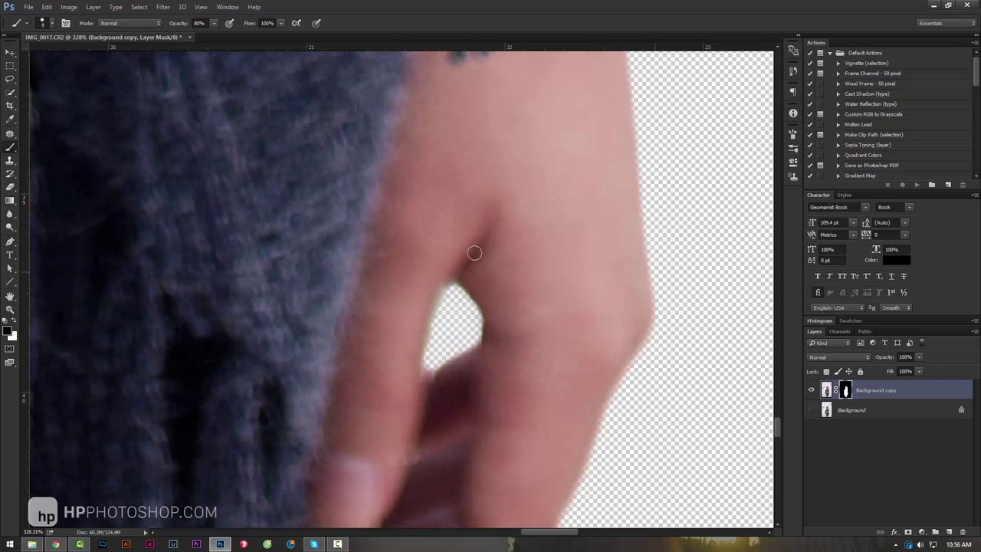
key("z")
right_click(489, 200)
left_click(528, 208)
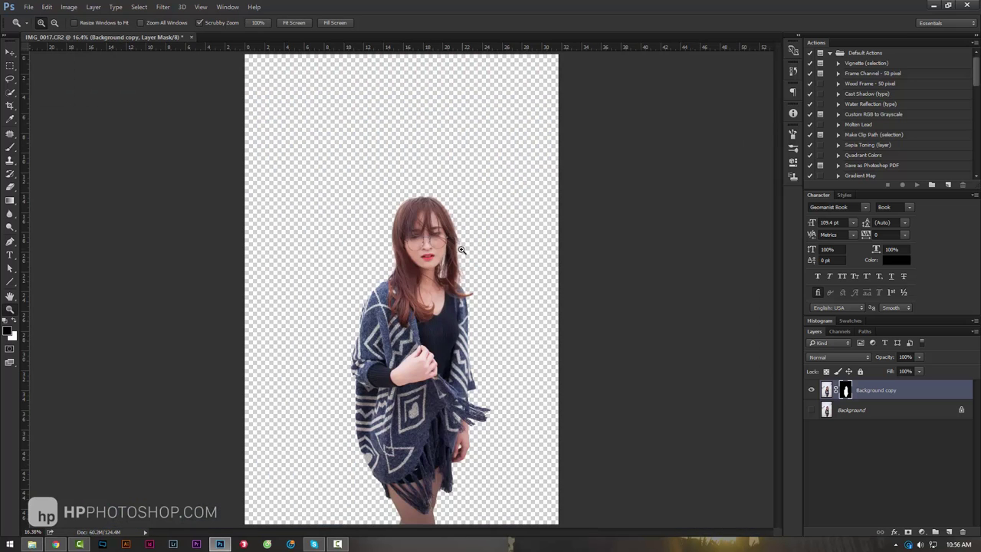
mouse_move(466, 263)
left_mouse_down()
mouse_move(526, 268)
mouse_move(390, 296)
mouse_move(246, 234)
left_mouse_up()
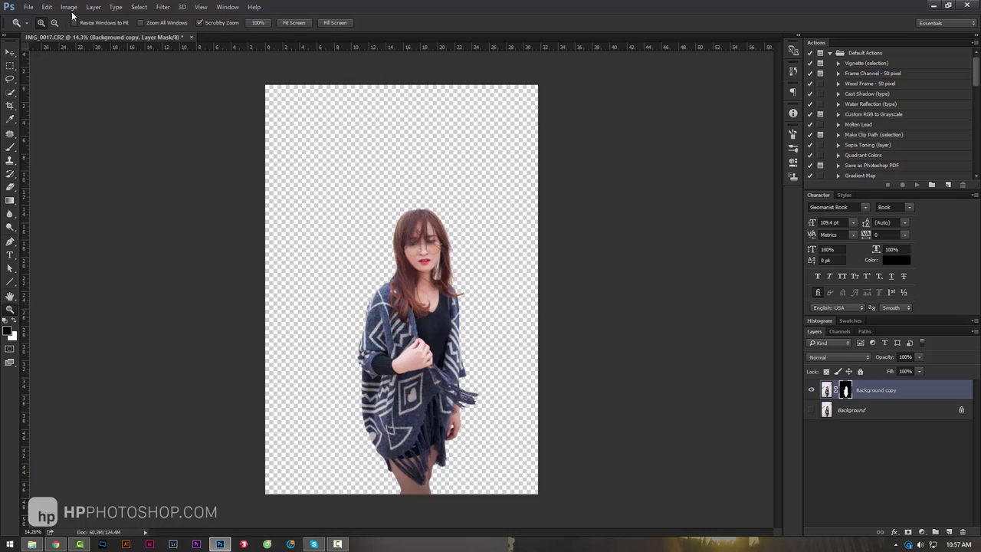
Try a 2048 × 1080 new document, then cancel it.
left_click(28, 7)
key("Escape")
key("ctrl+n")
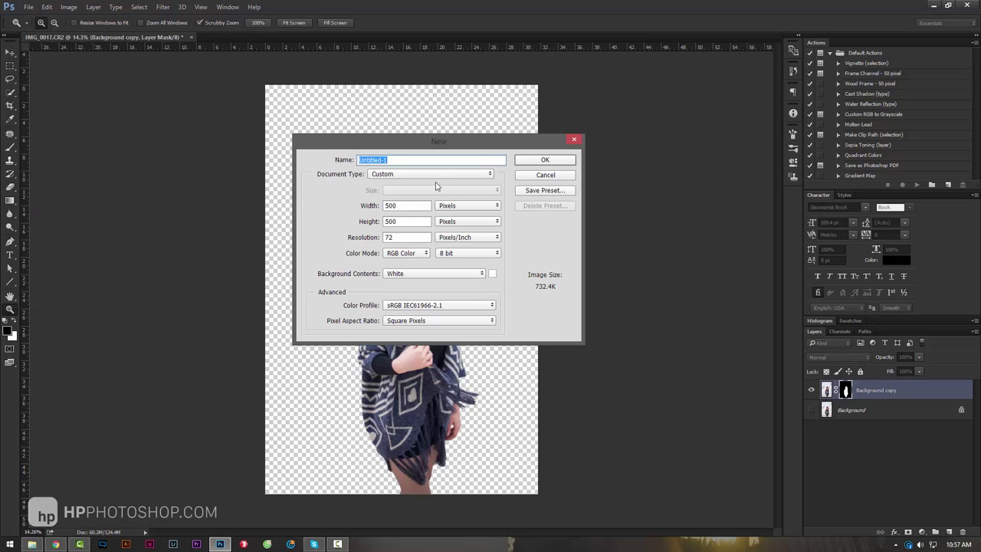
left_click(370, 206)
type("204")
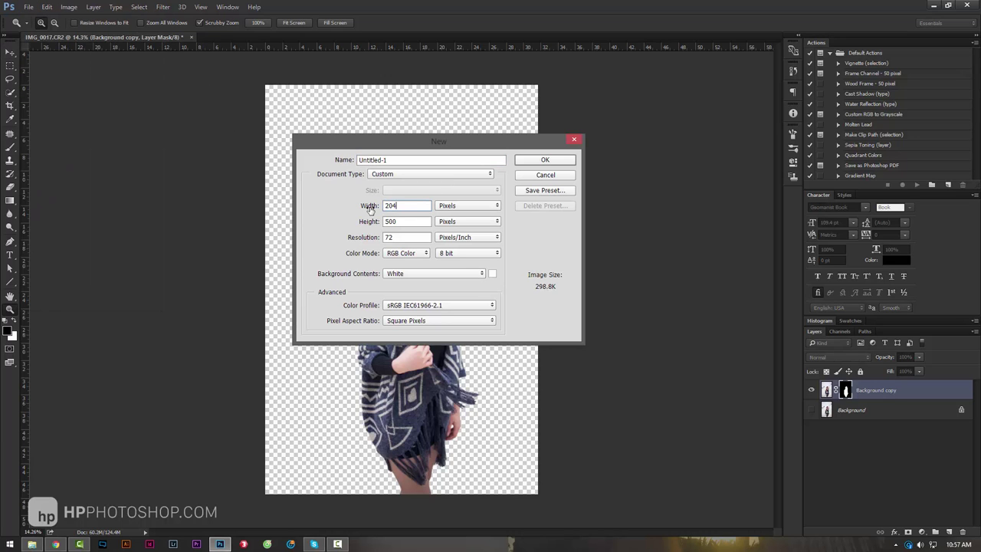
type("8")
key("Tab")
type("1080")
left_click(545, 174)
Reopen the New document dialog, move it aside, and enter width 850.
left_click(28, 7)
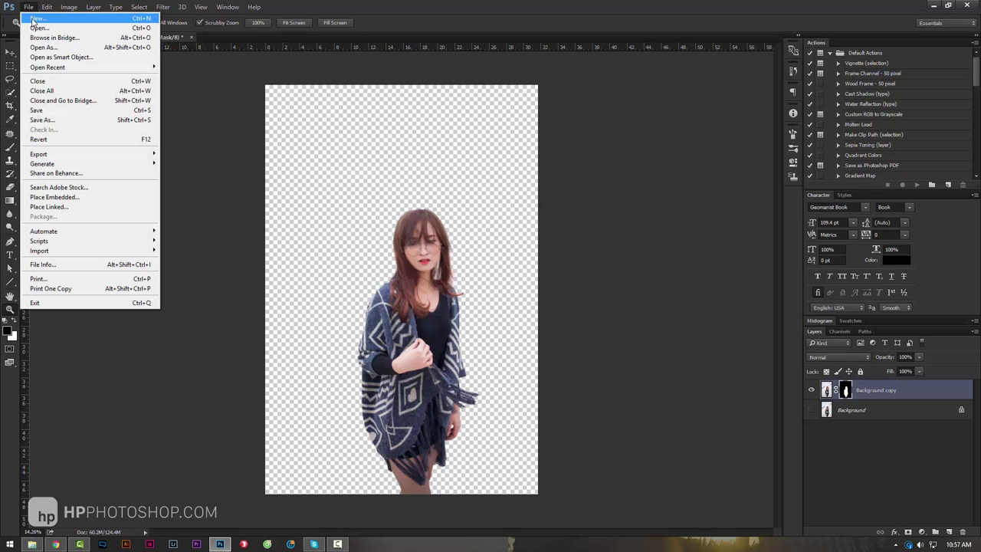
left_click(36, 18)
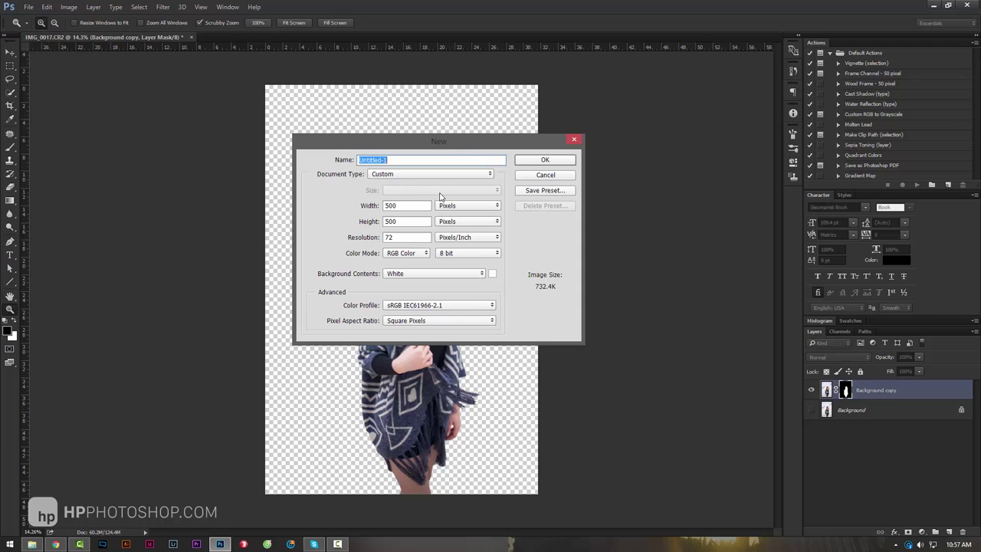
left_click_drag(452, 148, 601, 153)
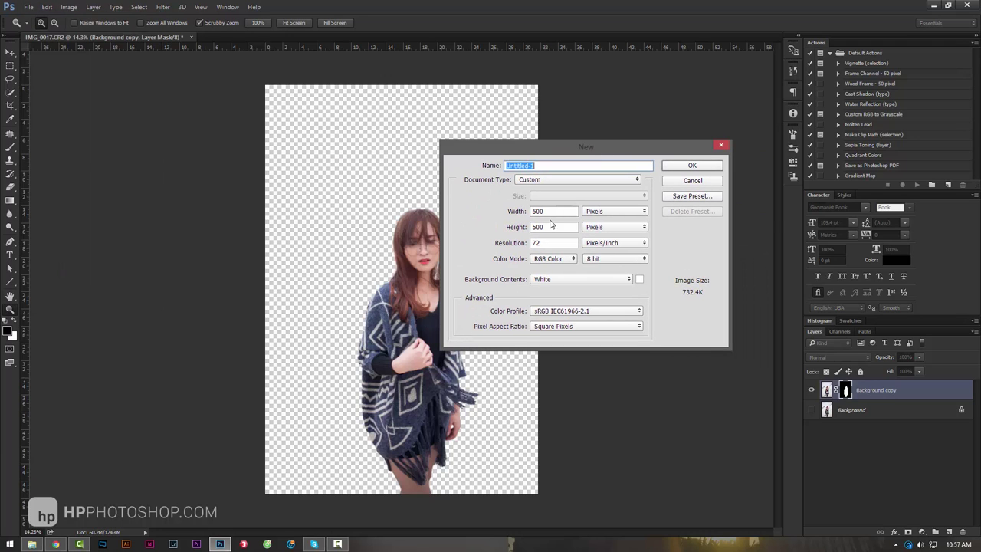
left_click_drag(559, 210, 526, 211)
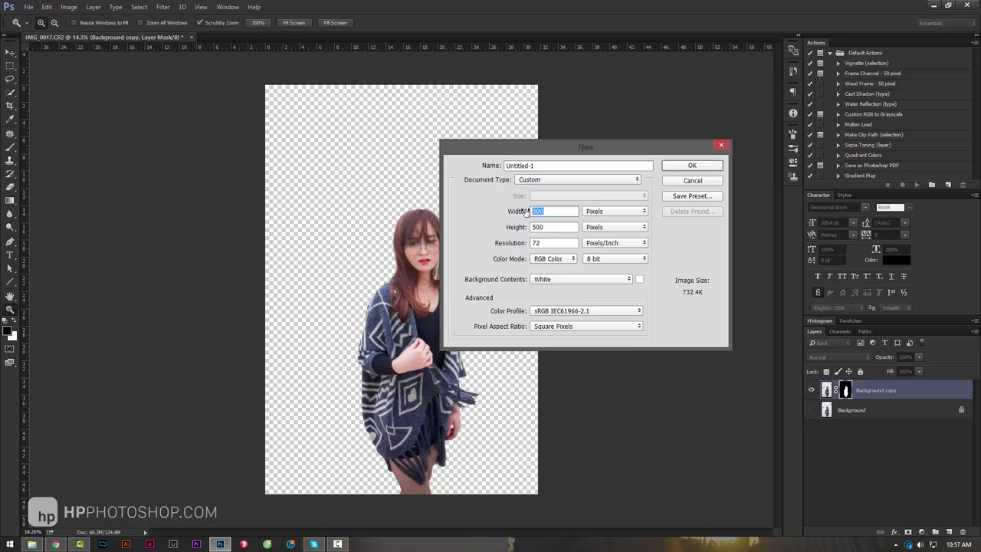
type("850")
key("Tab")
Create the 850 × 315 document and resize it to 2048 × 759 pixels in Image Size.
type("315")
left_click(697, 168)
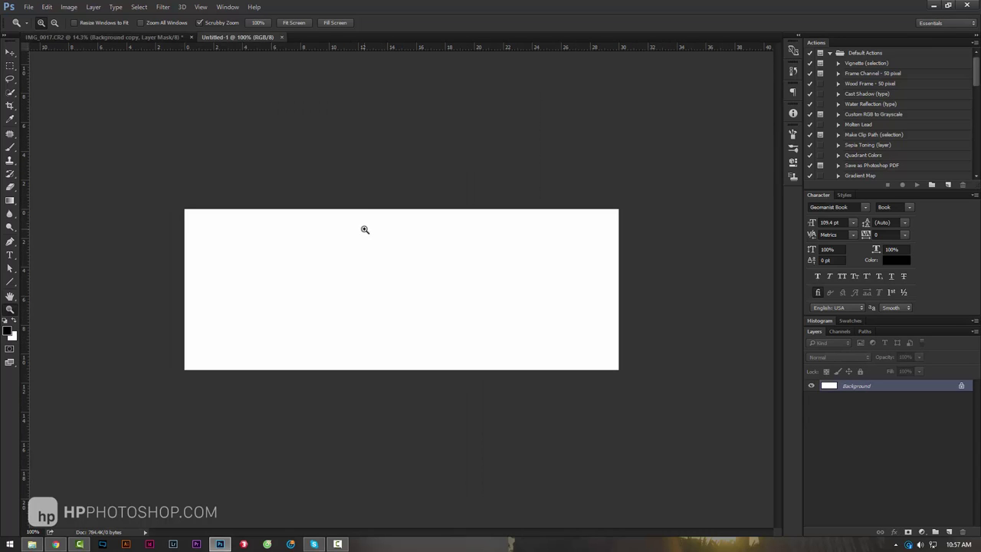
key("ctrl+alt+i")
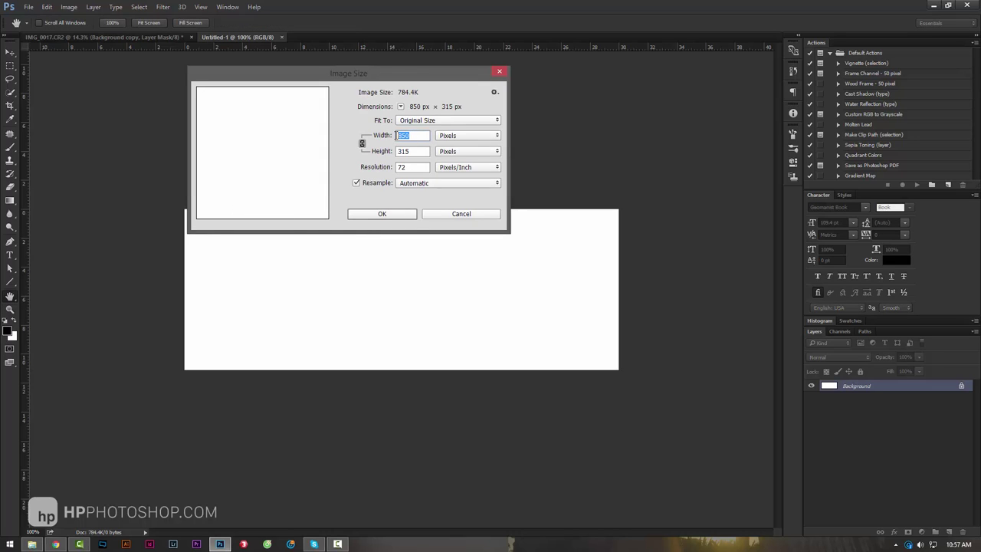
type("2048")
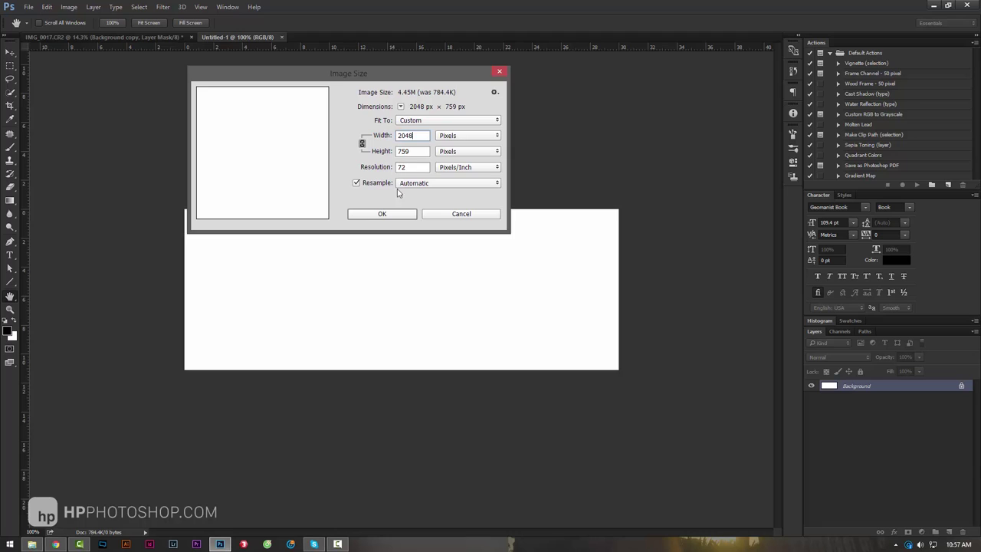
left_click(392, 214)
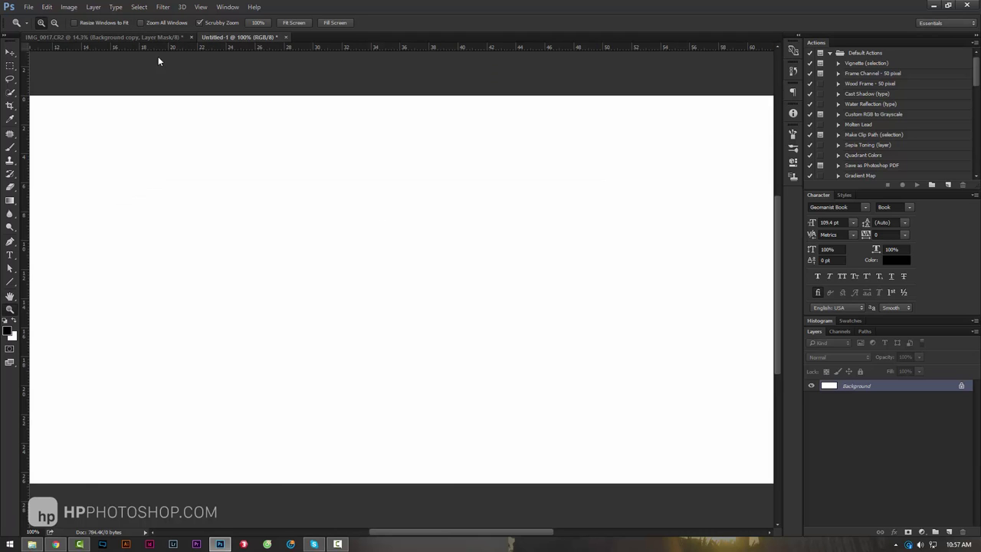
right_click(432, 193)
Fit the canvas, toggle between the IMG_0017 and Untitled-1 documents, then view the Chrome poster.
left_click(453, 201)
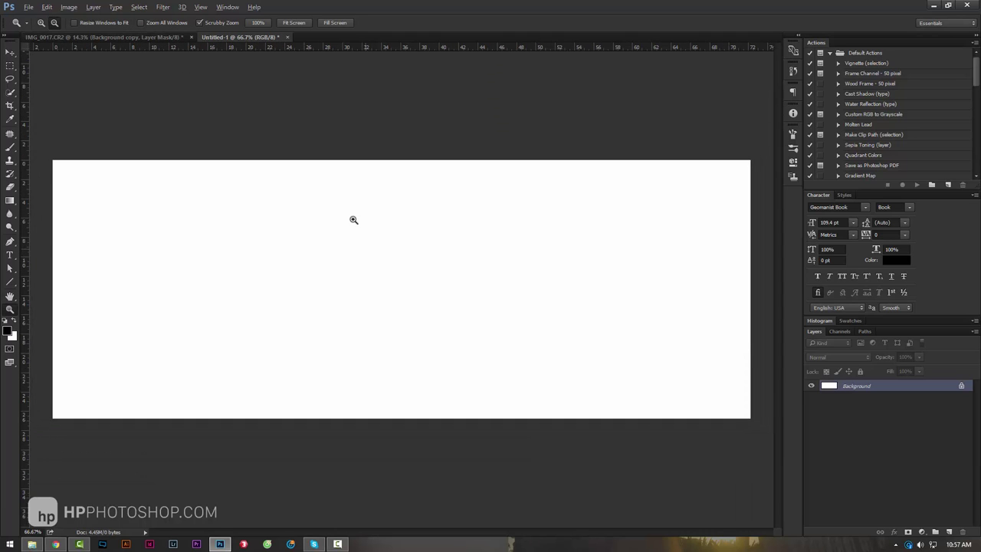
left_click(116, 37)
left_click(9, 53)
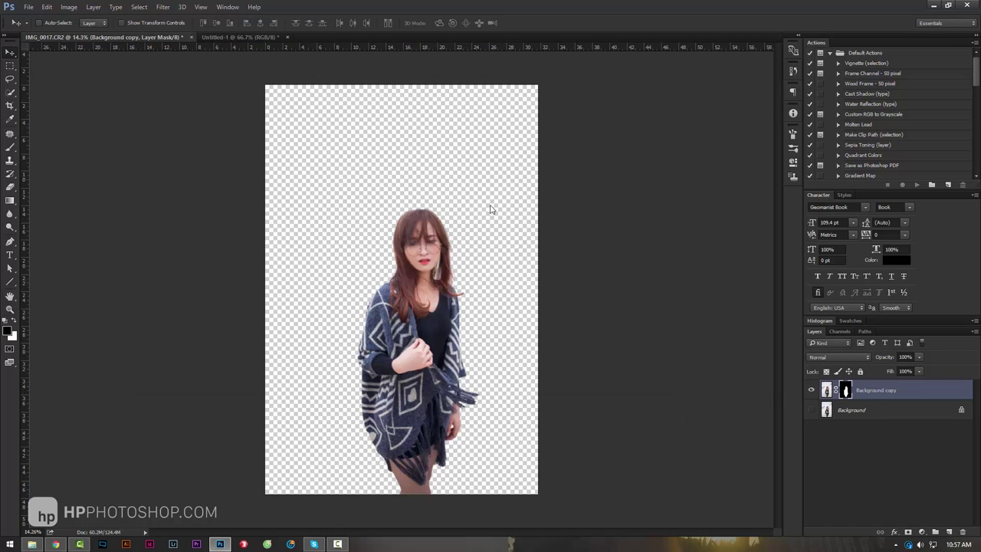
left_click(229, 36)
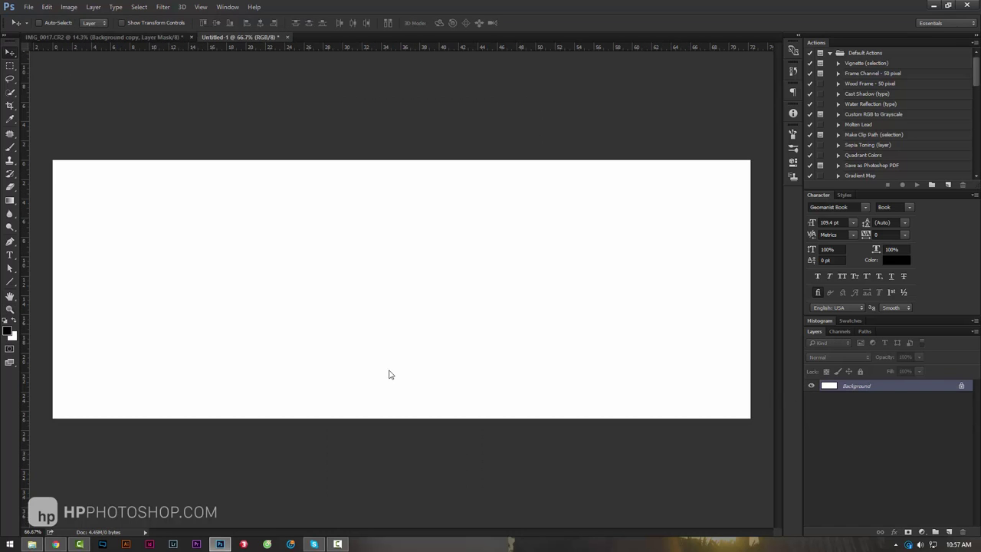
key("ctrl+Tab")
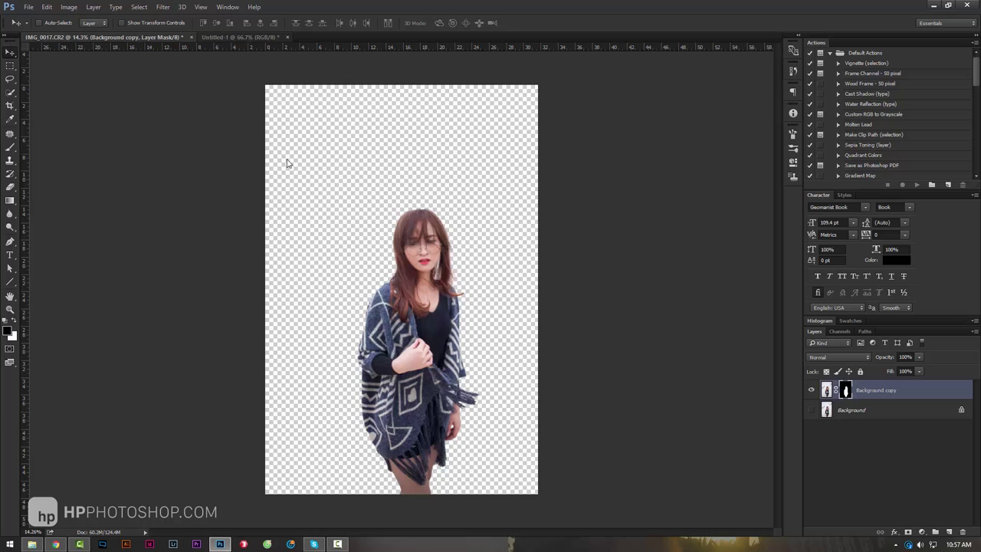
key("ctrl+Tab")
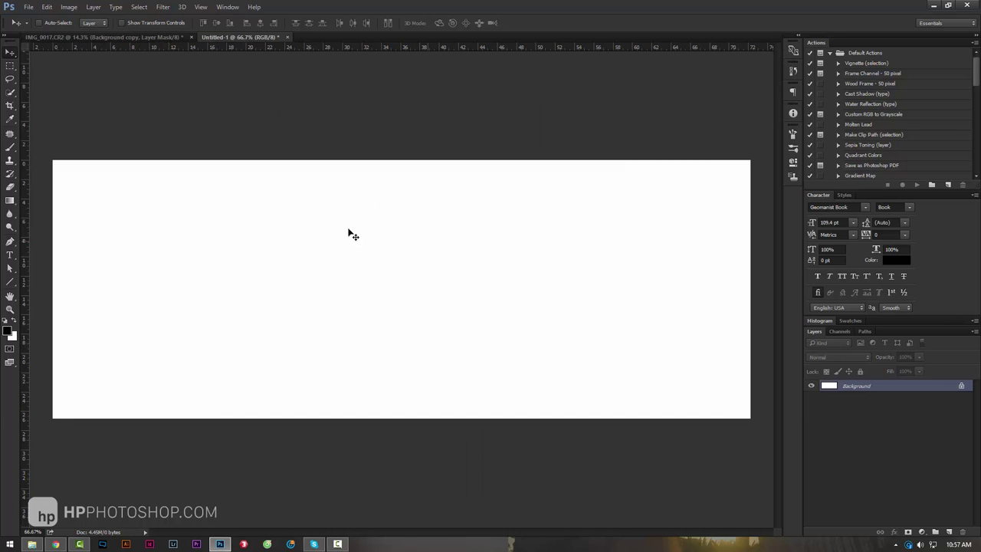
left_click(55, 544)
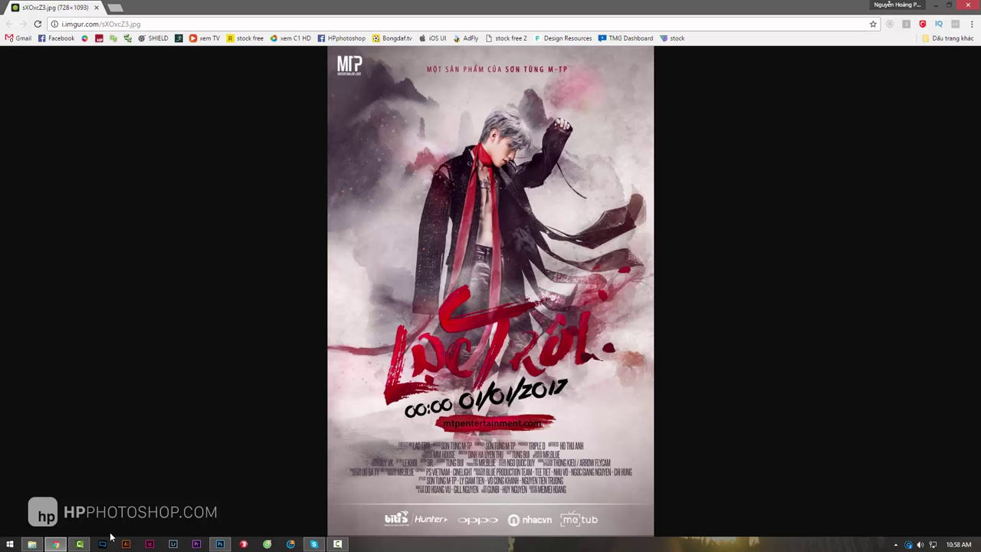
Open the stock doi nui folder in File Explorer and select the first misty mountain image.
left_click(31, 544)
left_click(517, 242)
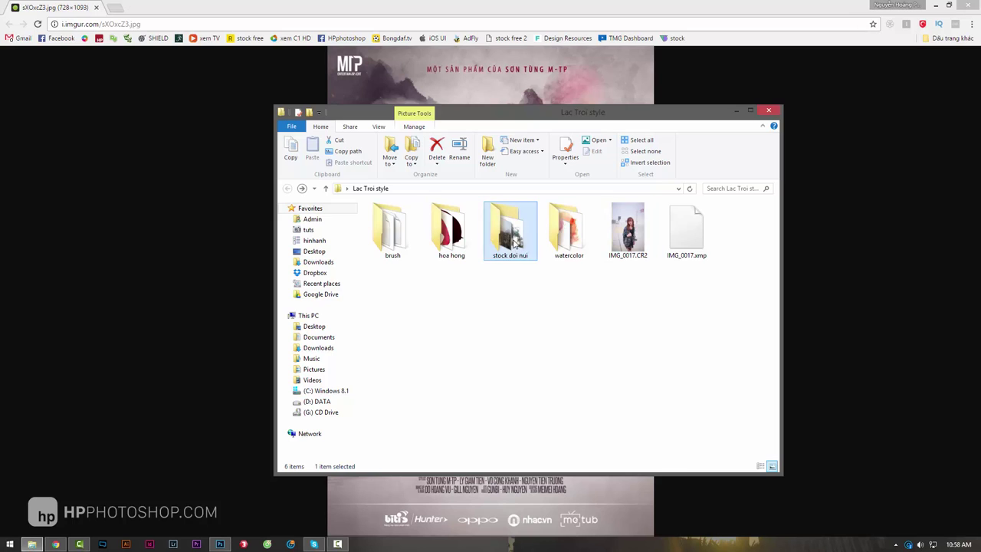
double_click(517, 242)
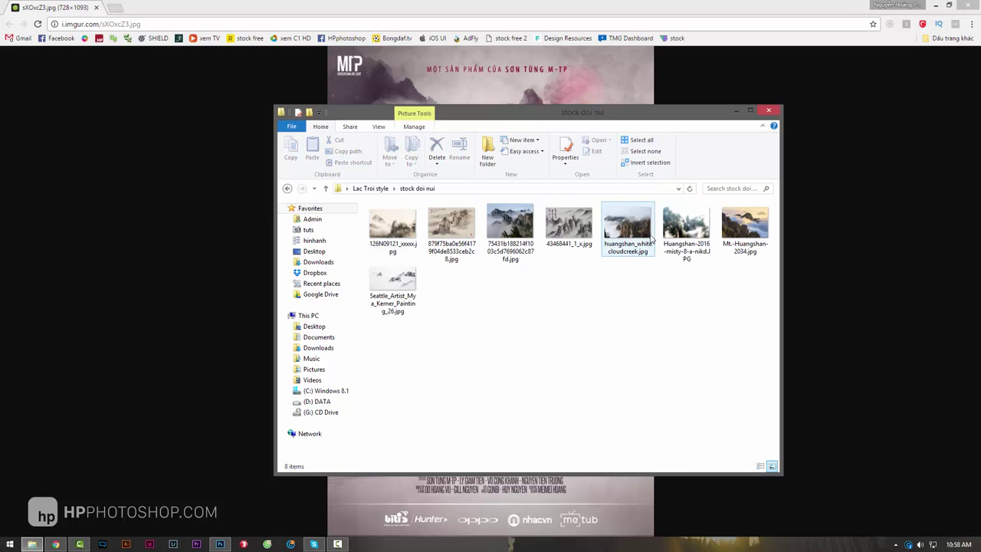
left_click(398, 237)
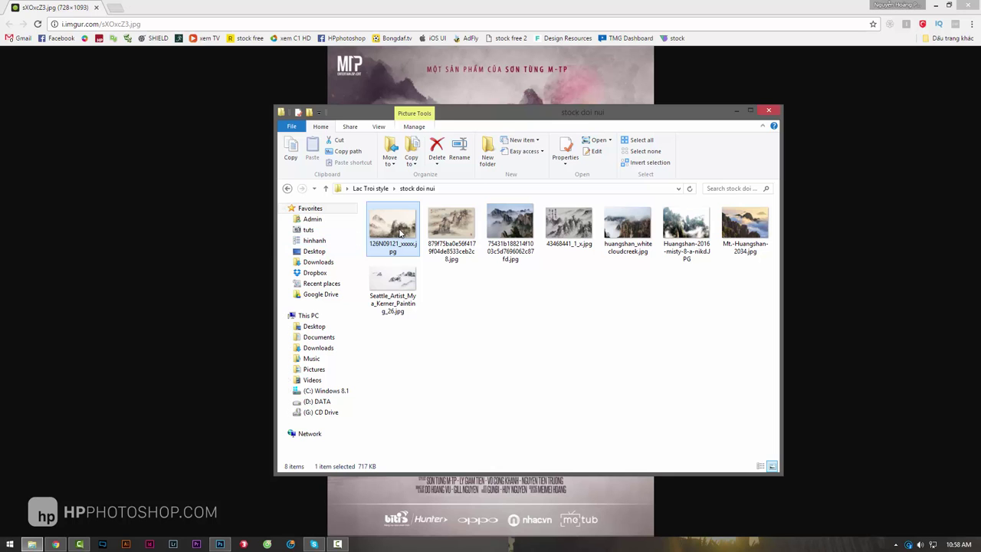
right_click(399, 234)
left_click(570, 414)
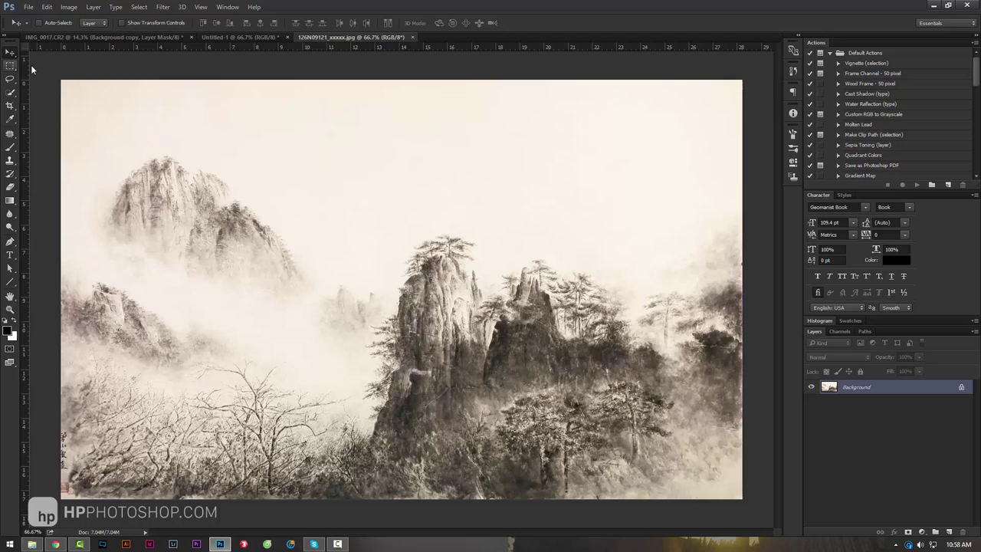
Place the landscape into the banner as a new layer, enlarged to about 135% and lowered.
left_click_drag(475, 302, 304, 324)
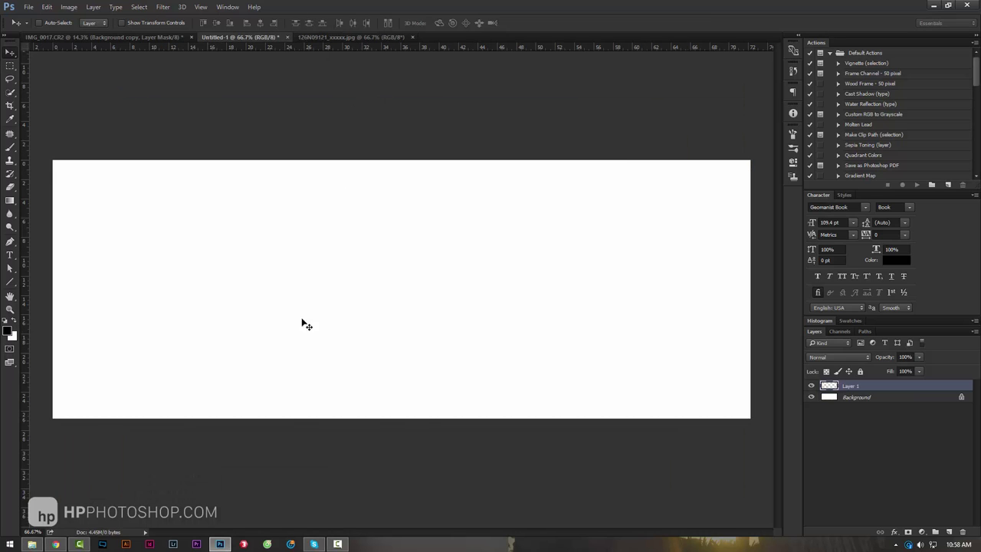
key("ctrl+t")
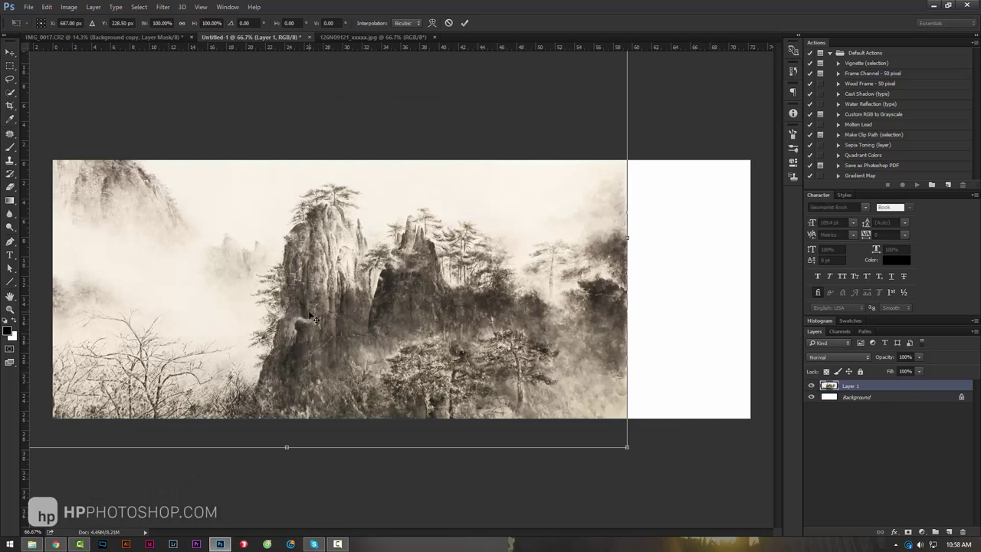
key("ctrl+0")
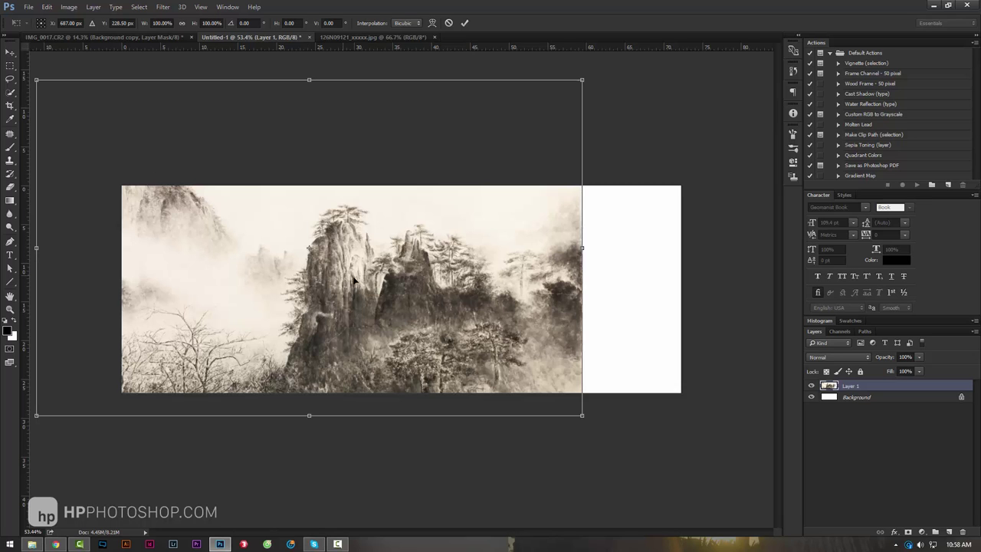
left_click_drag(354, 281, 422, 280)
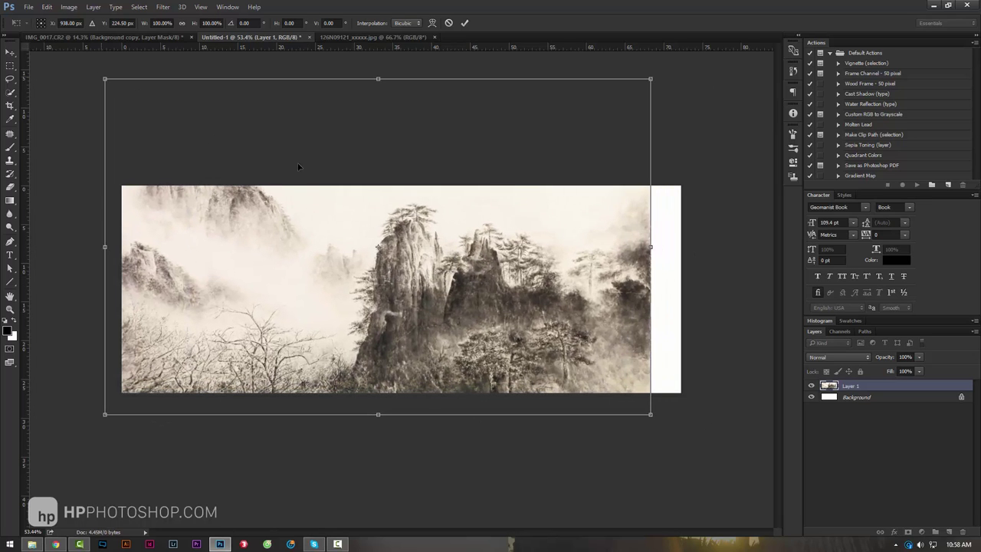
left_click_drag(650, 78, 770, 47)
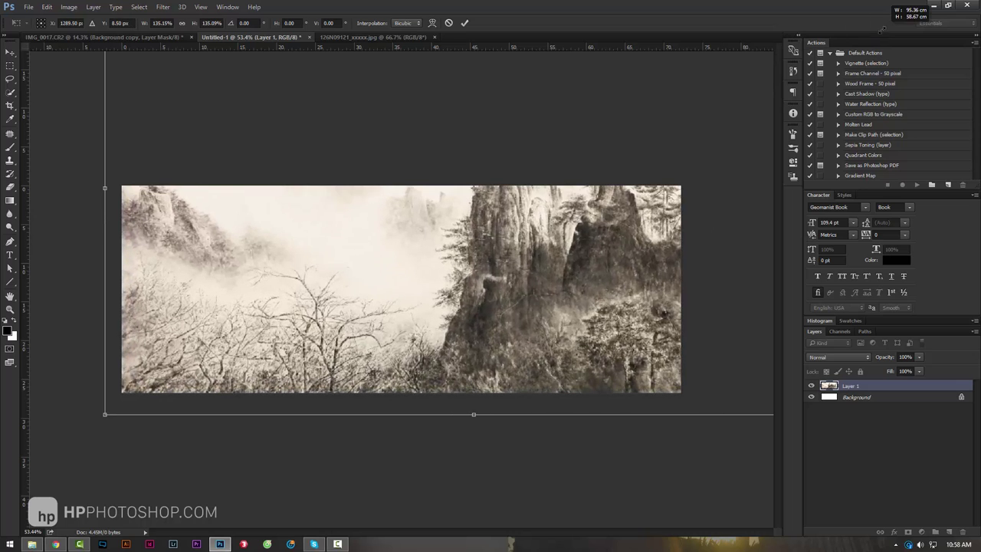
mouse_move(561, 255)
left_mouse_down()
mouse_move(561, 418)
mouse_move(561, 380)
left_mouse_up()
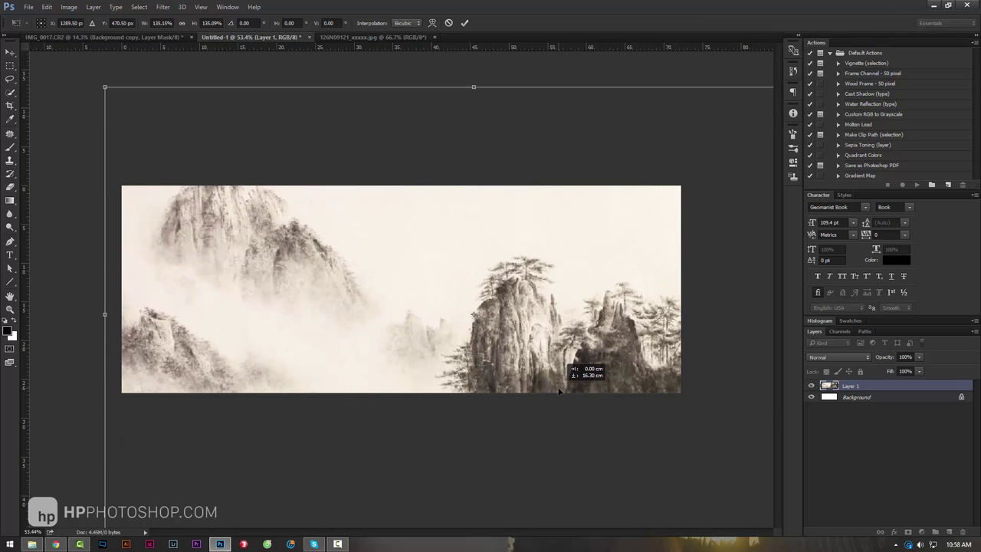
key("Return")
Flip the mountain layer horizontally and slide it left so the tall peak sits right of centre.
key("ctrl+t")
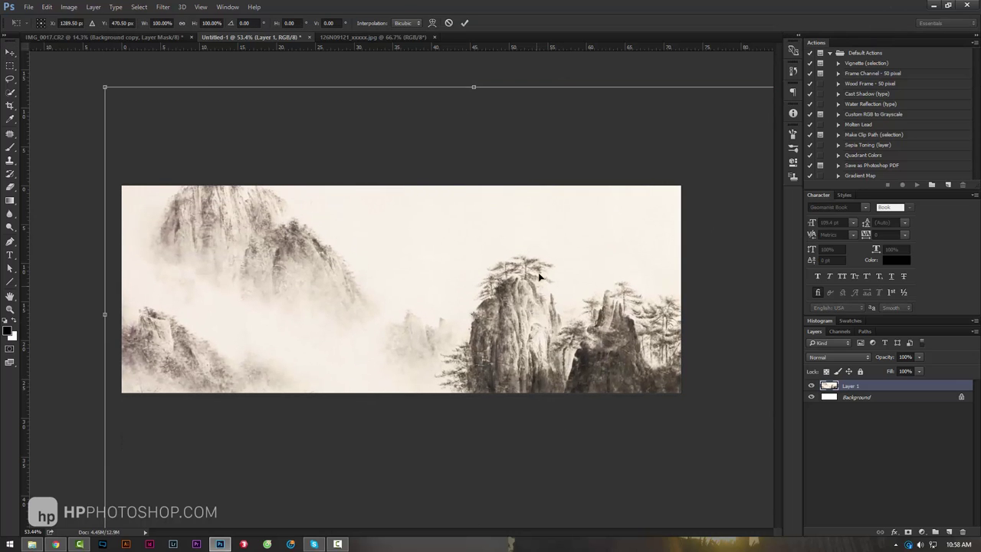
right_click(538, 274)
key("Escape")
key("Return")
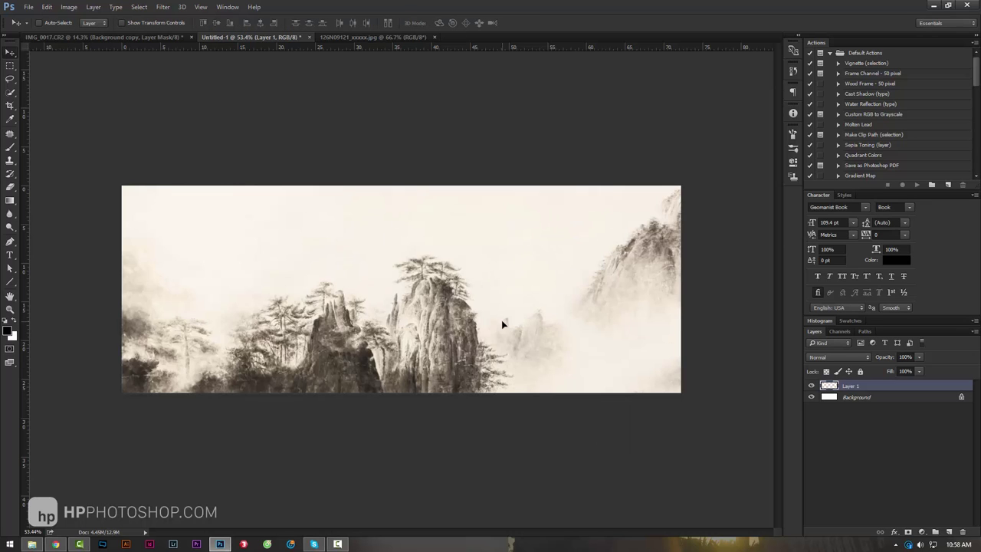
left_click_drag(501, 319, 335, 322)
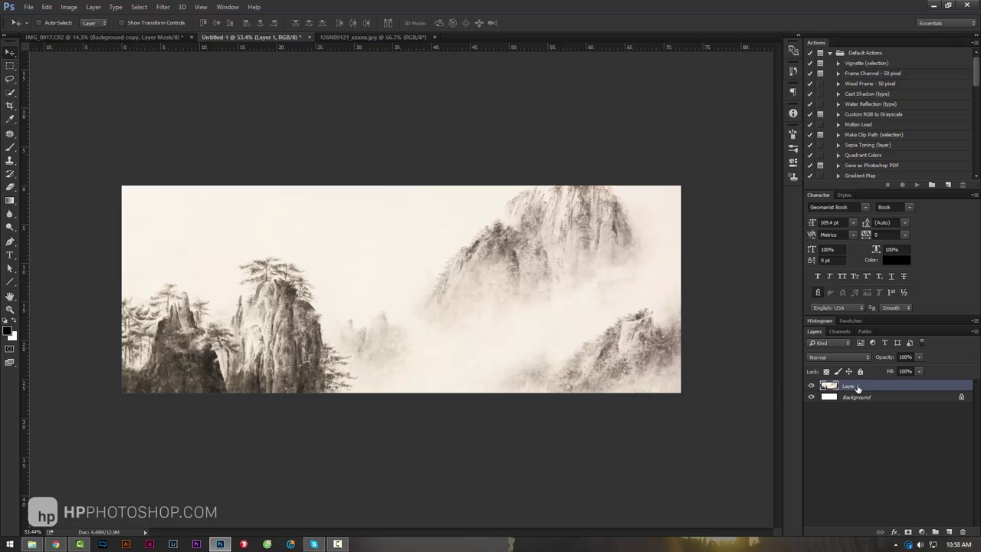
Add a Curves adjustment layer raising the midpoint from 130 to 170.
key("ctrl")
left_click(922, 532)
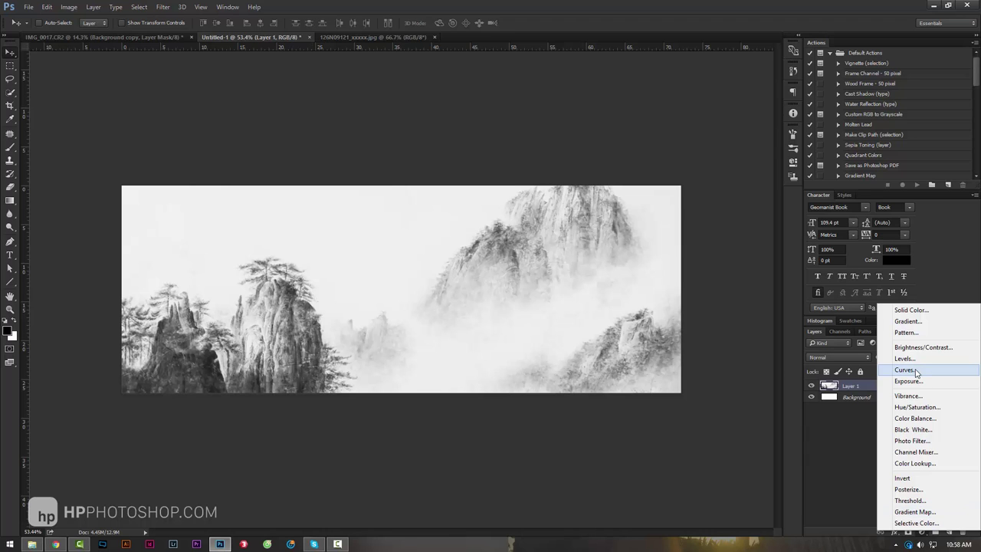
left_click(916, 371)
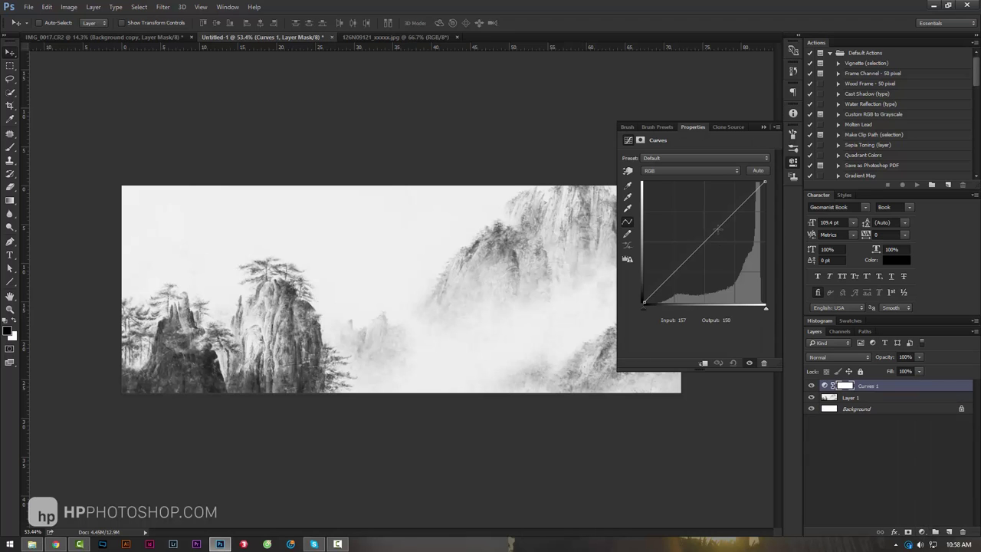
left_click_drag(705, 241, 705, 222)
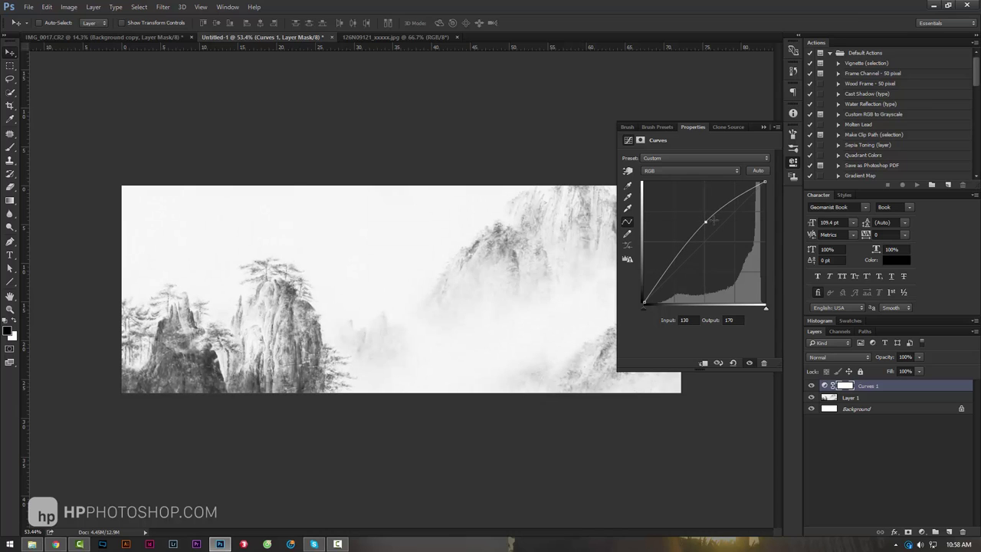
left_click(761, 124)
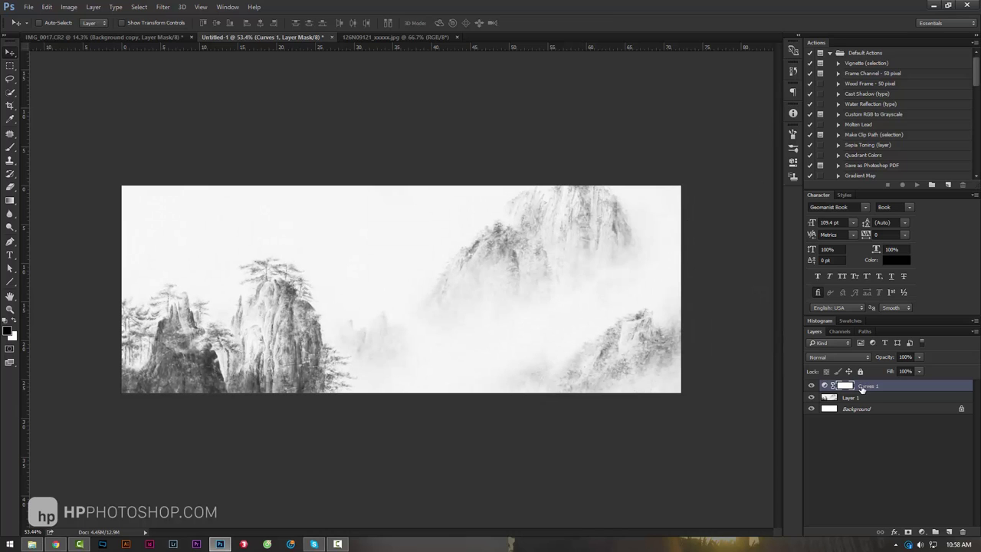
Add a second Curves layer raising the curve again from 100 to 154.
left_click(923, 531)
left_click(912, 369)
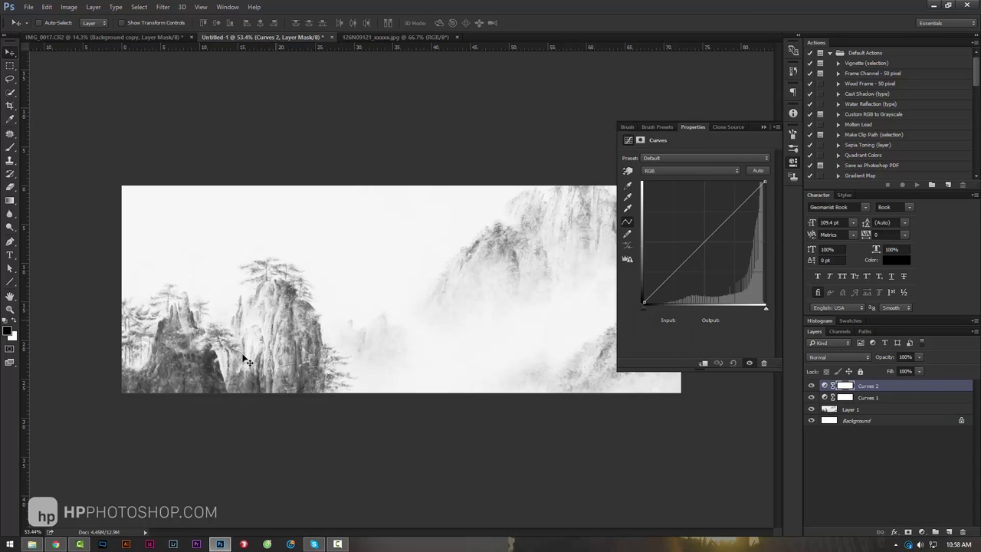
left_click_drag(710, 237, 691, 228)
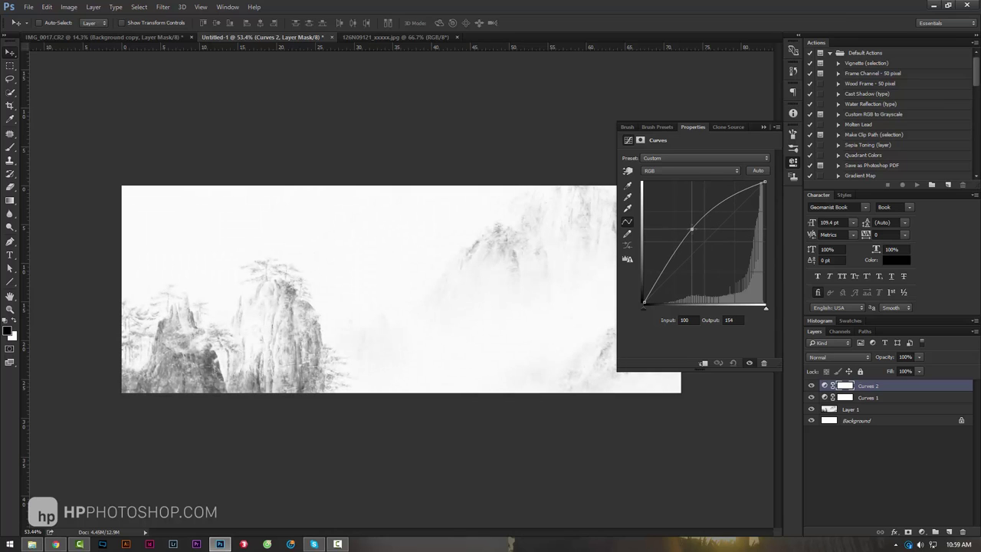
left_click(769, 129)
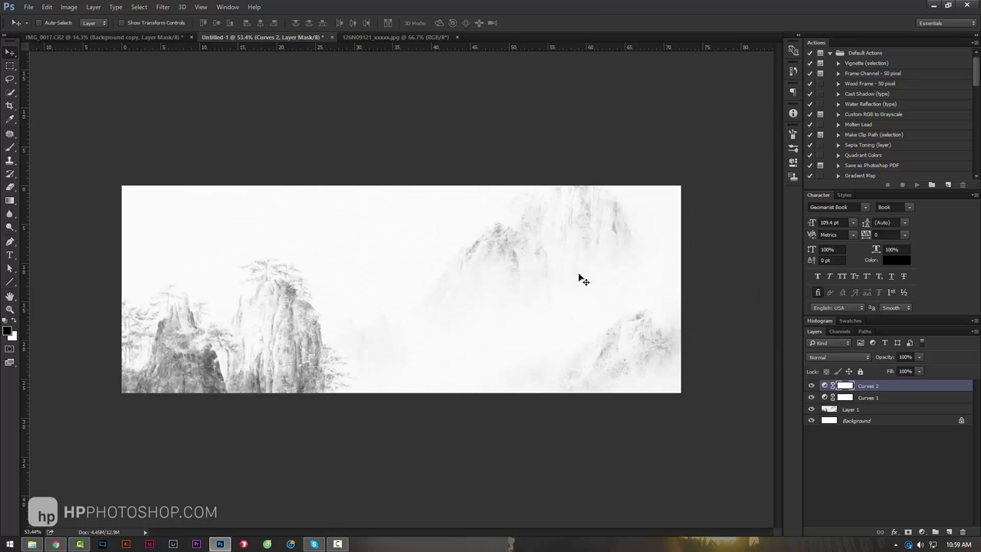
Choose the Gradient tool with the black-to-white preset.
left_click(16, 150)
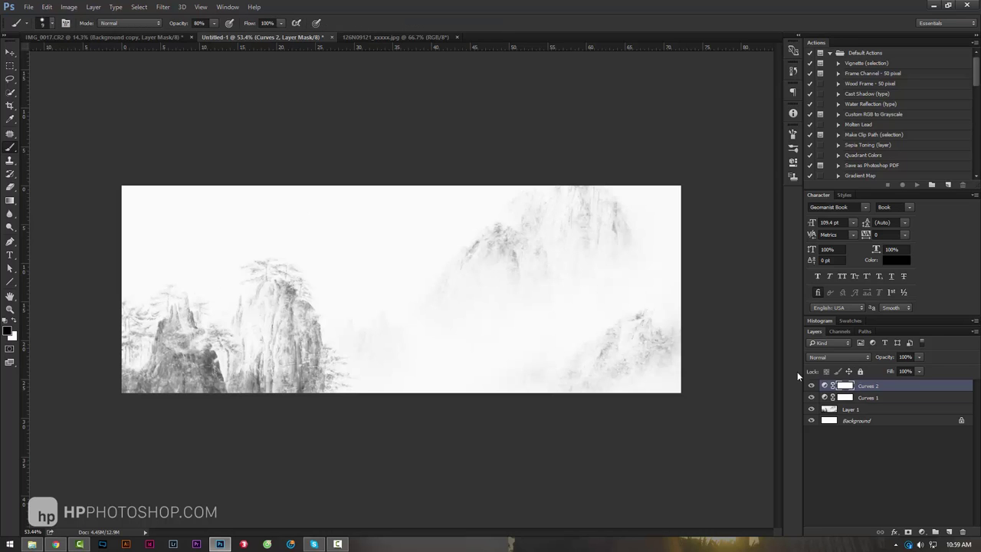
left_click(9, 203)
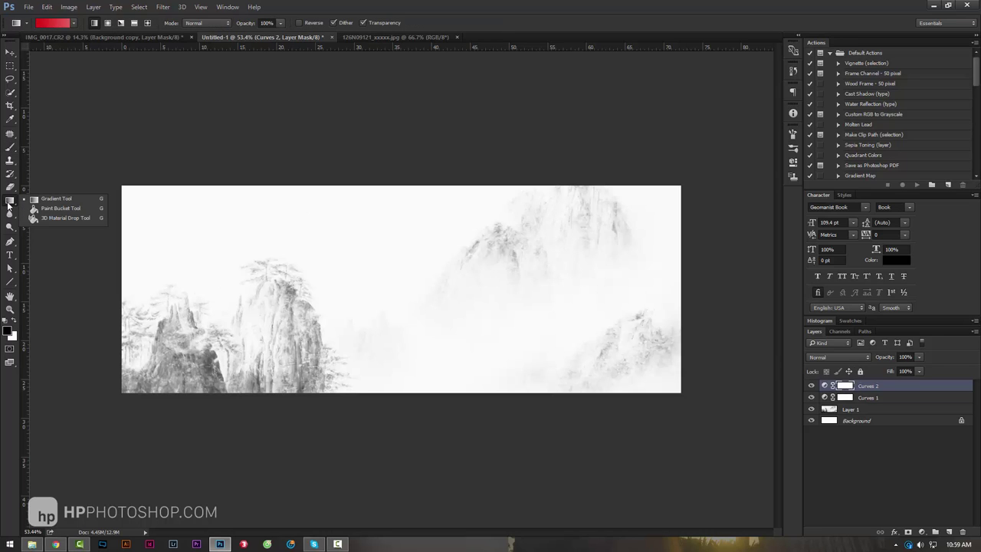
left_click(56, 24)
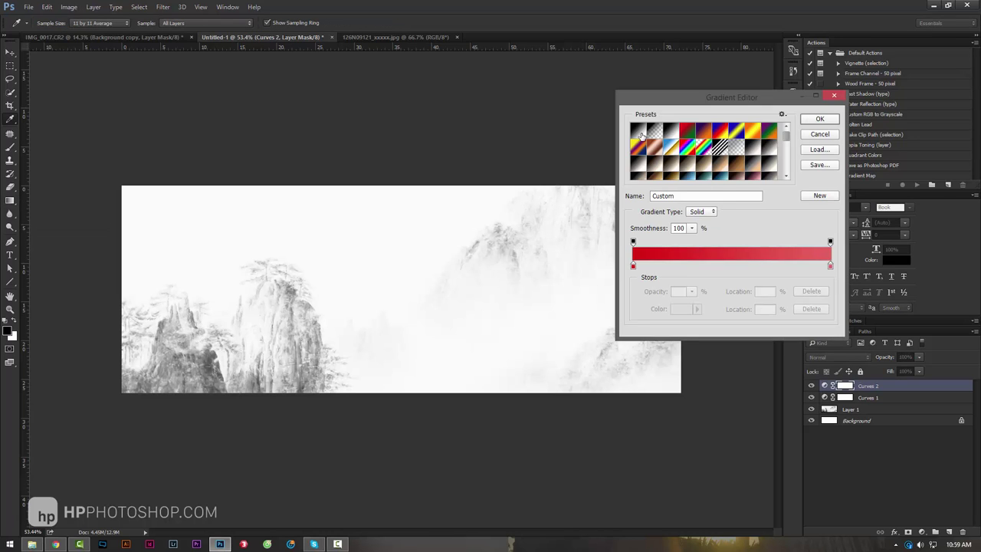
left_click(641, 135)
left_click(819, 118)
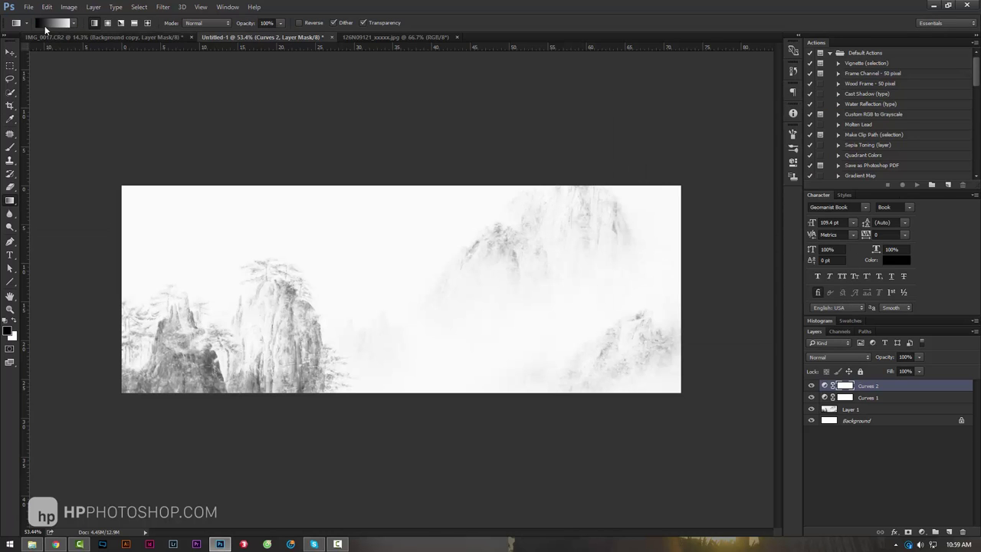
Drag horizontal gradients across the Curves 2 mask to darken the right mountains, comparing with Curves 1.
left_click_drag(603, 279, 319, 276)
left_click_drag(591, 305, 338, 299)
left_click_drag(492, 319, 275, 332)
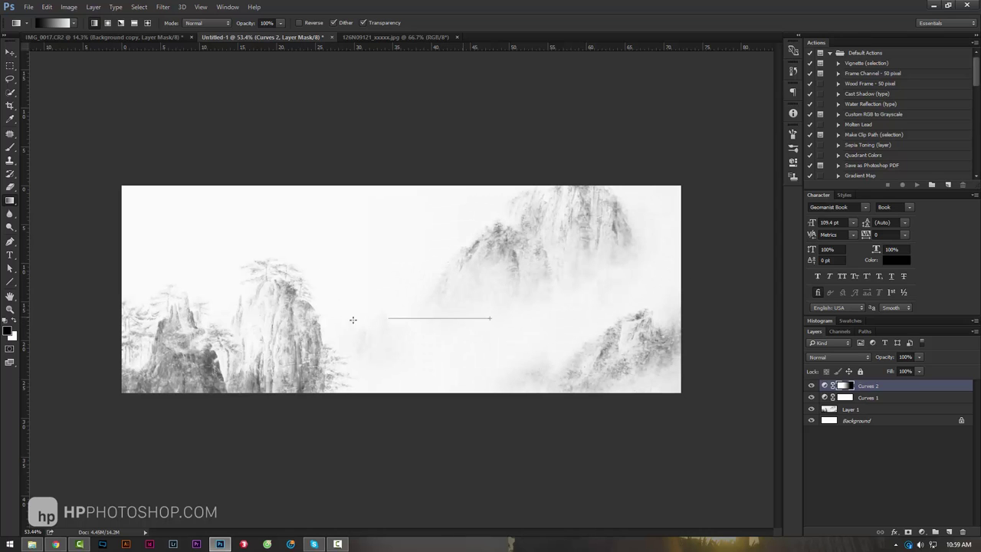
left_click(812, 397)
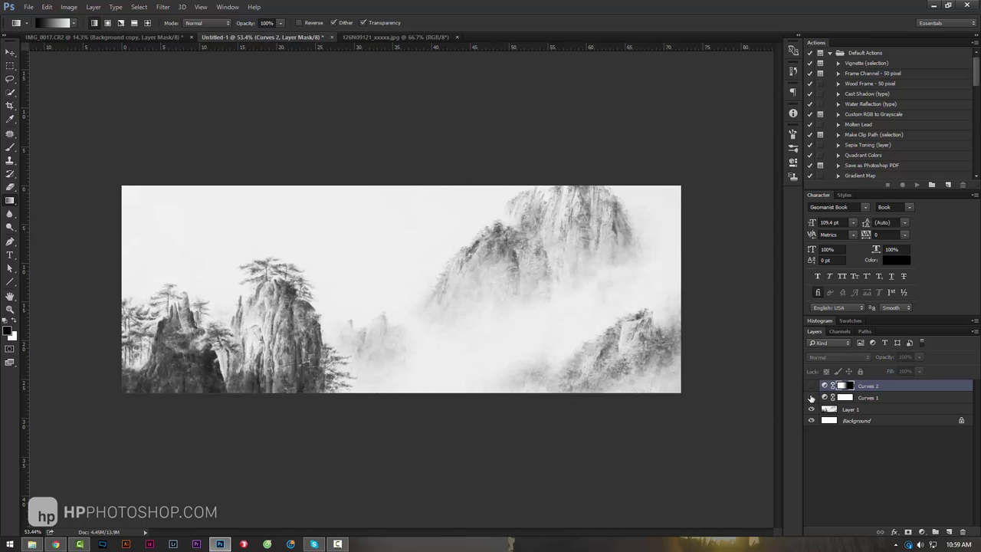
left_click_drag(812, 397, 811, 385)
key("z")
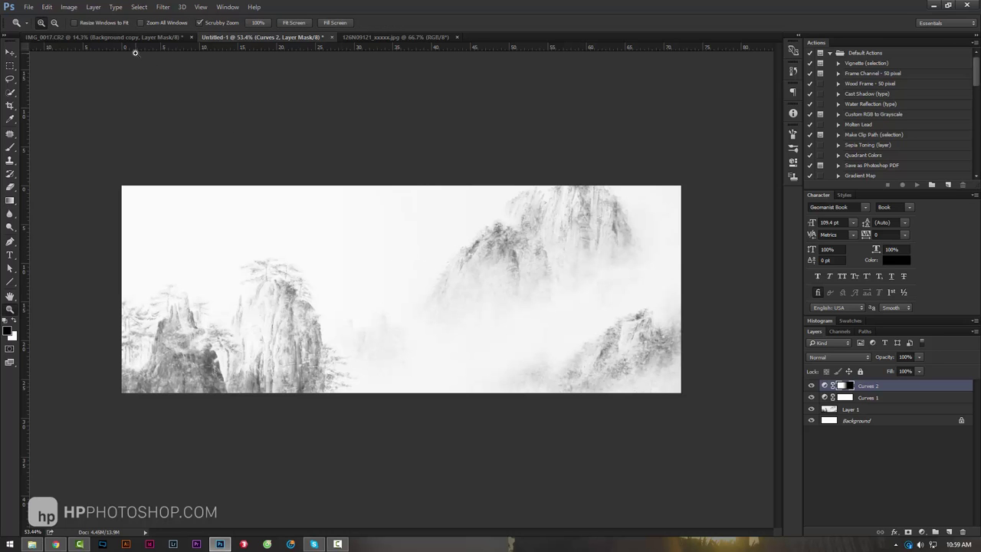
Check the reference poster in Chrome, then switch to the IMG_0017 portrait document.
left_click(55, 544)
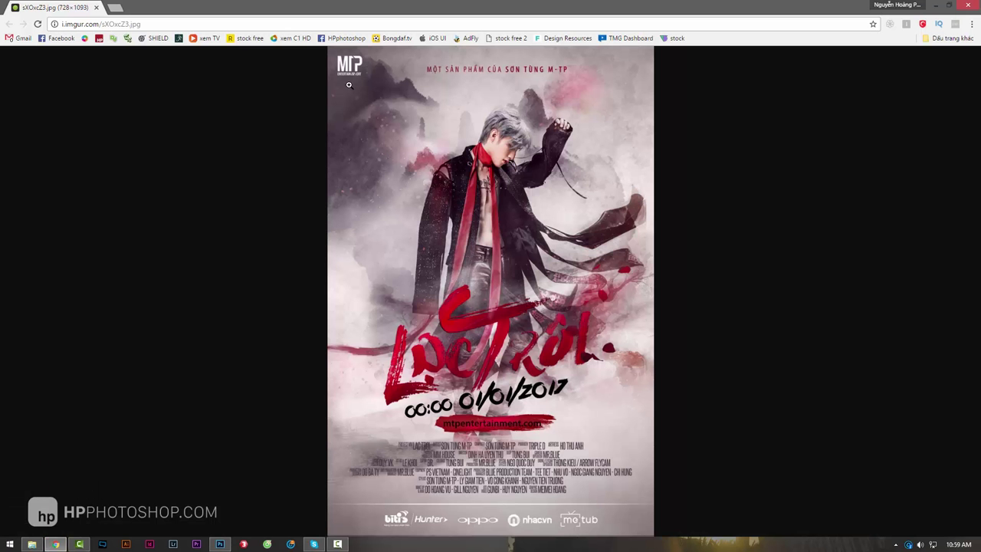
left_click(219, 544)
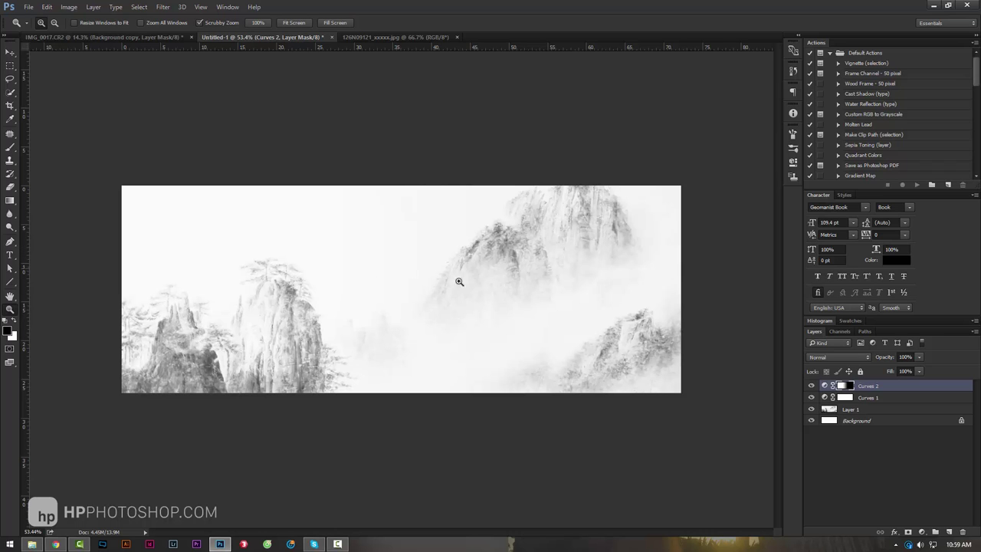
left_click(127, 37)
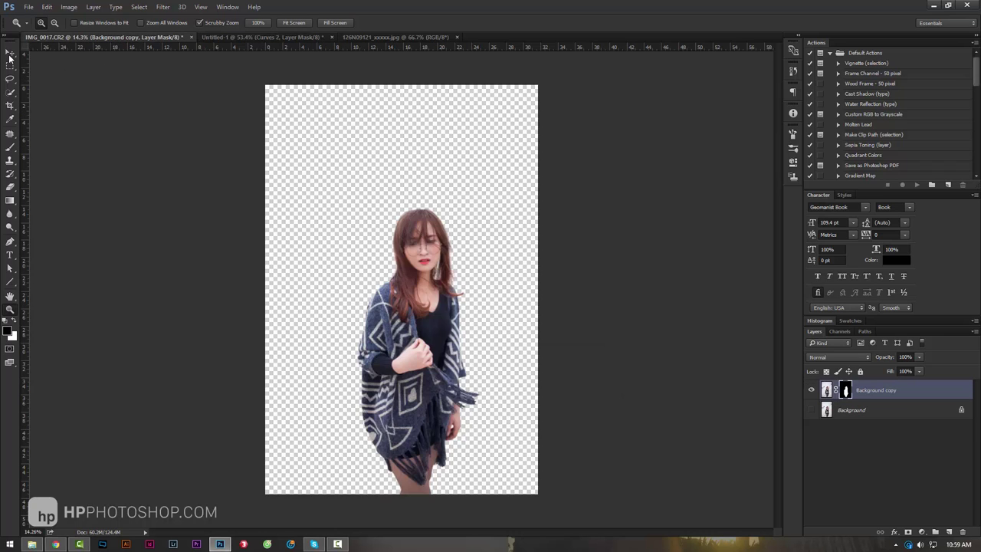
key("v")
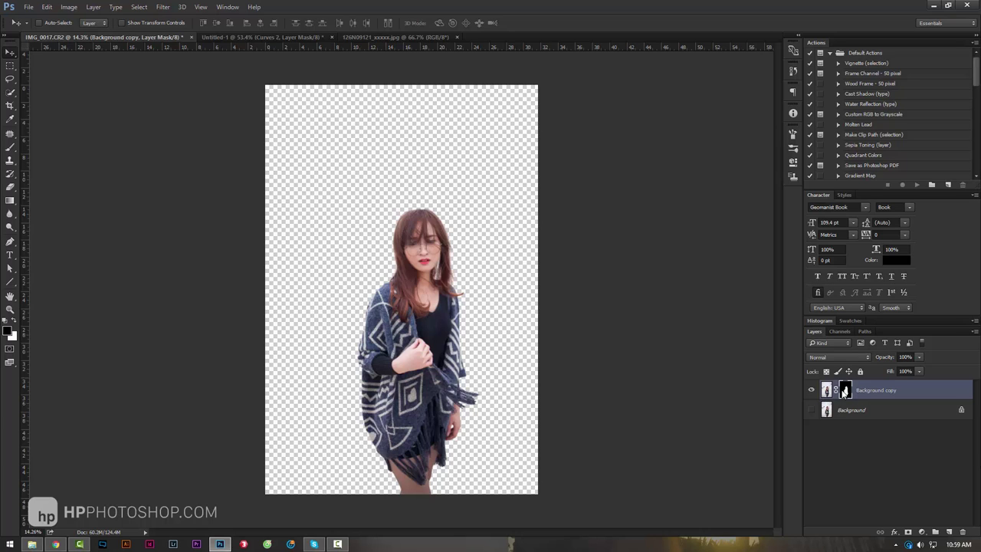
Apply the woman's layer mask and drag her cut-out into the Untitled-1 banner.
right_click(845, 391)
left_click(867, 421)
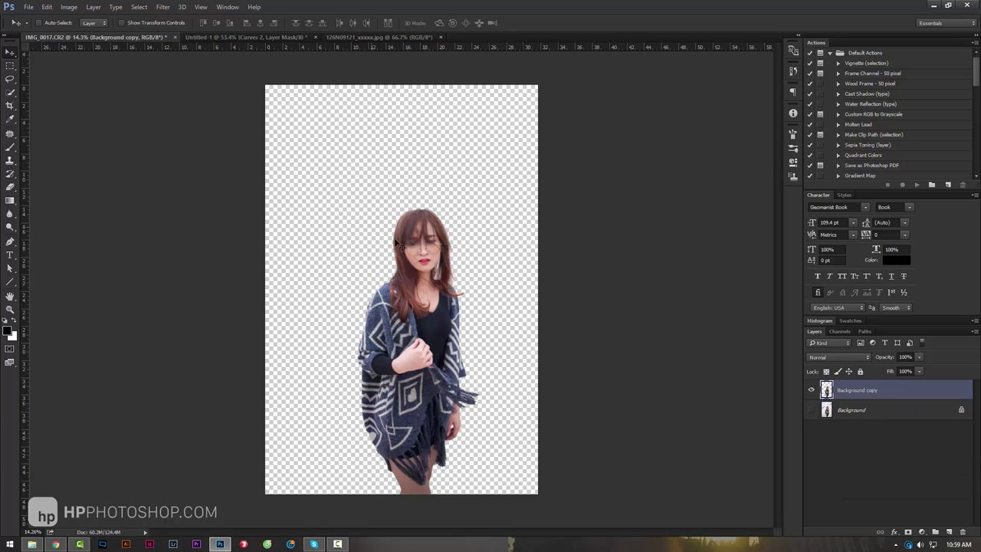
left_click_drag(399, 245, 282, 43)
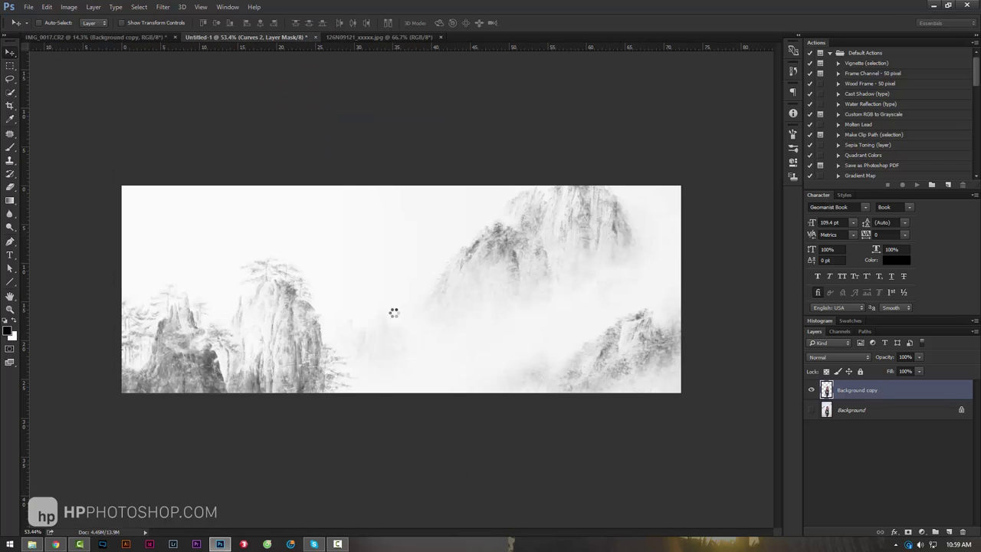
left_click_drag(266, 40, 354, 306)
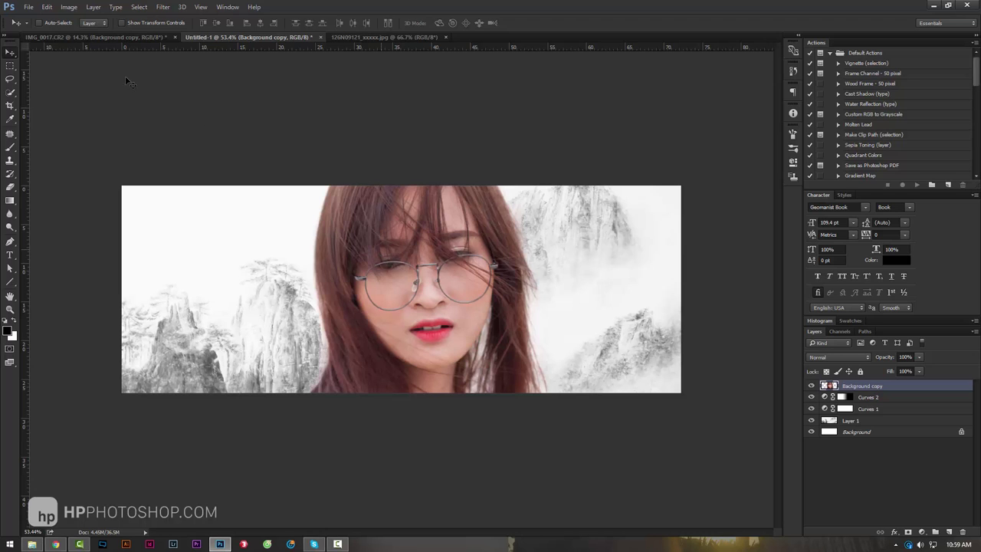
Free-transform the woman down to 25%, head near the top edge, centred in the banner.
left_click(48, 7)
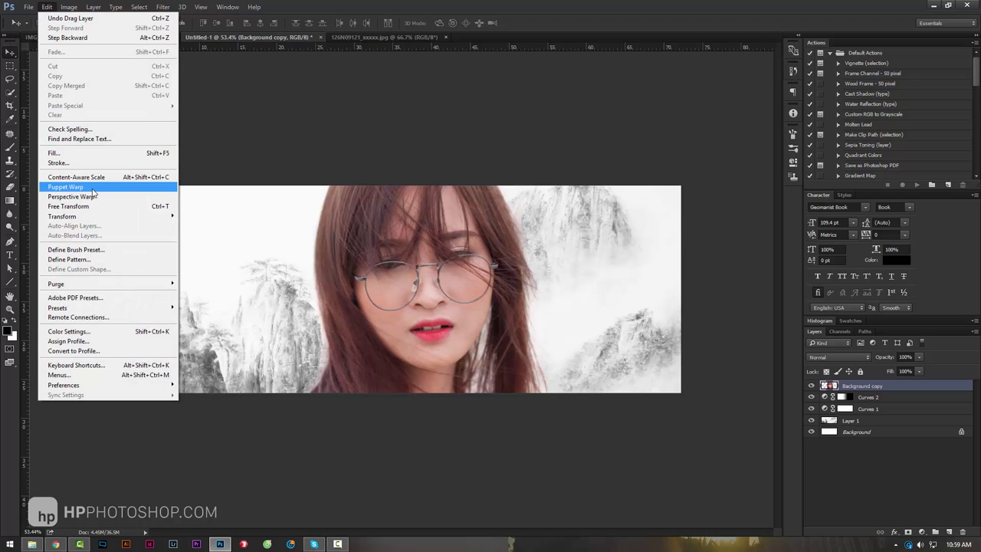
left_click(156, 207)
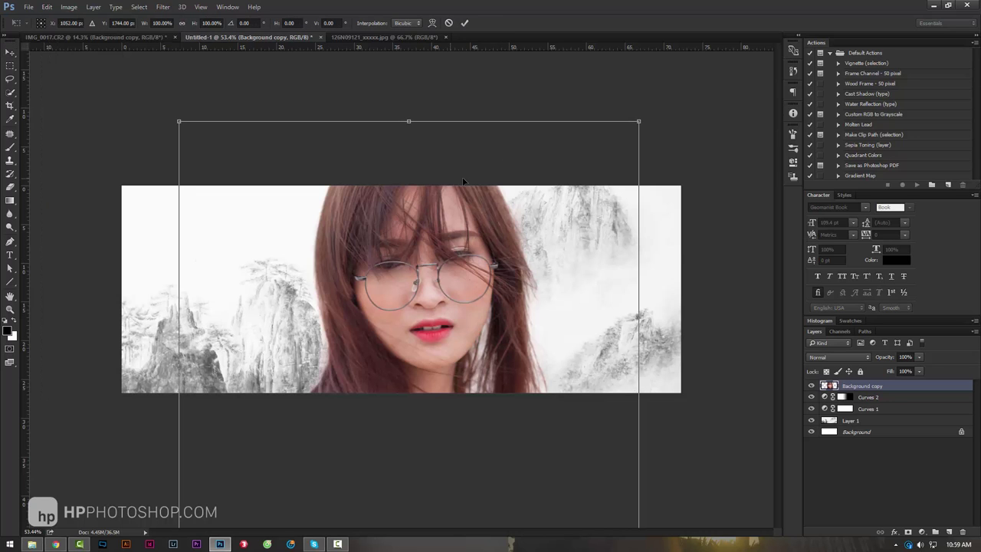
left_click_drag(498, 263, 501, 196)
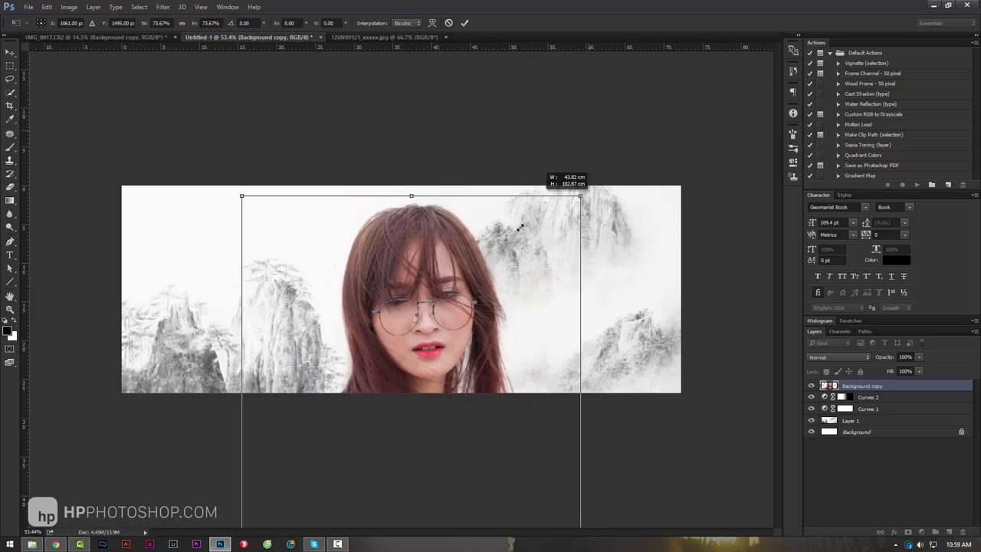
left_click_drag(619, 92, 475, 309, "alt+shift")
left_click_drag(468, 401, 480, 188)
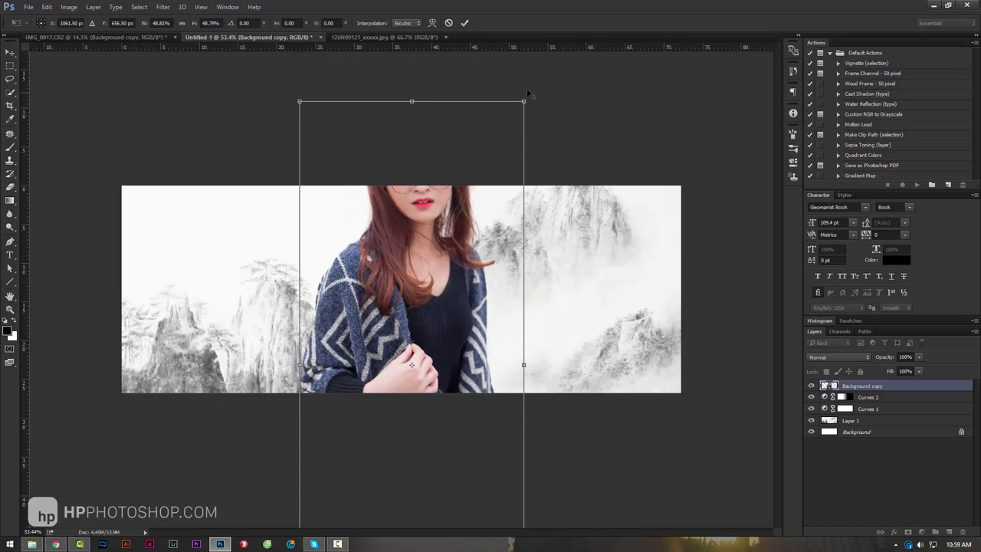
left_click_drag(523, 101, 466, 228, "alt+shift")
left_click_drag(458, 303, 466, 259)
left_click_drag(476, 169, 468, 185, "alt+shift")
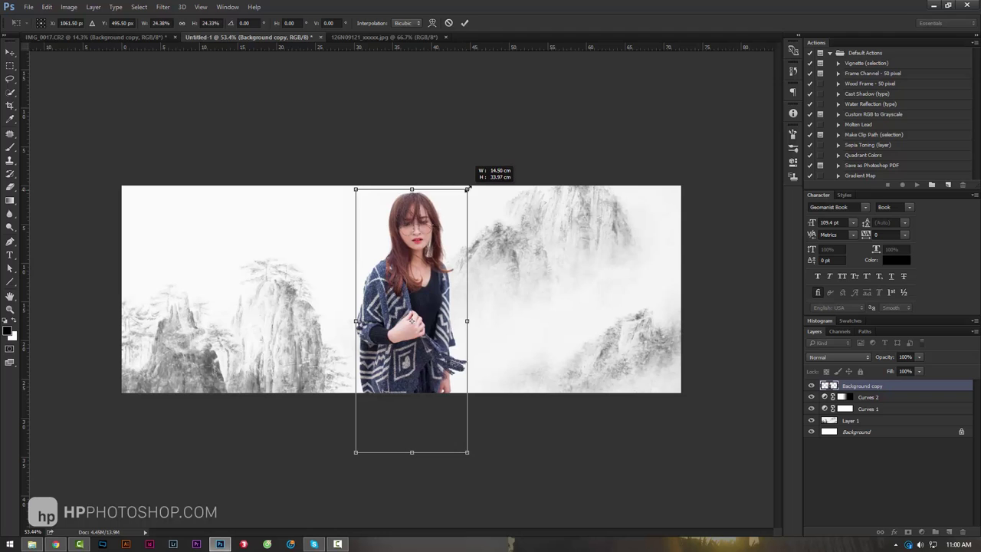
left_click_drag(444, 247, 445, 260)
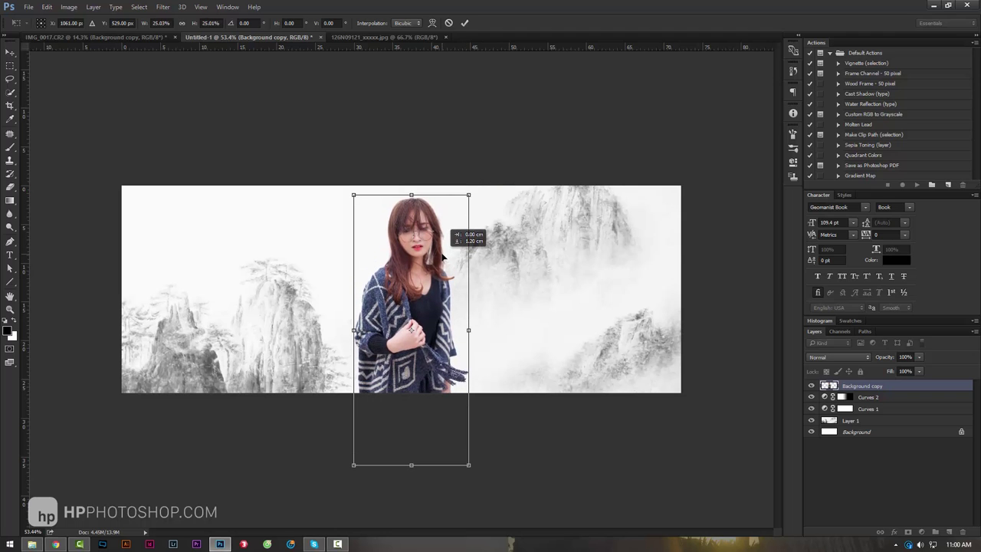
key("Return")
Zoom out on the whole banner and nudge the woman slightly left.
key("z")
key("ctrl+minus")
key("ctrl+minus")
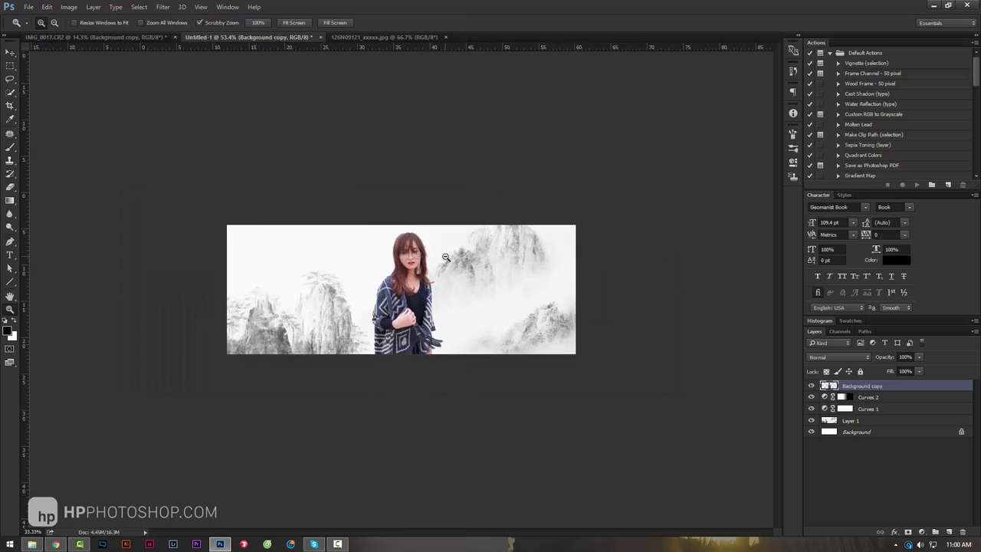
key("ctrl+minus")
key("ctrl+minus")
mouse_move(431, 291)
left_mouse_down()
mouse_move(466, 302)
mouse_move(414, 305)
left_mouse_up()
key("v")
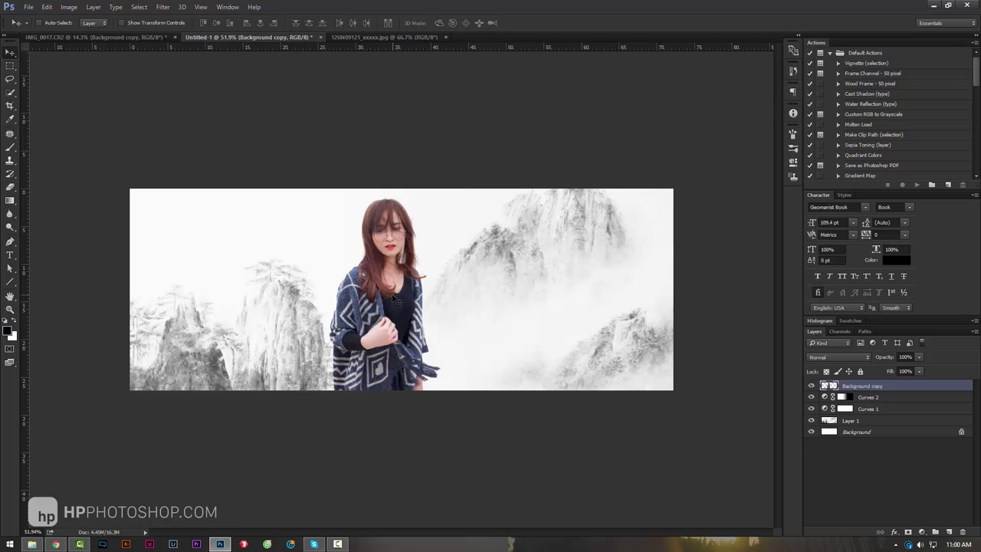
Toggle the woman layer to compare, then close IMG_0017.CR2 without saving.
key("z")
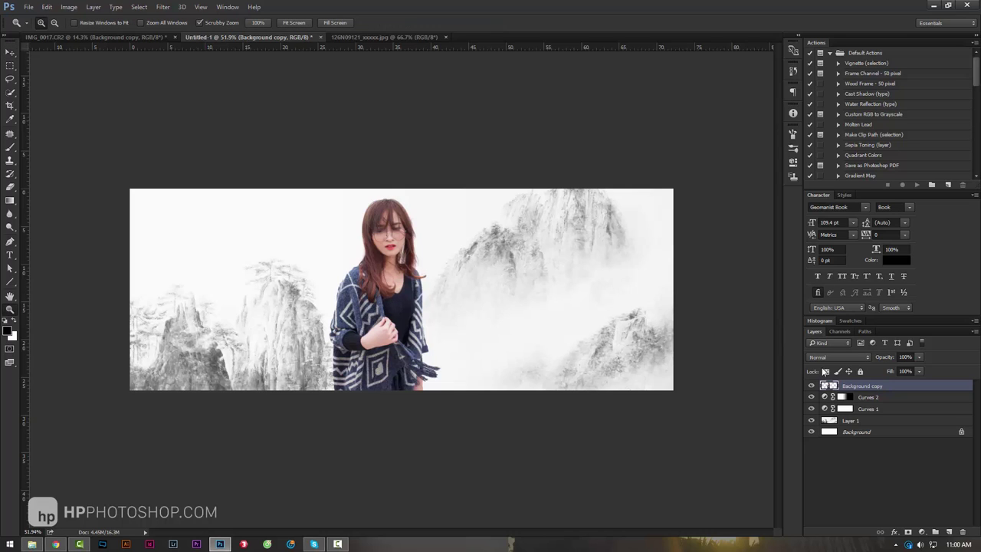
left_click(811, 386)
left_click(812, 386)
left_click(118, 35)
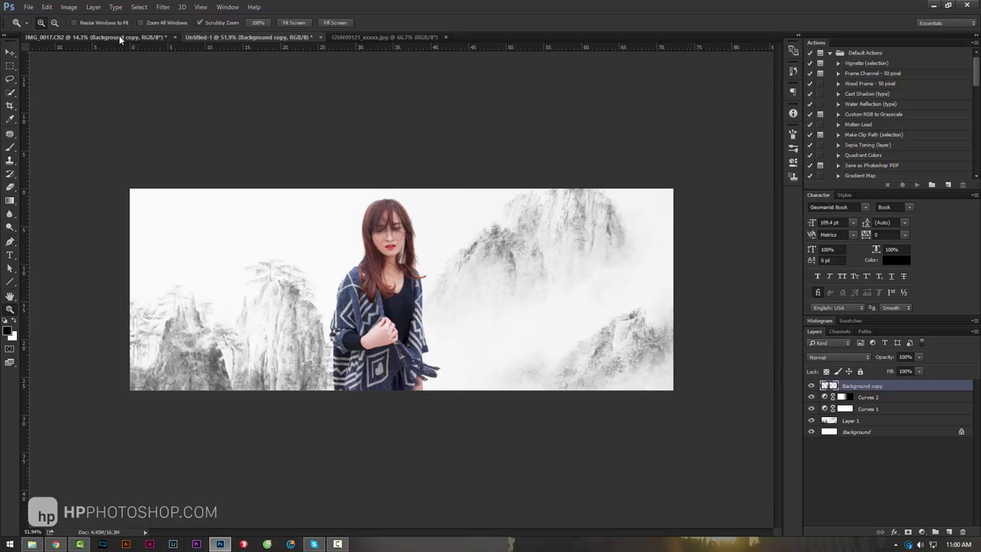
left_click(175, 37)
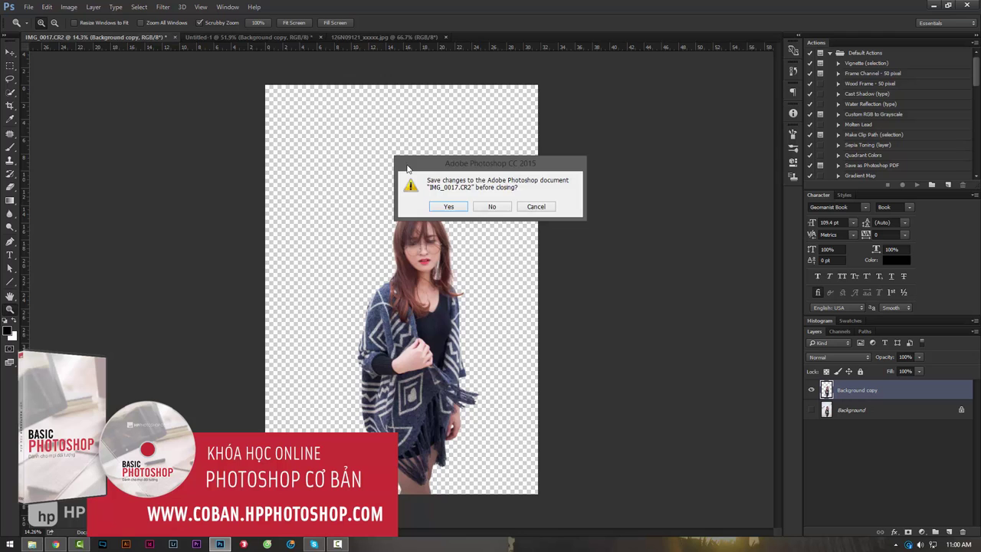
left_click(492, 207)
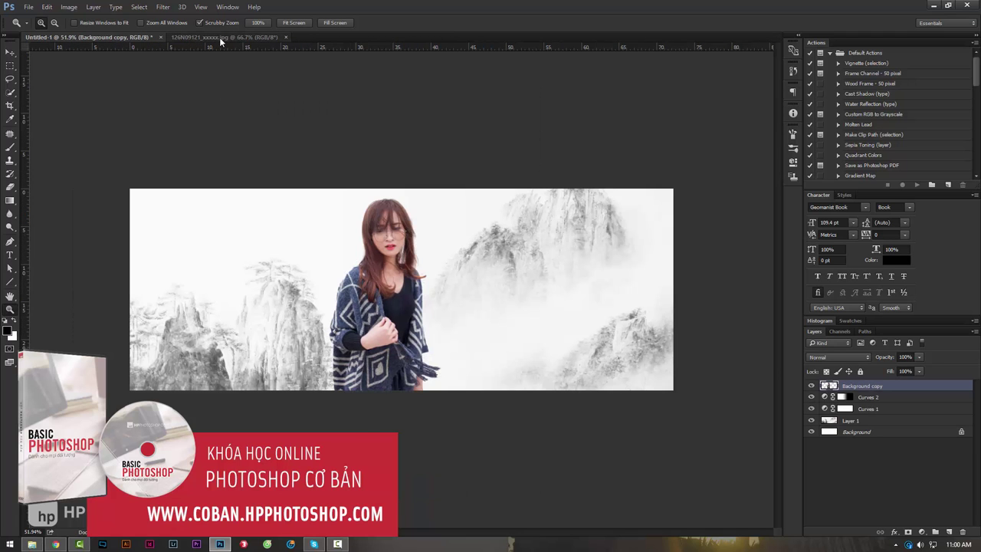
Close the 126N09121 landscape document, glance at the mountain images folder, and return to Photoshop.
left_click(210, 37)
left_click(110, 37)
left_click(268, 37)
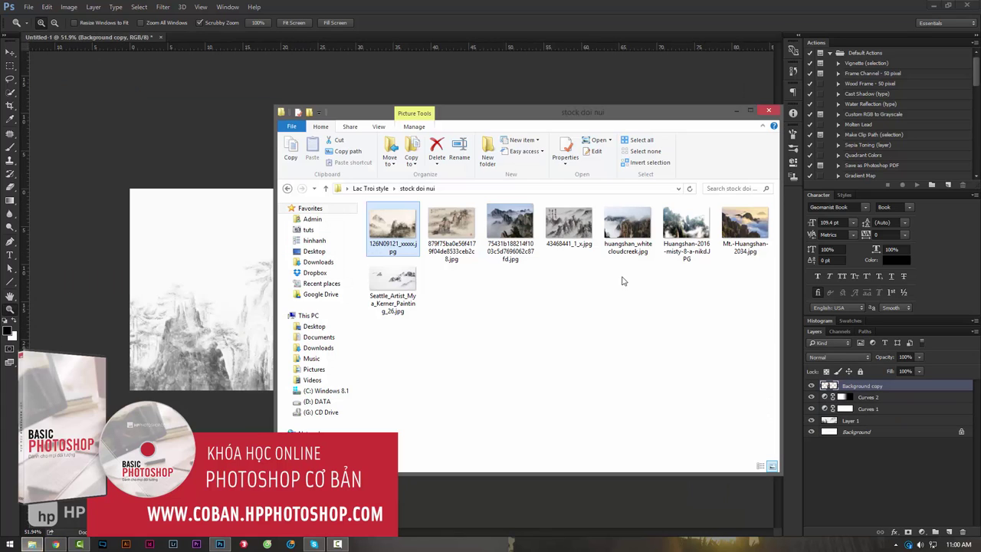
left_click(31, 544)
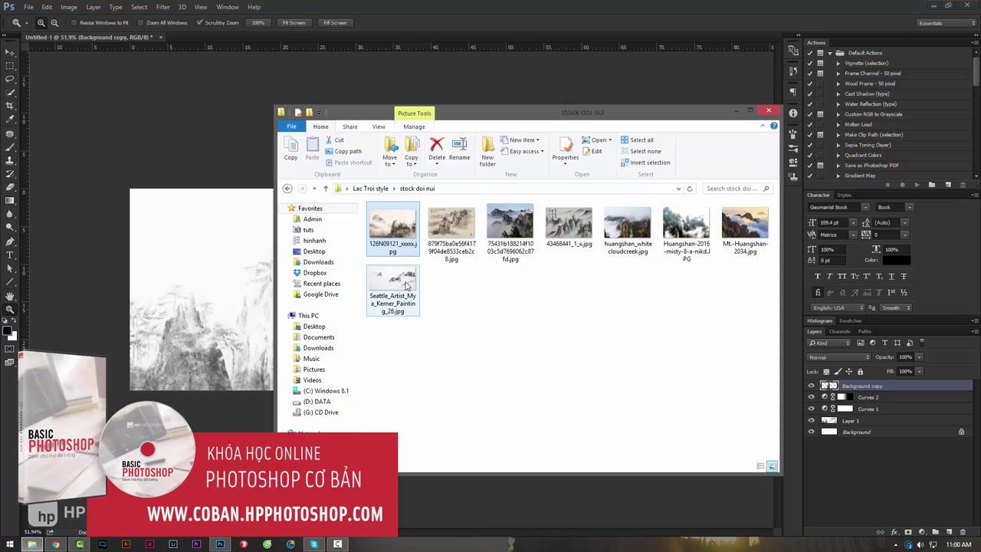
left_click(533, 298)
left_click(590, 9)
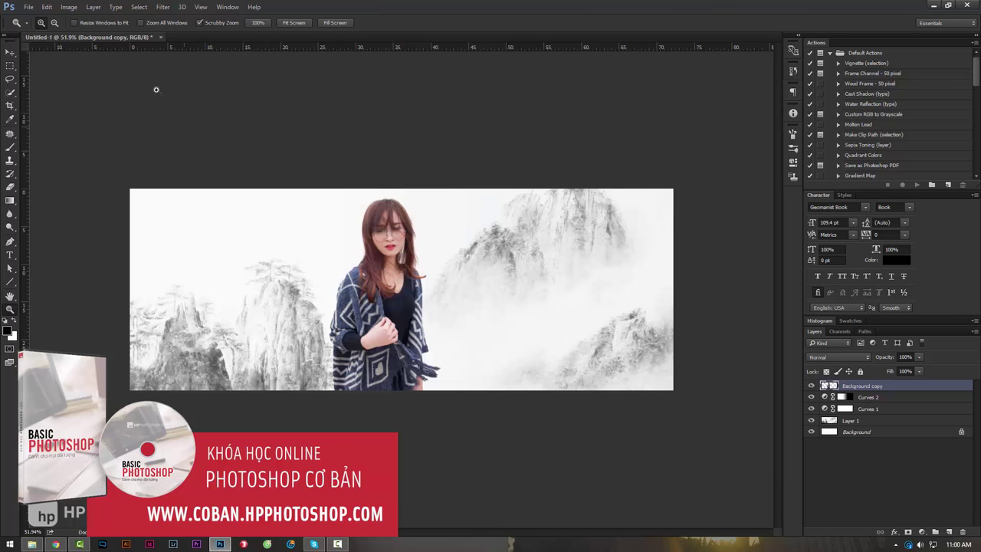
Bring up the Lạc Trôi reference poster (sXOxcZ3.jpg) in Chrome.
left_click(55, 544)
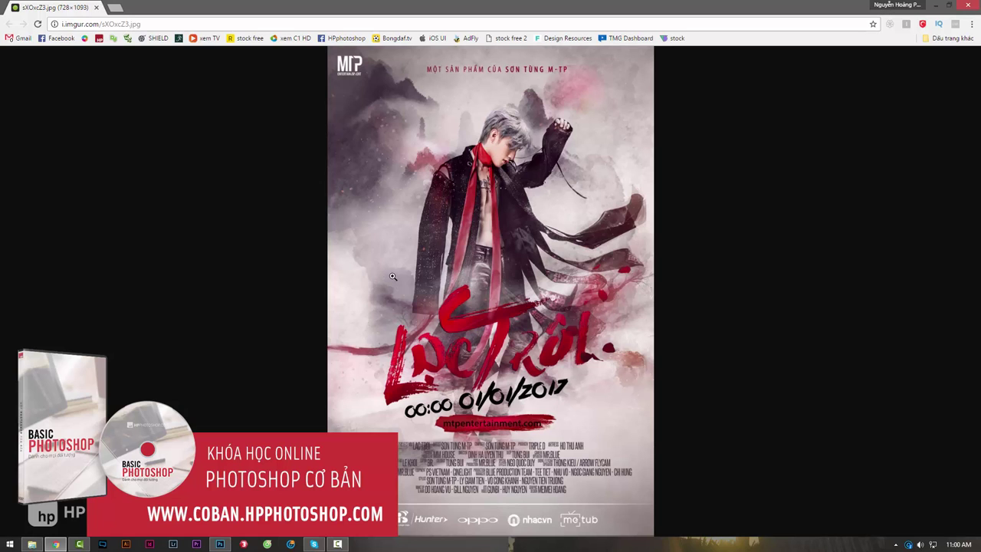
Open the watercolor folder under Lac Troi style and drag the teal ink-blot image into the banner.
left_click(32, 544)
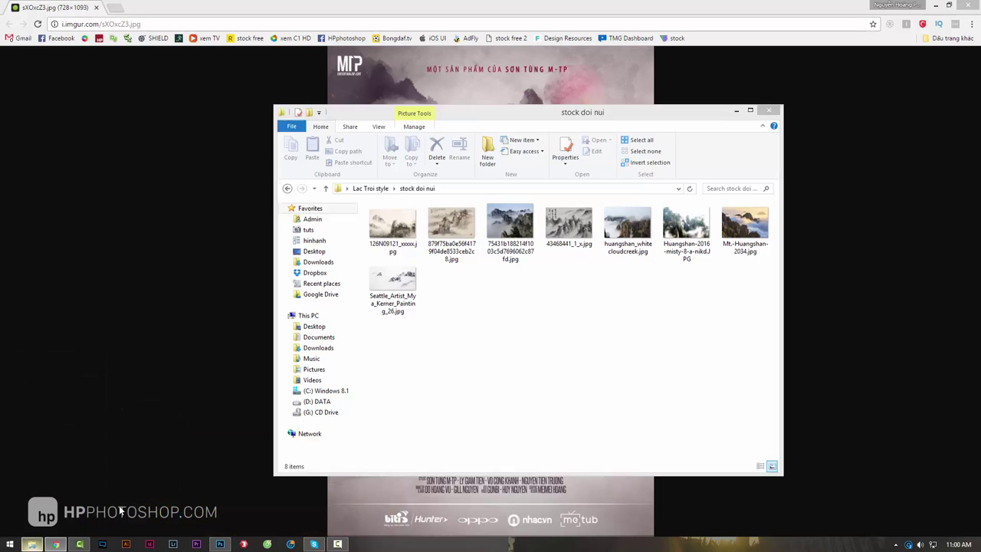
left_click(288, 188)
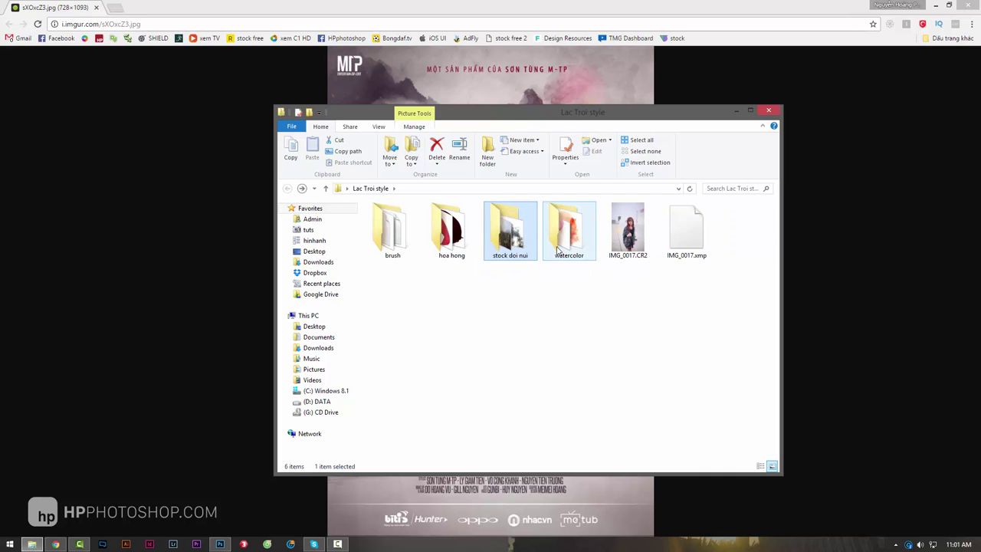
double_click(563, 234)
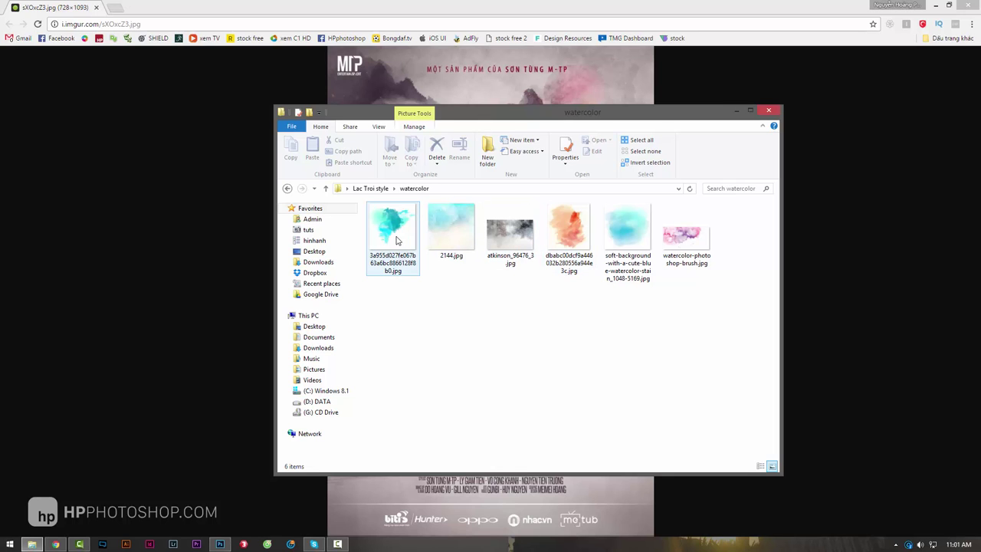
left_click_drag(396, 241, 445, 297)
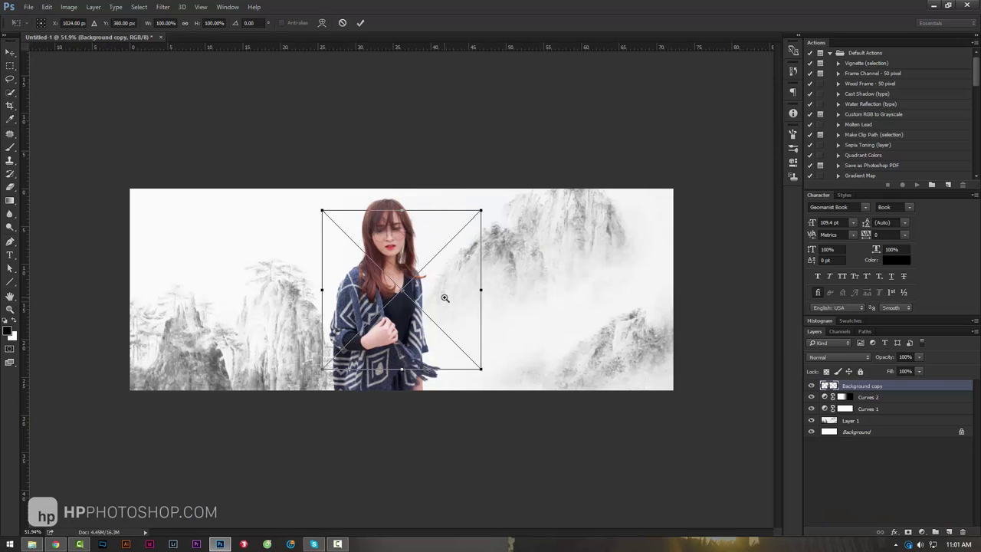
Confirm the placed watercolor, rasterize the layer and move it right and down.
key("Return")
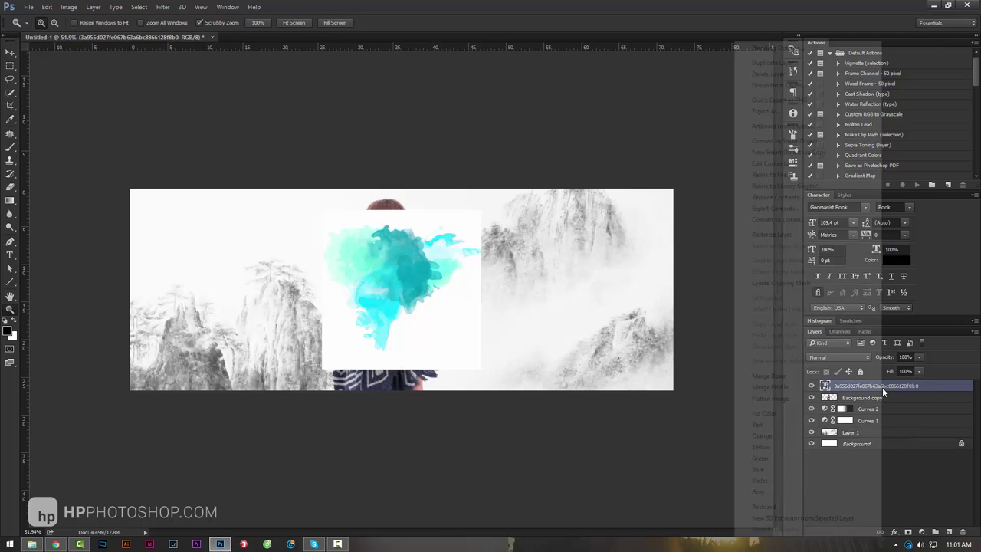
right_click(883, 387)
left_click(792, 235)
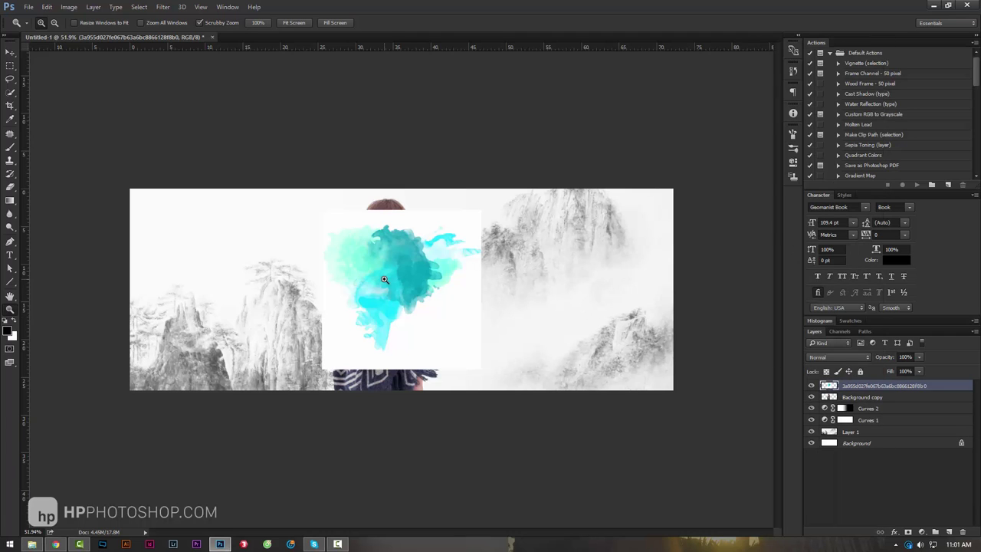
key("v")
left_click_drag(398, 283, 471, 293)
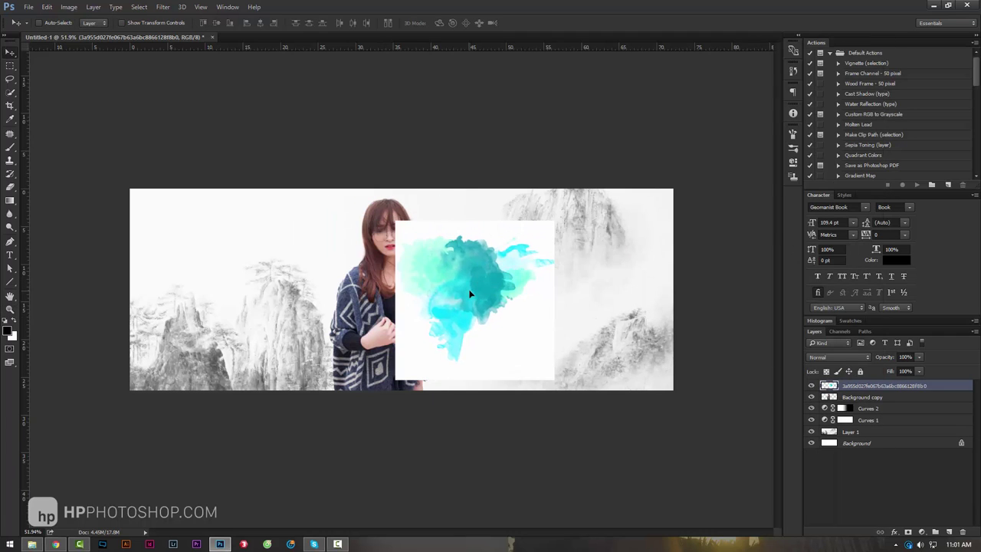
Desaturate the ink blot to grey, set it to Multiply, and reposition it.
key("ctrl+shift+u")
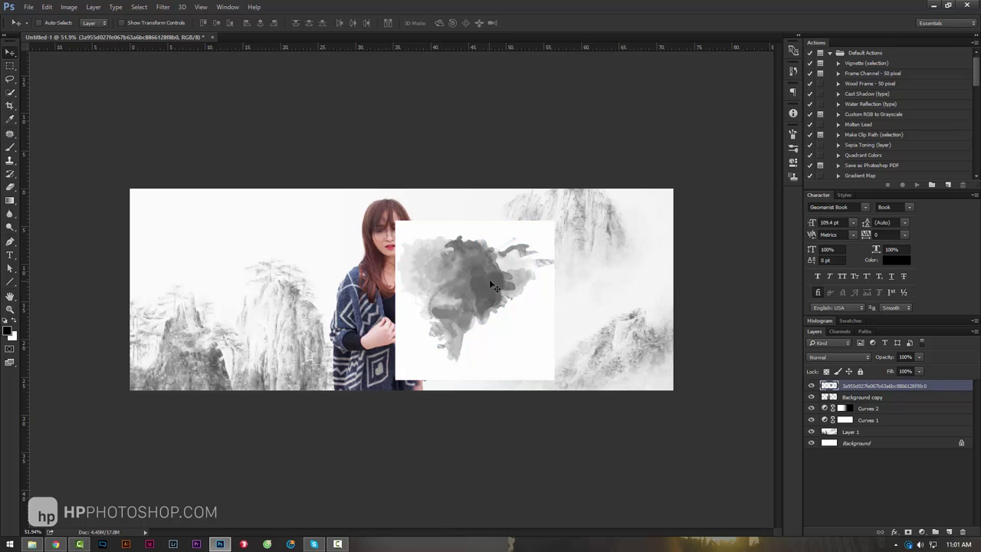
left_click(839, 357)
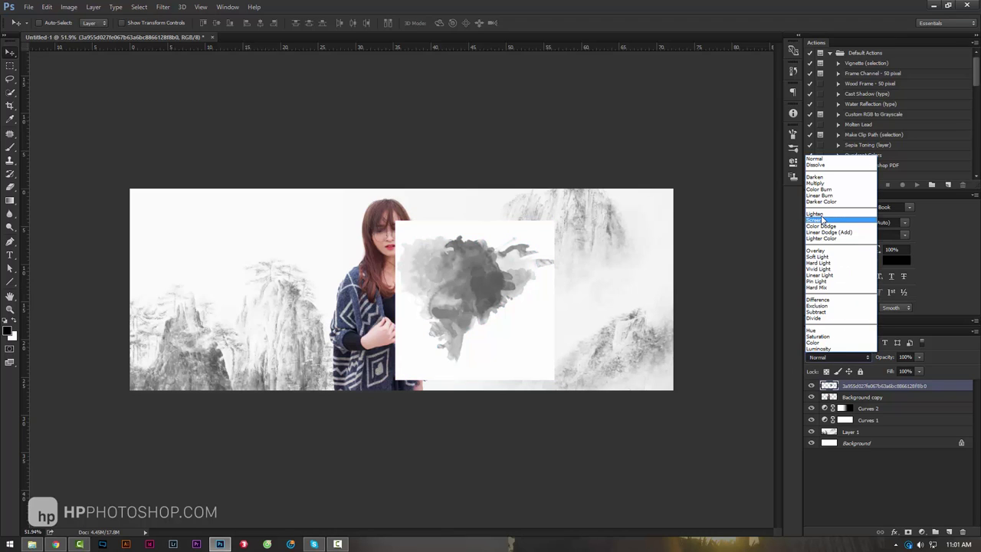
left_click(822, 183)
left_click_drag(481, 295, 536, 277)
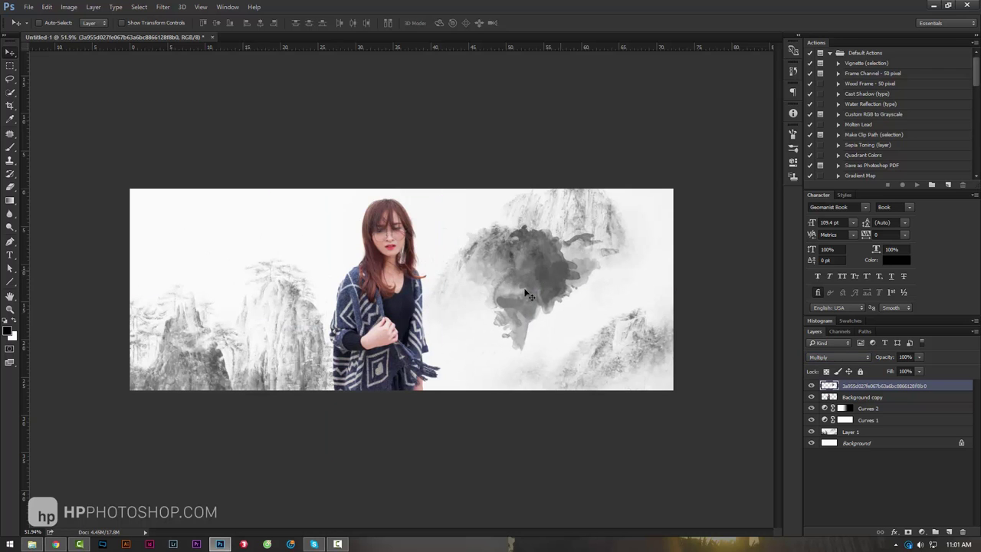
left_click_drag(536, 277, 528, 297)
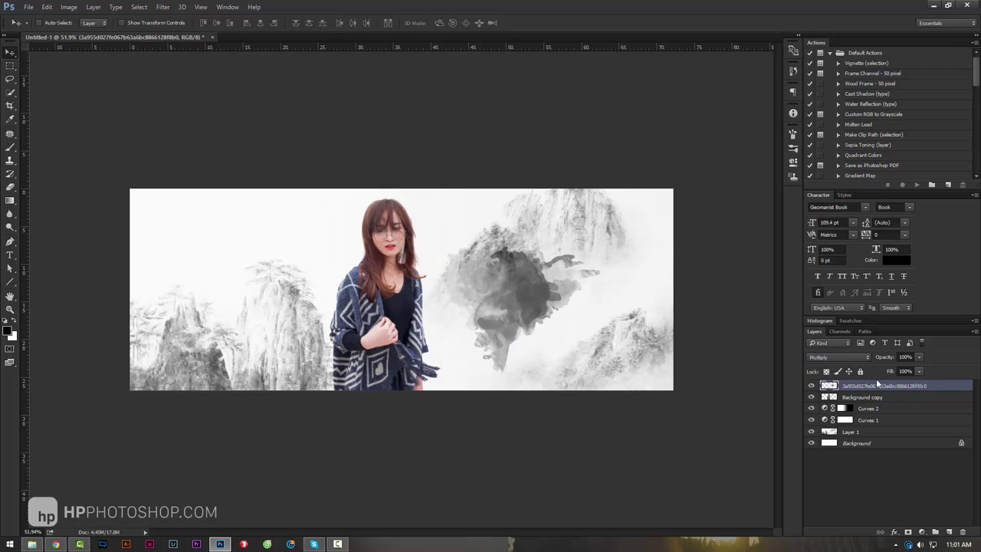
Invert the ink blot layer and switch its blending to Screen.
key("ctrl+i")
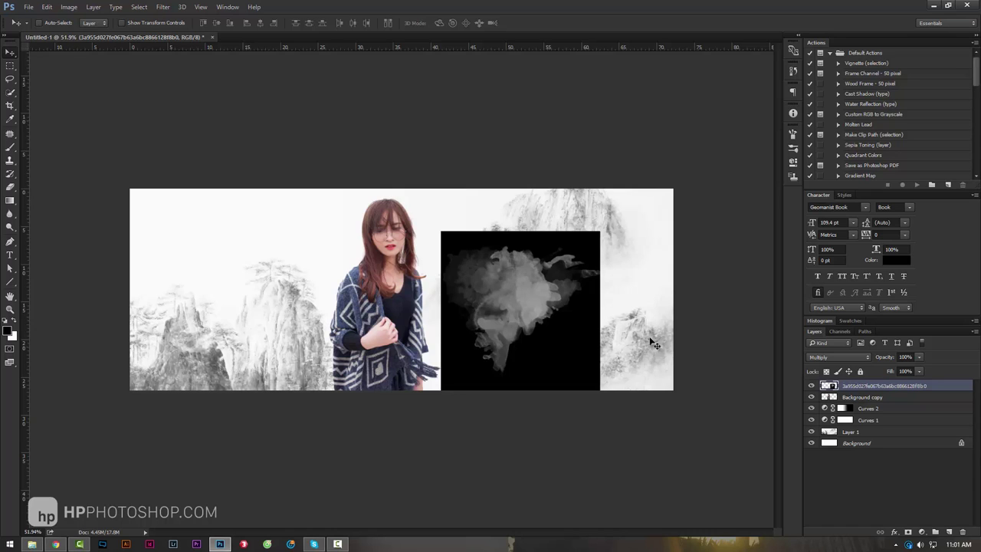
left_click(837, 357)
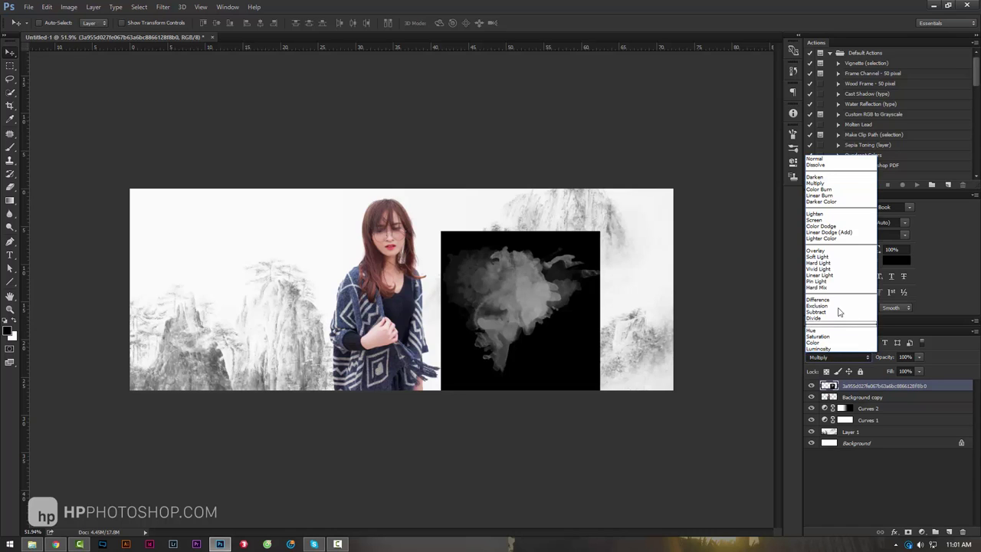
key("Escape")
key("shift+alt+s")
Scale the ink layer to about 164%, flip it vertically and move it to the lower left.
mouse_move(526, 335)
left_mouse_down()
mouse_move(334, 375)
mouse_move(459, 328)
left_mouse_up()
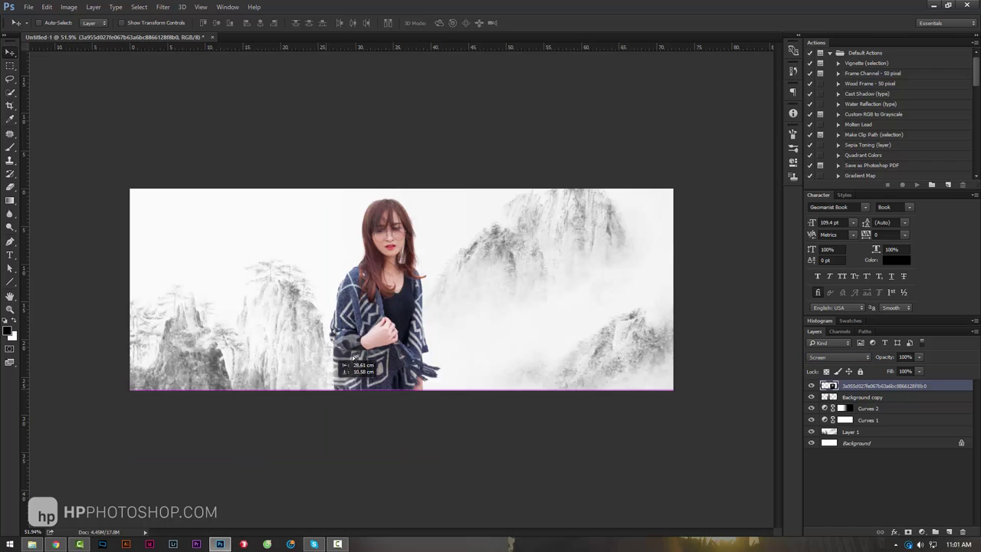
key("ctrl+t")
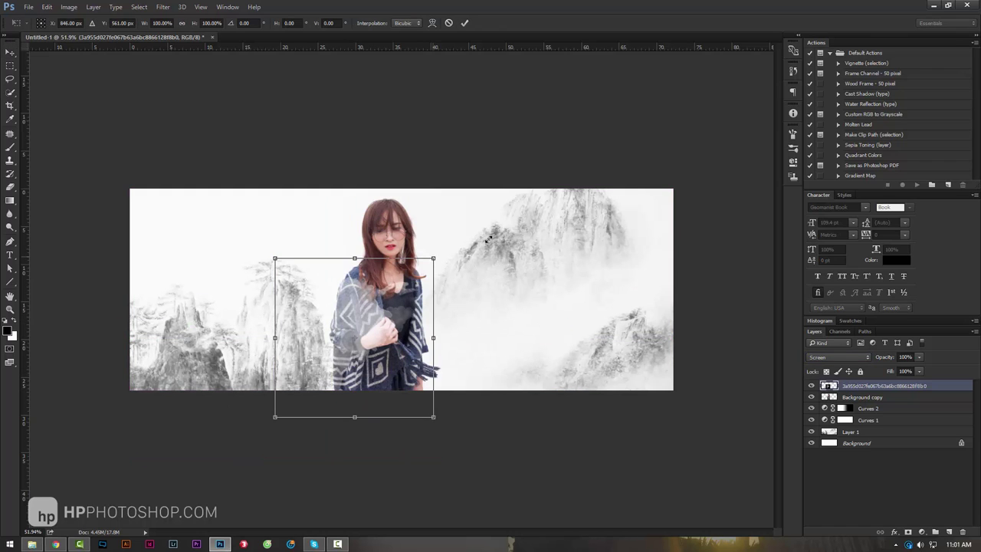
left_click_drag(488, 239, 433, 256)
right_click(400, 274)
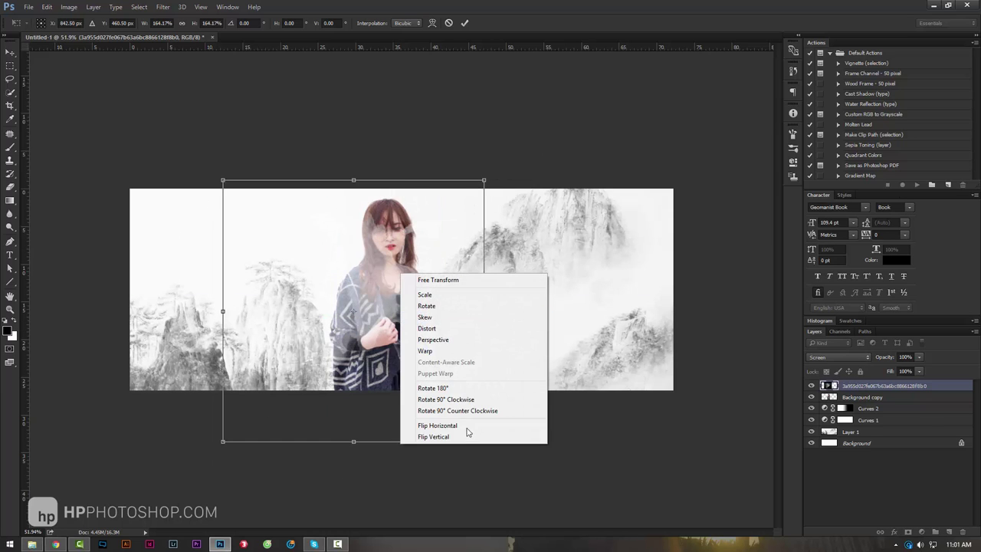
left_click(466, 436)
left_click_drag(436, 308, 284, 429)
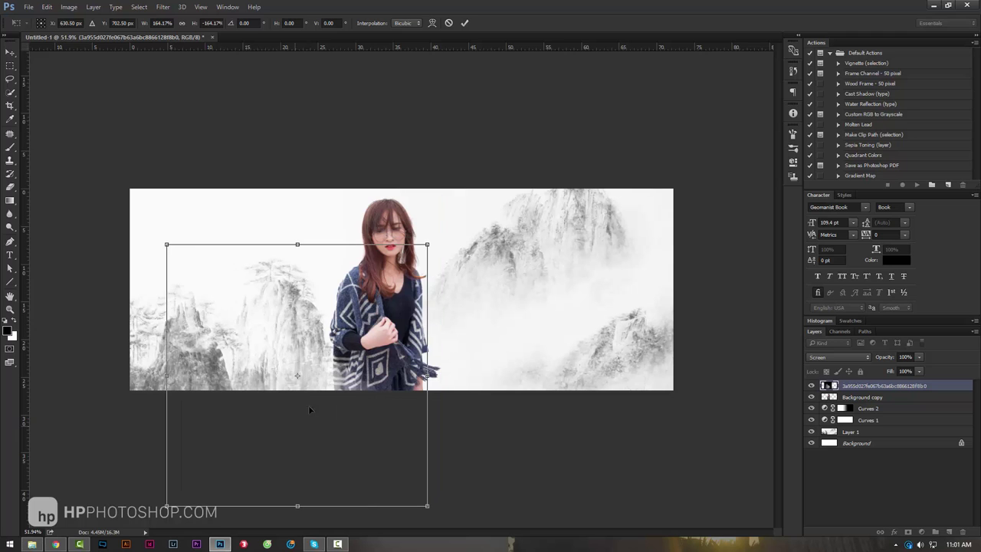
key("Return")
key("z")
mouse_move(534, 281)
left_mouse_down()
mouse_move(404, 263)
mouse_move(377, 306)
left_mouse_up()
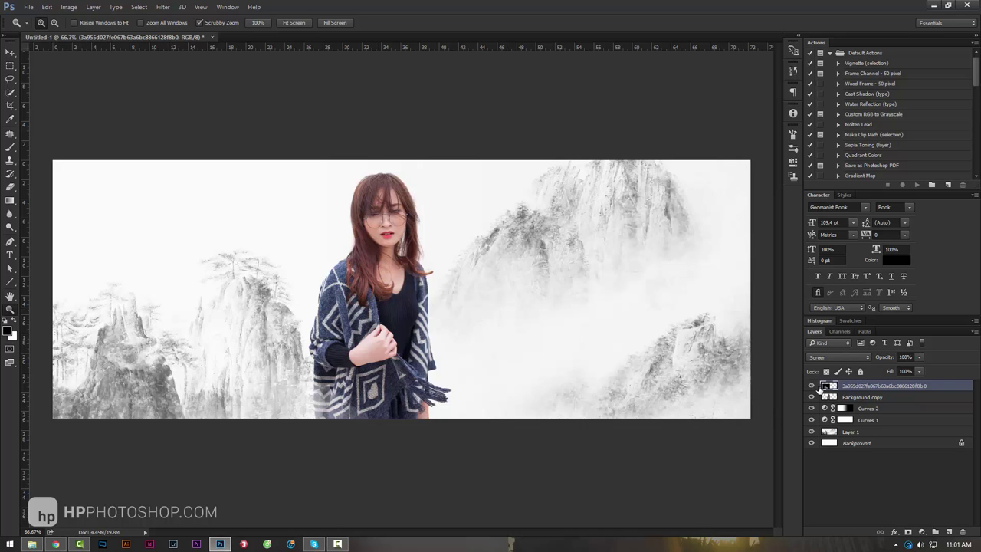
Switch the ink layer to Normal blending and zoom out to see the whole layer.
left_click(835, 357)
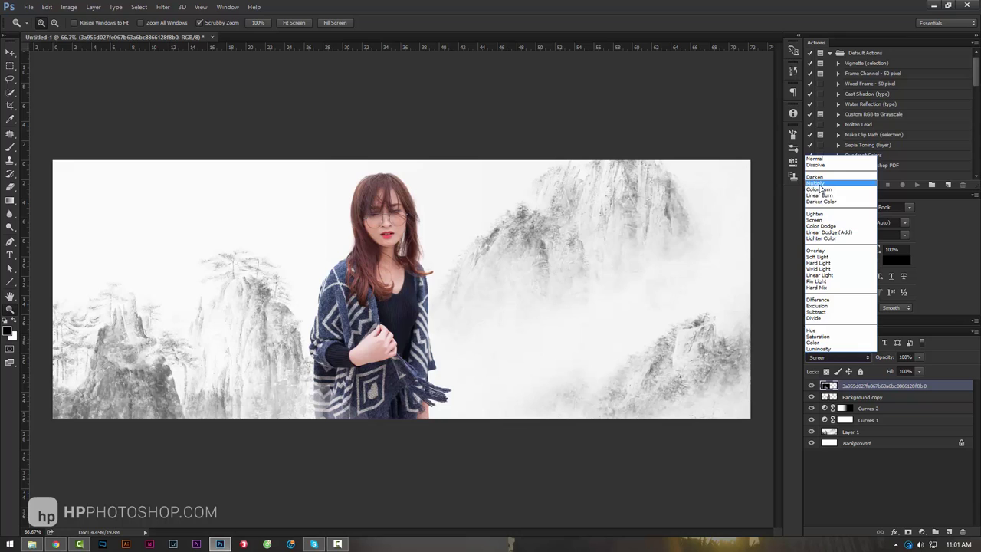
key("Escape")
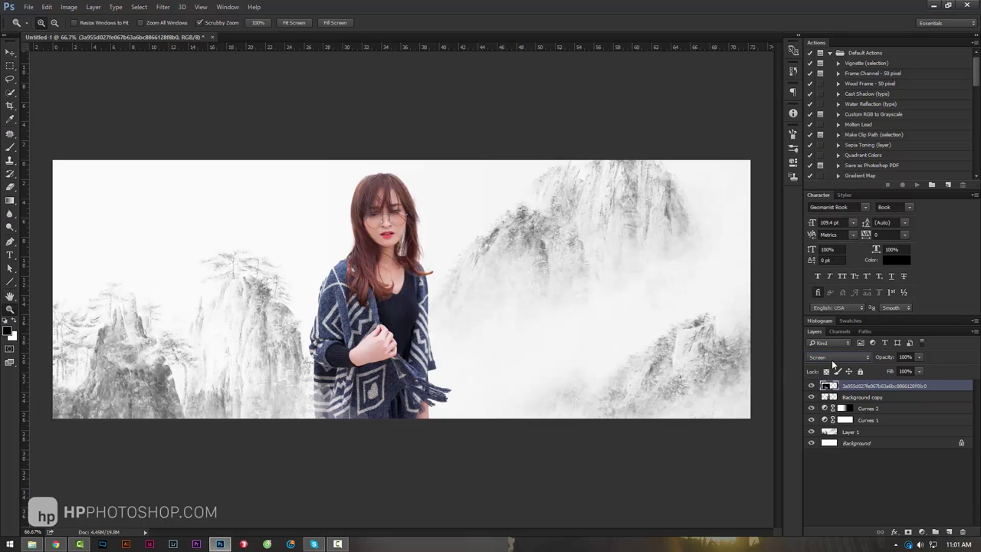
left_click(835, 357)
left_click(824, 164)
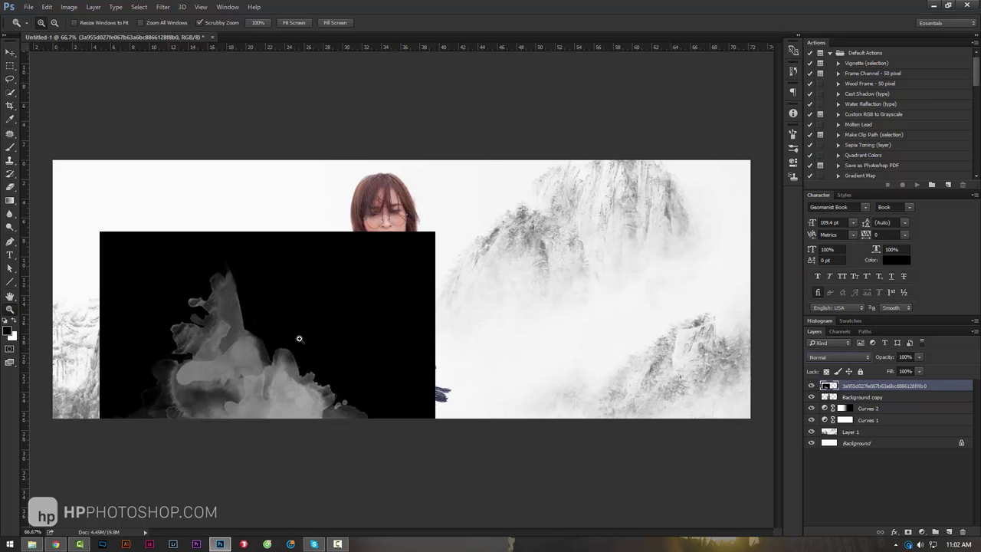
mouse_move(291, 354)
left_mouse_down()
mouse_move(453, 333)
mouse_move(352, 354)
mouse_move(368, 355)
left_mouse_up()
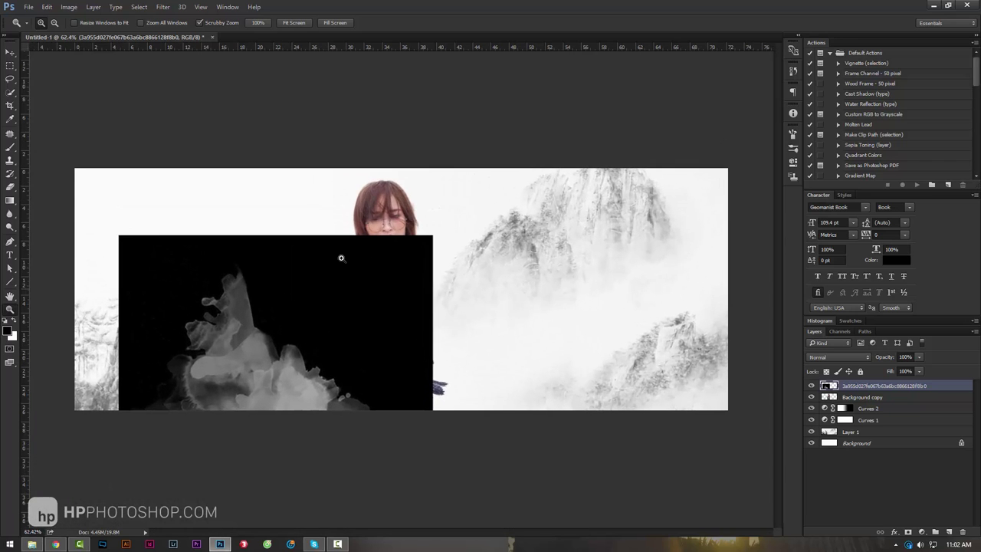
Return the ink layer to Screen, reposition it at lower left, and Alt-drag a duplicate.
left_click(851, 357)
left_click(817, 220)
left_click(10, 52)
mouse_move(288, 358)
left_mouse_down()
mouse_move(284, 374)
mouse_move(286, 358)
left_mouse_up()
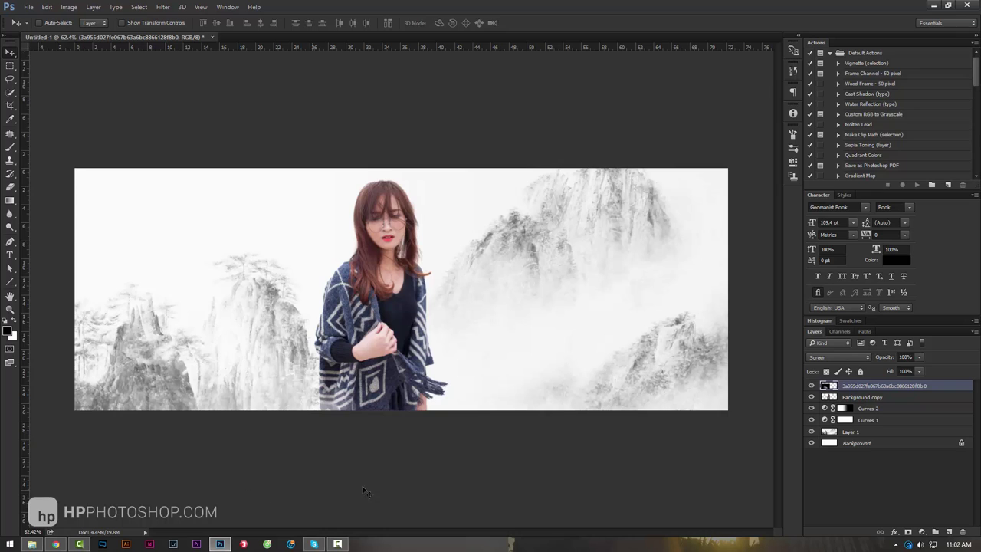
left_click_drag(385, 482, 723, 497)
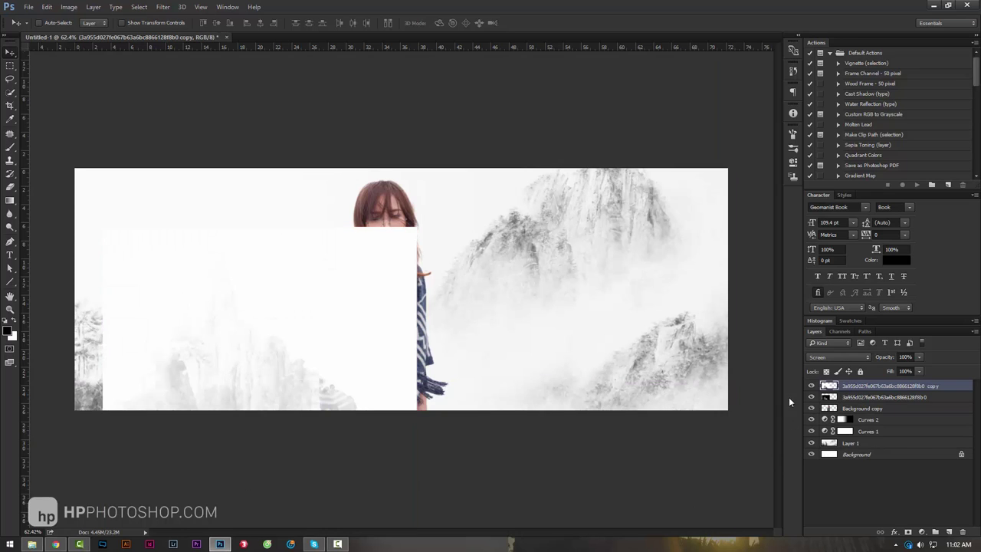
Set the ink splash copy to Multiply and move it to the right side.
left_click(839, 357)
left_click(820, 184)
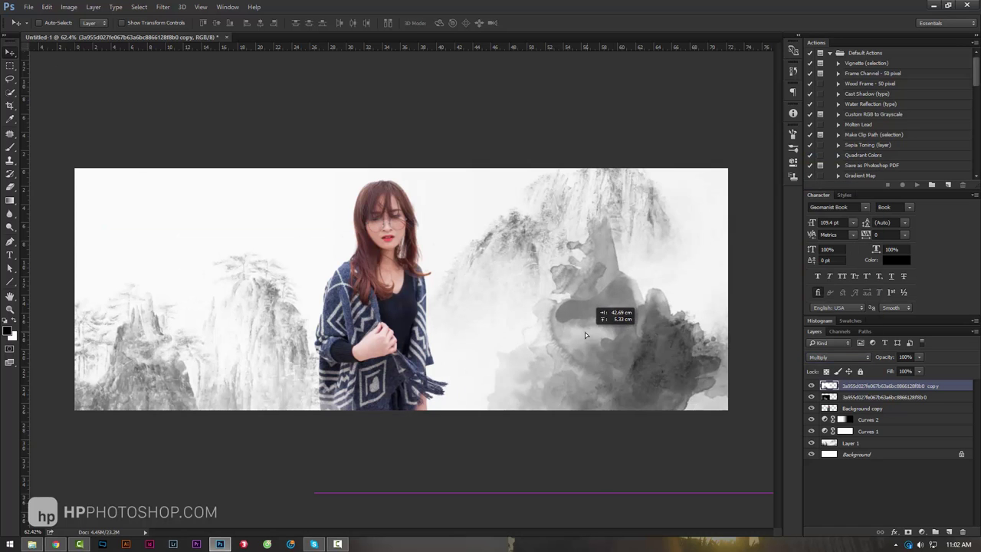
left_click_drag(196, 337, 521, 314)
Rotate the splash copy about 52° and move it below Background copy.
key("ctrl+t")
left_click_drag(684, 245, 534, 393)
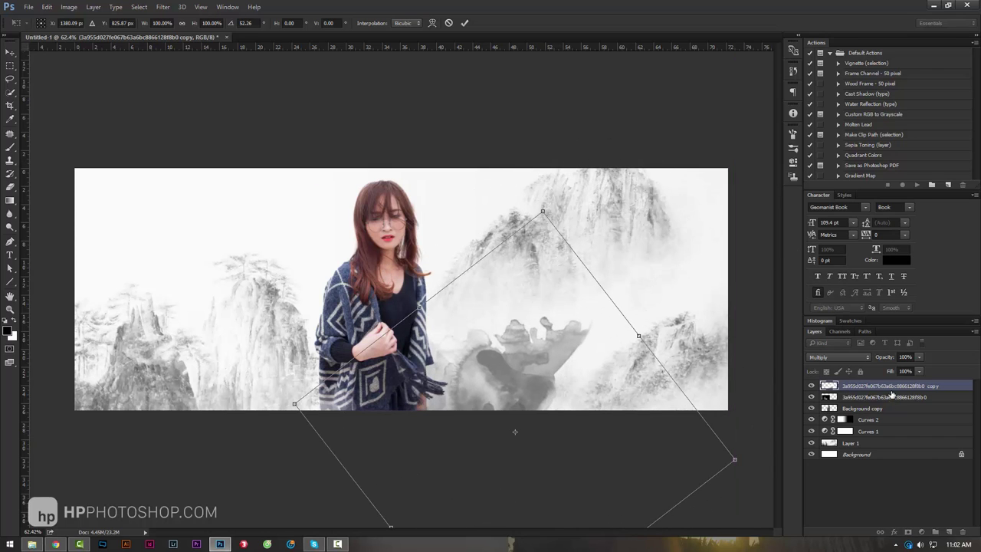
key("Return")
left_click_drag(841, 387, 857, 407)
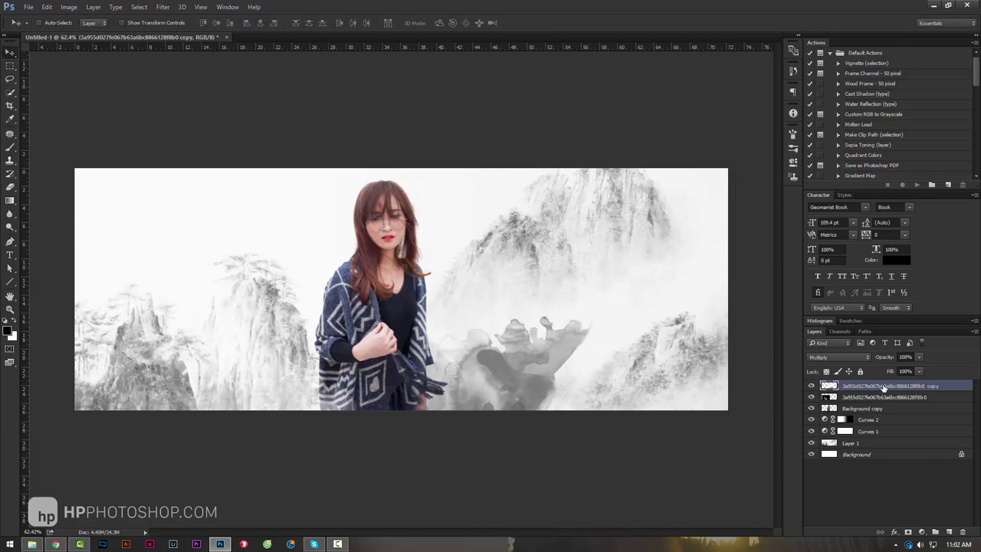
Add a layer mask to the top ink layer and set a larger brush to 0% hardness.
left_click(881, 385)
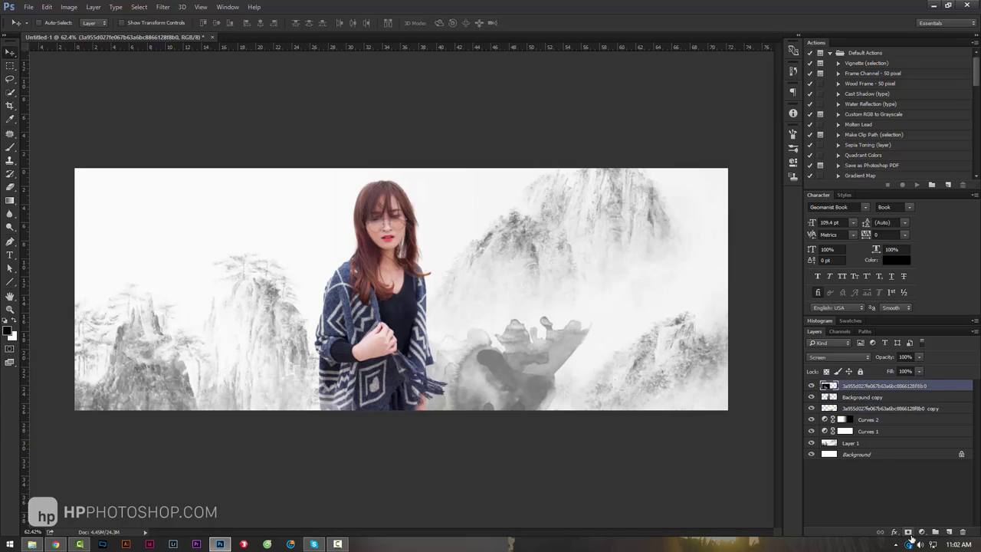
left_click(908, 531)
left_click(10, 147)
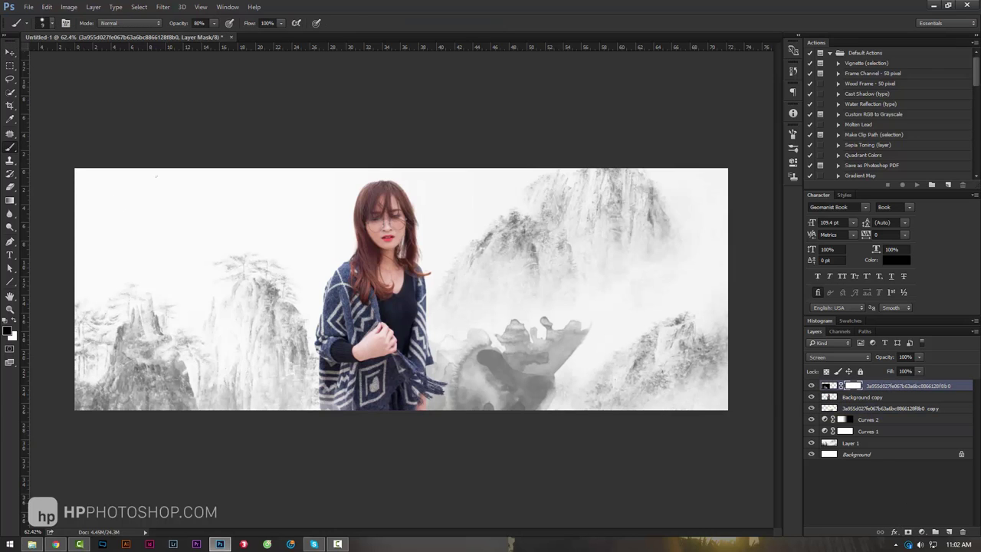
key("bracketright")
key("bracketright")
key("bracketright")
right_click(544, 261)
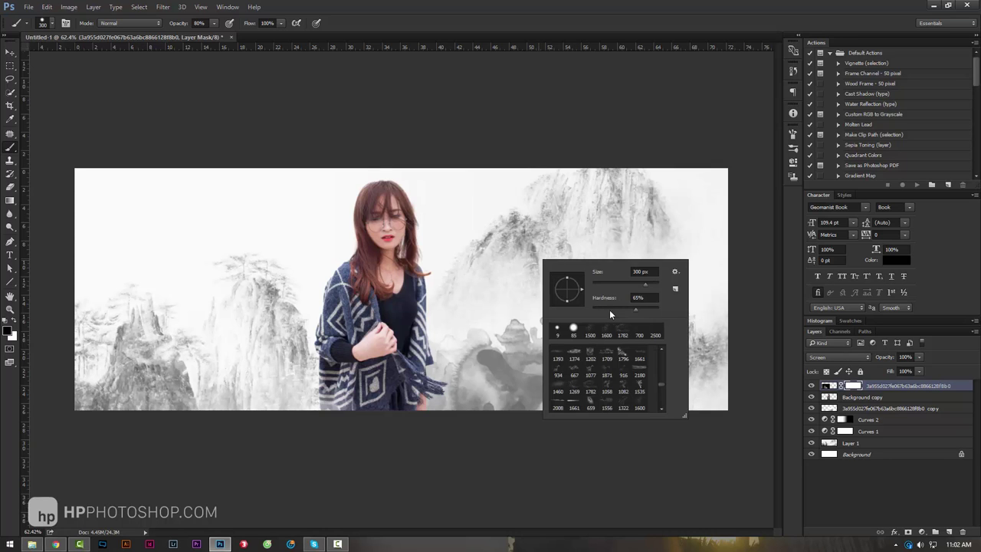
left_click_drag(610, 309, 563, 307)
key("Return")
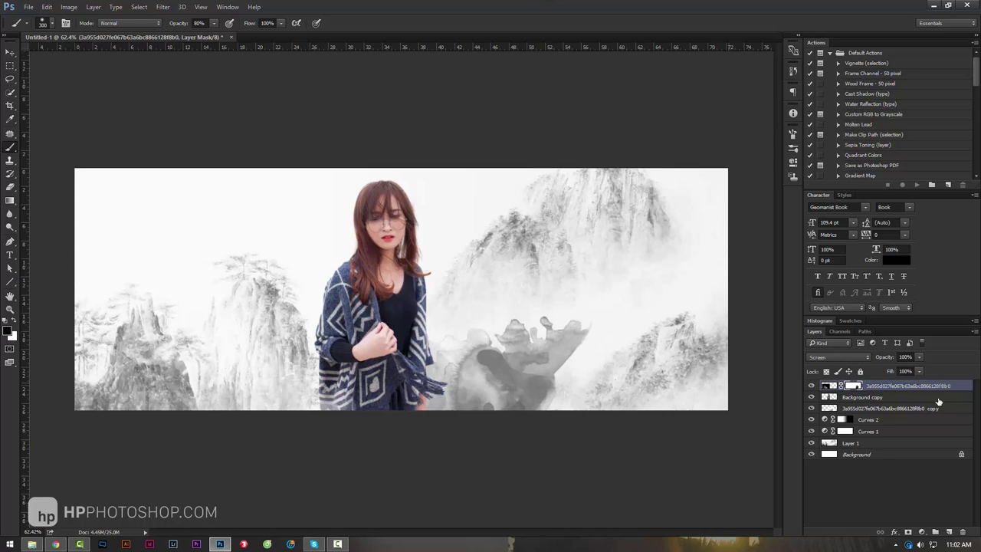
Toggle the ink layers' visibility to compare, then try and undo a dark stroke on the copy.
left_click(811, 385)
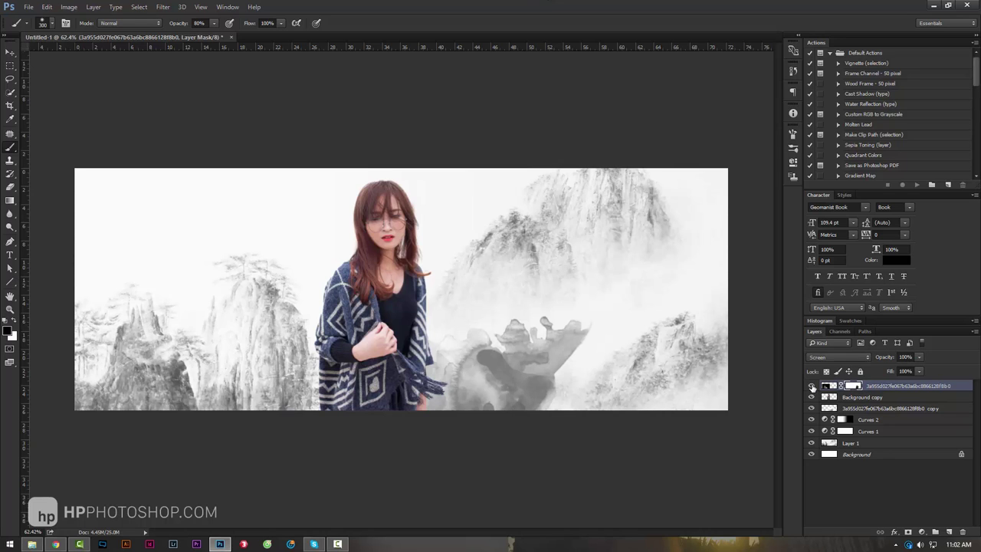
left_click(812, 386)
left_click(812, 386)
left_click(812, 386)
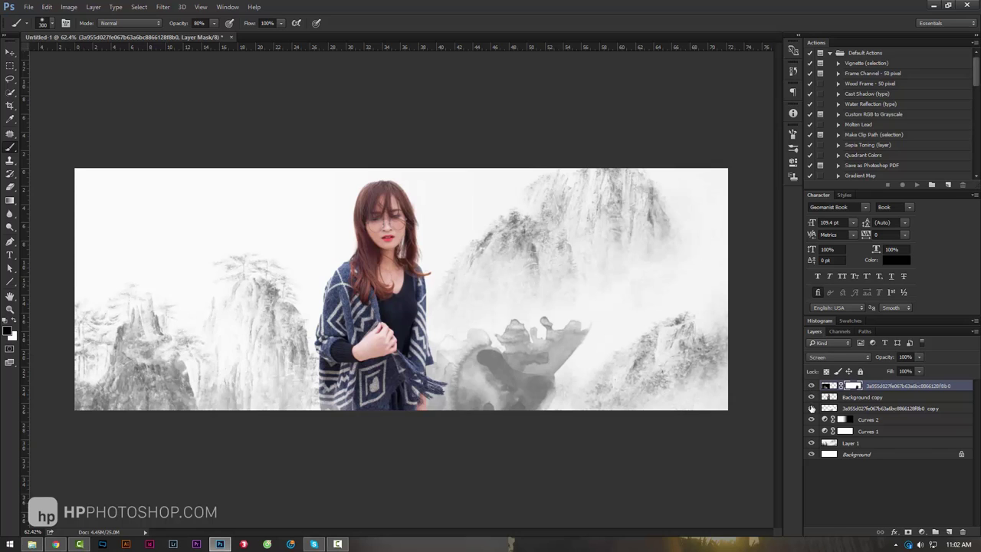
left_click(811, 408)
left_click(862, 408)
left_click_drag(536, 301, 502, 394)
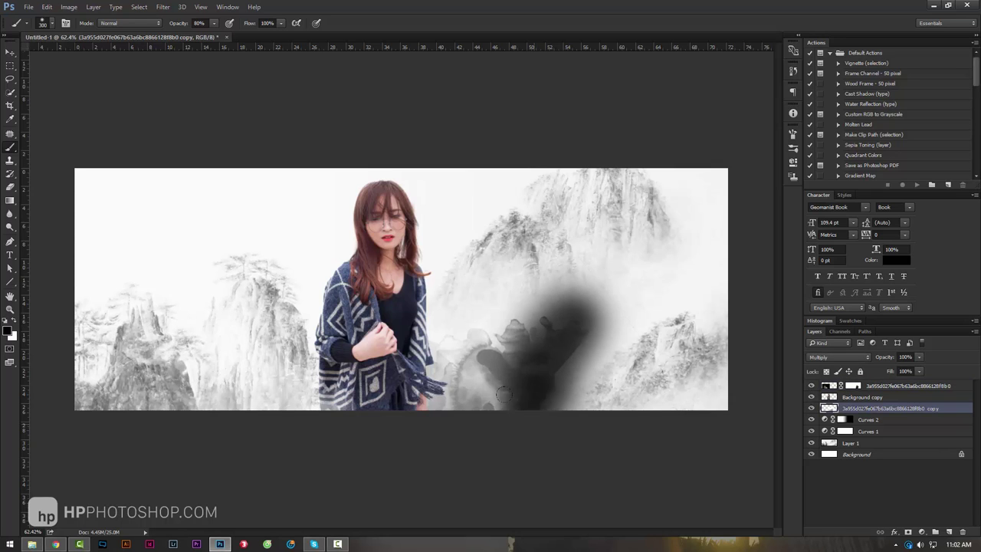
key("ctrl+z")
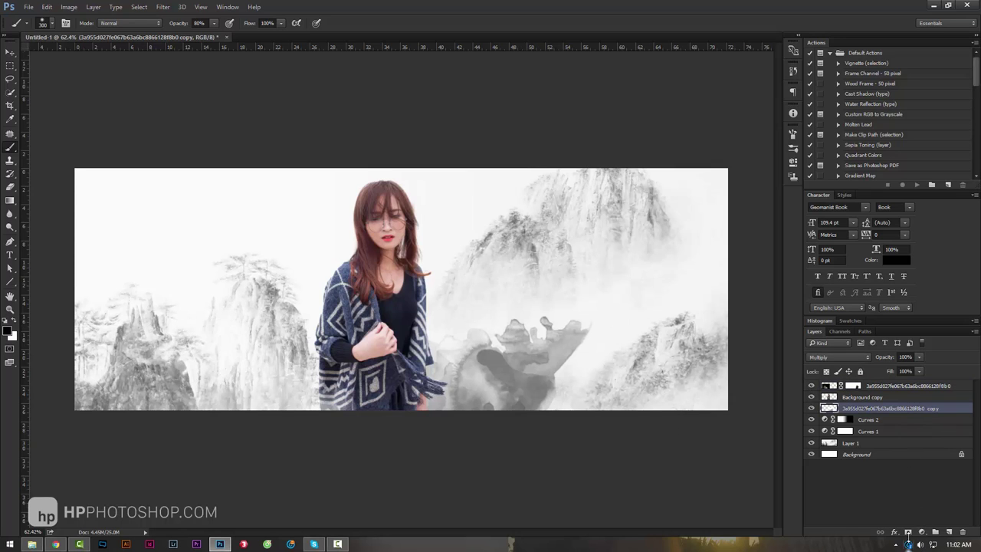
Mask the splash copy, paint its right side softly into mist, and zoom out.
left_click(908, 532)
left_click_drag(571, 328, 539, 327)
left_click_drag(491, 360, 458, 309)
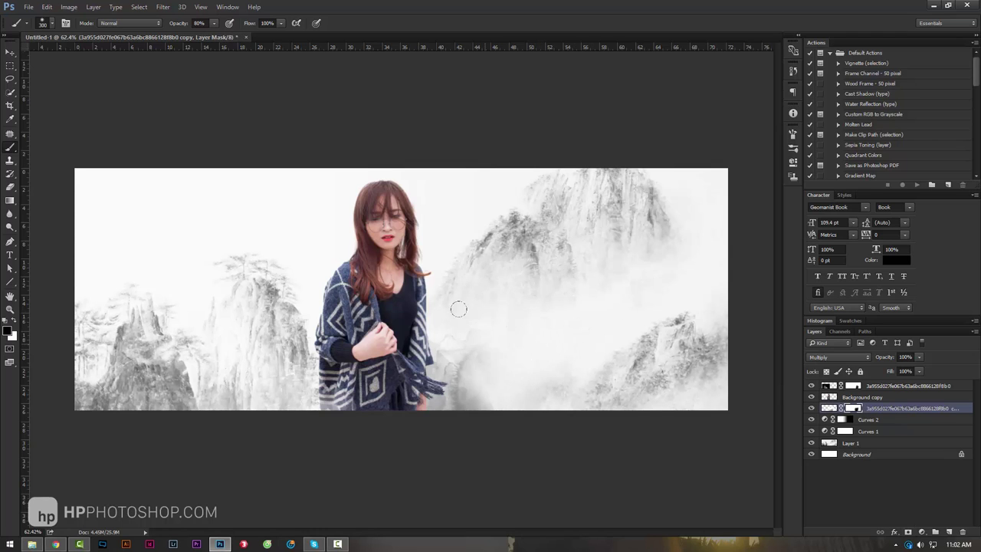
key("z")
key("ctrl+minus")
key("ctrl+minus")
key("ctrl+minus")
key("ctrl+minus")
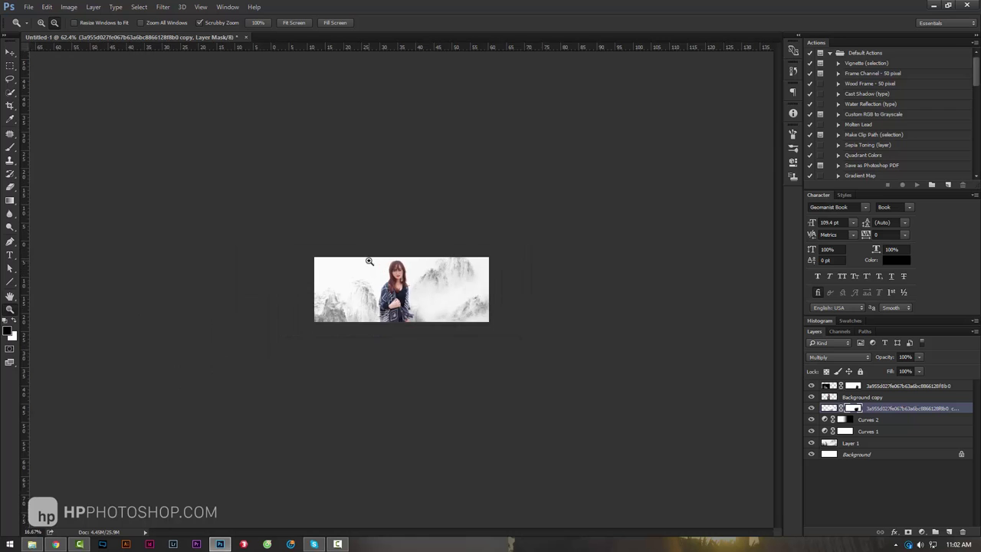
key("ctrl+plus")
key("ctrl+plus")
key("ctrl+plus")
key("ctrl+plus")
key("ctrl+minus")
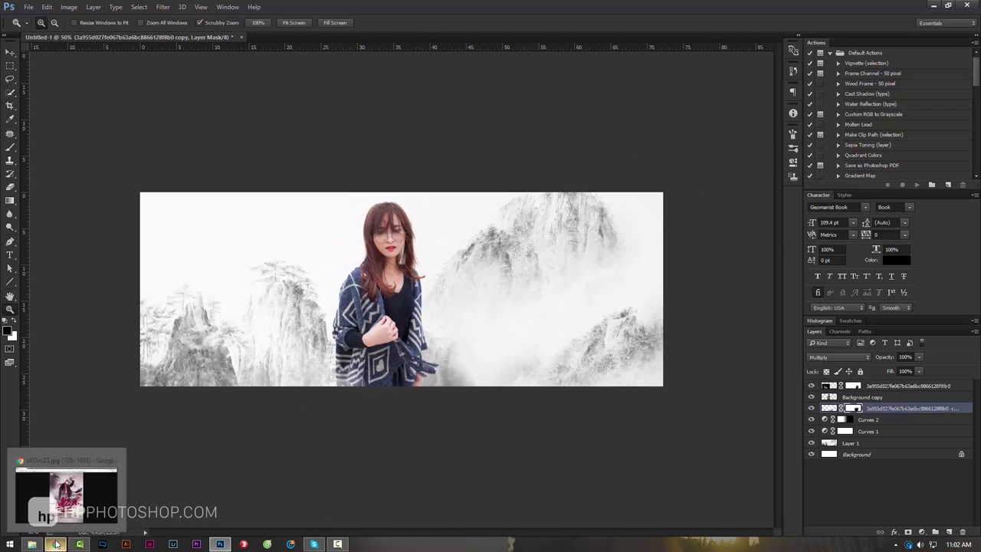
View the reference poster in Chrome, then drag 2144.jpg from the watercolor folder into the banner.
left_click(55, 544)
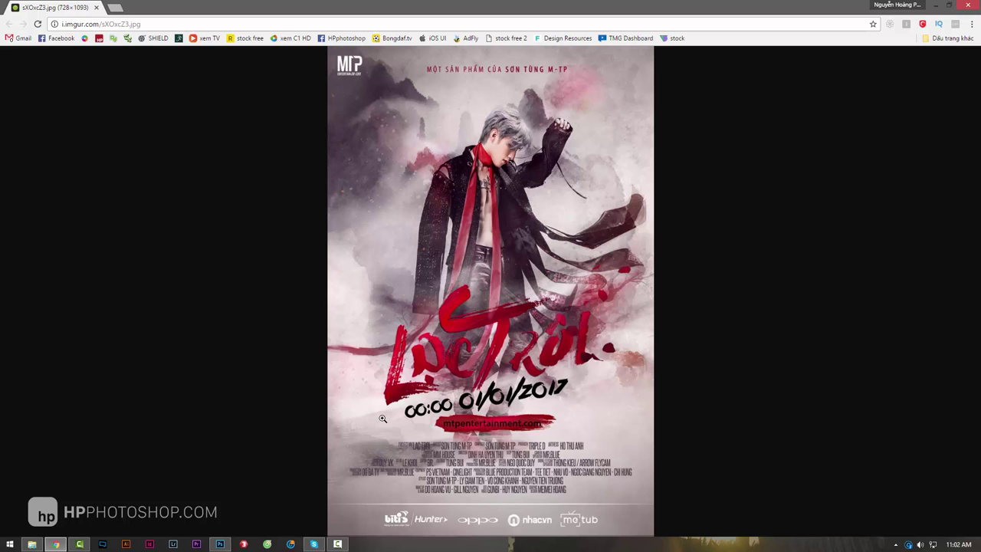
left_click(39, 545)
mouse_move(450, 251)
left_mouse_down()
mouse_move(222, 545)
mouse_move(411, 278)
left_mouse_up()
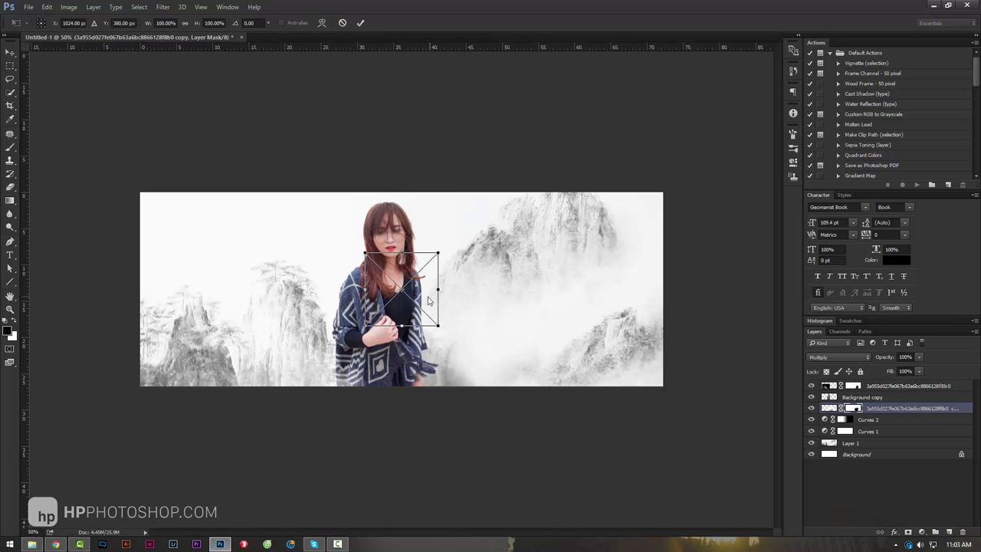
Scale the placed 2144 watercolor to cover the canvas, flip it vertically, and reposition it.
left_click_drag(492, 221, 773, 119)
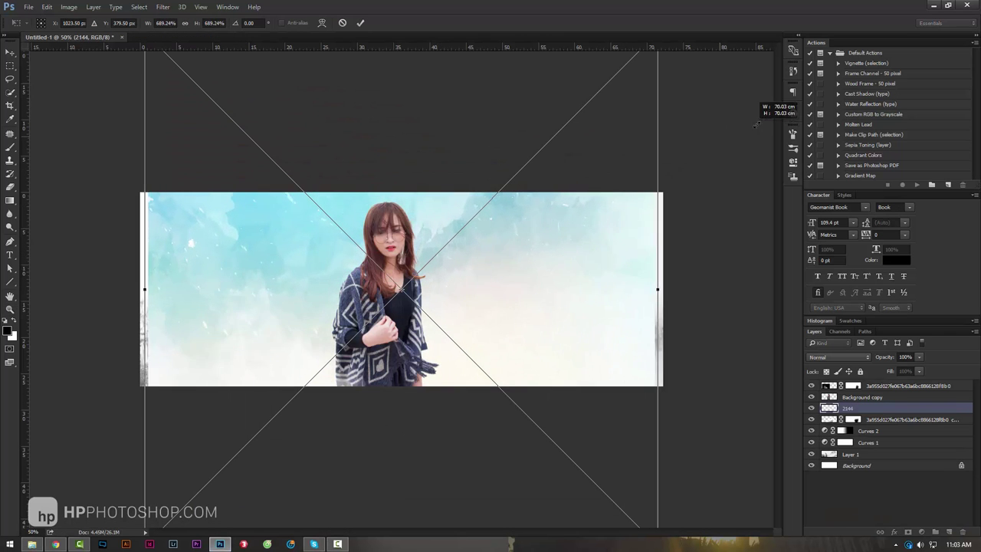
key("Return")
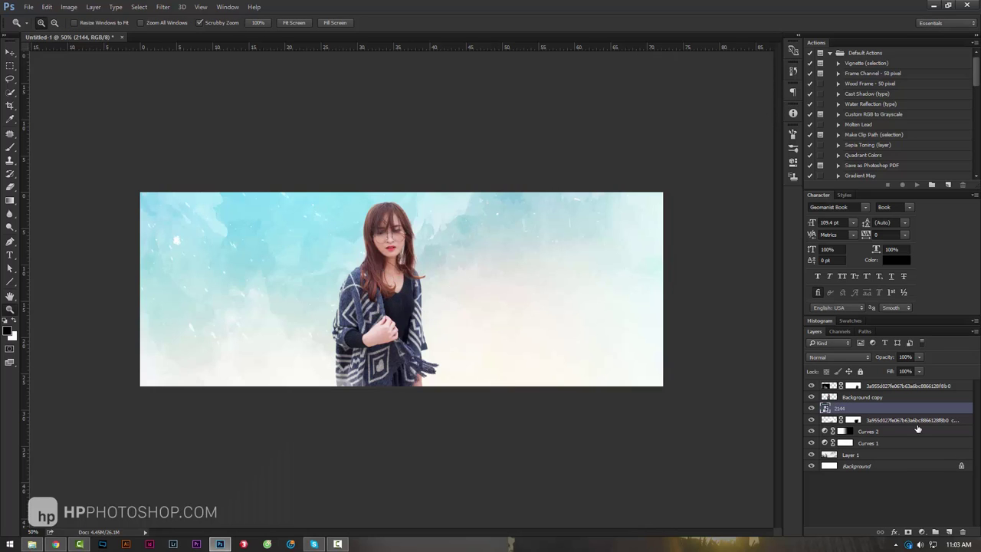
key("ctrl+t")
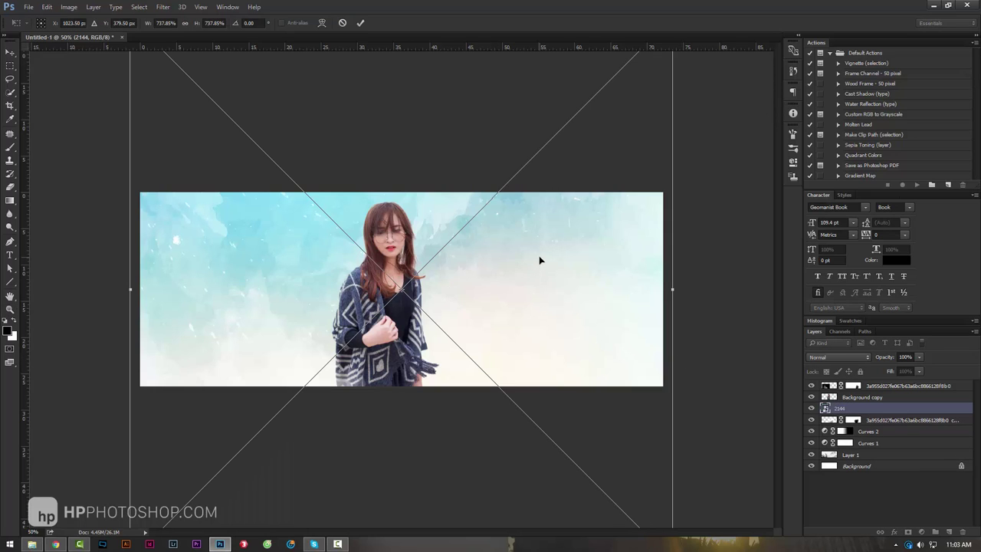
right_click(541, 276)
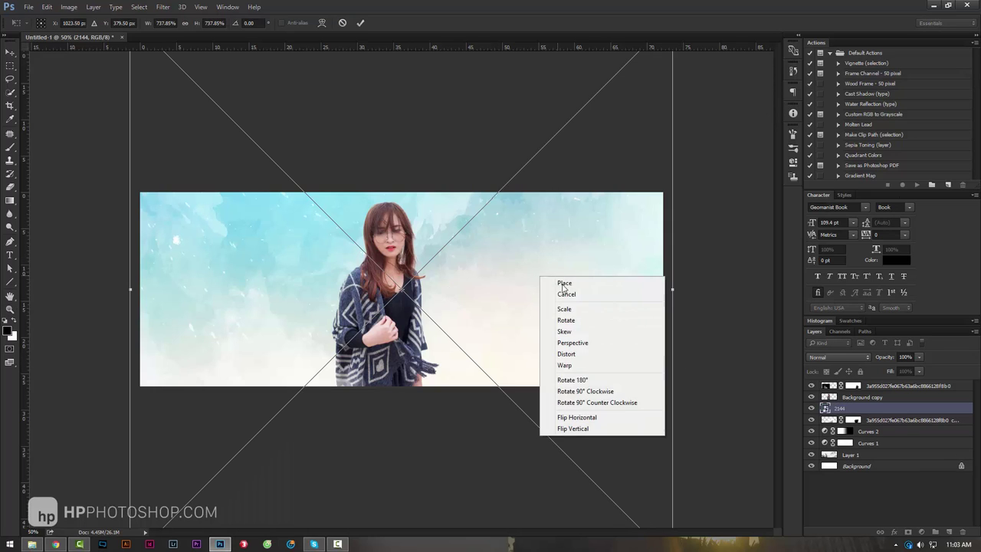
left_click(592, 431)
left_click_drag(524, 343, 527, 356)
key("Return")
key("z")
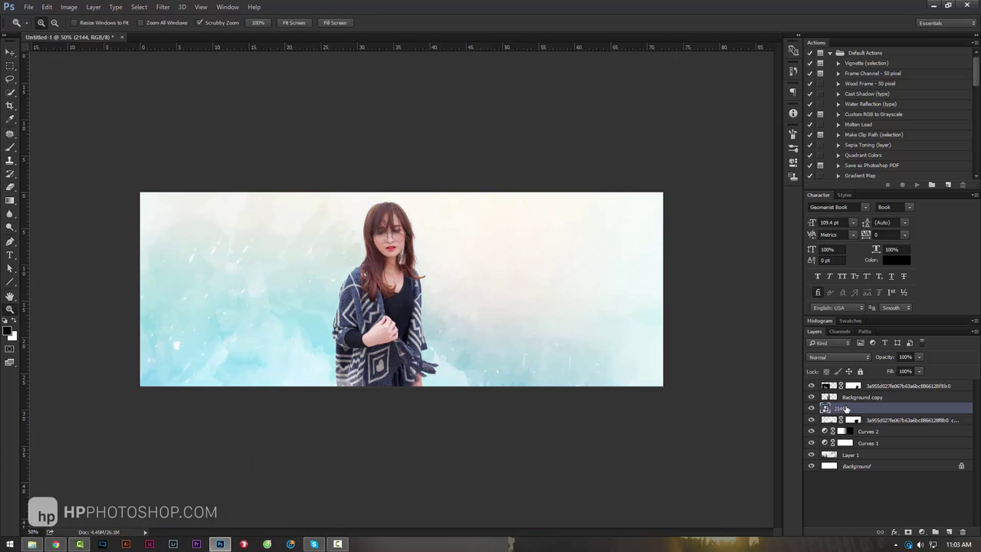
Rasterize the 2144 layer and desaturate it to greyscale.
right_click(845, 409)
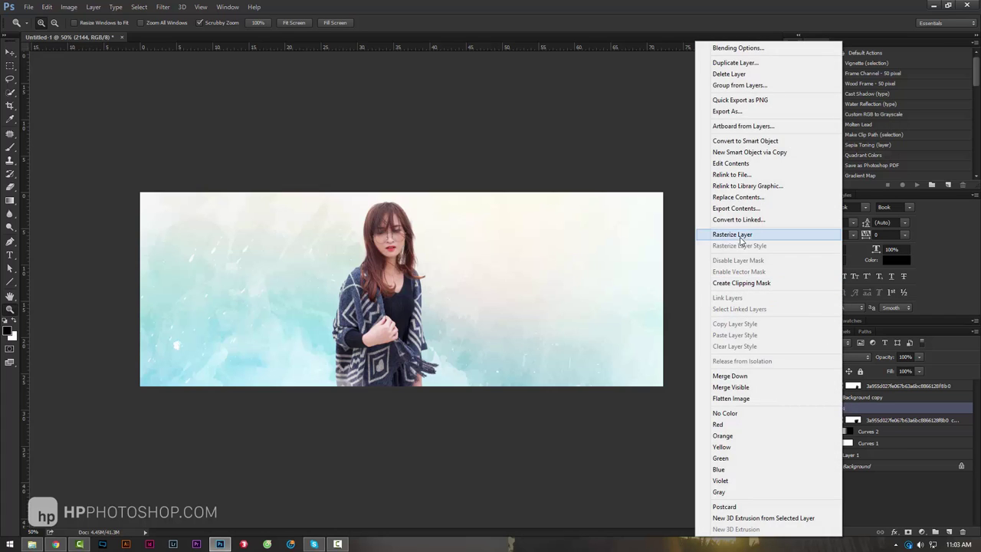
left_click(740, 241)
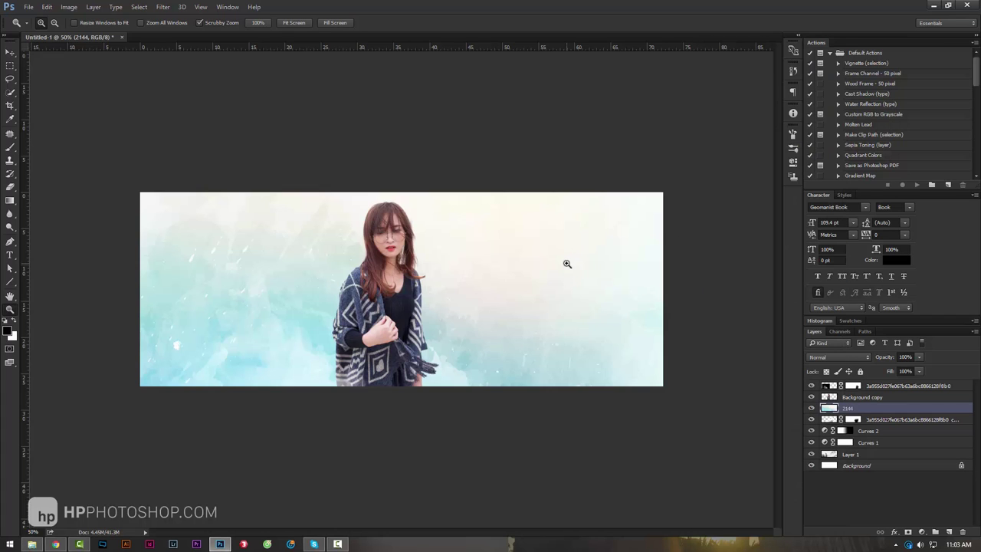
key("ctrl+shift+u")
Try Overlay and Screen, settle on Multiply blending, and nudge the texture across the banner.
left_click(814, 357)
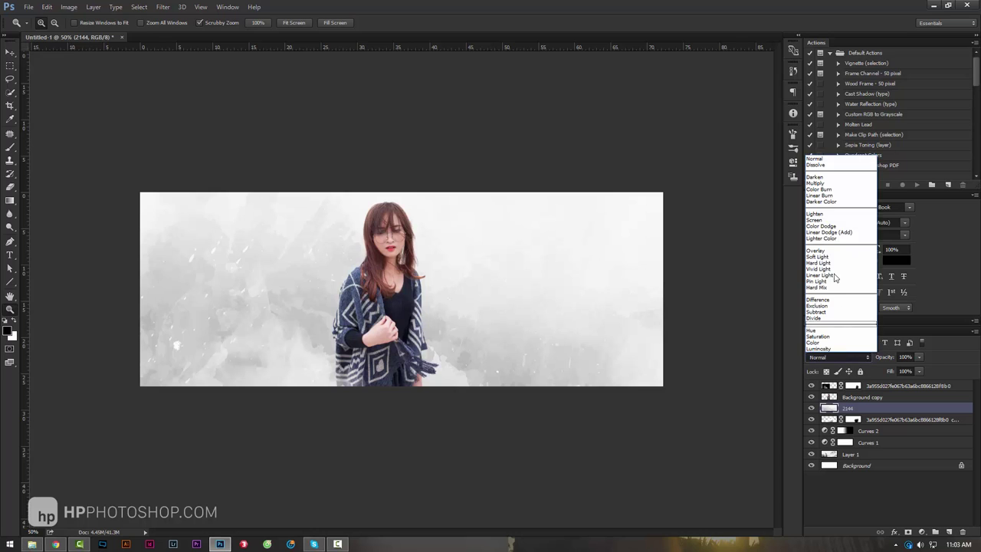
left_click(831, 251)
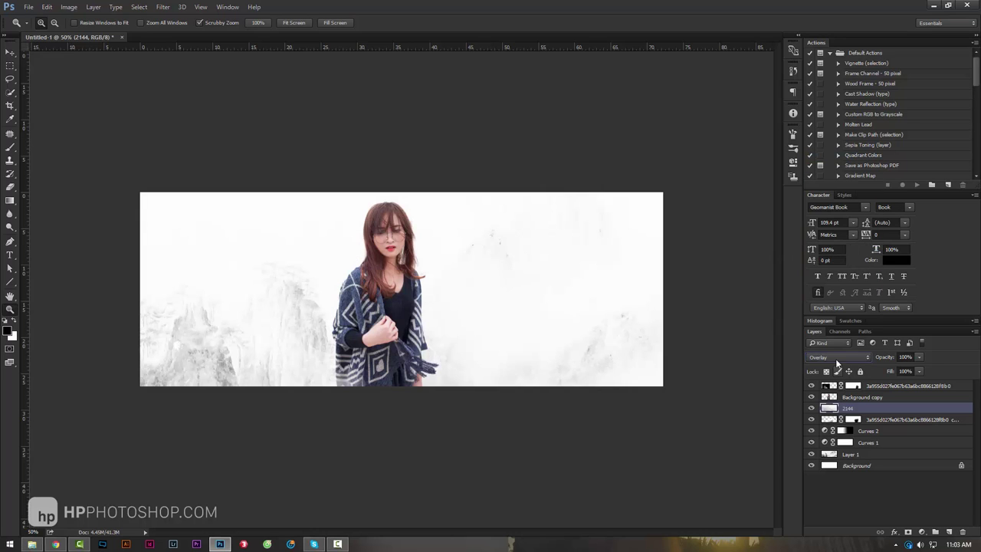
left_click(837, 359)
left_click(843, 216)
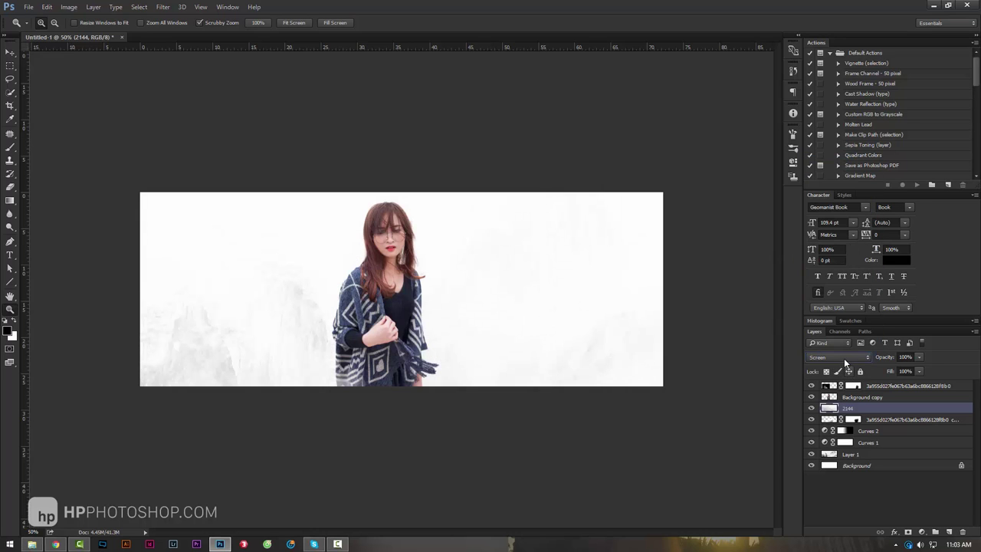
left_click(843, 357)
left_click(815, 183)
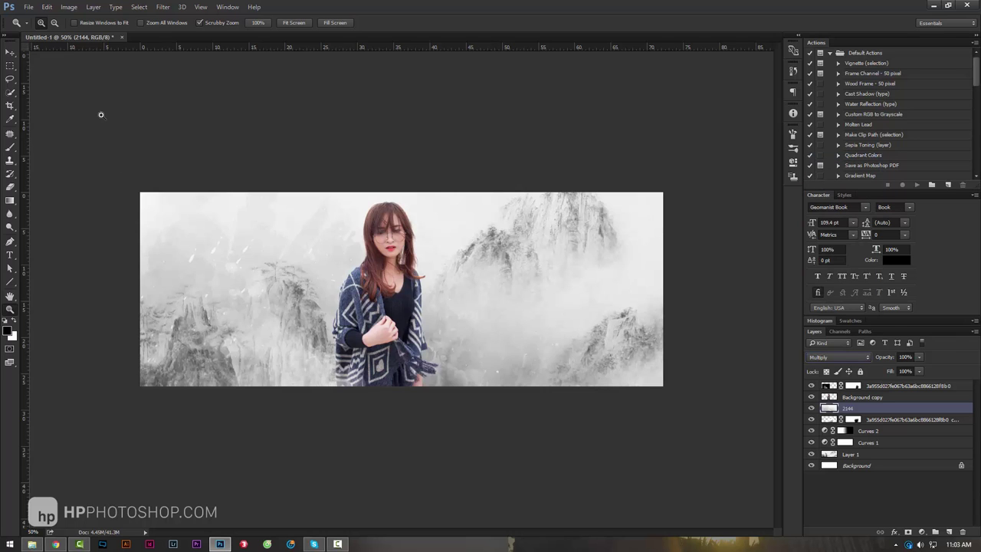
left_click(10, 51)
left_click_drag(419, 273, 420, 280)
Flip the watercolor texture horizontally, stretch it to about 147% width, and move it left and down.
key("ctrl+t")
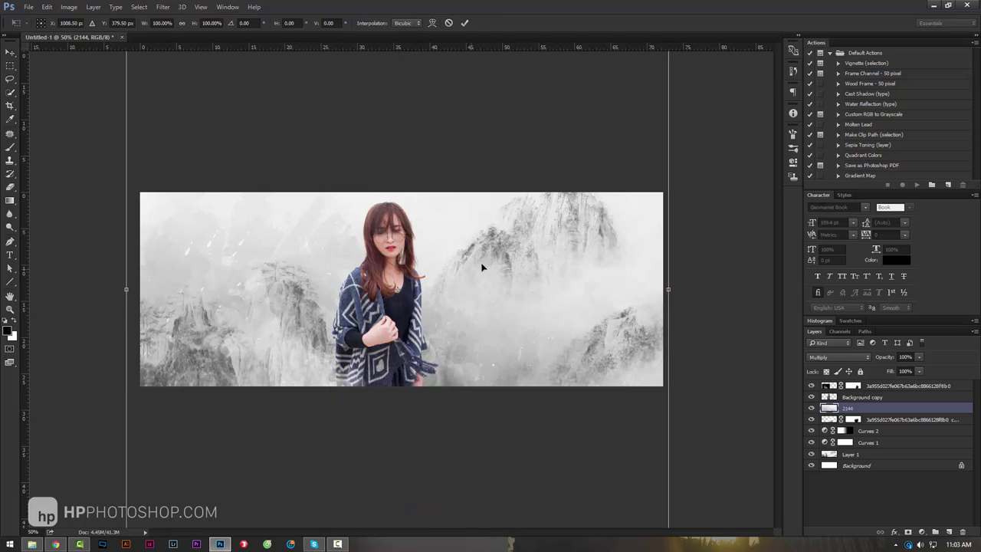
right_click(481, 266)
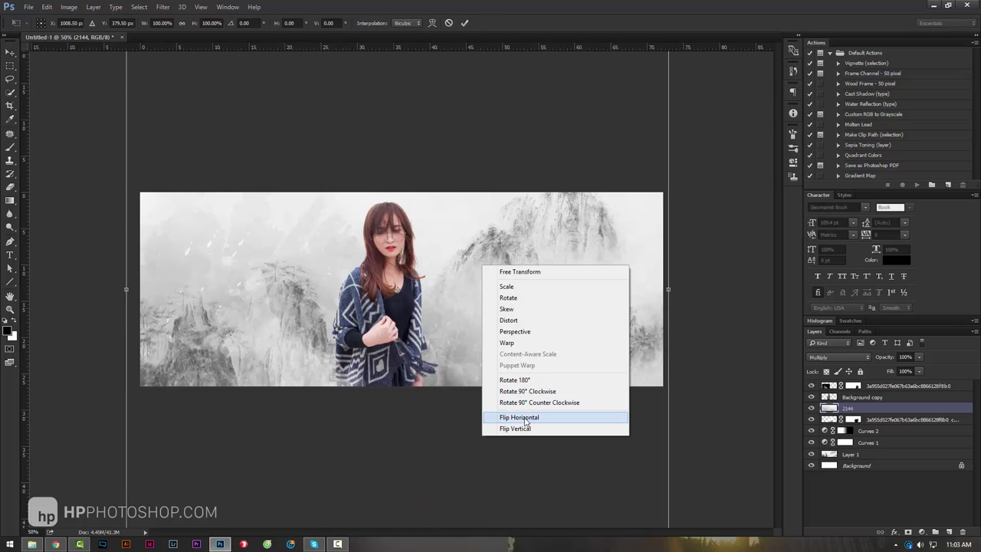
left_click(526, 417)
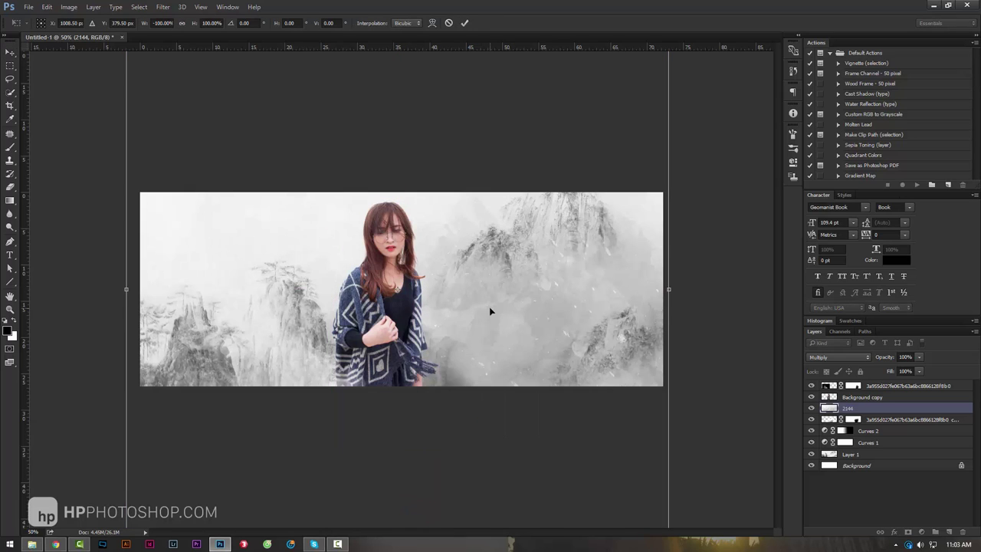
left_click_drag(668, 289, 919, 291)
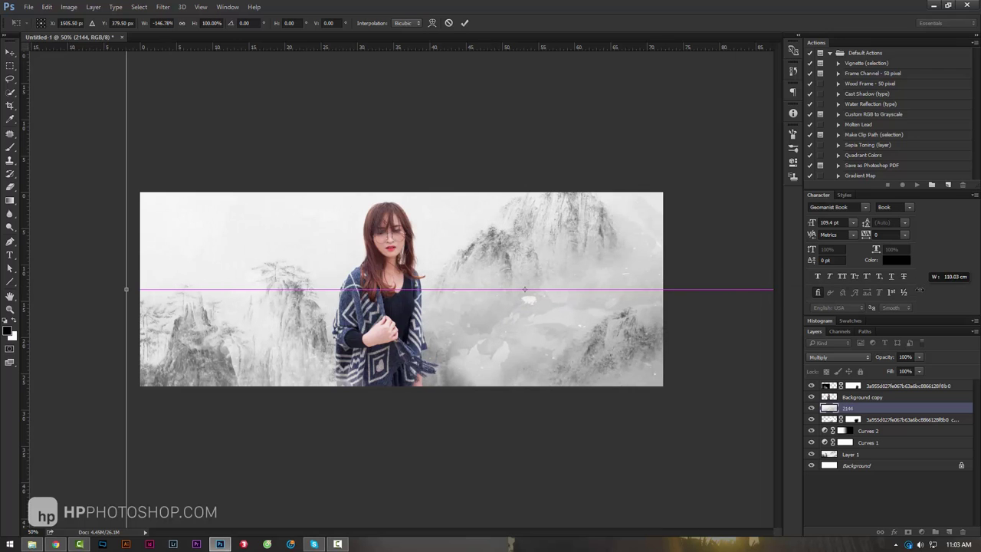
left_click_drag(596, 304, 423, 430)
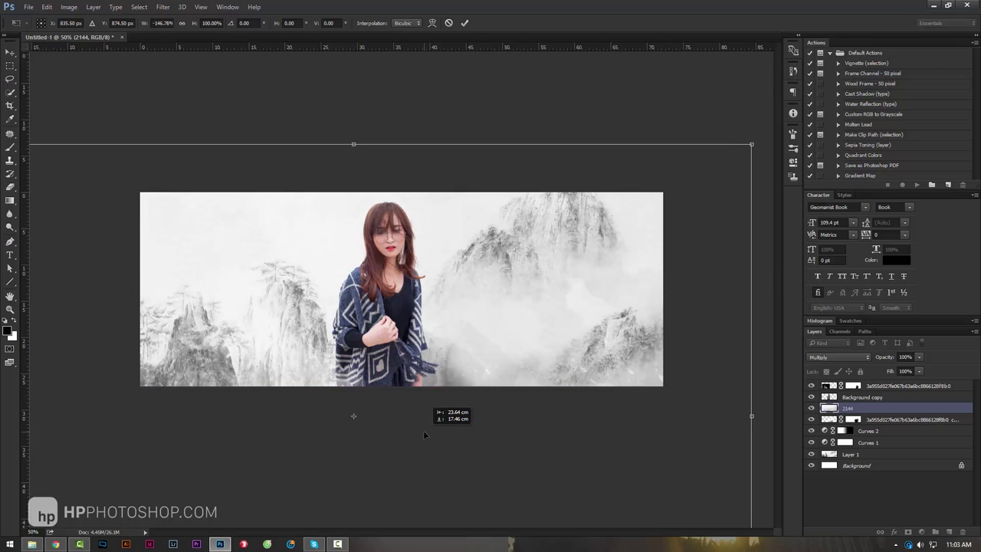
key("Return")
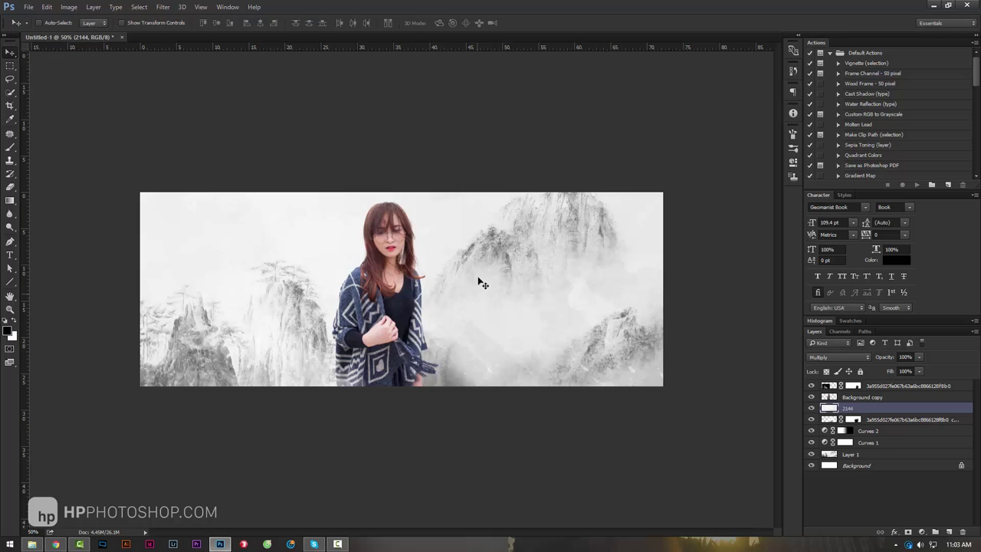
Adjust the zoom slightly and compare the banner with the reference poster in Chrome.
key("z")
left_click_drag(481, 284, 450, 277)
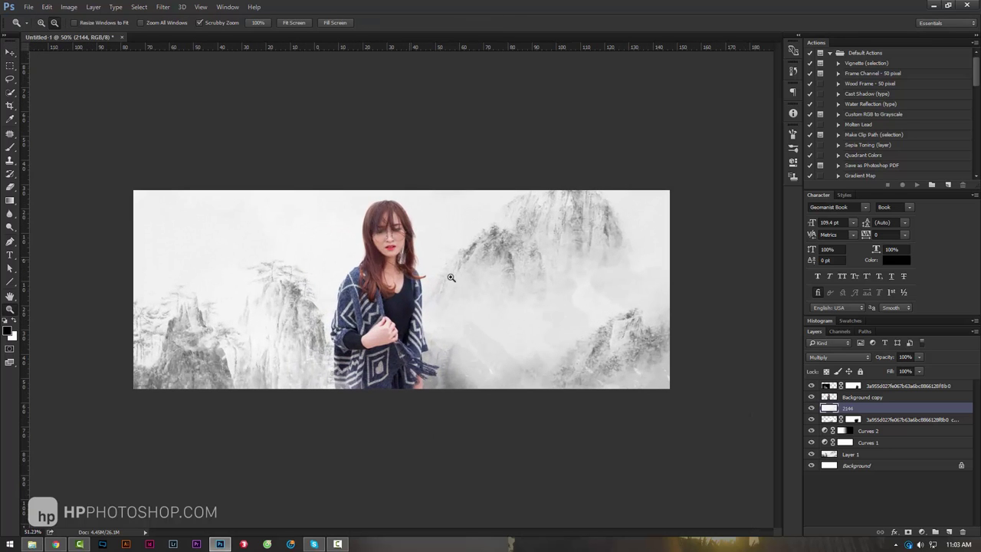
left_click(55, 544)
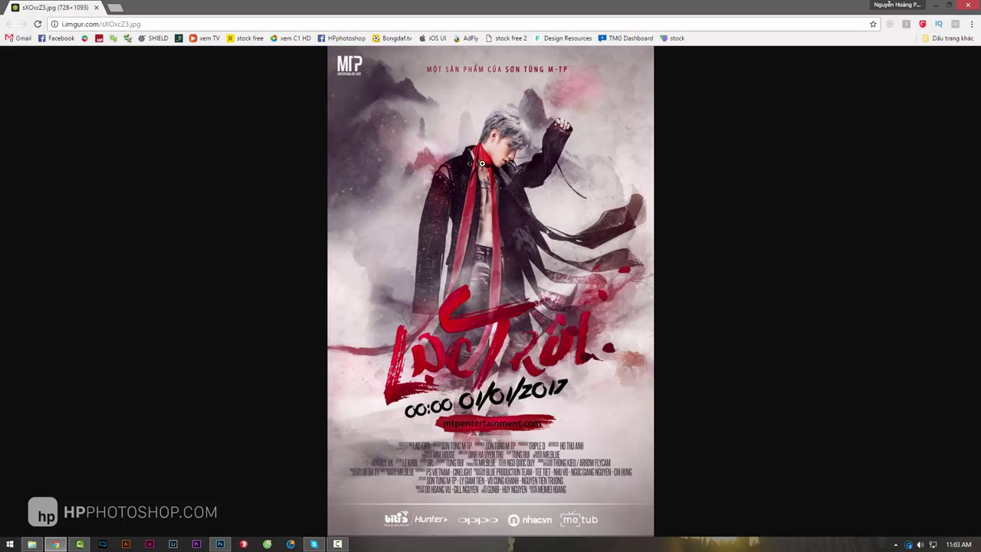
left_click(220, 544)
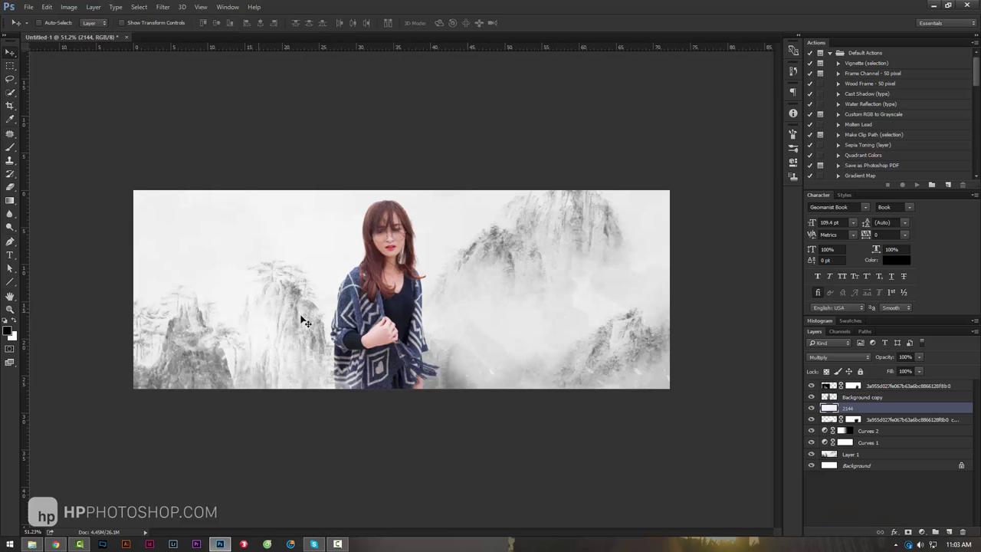
Add a Hue/Saturation adjustment clipped to Background copy and lower the Master saturation.
key("z")
left_click(388, 264)
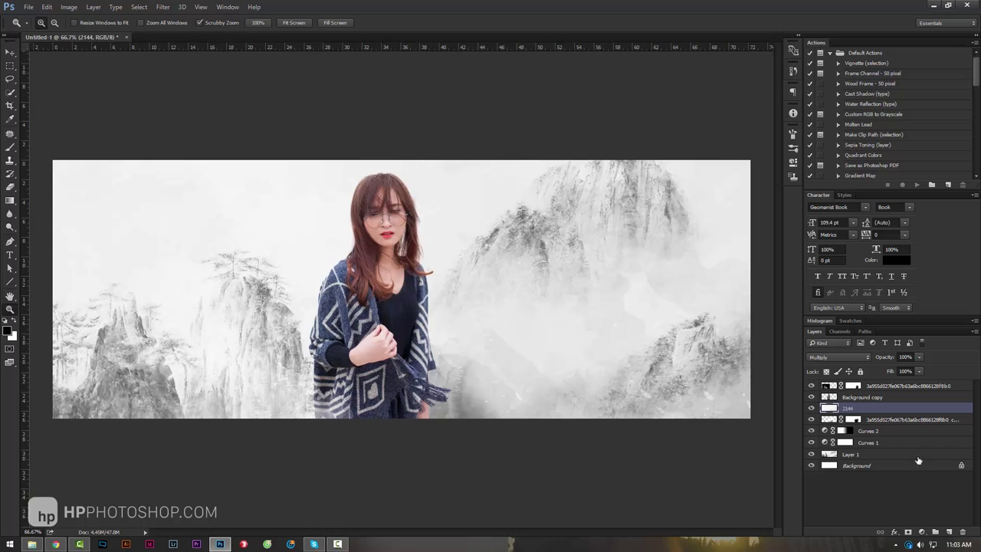
left_click(832, 398)
left_click(922, 532)
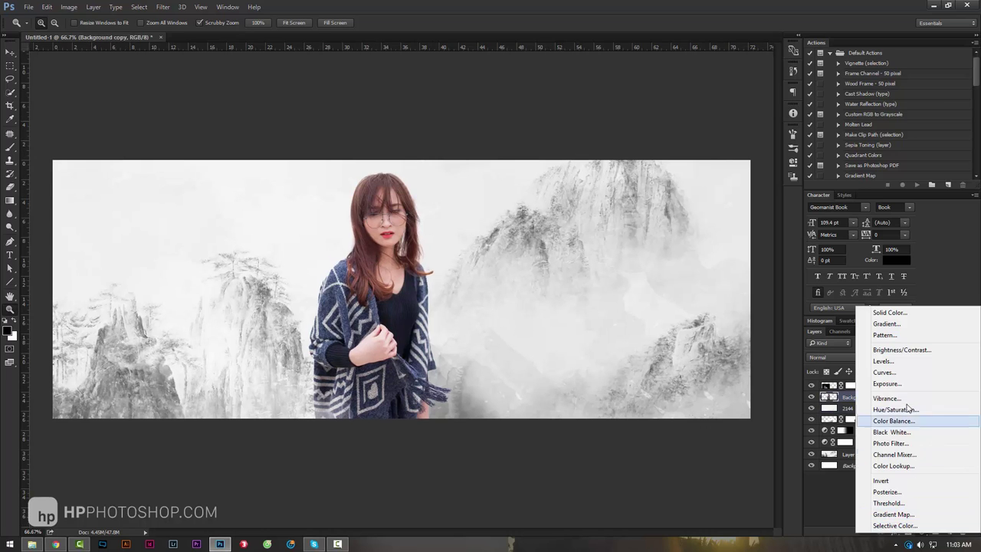
left_click(895, 409)
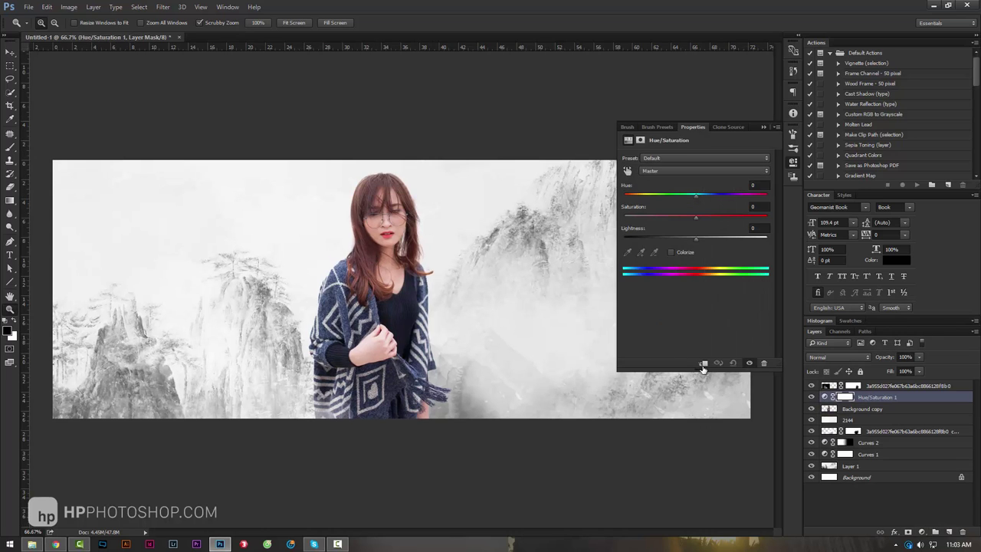
left_click(703, 364)
left_click(689, 170)
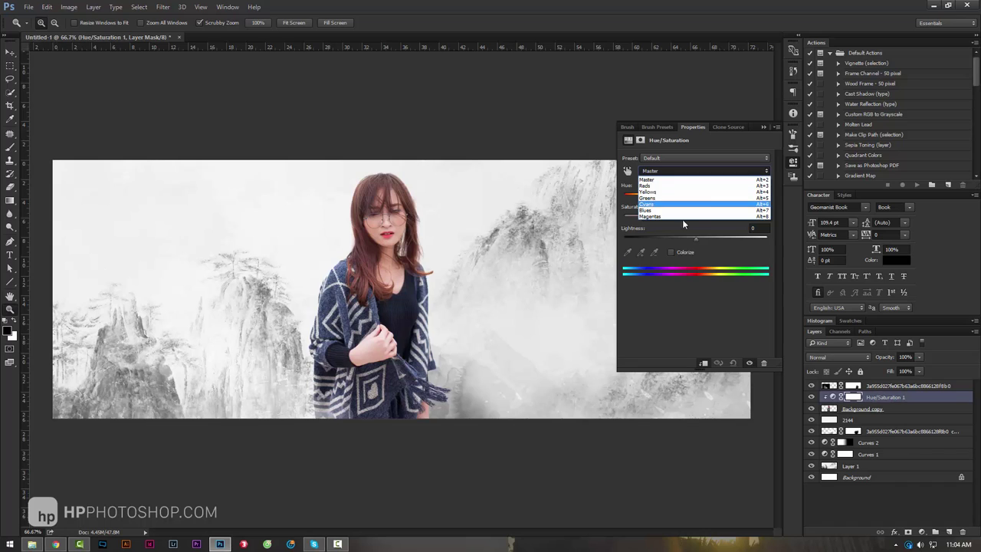
left_click(714, 304)
left_click_drag(695, 219, 673, 215)
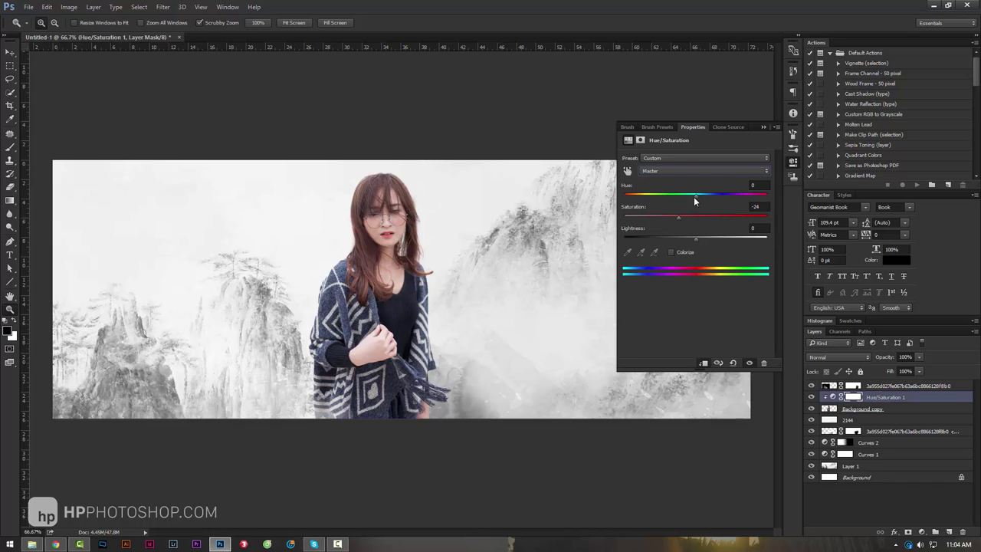
Set the Yellows range to Hue +2 and Saturation -6, and shift the affected colour range.
left_click(693, 170)
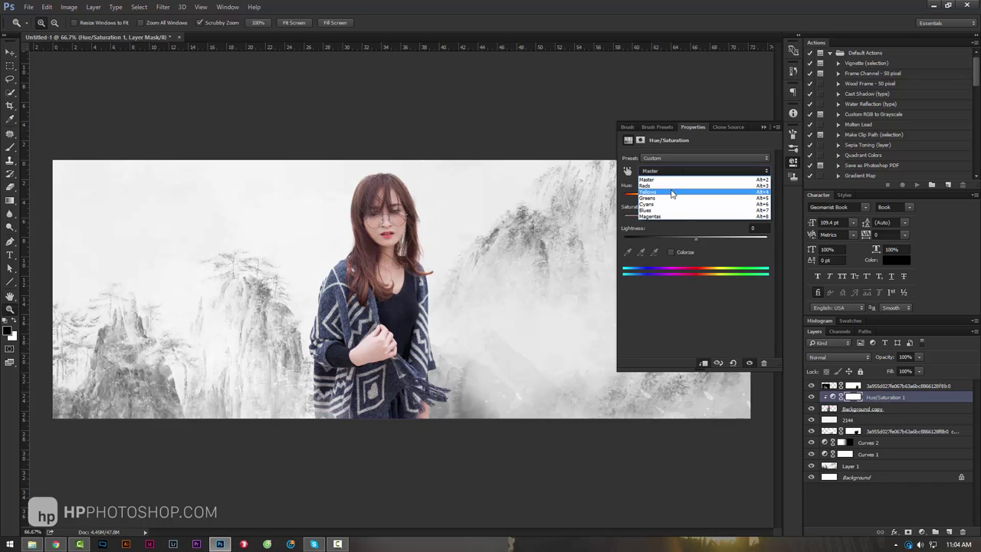
left_click(670, 192)
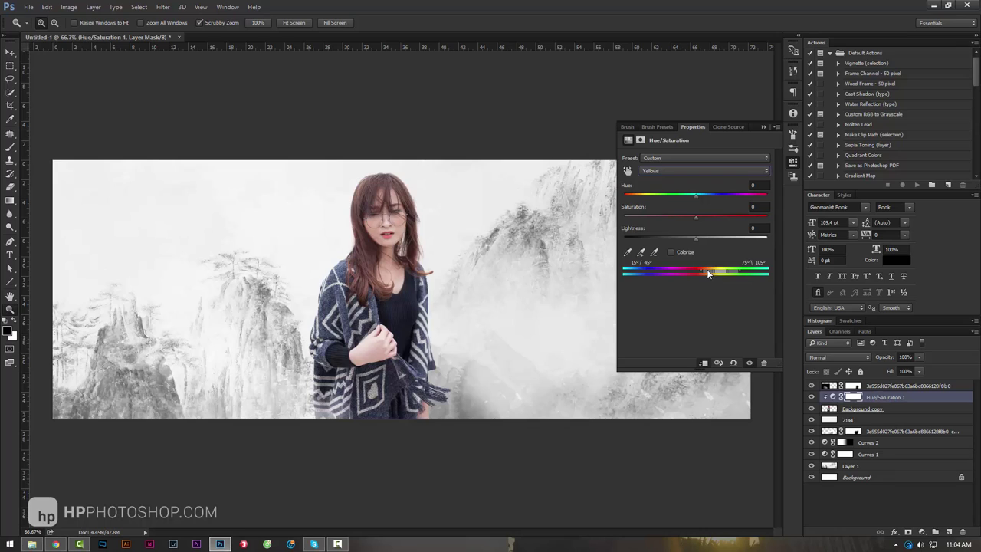
left_click_drag(708, 273, 697, 274)
left_click_drag(697, 196, 699, 201)
left_click_drag(688, 218, 691, 225)
left_click_drag(730, 273, 724, 277)
Close the adjustment properties, select the top layer, and create new empty Layer 2.
left_click(762, 126)
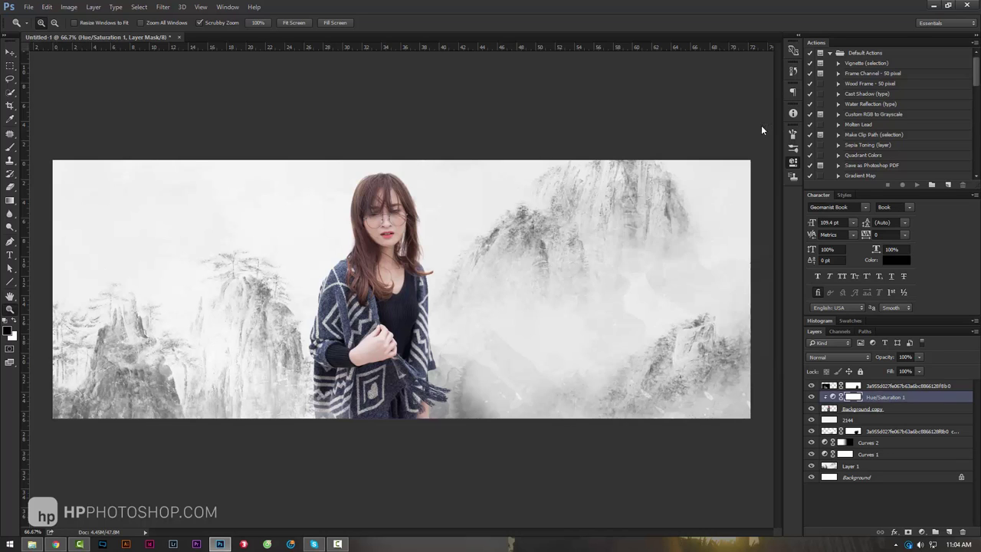
left_click_drag(462, 249, 387, 271)
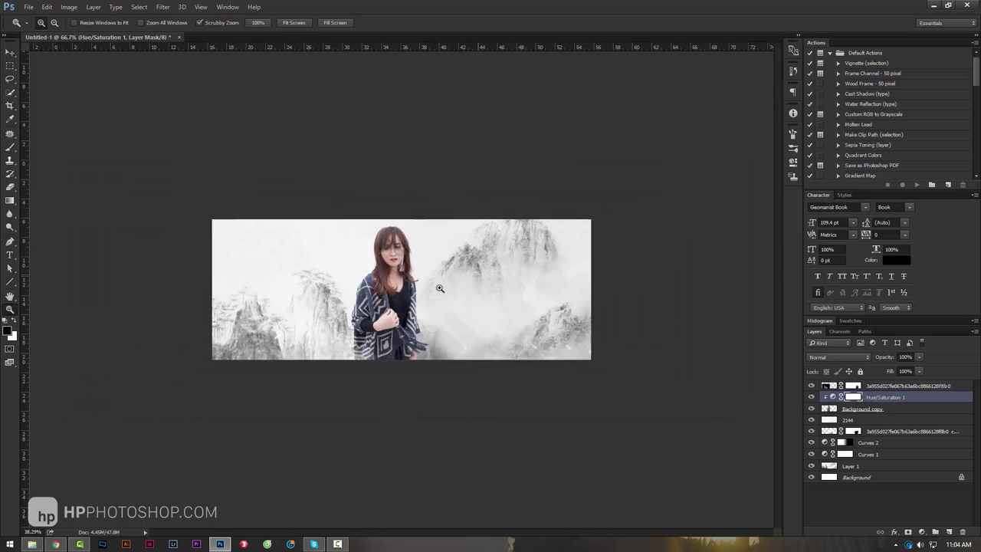
left_click(387, 271, "alt")
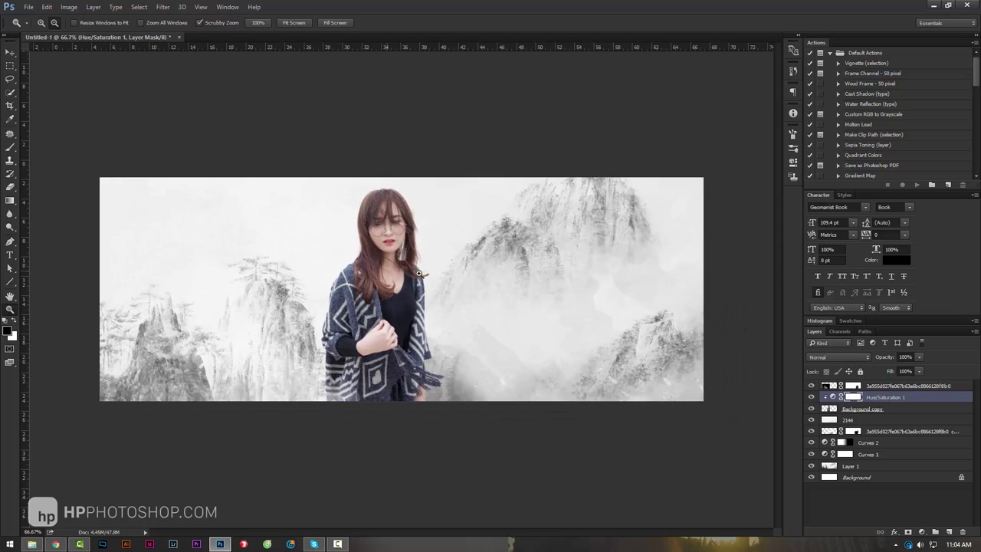
key("alt+bracketright")
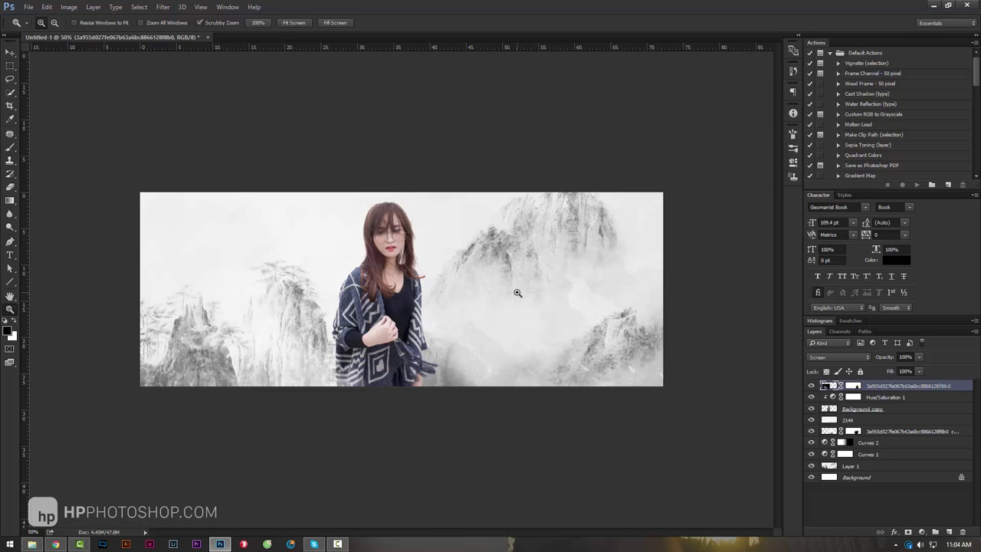
key("ctrl+shift+n")
key("Return")
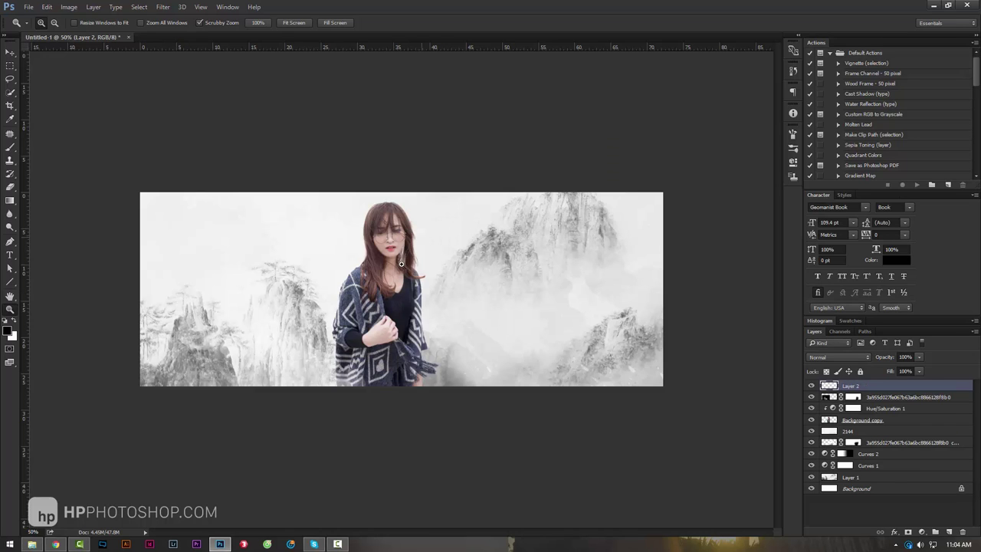
Pick the Brush tool and bring up the reference poster in Chrome.
left_click(11, 148)
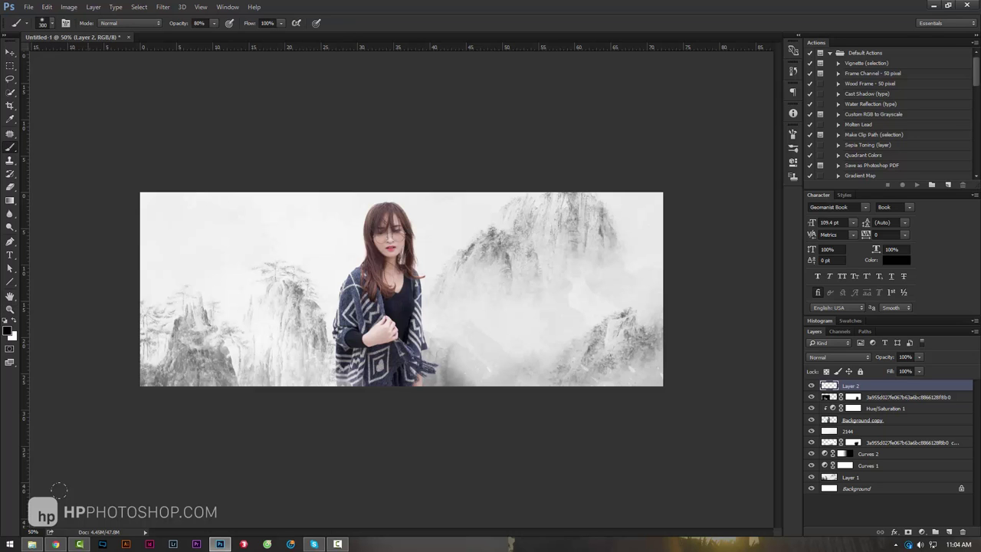
left_click(31, 544)
left_click(55, 544)
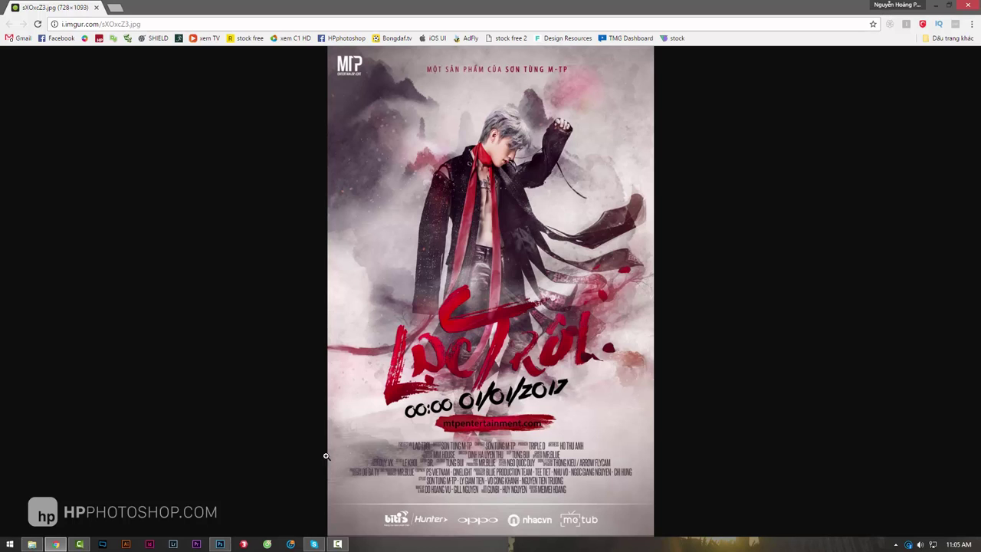
Open the Lac Troi style > brush folder and select bui 2.abr, bui.abr and khoi.abr.
left_click(31, 545)
left_click(286, 189)
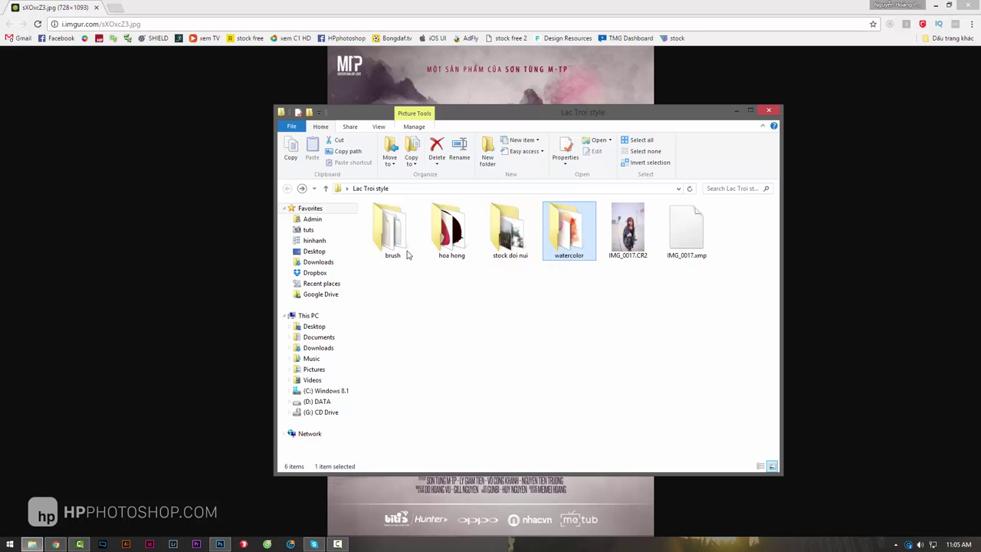
double_click(397, 248)
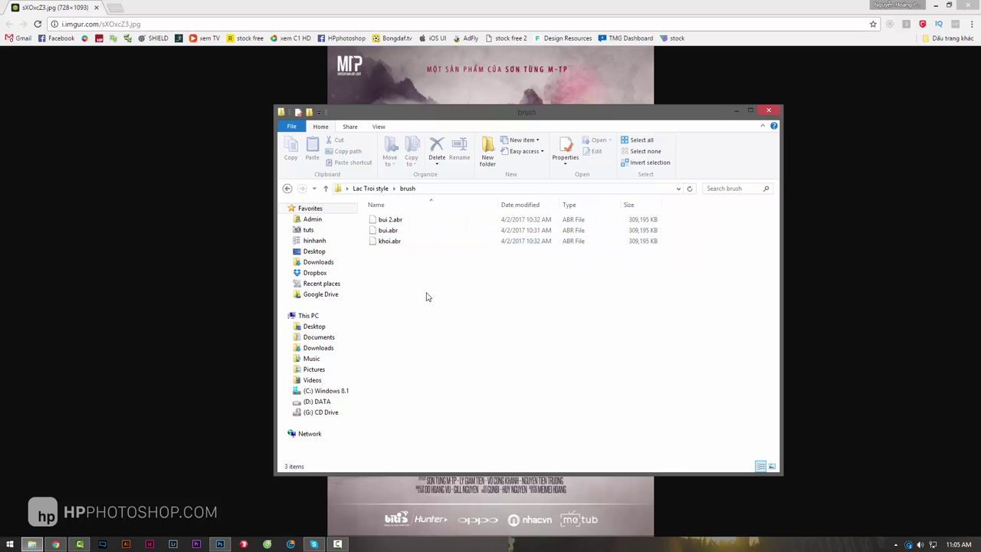
left_click_drag(424, 296, 390, 215)
Drag the three brush files into Photoshop, dismiss the placement error, and drag them in again.
left_click(220, 544)
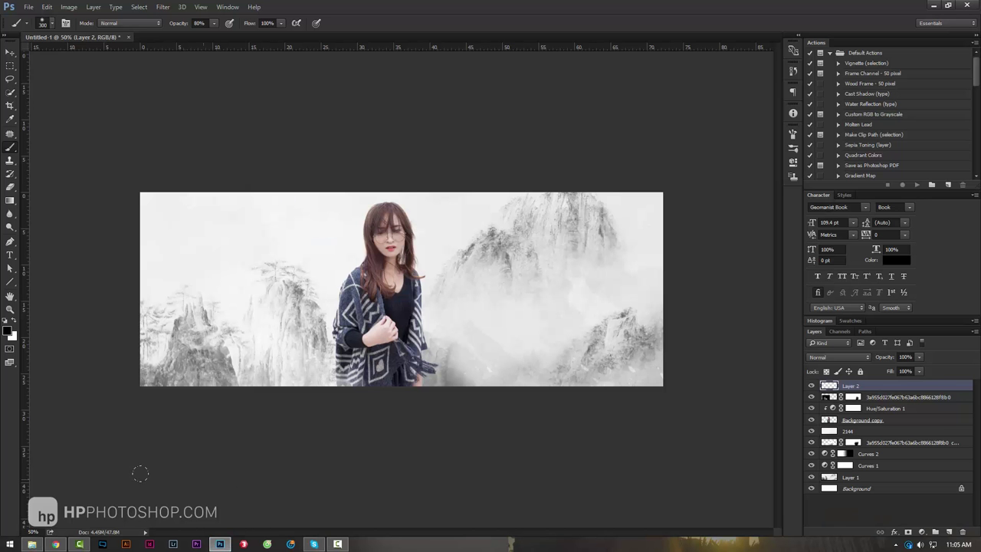
left_click(32, 544)
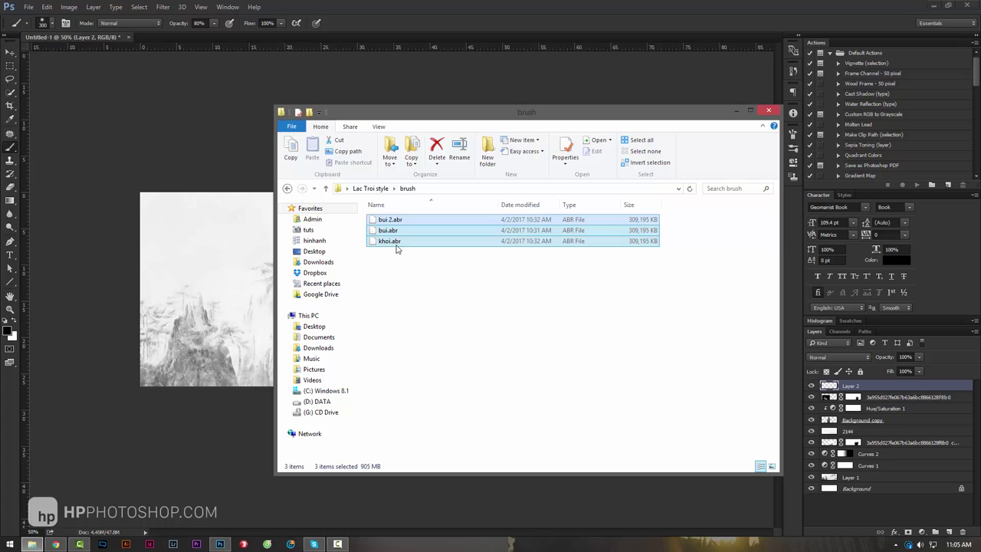
left_click_drag(321, 194, 187, 142)
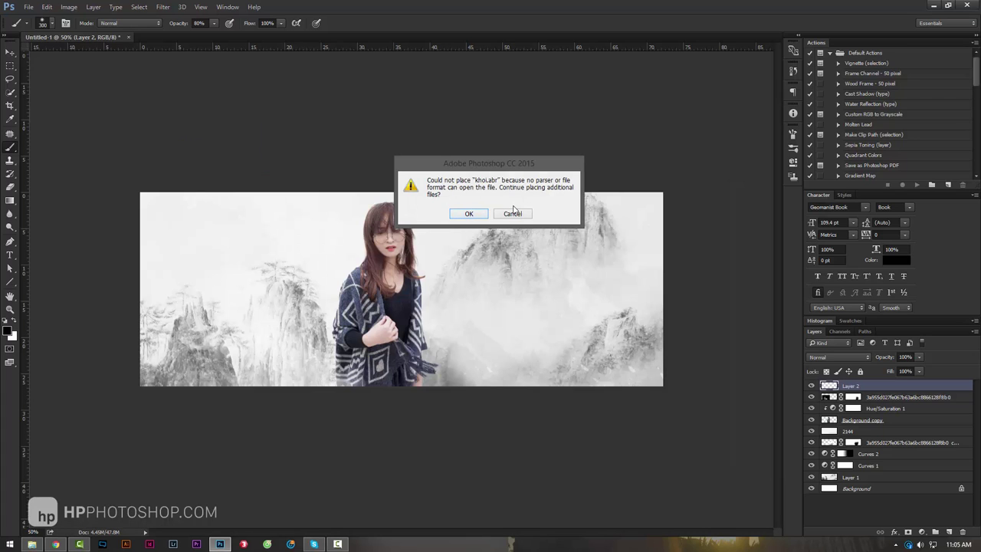
left_click(513, 214)
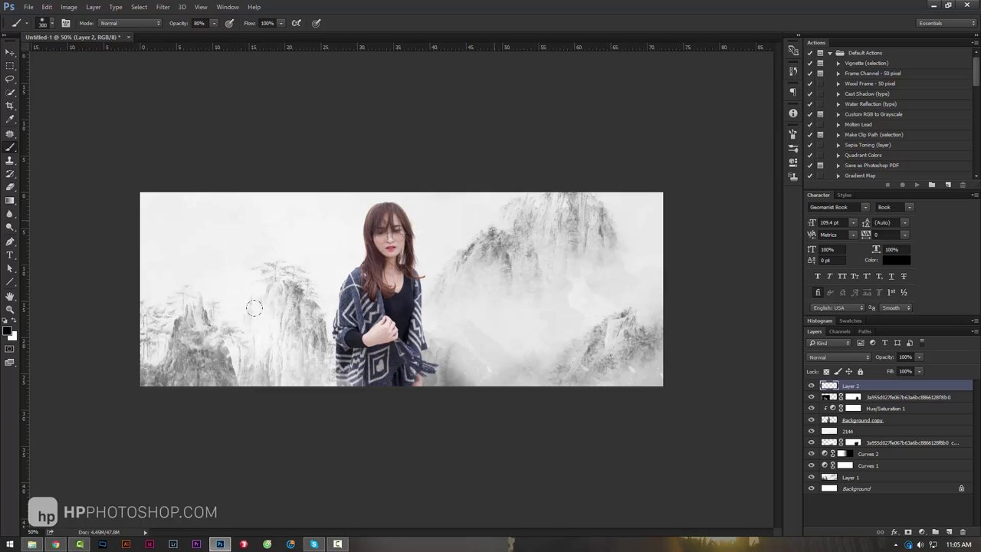
left_click(31, 544)
left_click_drag(395, 229, 556, 21)
Pick the 500 px splatter brush and test ink splatters on the left, undoing both.
left_click(51, 23)
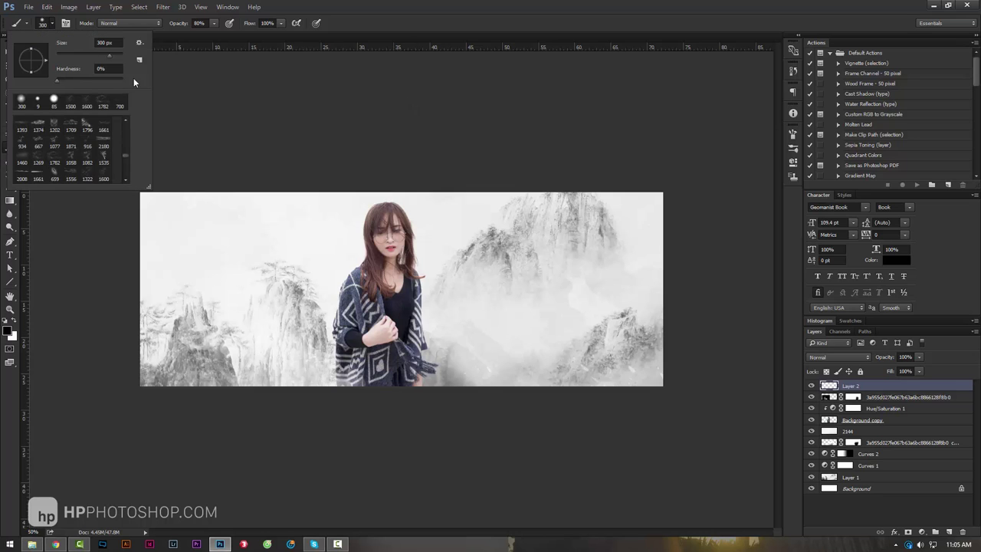
left_click_drag(125, 159, 125, 189)
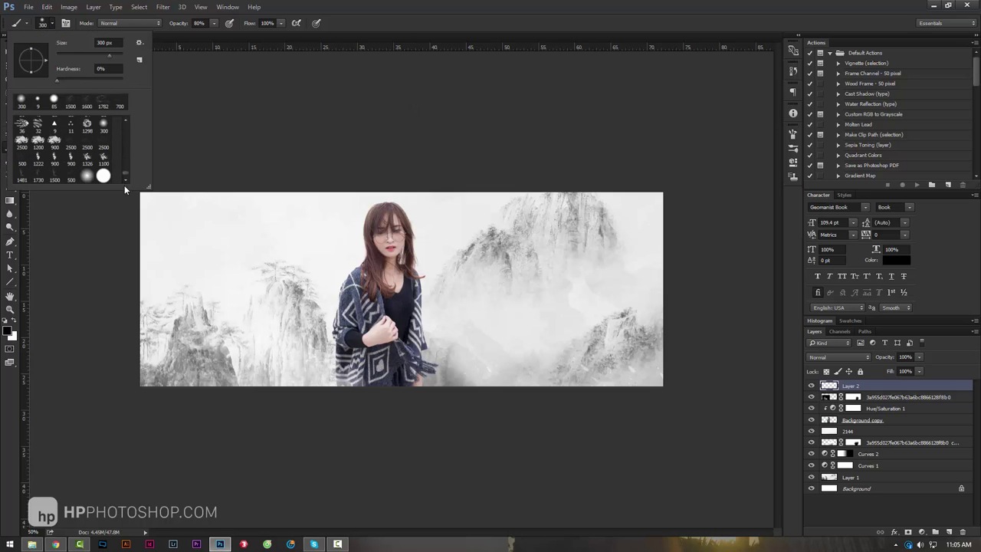
left_click(69, 176)
left_click(509, 21)
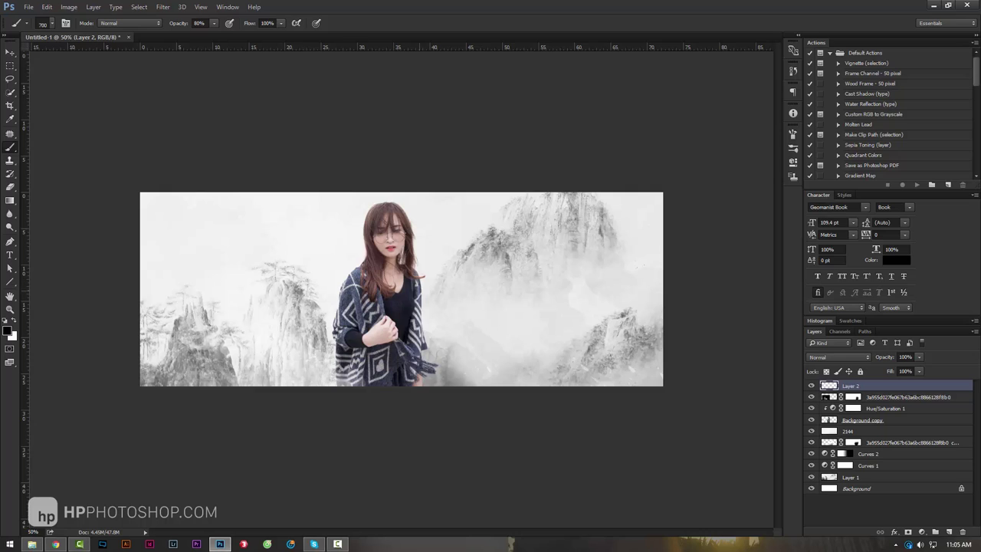
left_click(207, 291)
key("ctrl+z")
left_click(219, 307)
key("ctrl+z")
key("ctrl+z")
Test and undo a 2500 px splatter brush, then add new Layer 3 above the 2144 layer.
left_click(51, 23)
left_click(71, 144)
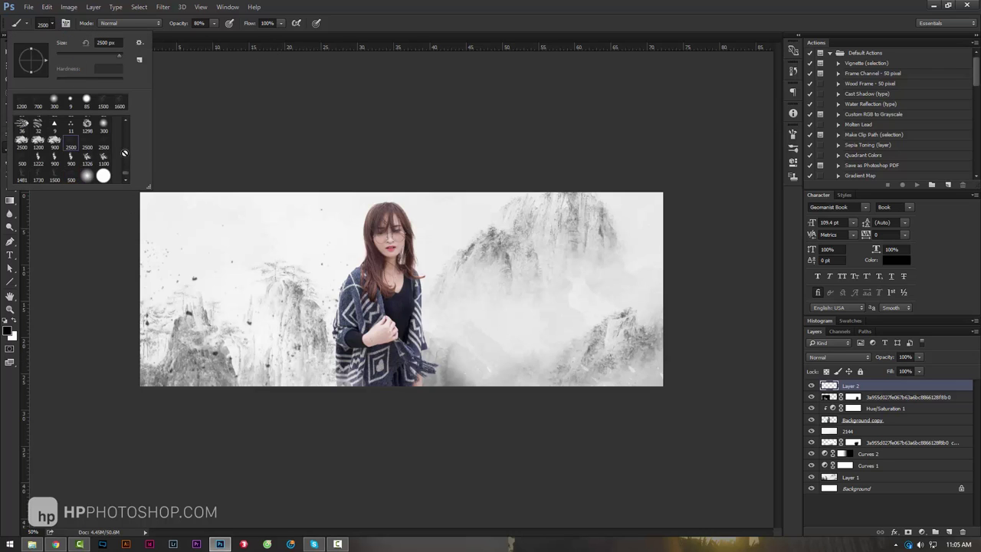
left_click(460, 291)
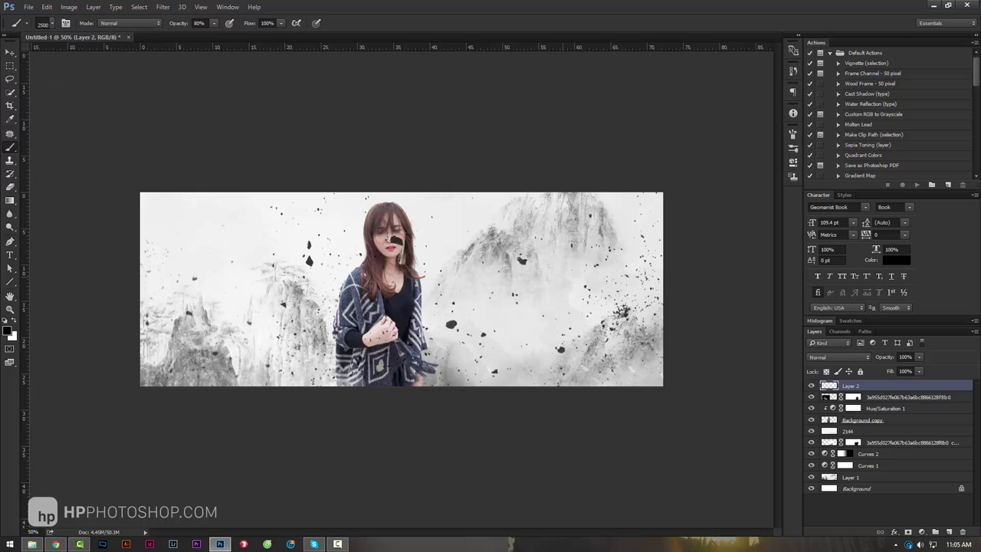
key("ctrl+z")
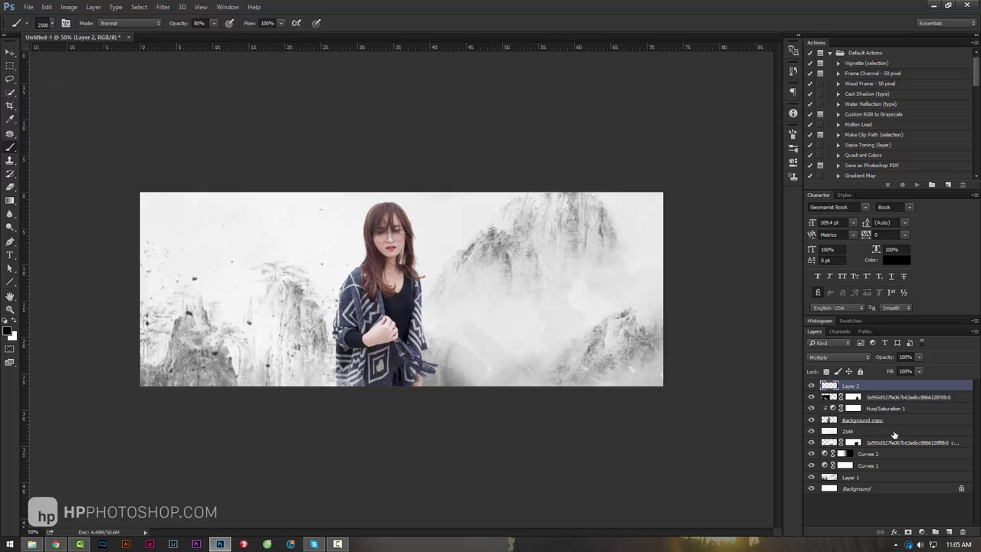
left_click(896, 434)
key("ctrl+shift+n")
Stamp black ink splatters on the new Layer 3 and fade them to light grey.
key("Return")
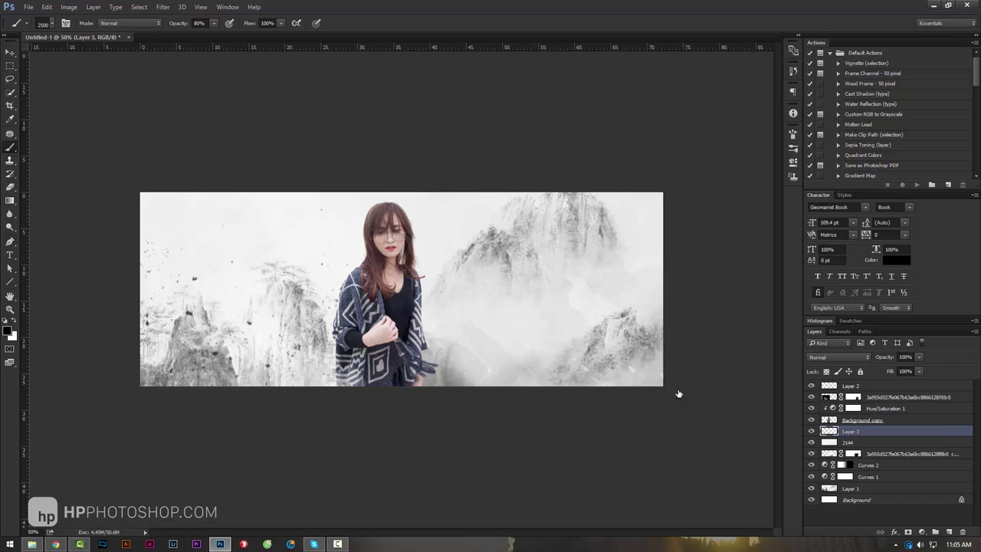
left_click(491, 330)
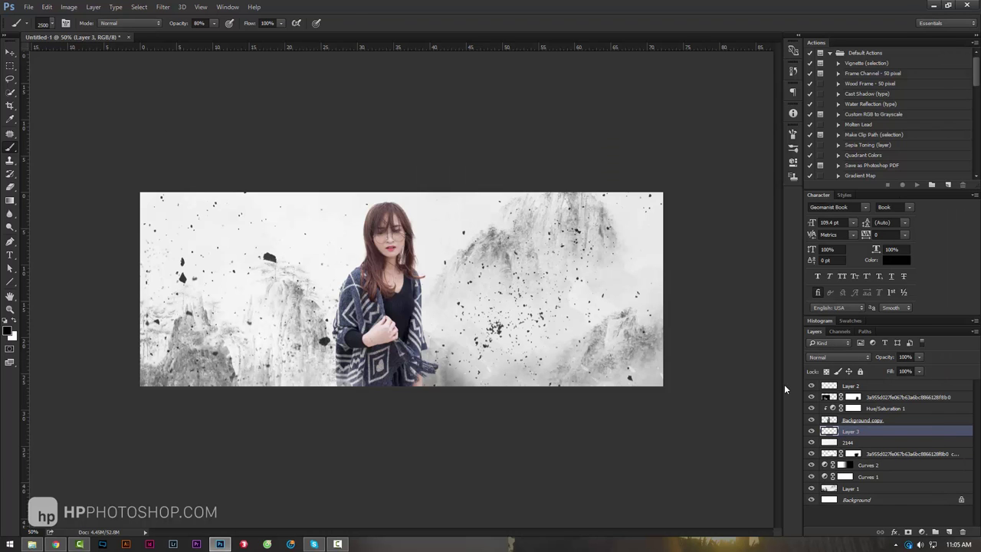
key("z")
mouse_move(460, 279)
left_mouse_down()
mouse_move(421, 279)
mouse_move(467, 279)
left_mouse_up()
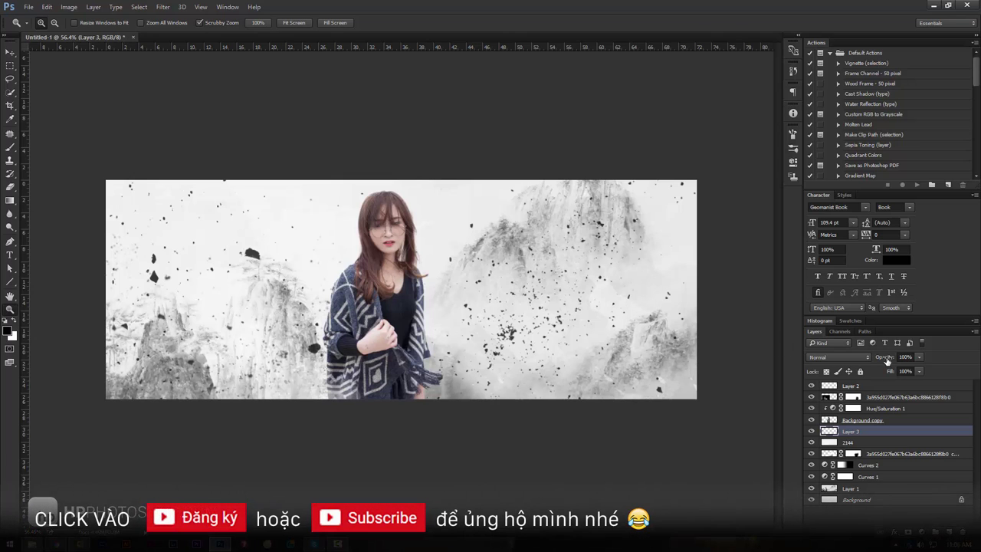
left_click_drag(886, 357, 859, 359)
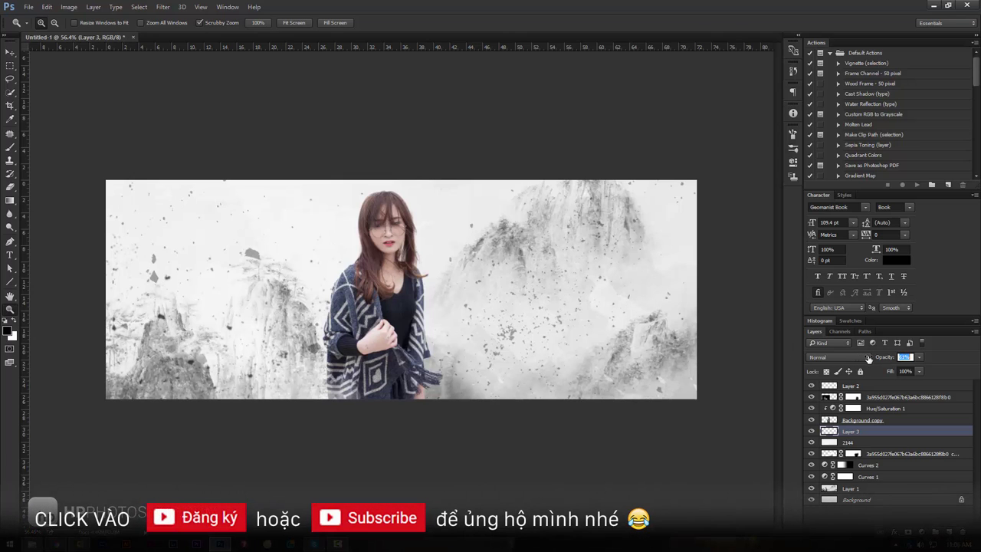
Apply a small-radius Gaussian Blur to Layer 2.
left_click(859, 386)
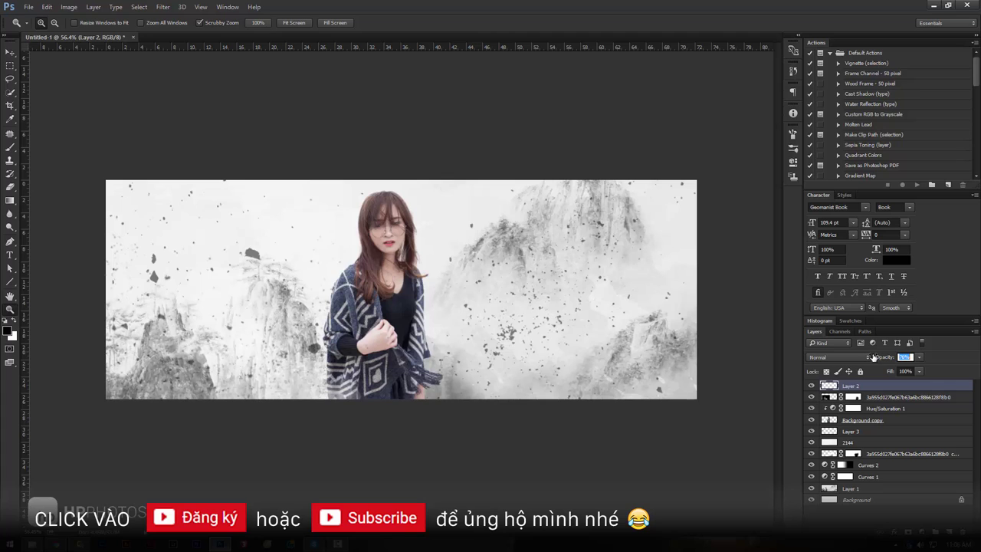
left_click(162, 7)
mouse_move(223, 119)
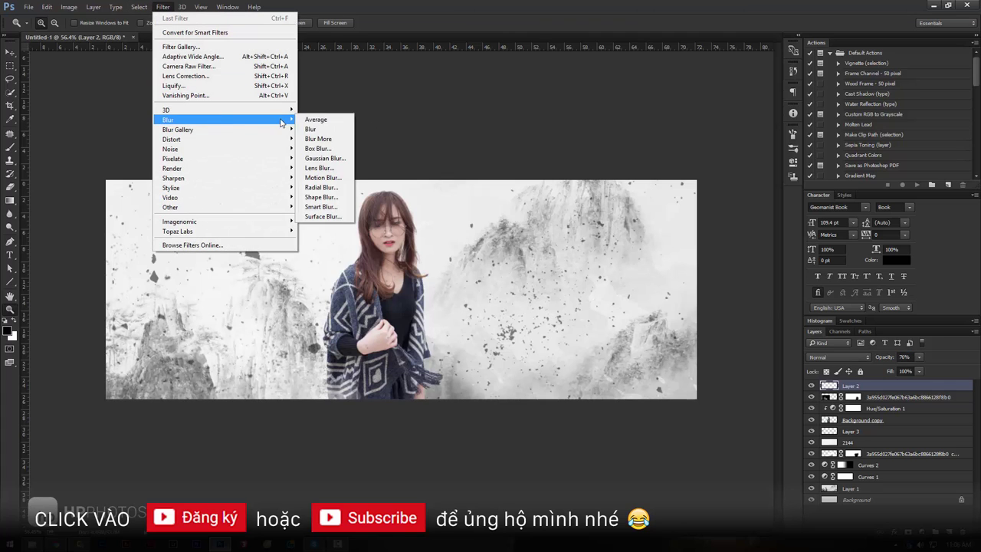
left_click(329, 158)
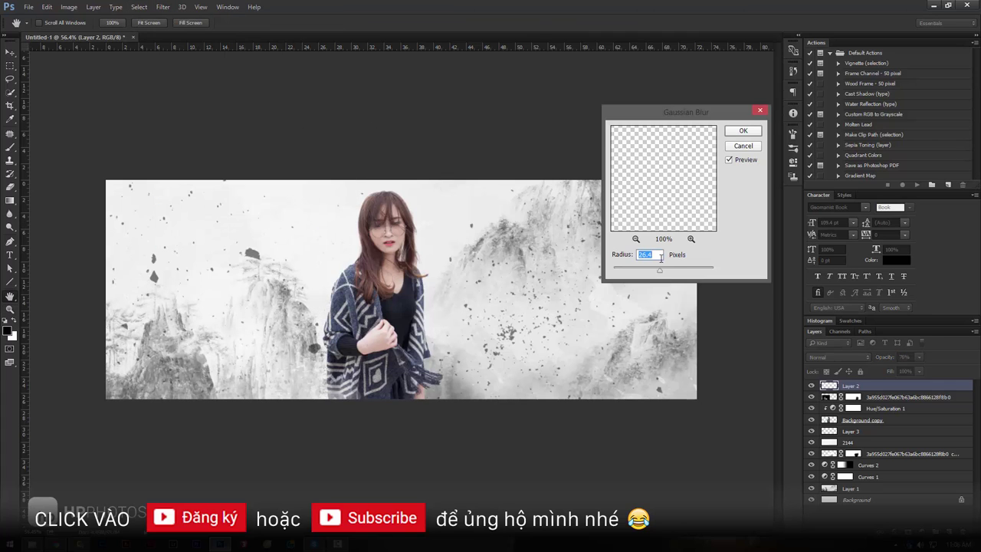
key("shift+Down")
key("shift+Down")
left_click(743, 131)
Apply a Gaussian Blur of radius 1.0 to Layer 3.
left_click(878, 431)
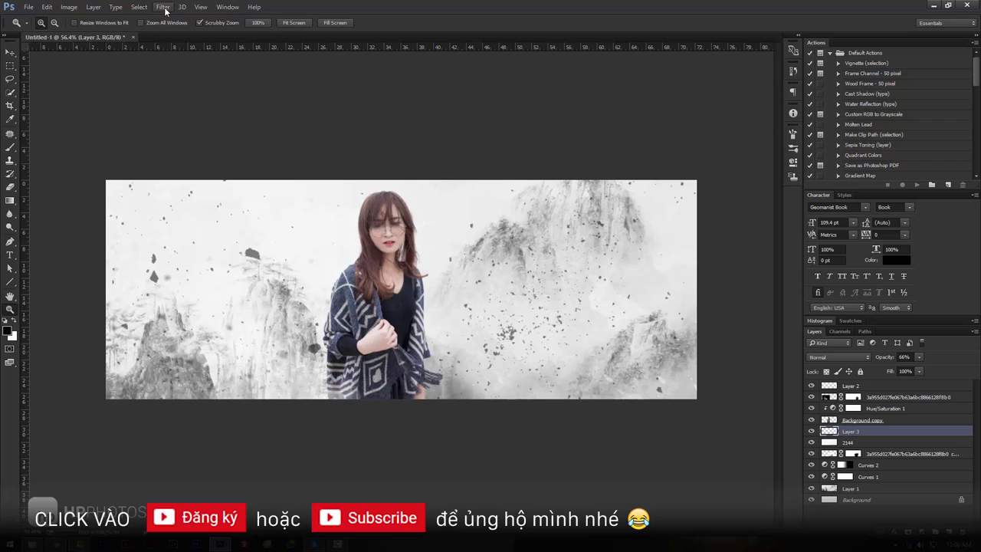
left_click(164, 7)
left_click(323, 158)
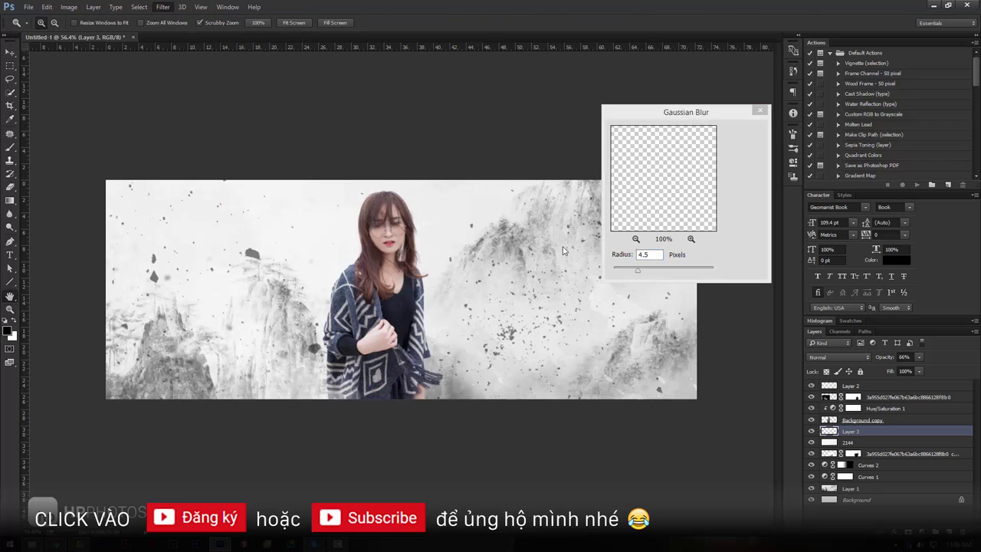
left_click_drag(651, 274, 623, 274)
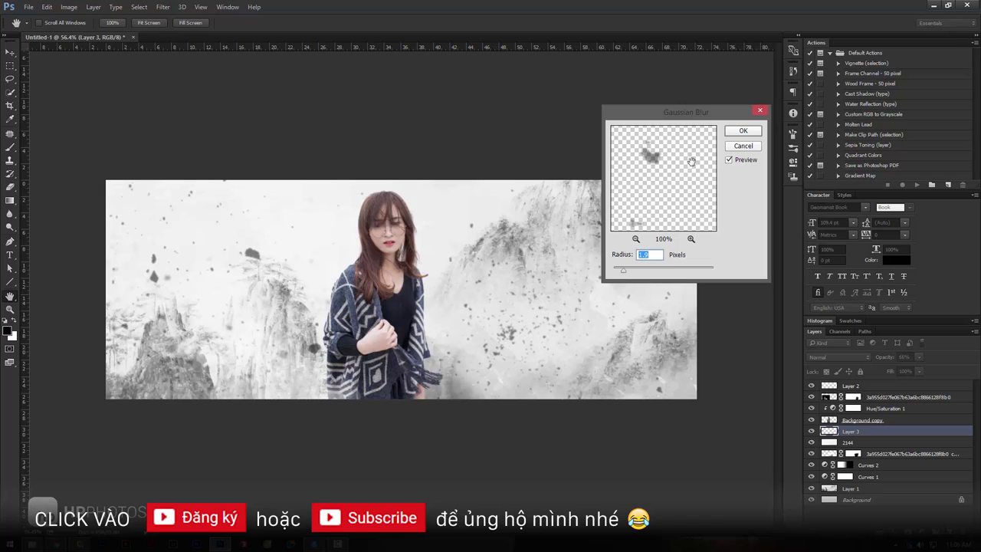
left_click(743, 130)
Mask Layer 3 and paint out the dark left-side blots with a 300 px soft brush.
left_click(905, 535)
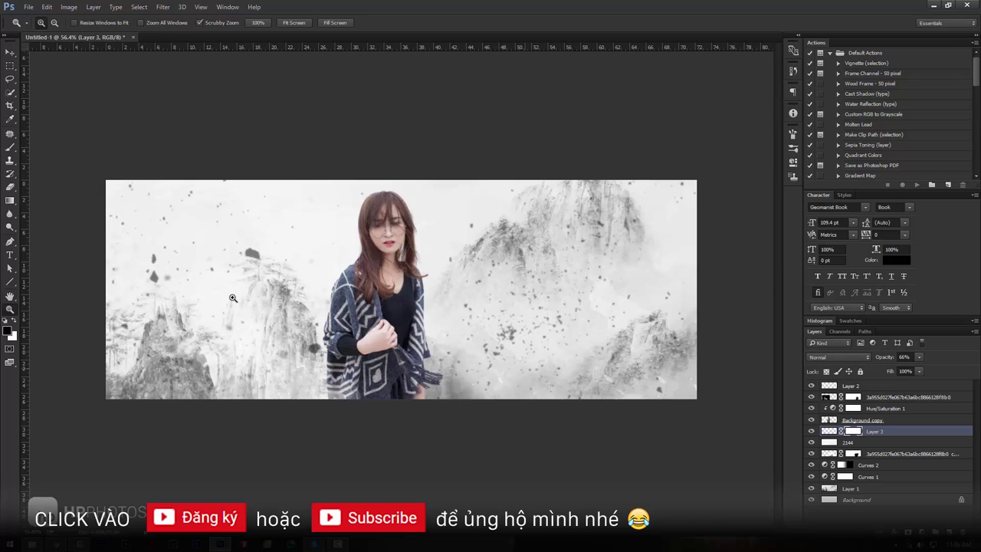
left_click(10, 146)
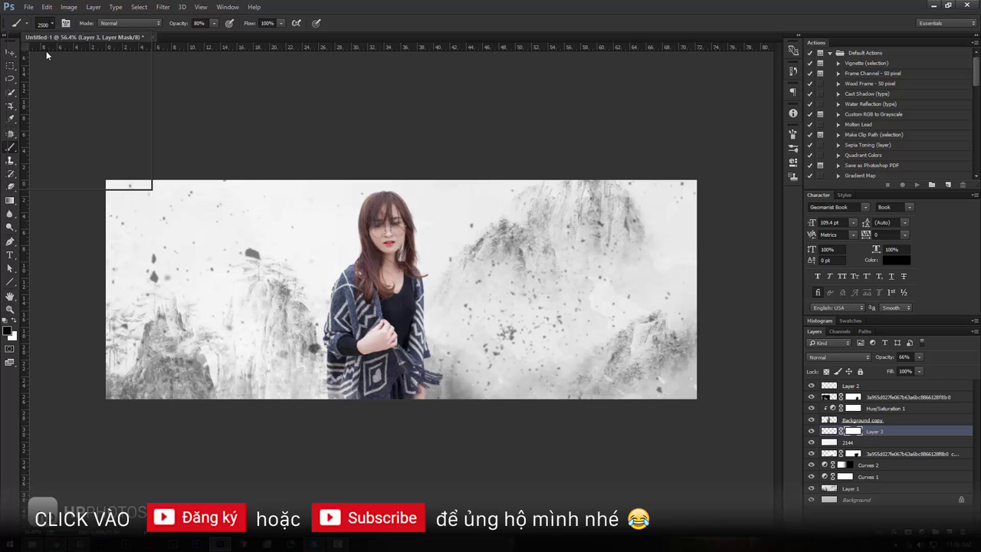
left_click(51, 23)
left_click(70, 101)
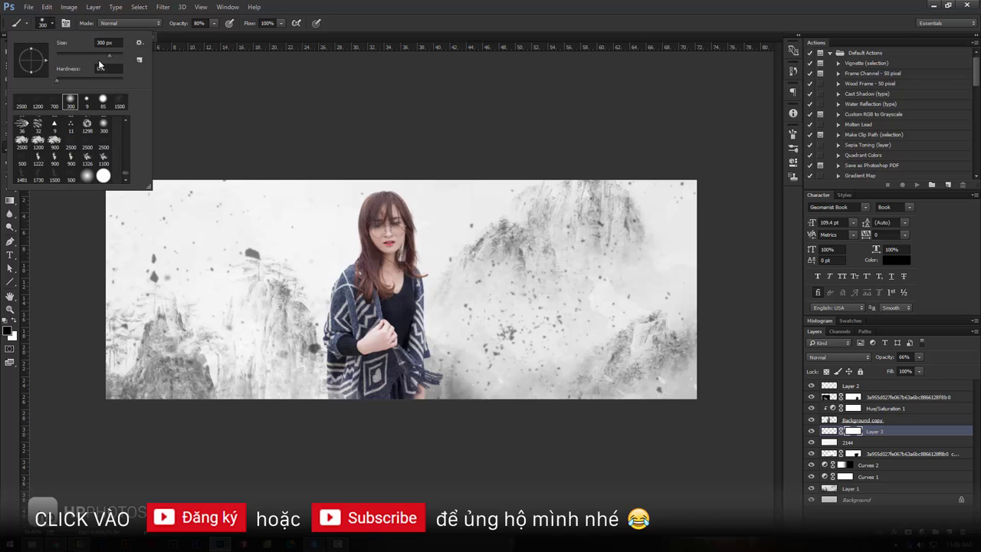
left_click(449, 127)
mouse_move(229, 223)
left_mouse_down()
mouse_move(127, 208)
mouse_move(250, 236)
mouse_move(161, 284)
left_mouse_up()
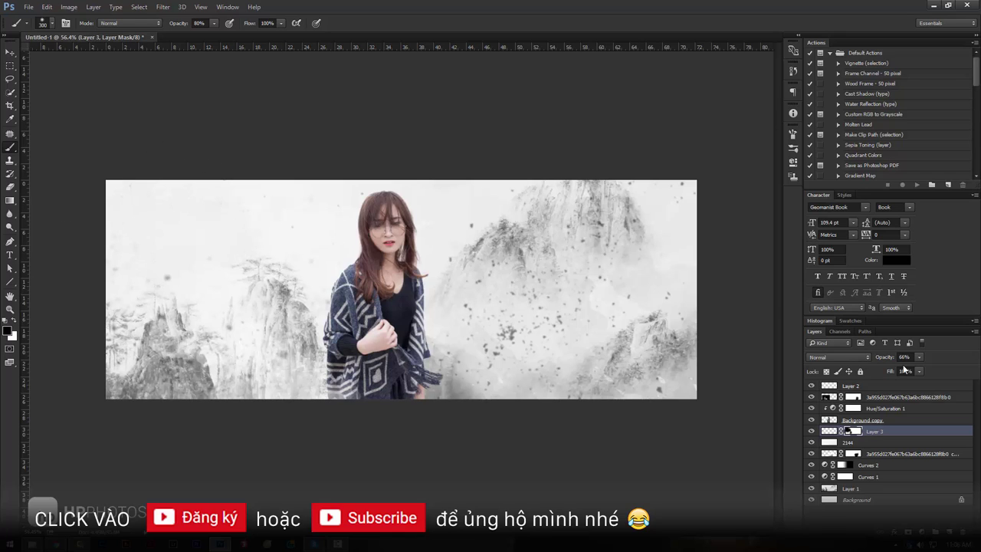
Set the masked layer below to 92% opacity and Layer 3 to 38%, then try the 1500 px brush.
left_click_drag(885, 360, 844, 420)
left_click(832, 454)
left_click(880, 357)
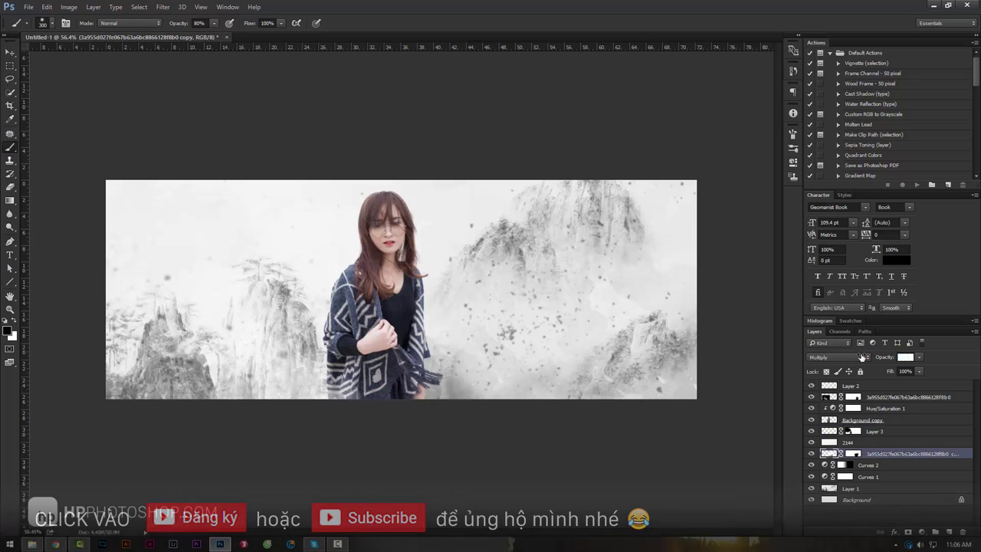
left_click_drag(874, 357, 894, 442)
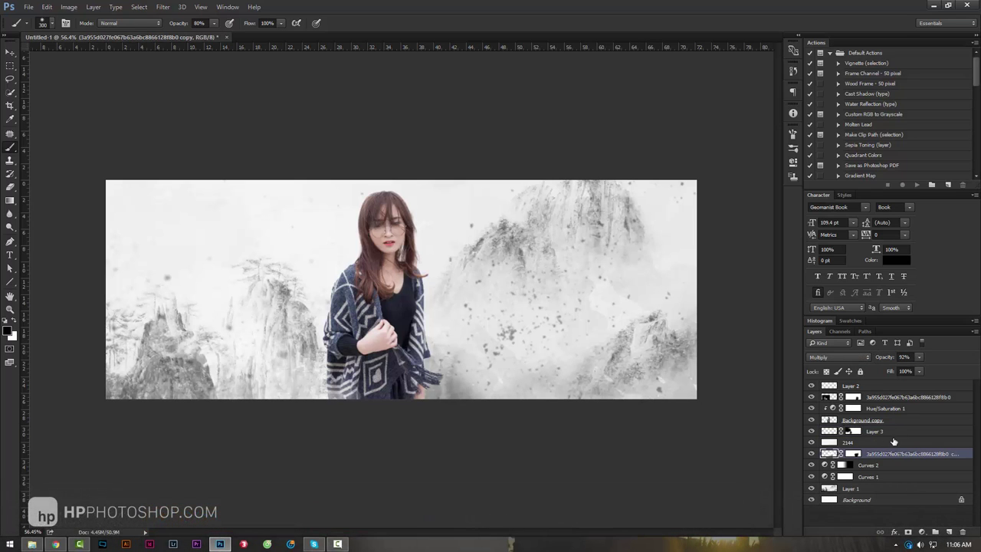
left_click(889, 431)
left_click(878, 358)
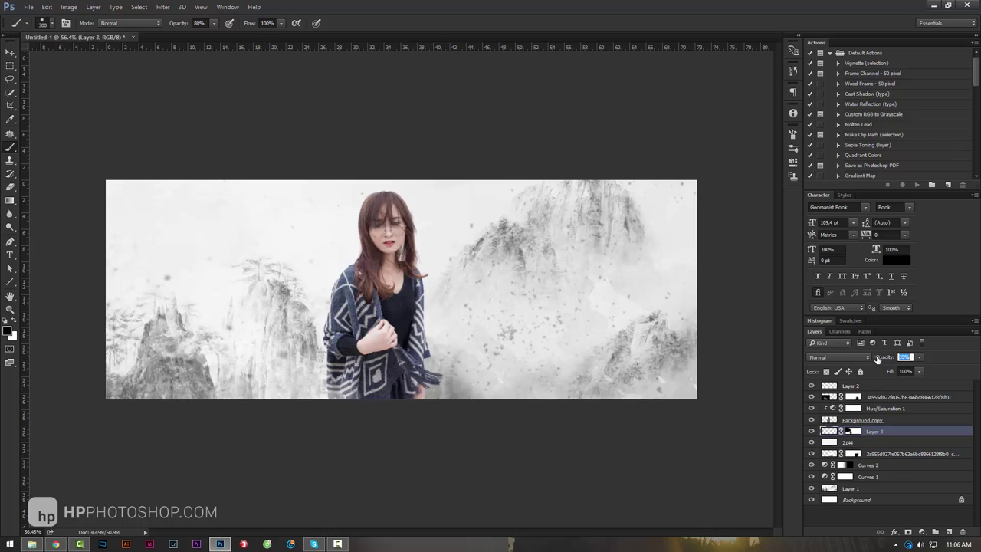
type("38")
key("Return")
left_click(49, 24)
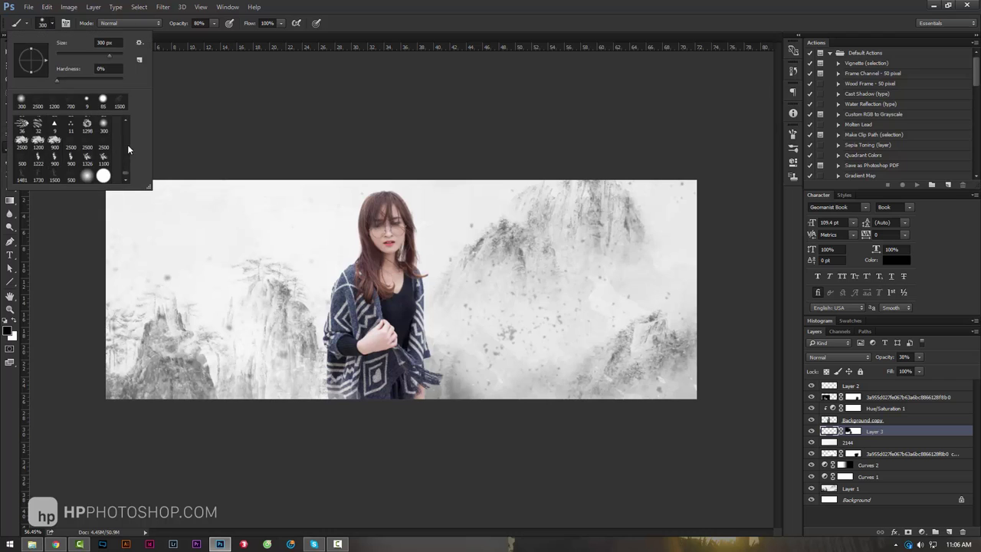
left_click(119, 101)
Add Layer 4 above Layer 2 and paint dark dust particles on the right with the 700 px brush.
left_click(70, 101)
key("Return")
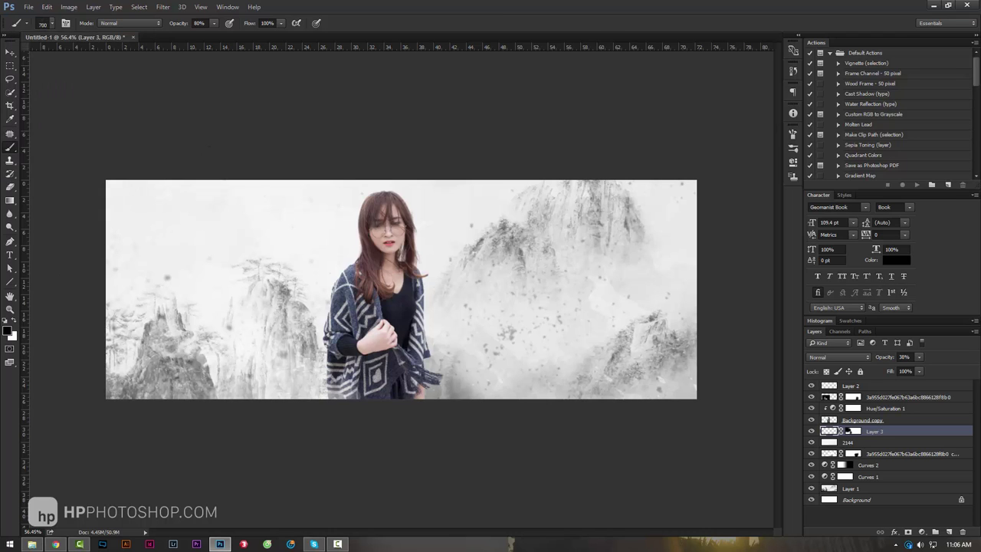
left_click(884, 387)
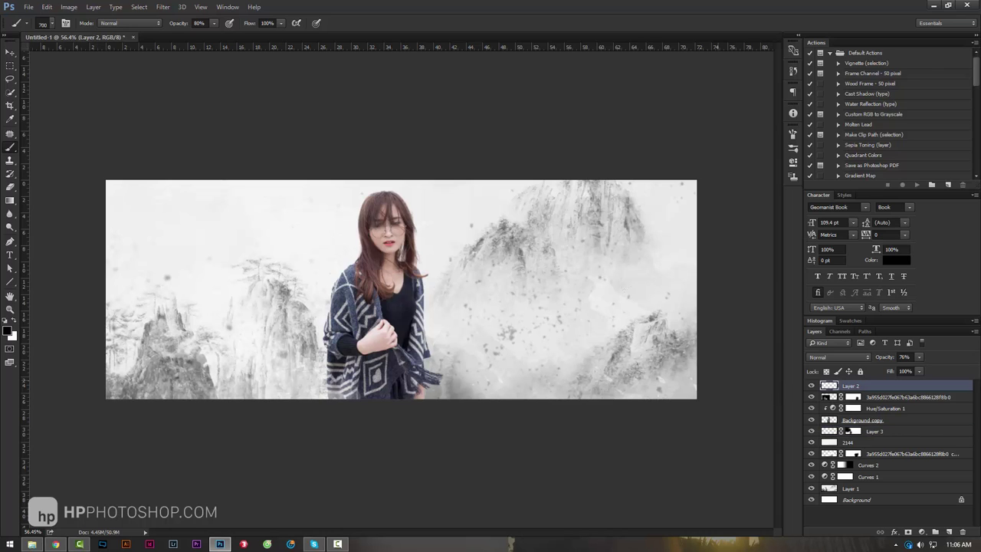
key("ctrl+shift+n")
key("Return")
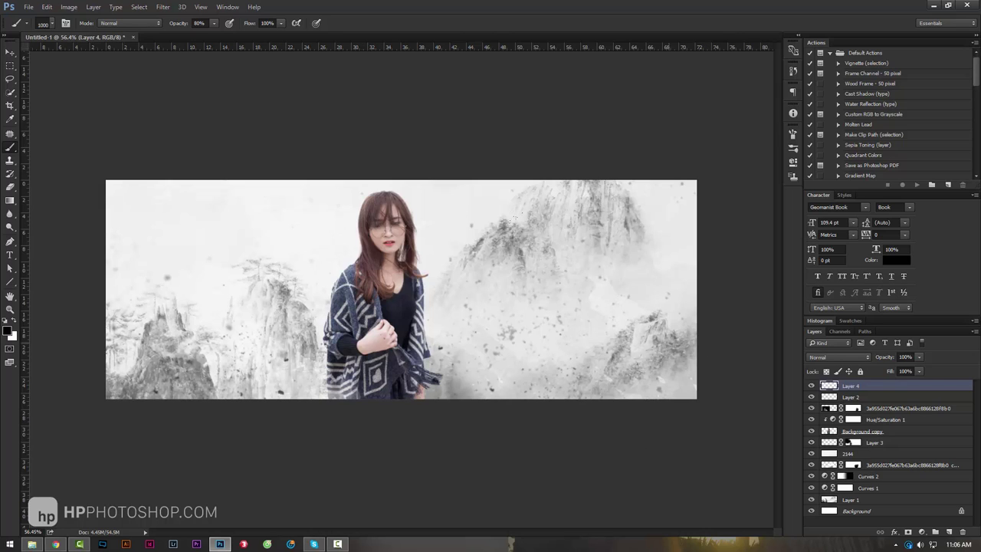
left_click(513, 218)
Zoom out, compare with the Lạc Trôi reference poster, and load the three .abr brush files.
key("z")
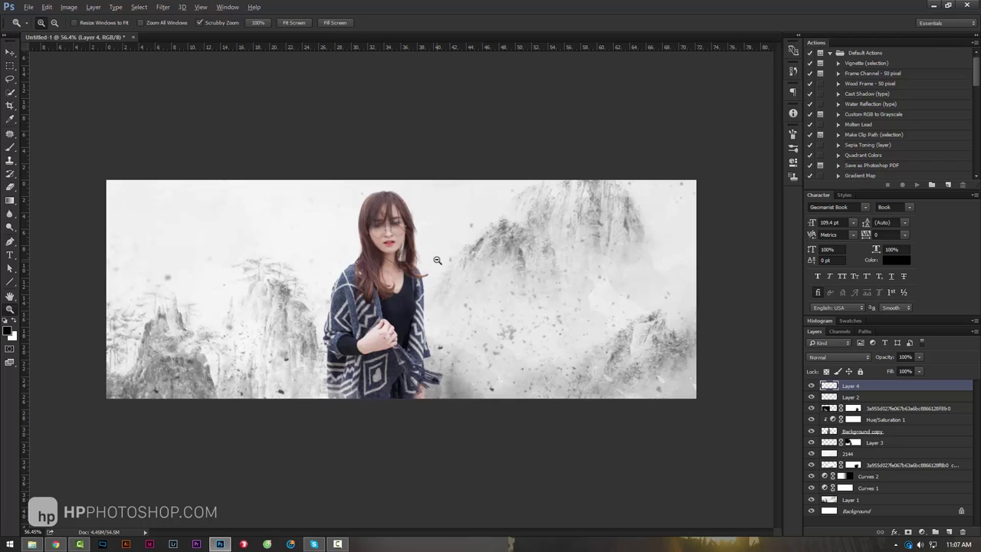
mouse_move(437, 260)
left_mouse_down()
mouse_move(415, 284)
mouse_move(444, 284)
left_mouse_up()
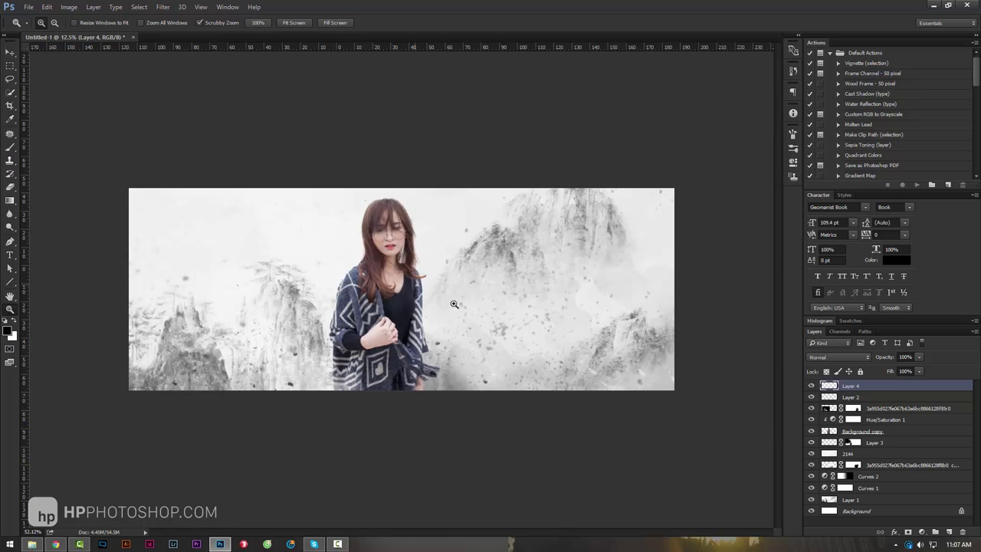
left_click(54, 546)
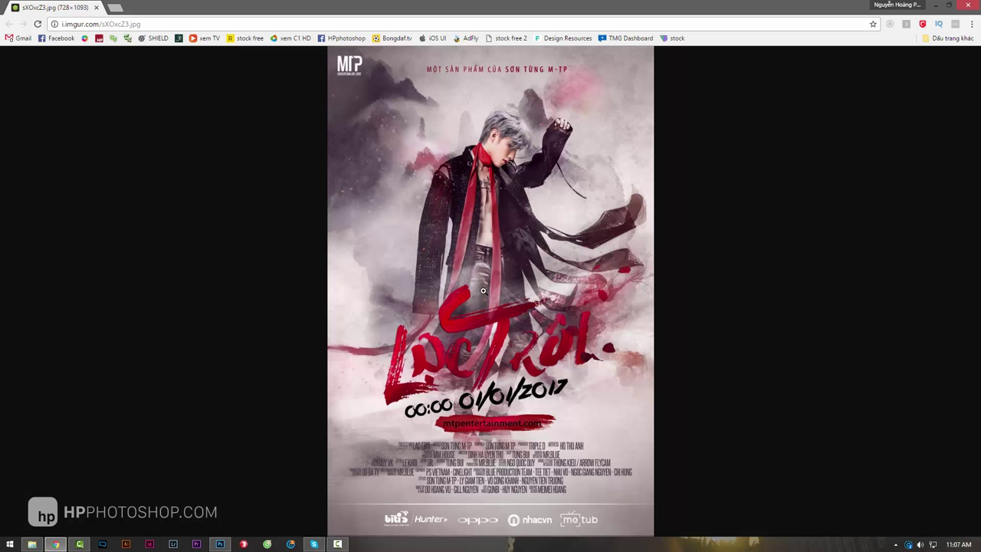
left_click(220, 543)
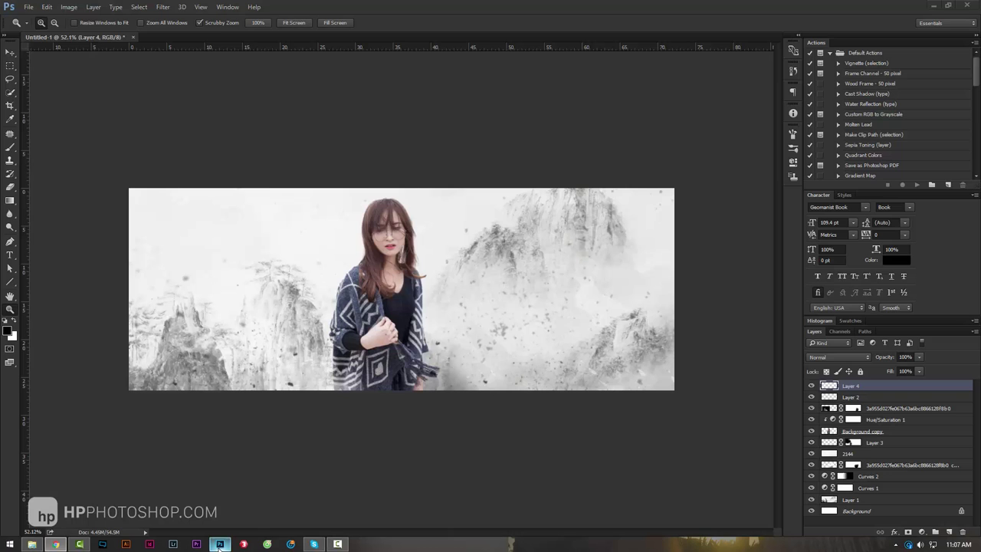
left_click(32, 544)
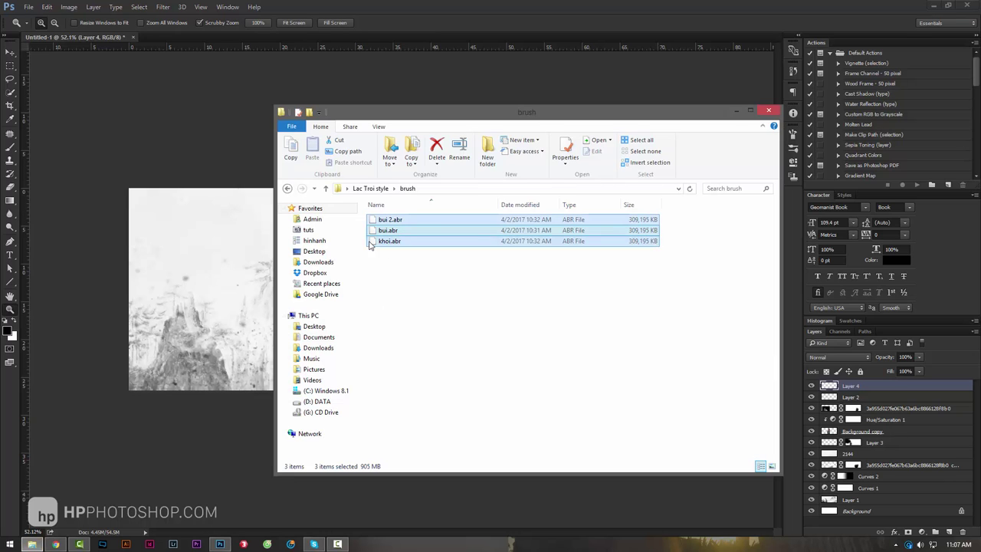
left_click_drag(424, 241, 215, 138)
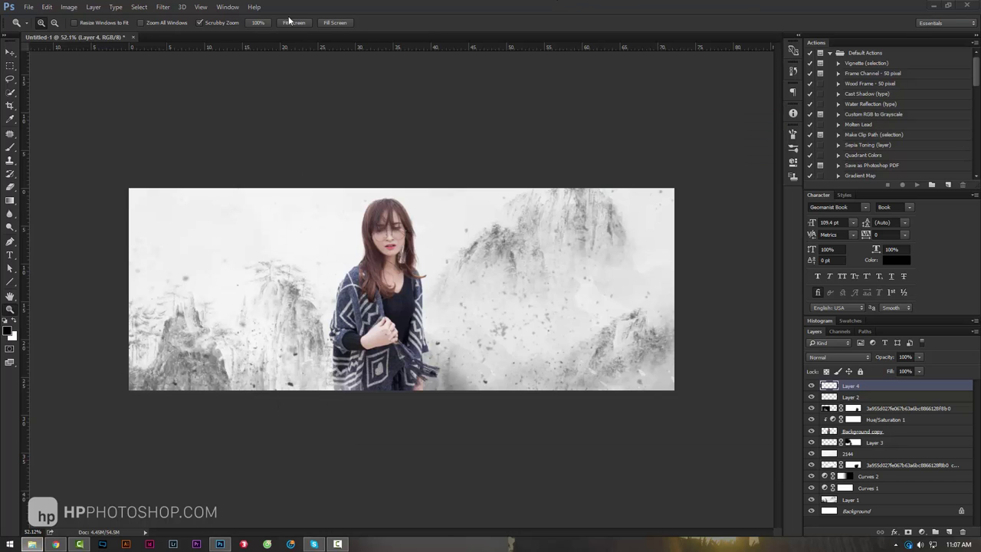
Try a dark 1108 px soft stroke over the lower left, then undo it.
left_click(10, 146)
left_click(47, 23)
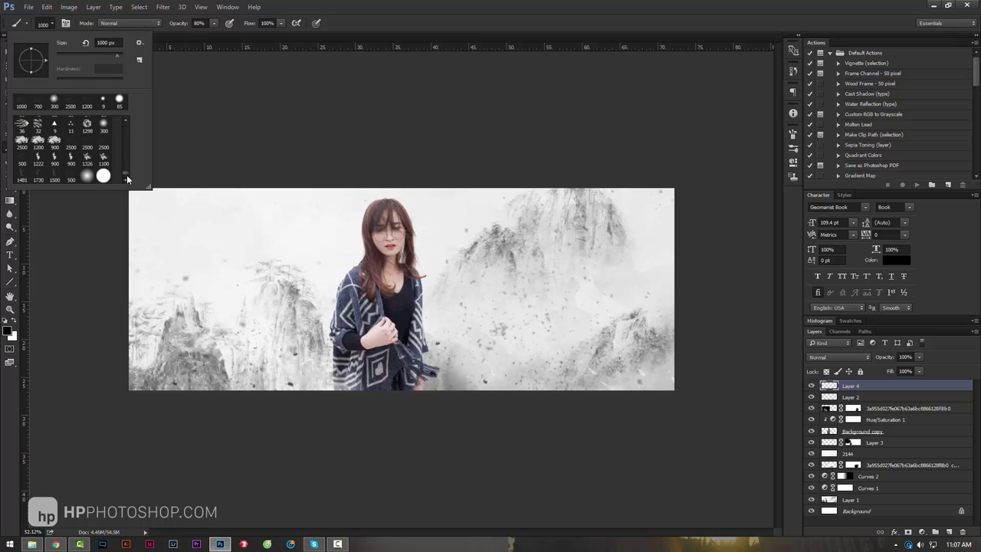
left_click_drag(127, 178, 122, 155)
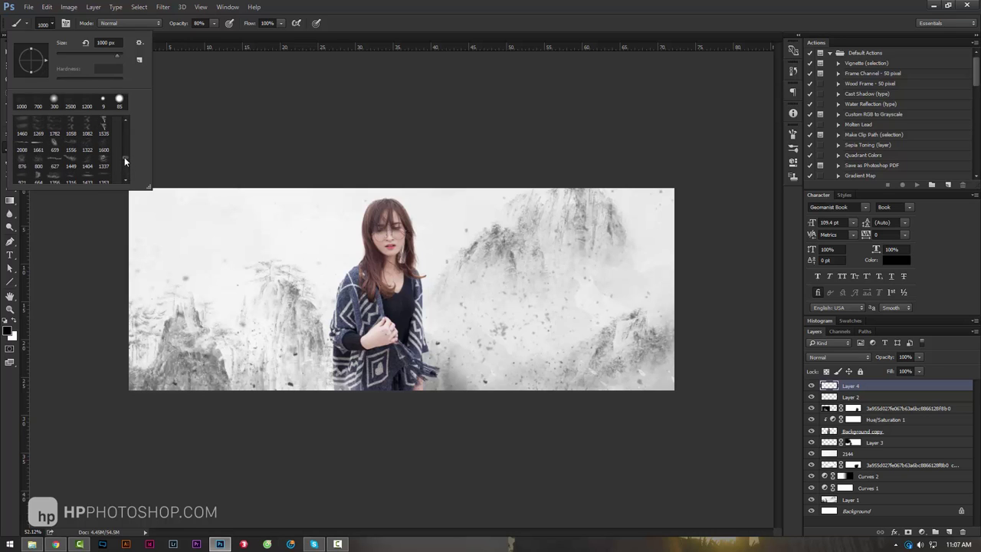
left_click(76, 125)
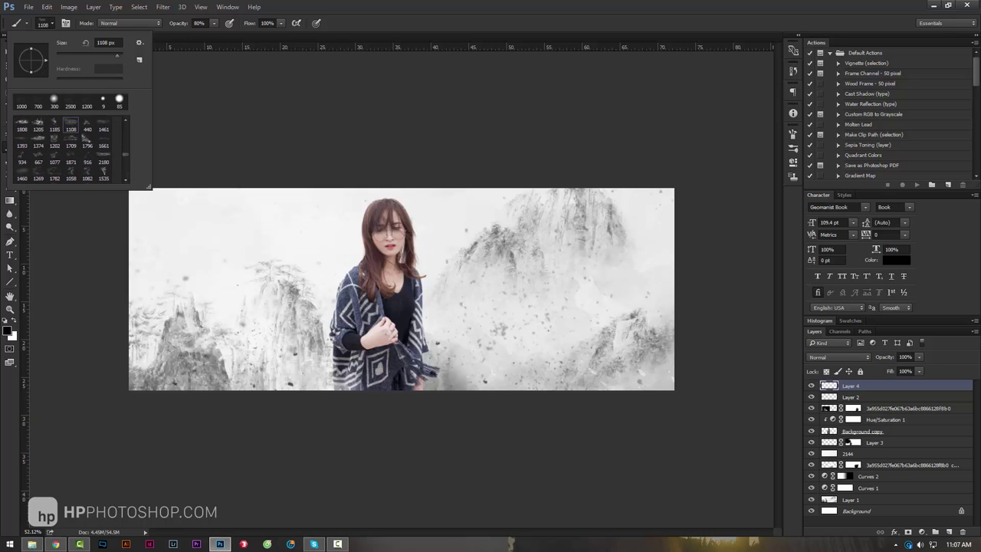
left_click(176, 452)
key("ctrl+z")
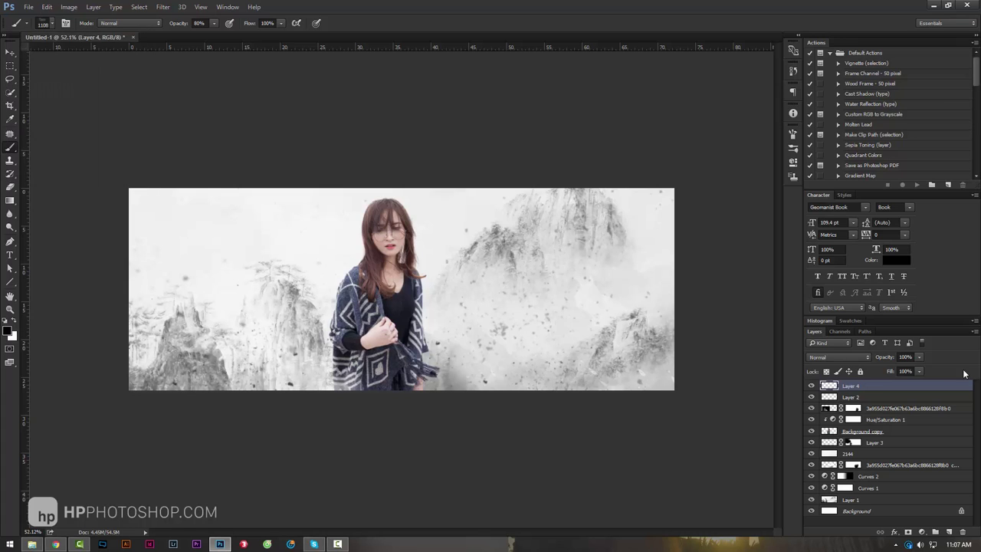
Add Layer 5 and brush white mist over the right-side mountains with the 1374 px brush.
key("ctrl+shift+alt+n")
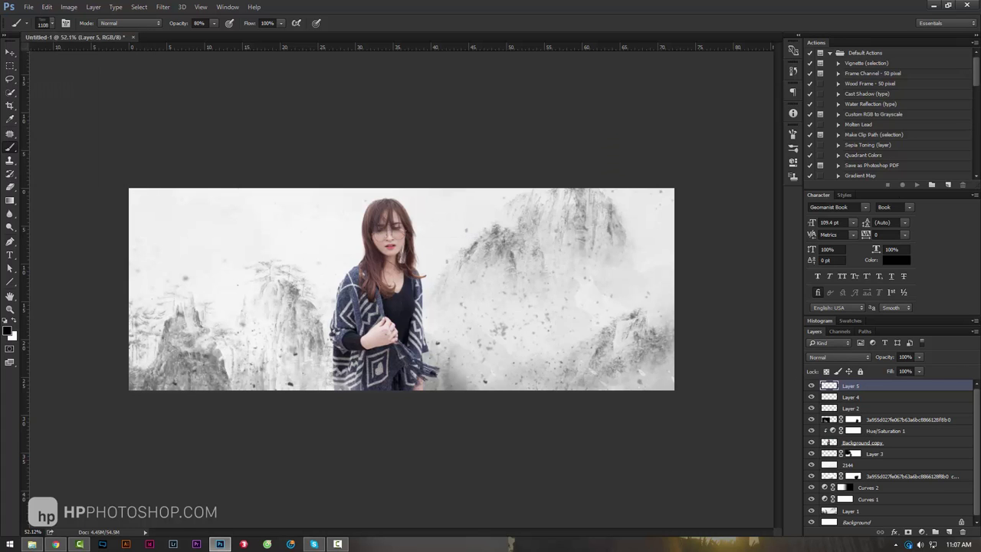
left_click(15, 323)
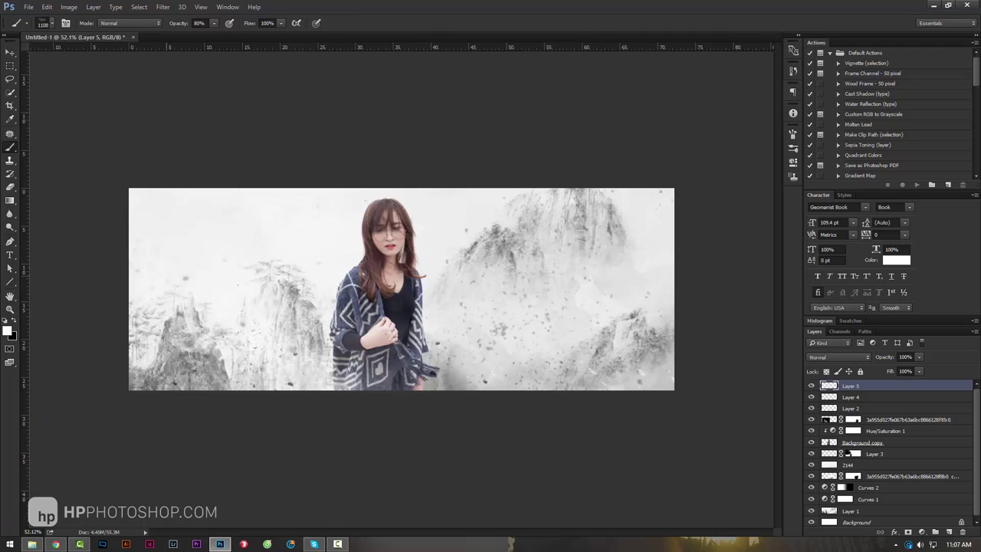
left_click(52, 24)
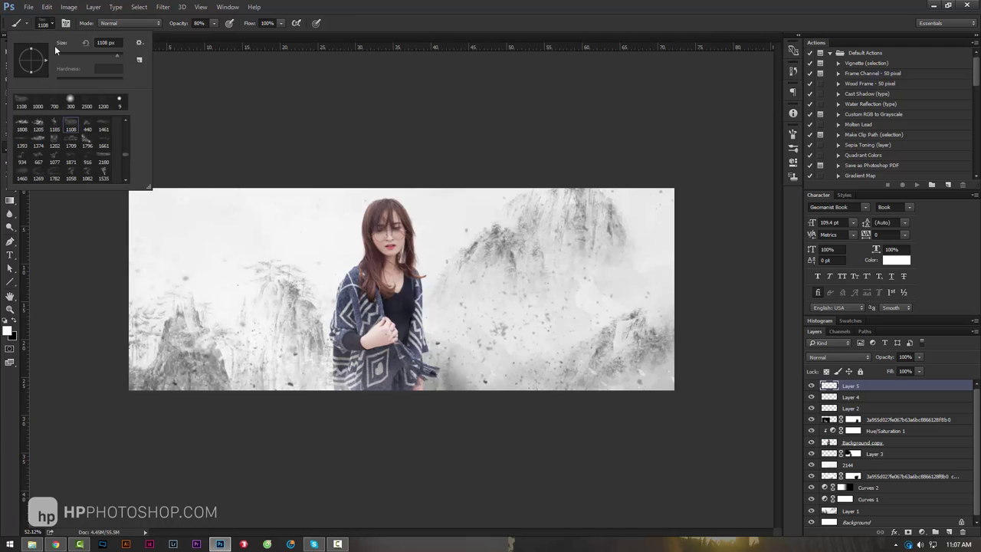
left_click(102, 126)
left_click(39, 139)
left_click(60, 412)
left_click(417, 244)
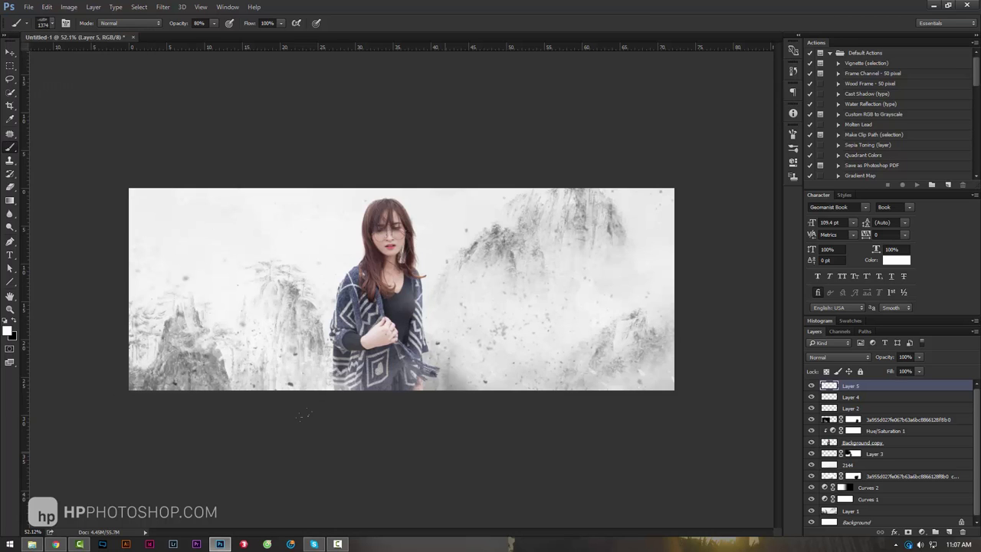
Zoom the banner to 50% and compare it with the reference poster in Chrome.
key("z")
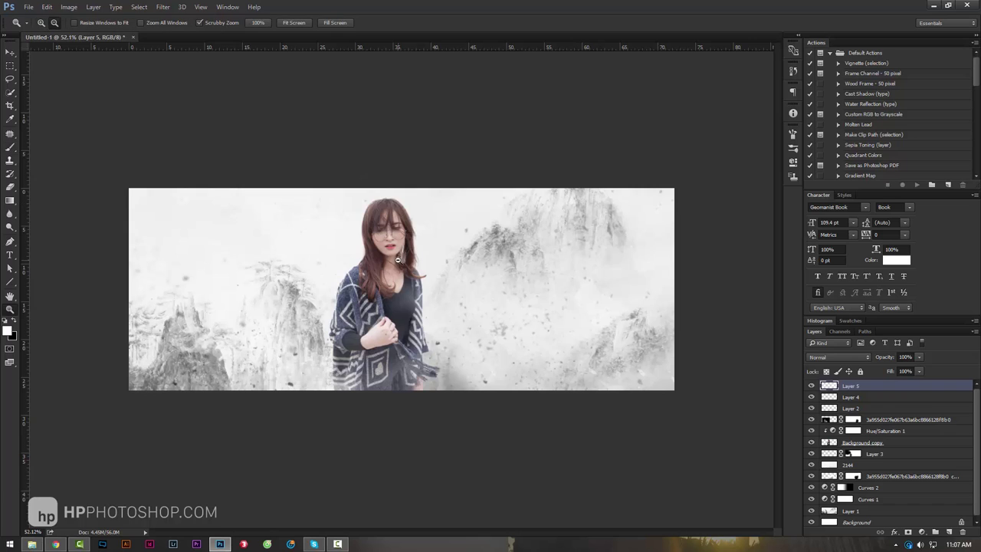
left_click(420, 255, "alt")
left_click(420, 255)
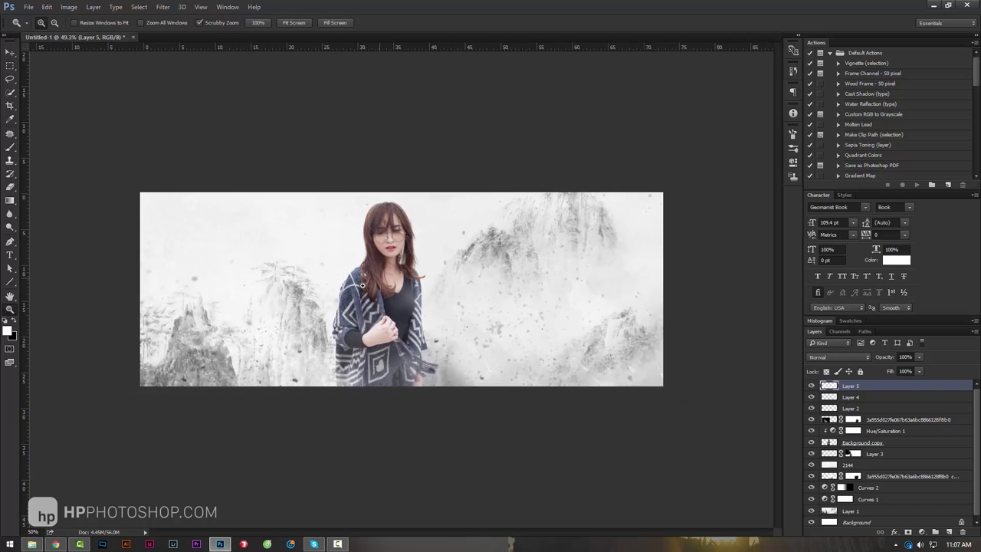
left_click(55, 545)
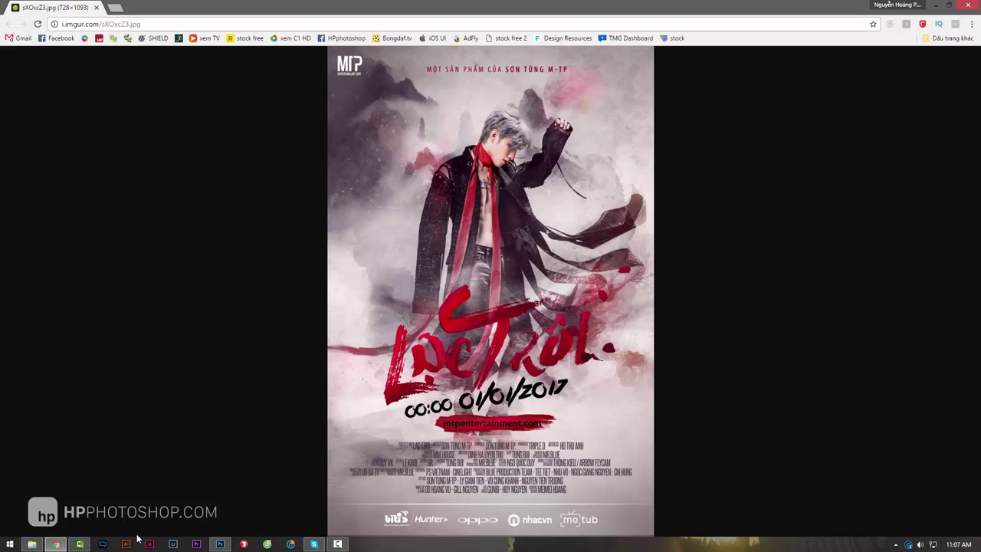
left_click(222, 543)
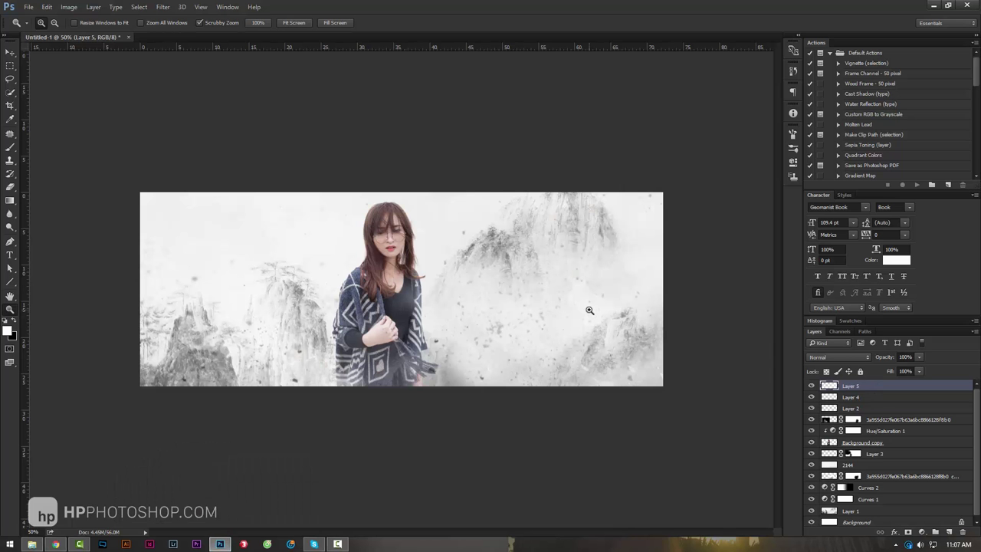
Add an empty Layer 6 and set the foreground painting colour to salmon.
key("ctrl+shift+alt+n")
left_click(10, 146)
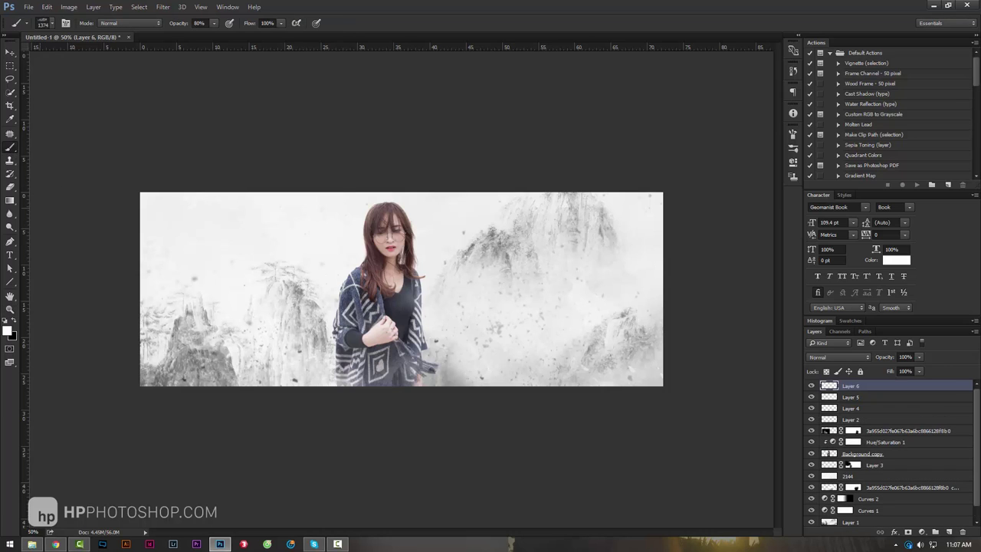
left_click(10, 332)
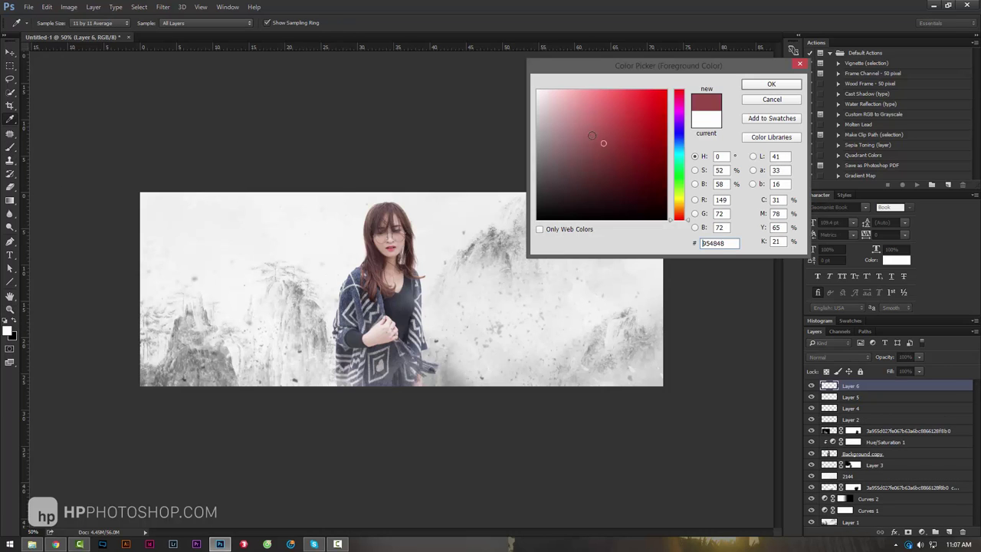
left_click(679, 207)
left_click_drag(681, 207, 680, 212)
left_click(600, 114)
left_click(768, 84)
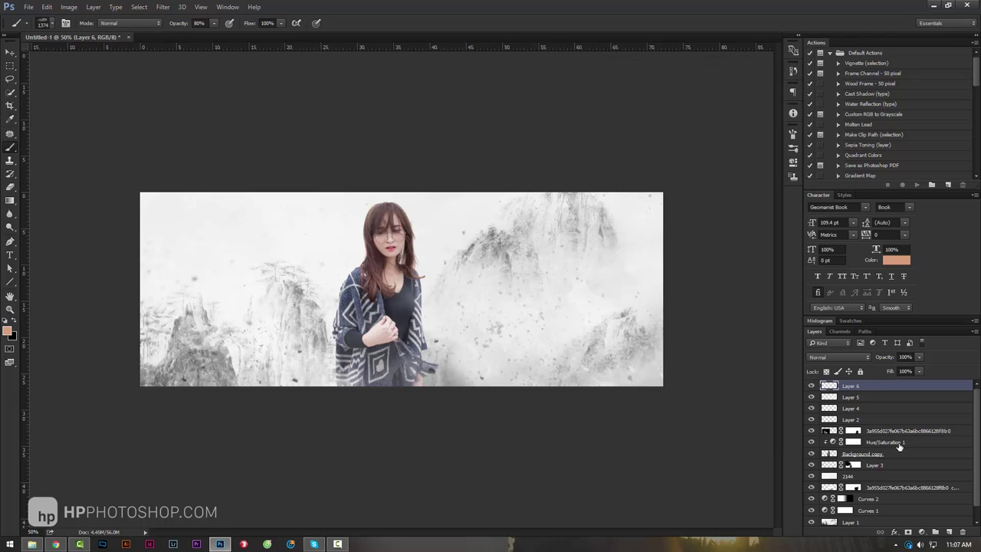
Test a salmon spatter with the 2500 px brush, then undo it.
left_click(47, 23)
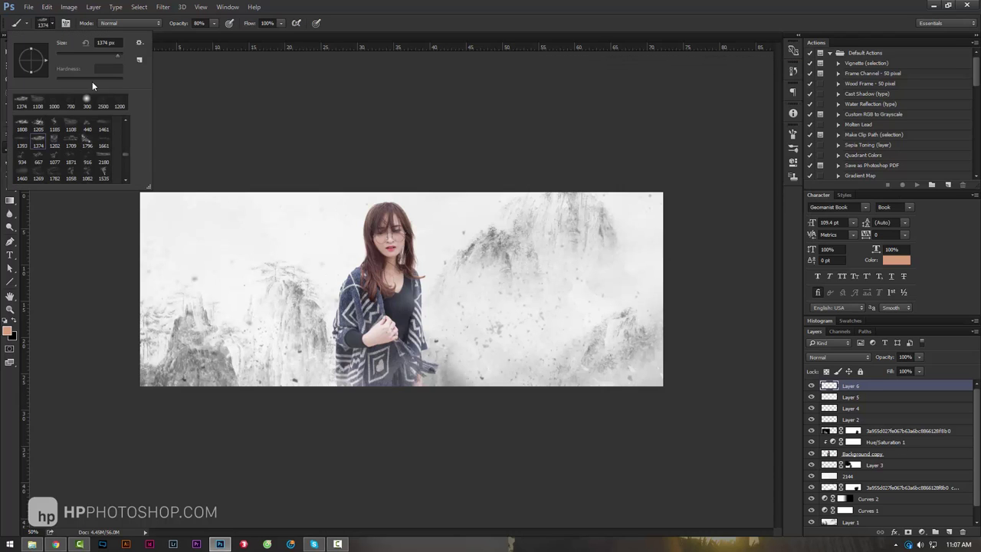
left_click(103, 101)
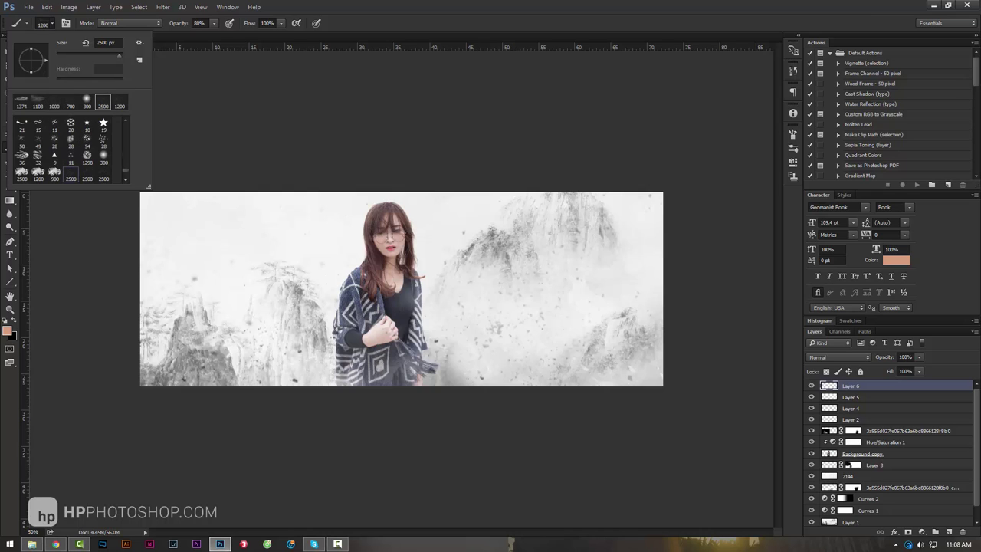
left_click(298, 264)
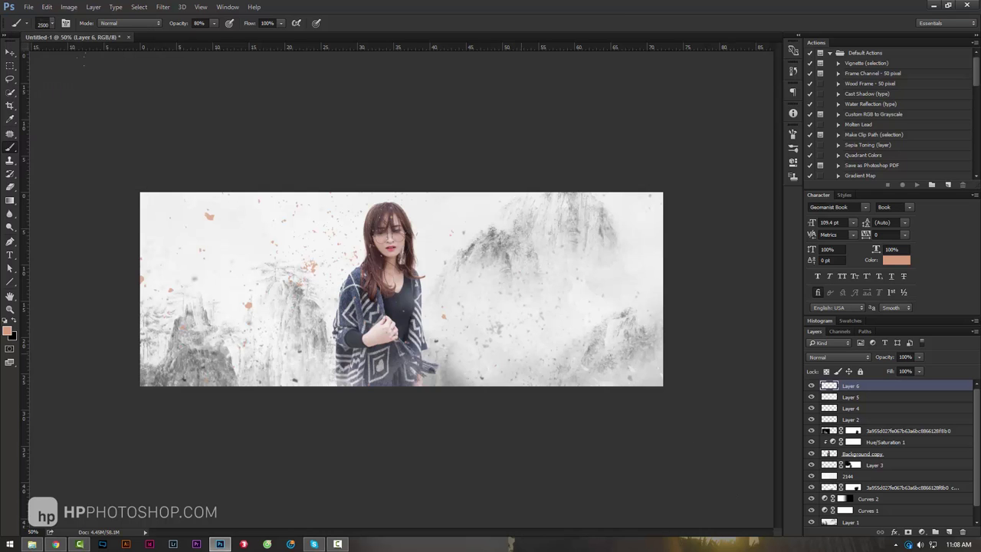
key("ctrl+z")
Browse the brush presets and settle on the 500 px brush.
left_click(48, 24)
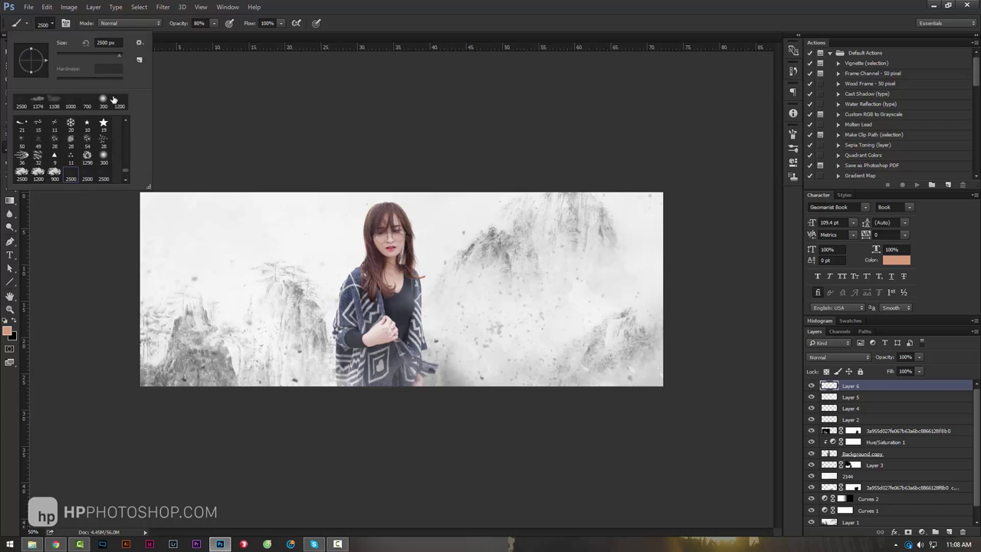
scroll(80, 143, "down", 2)
scroll(80, 143, "down", 3)
scroll(81, 144, "down", 3)
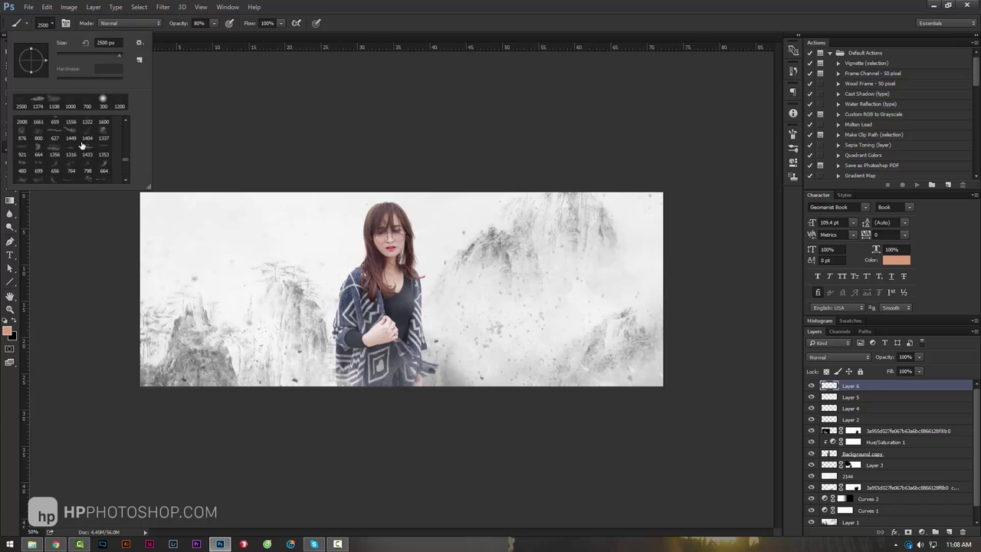
scroll(81, 143, "down", 3)
scroll(80, 144, "up", 3)
scroll(81, 143, "up", 3)
scroll(80, 144, "up", 3)
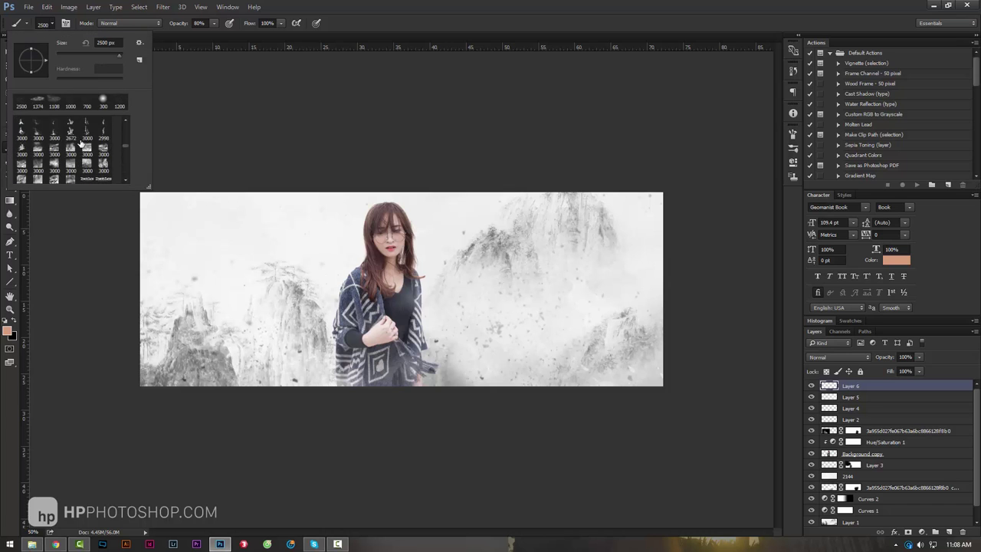
scroll(81, 143, "up", 3)
scroll(81, 143, "down", 3)
scroll(80, 143, "down", 2)
scroll(80, 143, "down", 2)
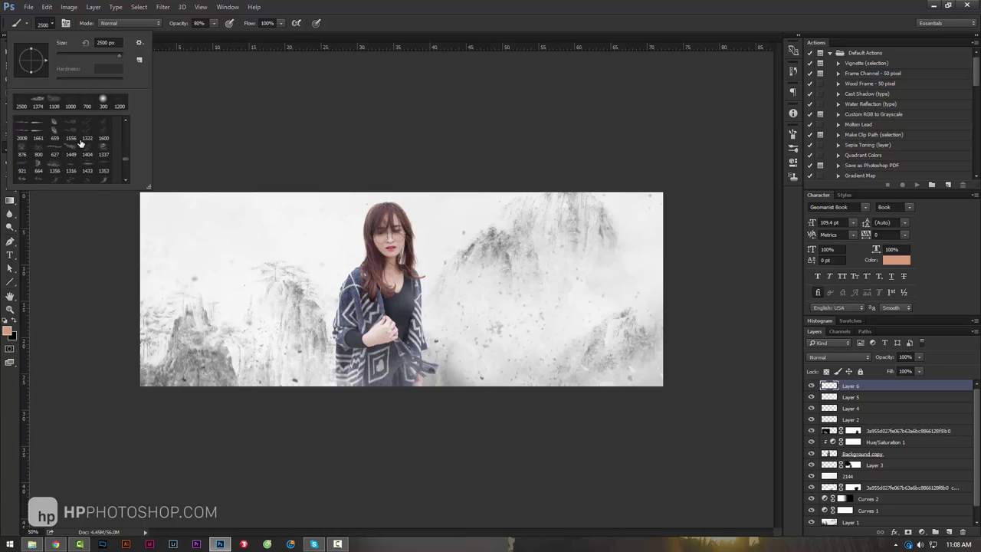
scroll(80, 143, "down", 2)
scroll(80, 143, "up", 1)
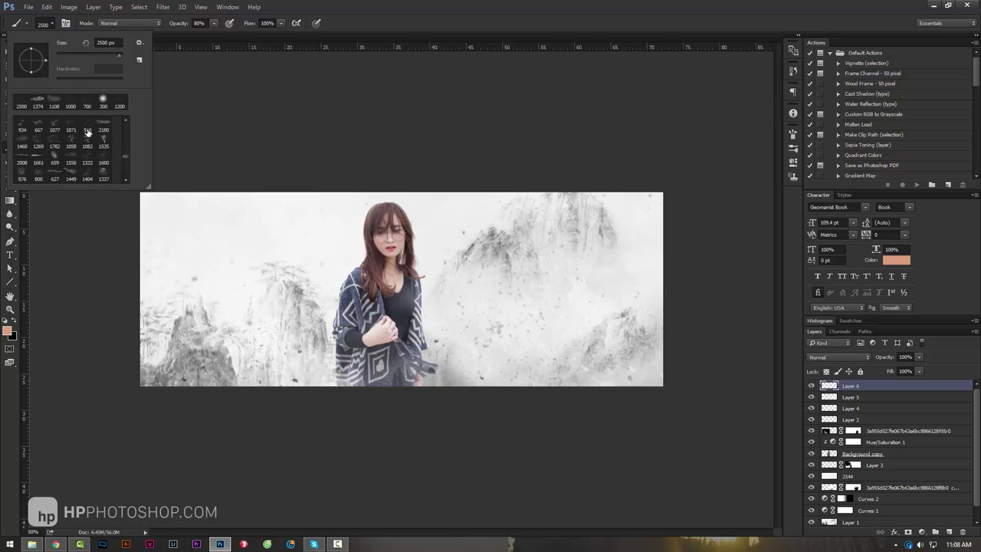
scroll(86, 135, "up", 2)
scroll(83, 139, "up", 2)
scroll(78, 144, "up", 2)
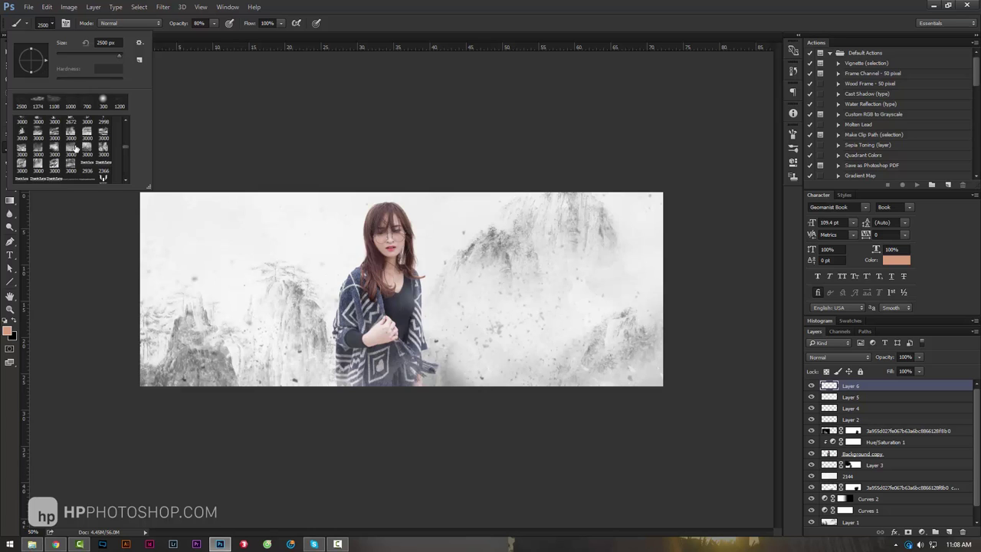
scroll(75, 148, "up", 2)
scroll(74, 149, "up", 2)
scroll(74, 149, "up", 2)
scroll(73, 151, "up", 2)
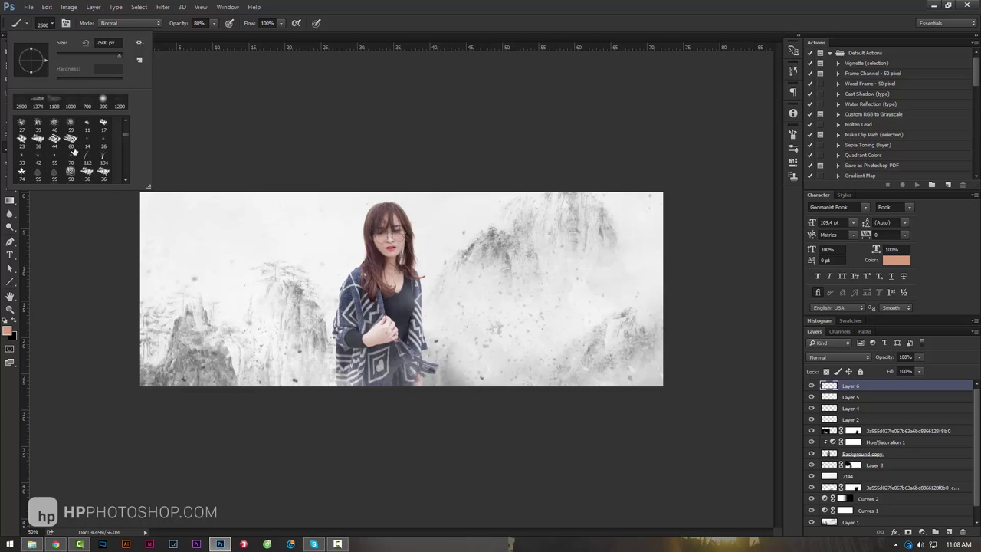
scroll(73, 151, "down", 2)
scroll(73, 151, "down", 1)
scroll(74, 151, "down", 2)
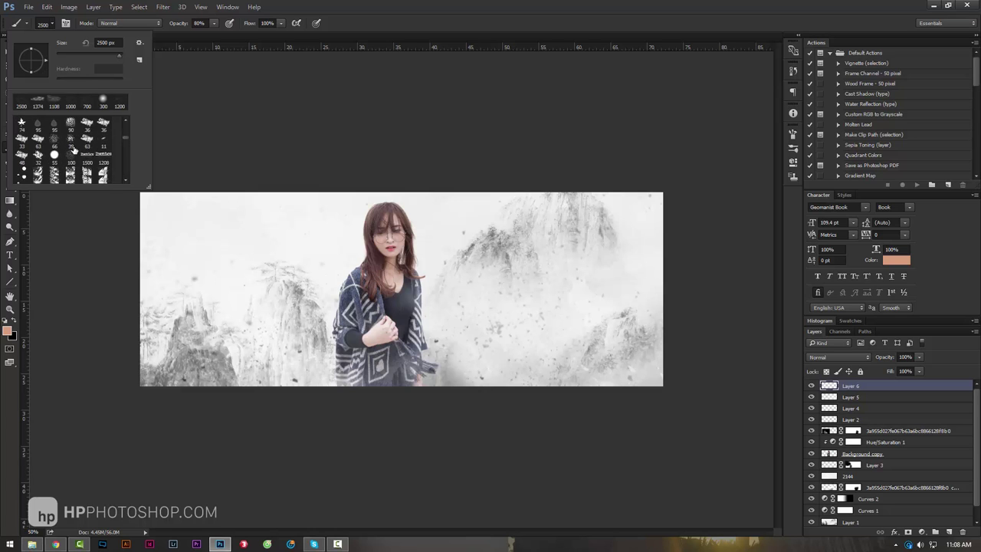
scroll(74, 151, "down", 2)
scroll(74, 151, "down", 2)
scroll(77, 152, "down", 2)
scroll(121, 156, "down", 2)
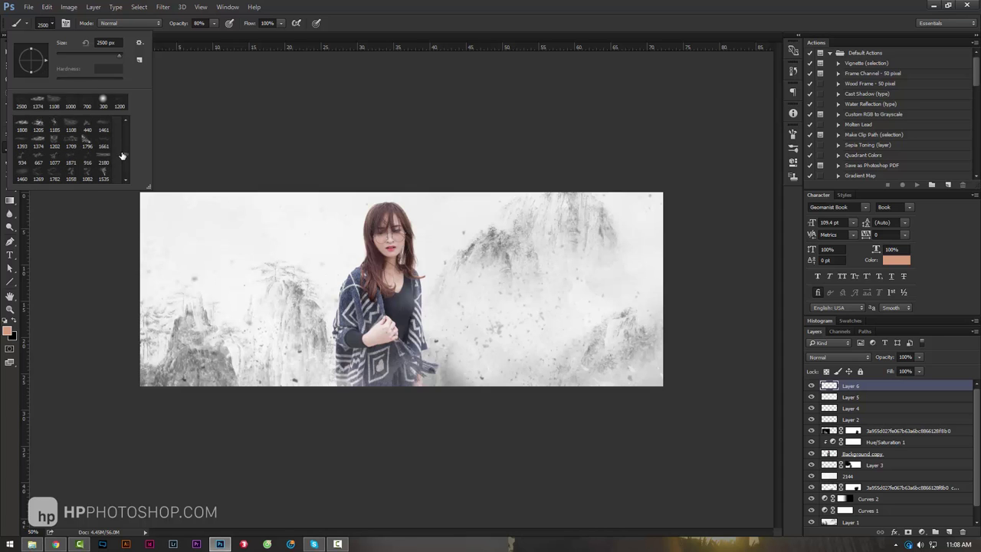
left_click_drag(125, 156, 124, 175)
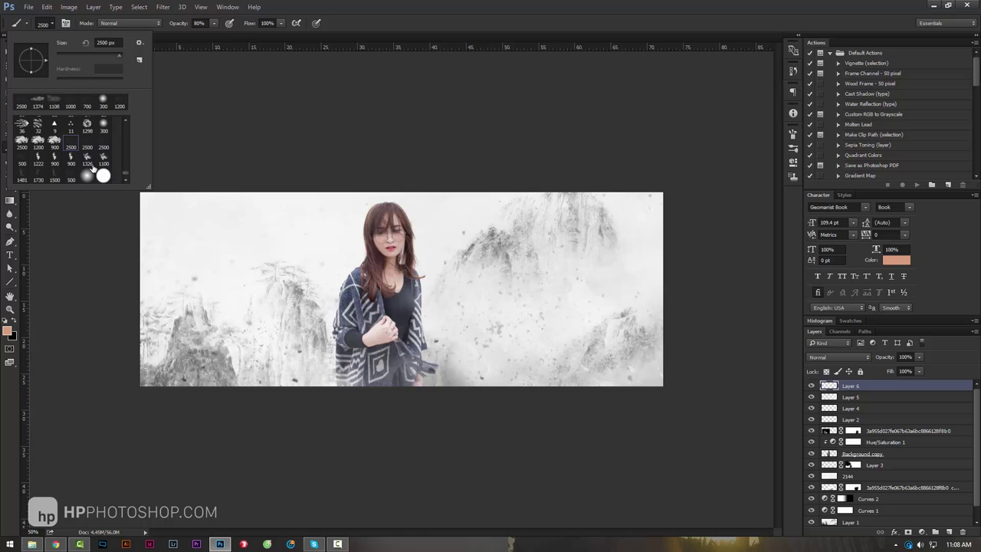
left_click(105, 142)
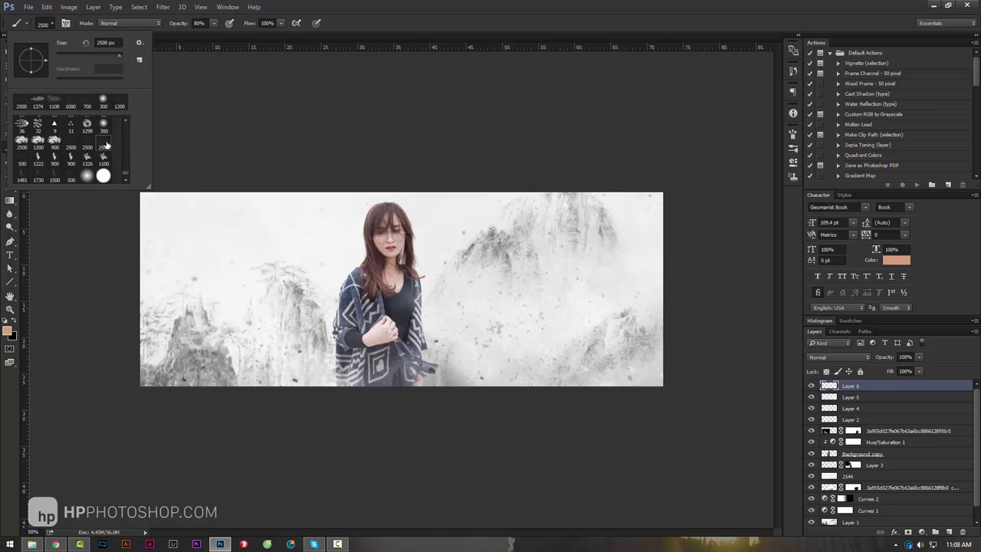
left_click(23, 157)
key("Return")
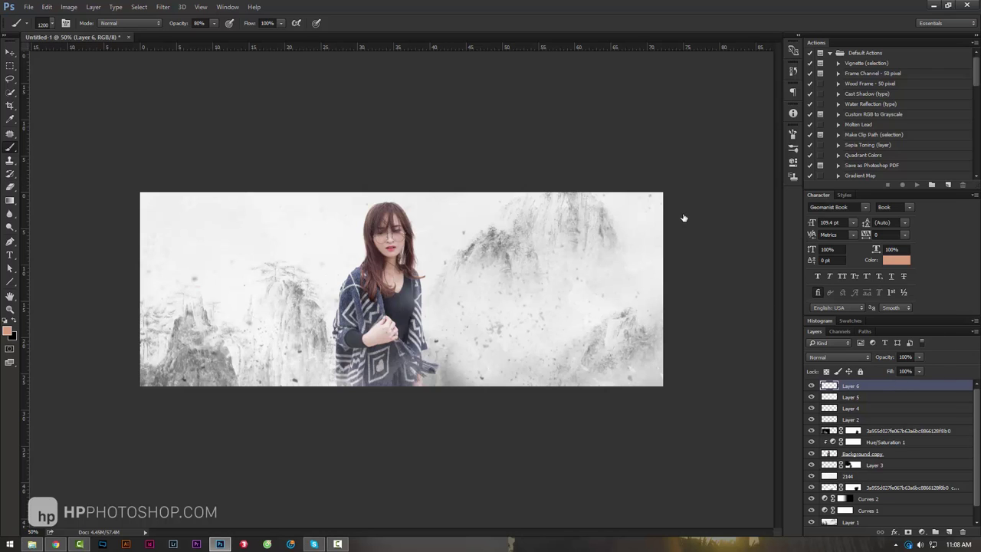
Give Layer 6 an orange Color Overlay layer style.
key("h")
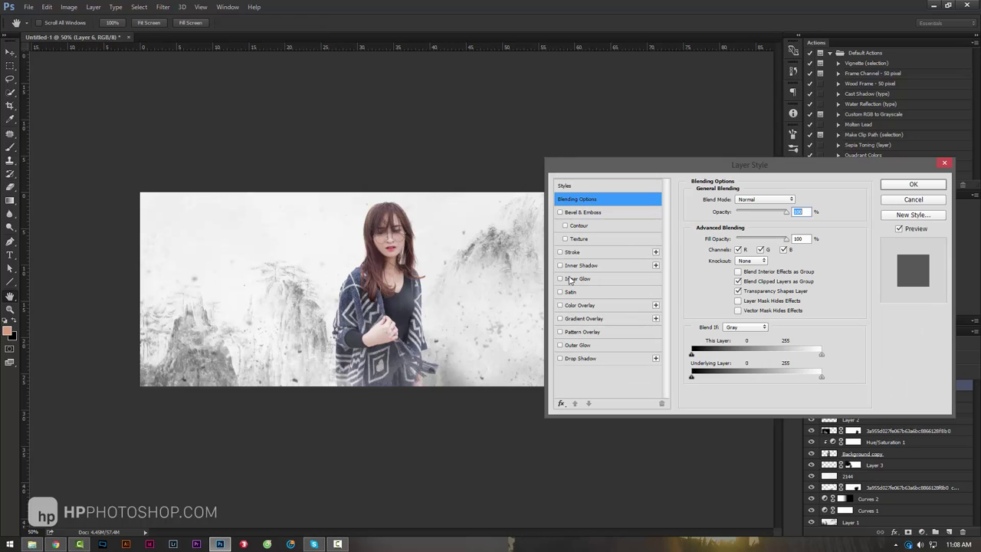
left_click(571, 305)
left_click(803, 203)
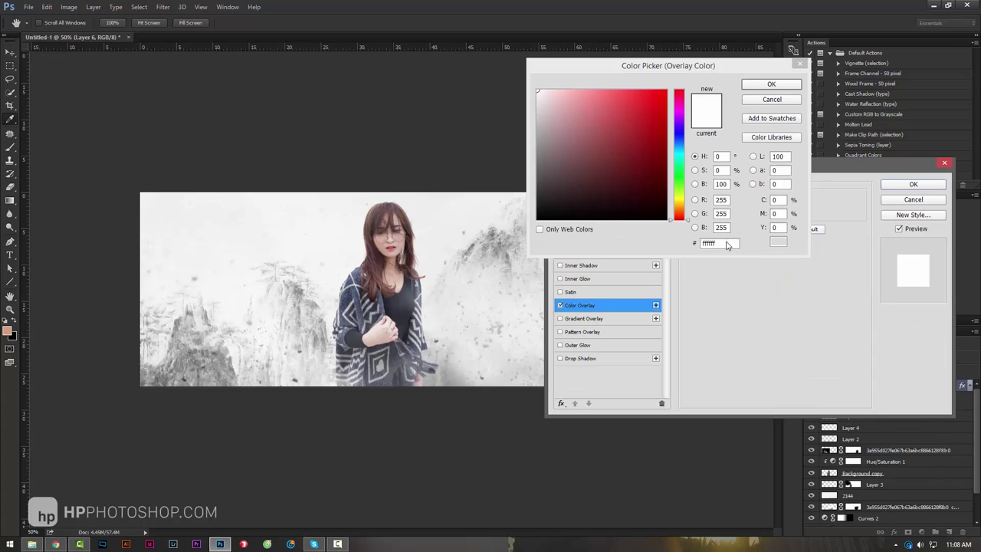
left_click_drag(637, 150, 609, 119)
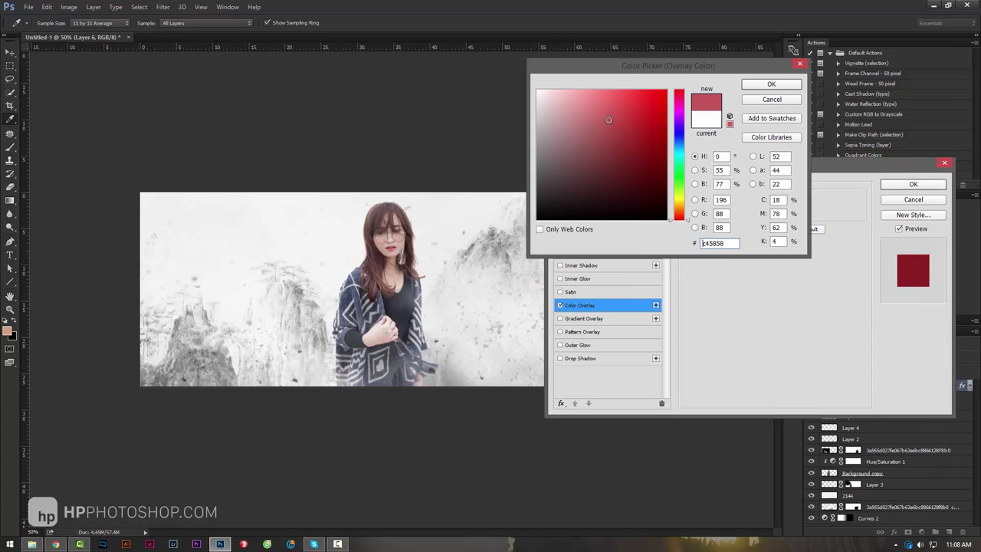
left_click_drag(677, 194, 677, 208)
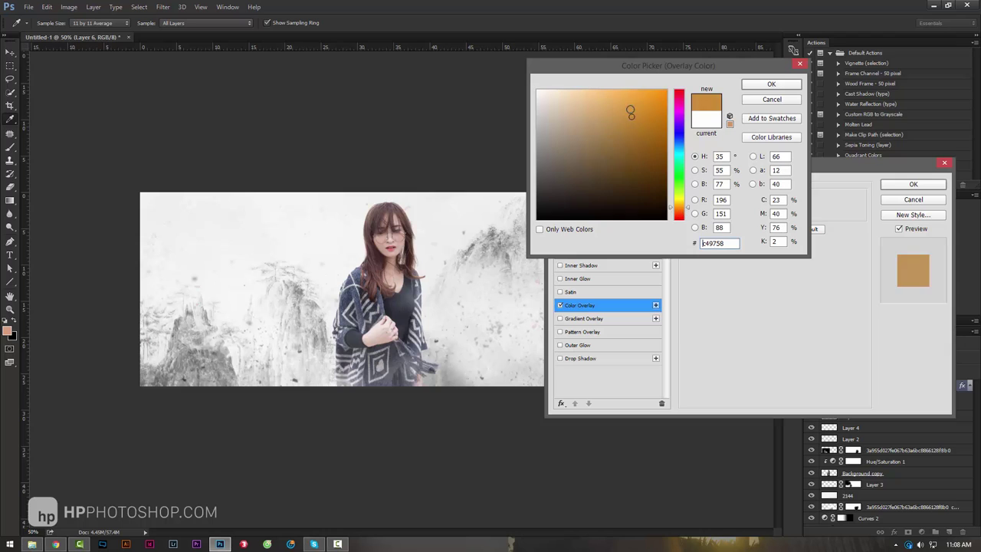
left_click_drag(631, 113, 623, 91)
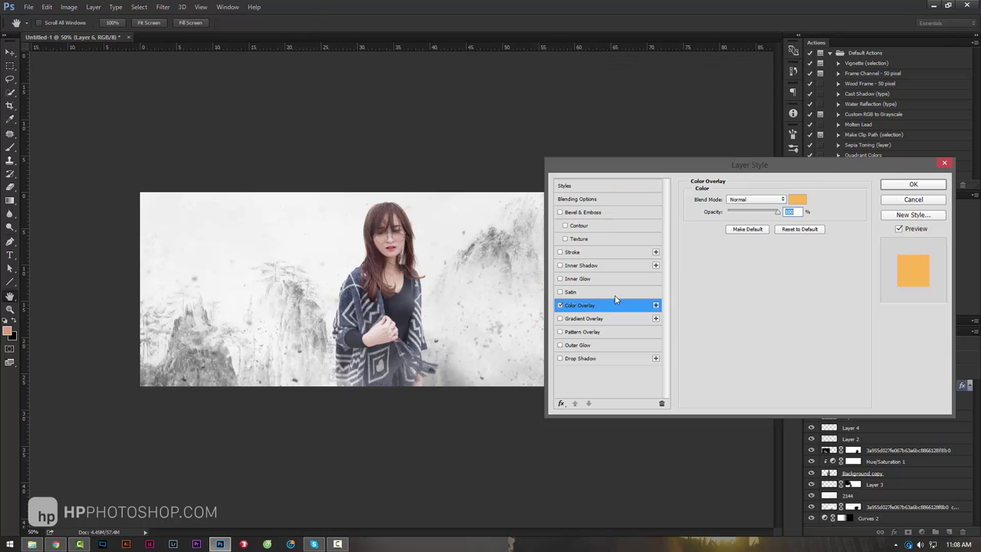
left_click(767, 86)
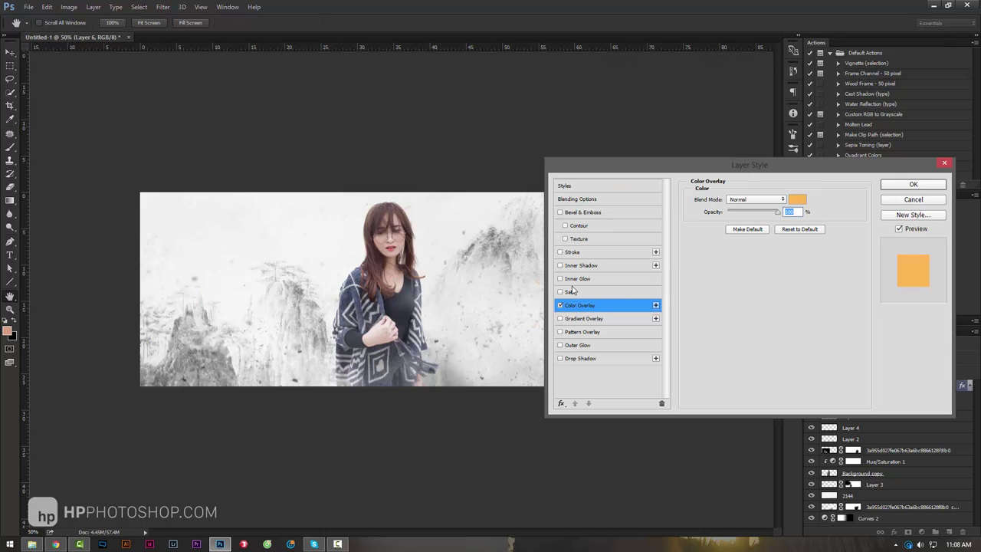
Add an orange-red Outer Glow (Screen, 82%, size 24) and apply the effects.
left_click(574, 346)
left_click(715, 237)
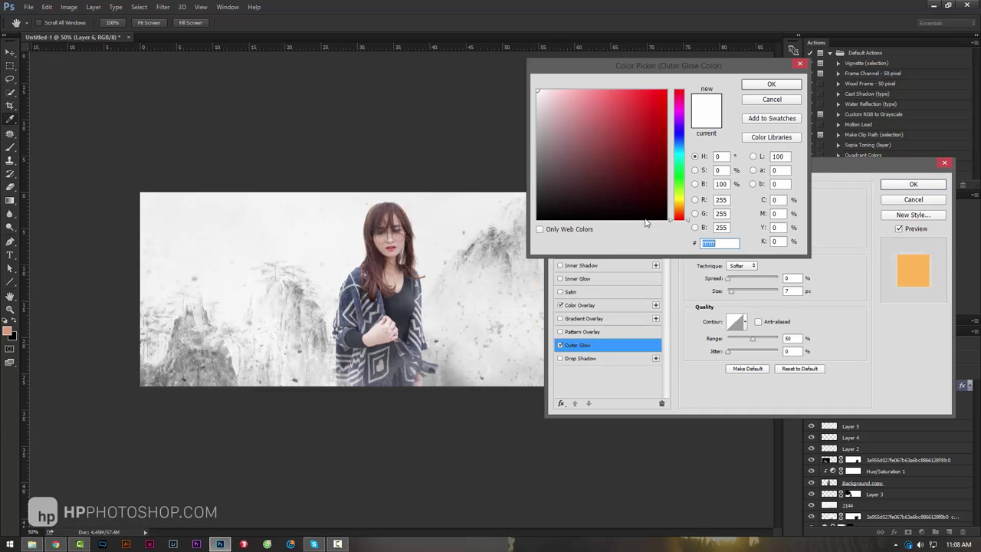
left_click_drag(682, 220, 684, 216)
left_click(650, 90)
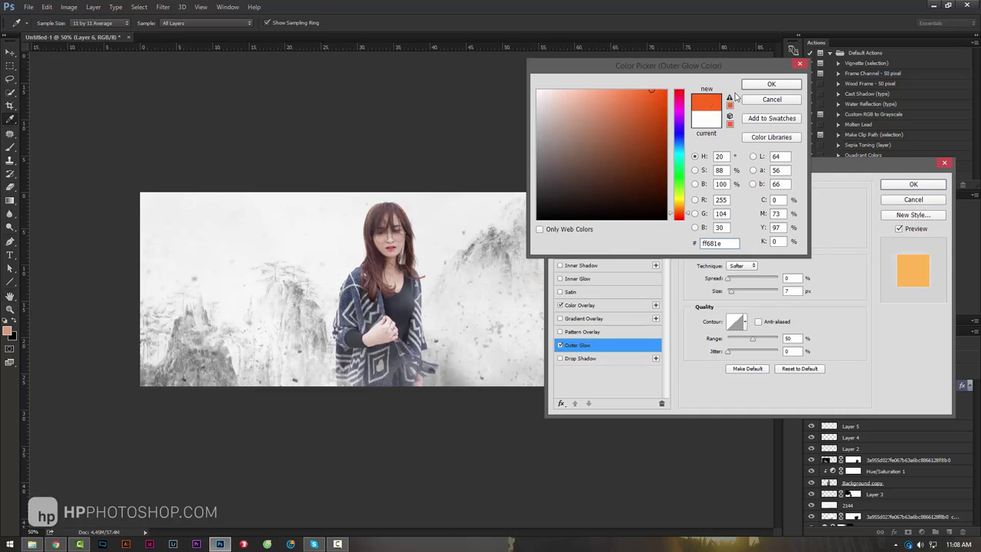
left_click(595, 91)
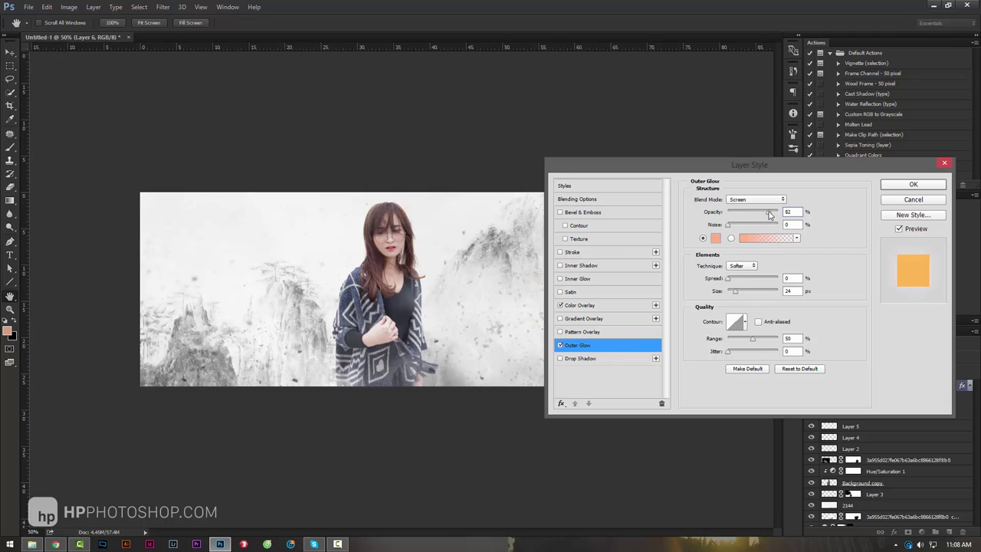
left_click(912, 185)
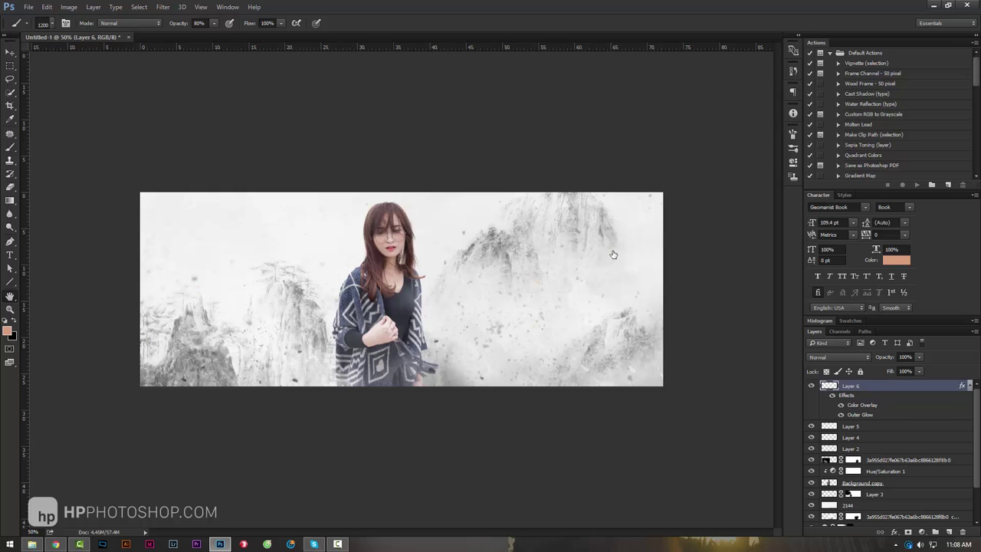
Change Layer 6's Color Overlay colour to pure red (#ff0000) at Normal blend.
left_click(797, 199)
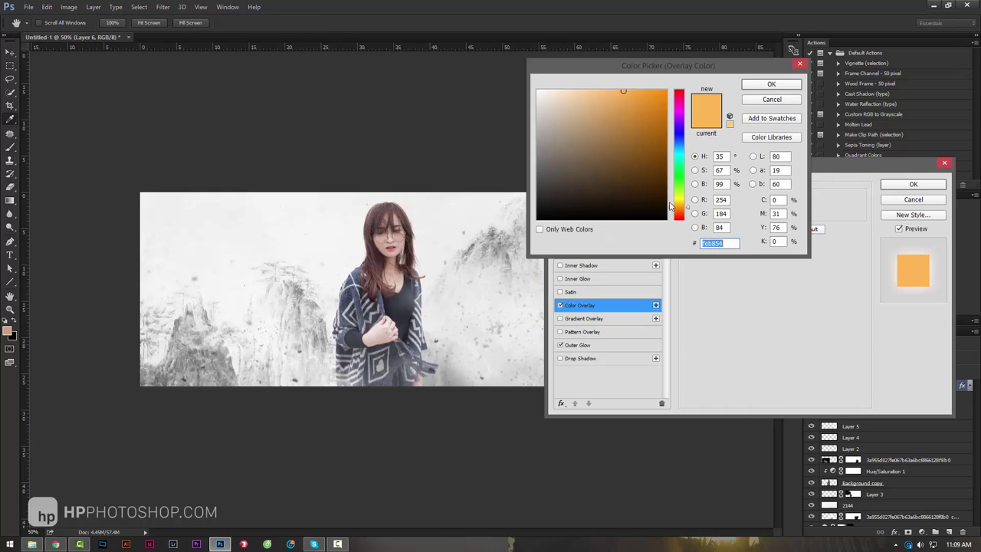
mouse_move(636, 115)
left_mouse_down()
mouse_move(619, 77)
mouse_move(670, 85)
left_mouse_up()
left_click(771, 84)
left_click(770, 199)
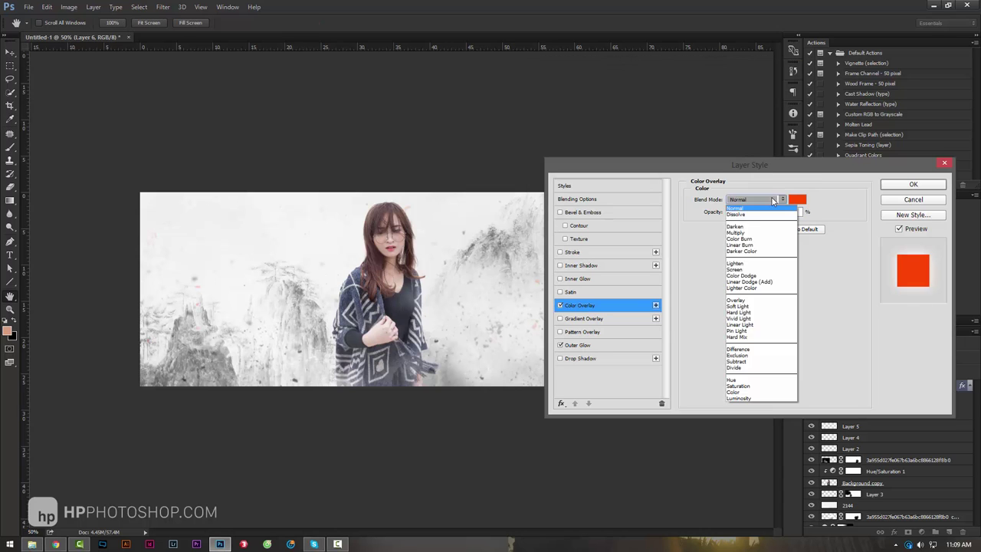
left_click(797, 199)
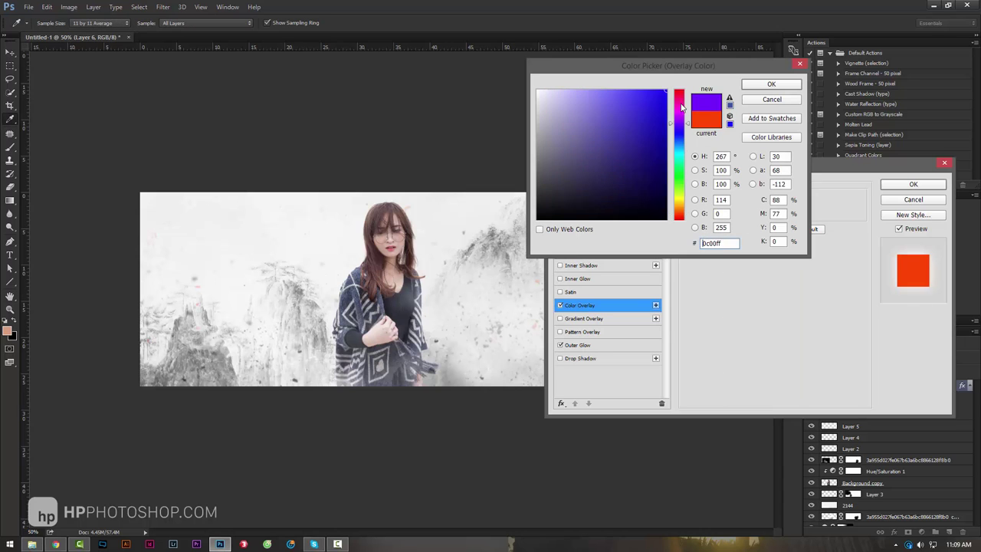
left_click_drag(679, 214, 674, 88)
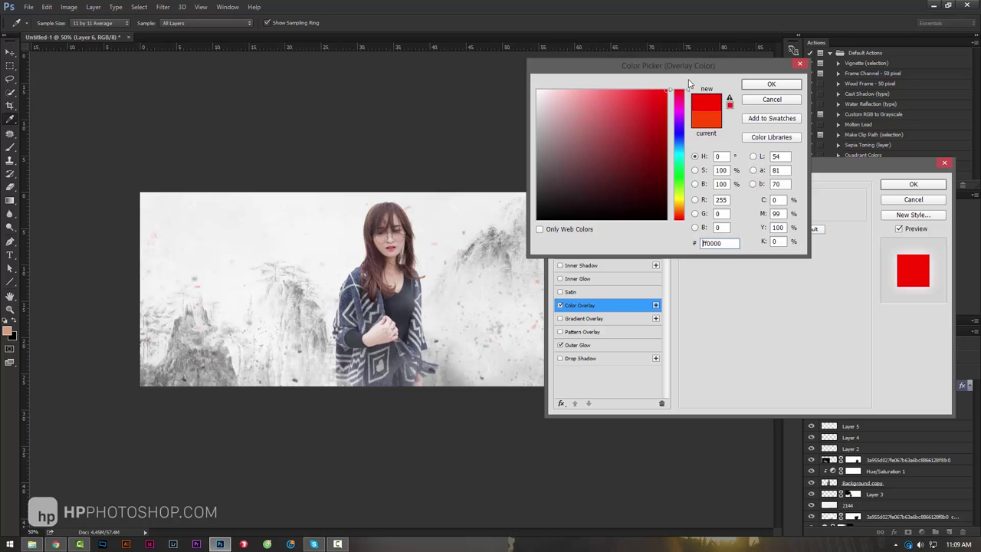
left_click(790, 86)
left_click(602, 187)
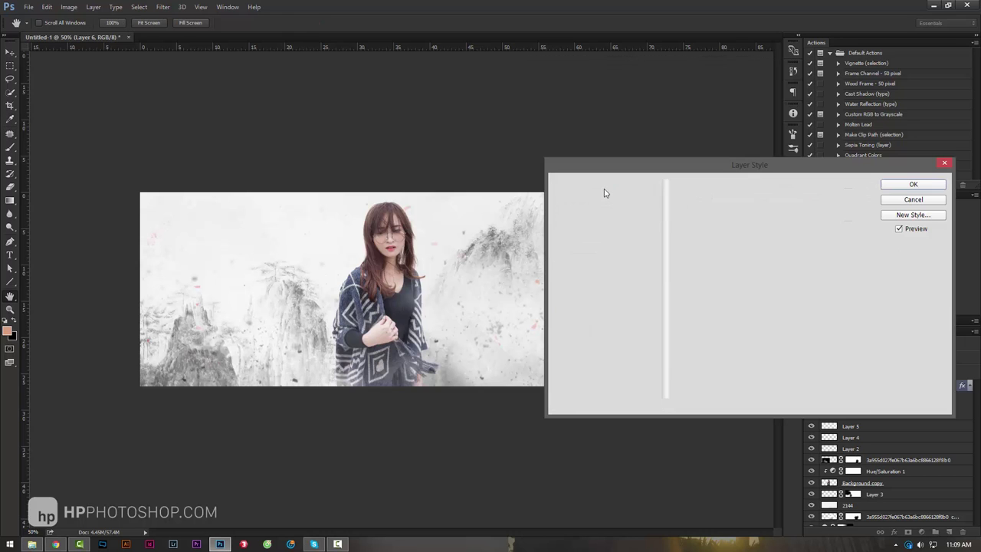
left_click(913, 186)
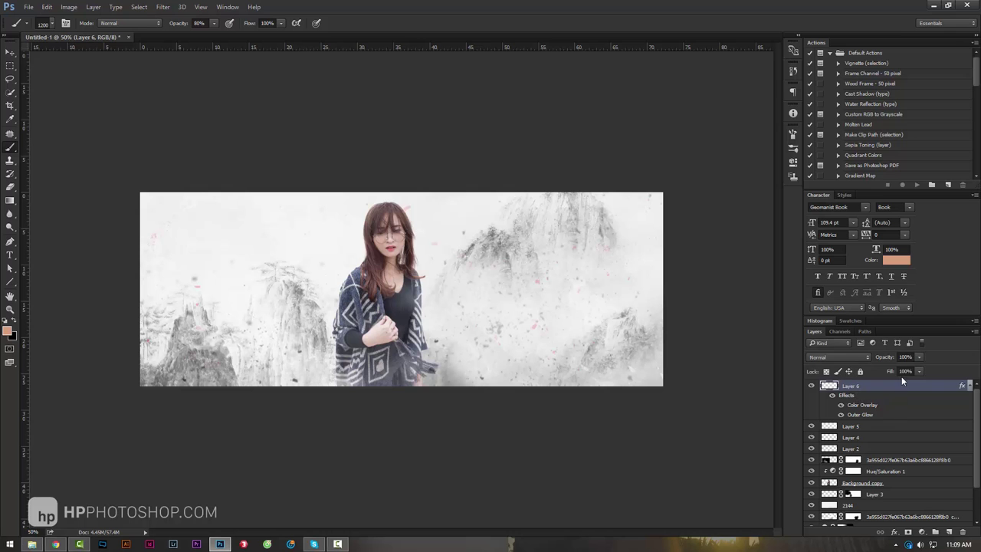
Zoom in on the image, then reopen and close Layer Style unchanged.
key("z")
left_click_drag(198, 316, 215, 325)
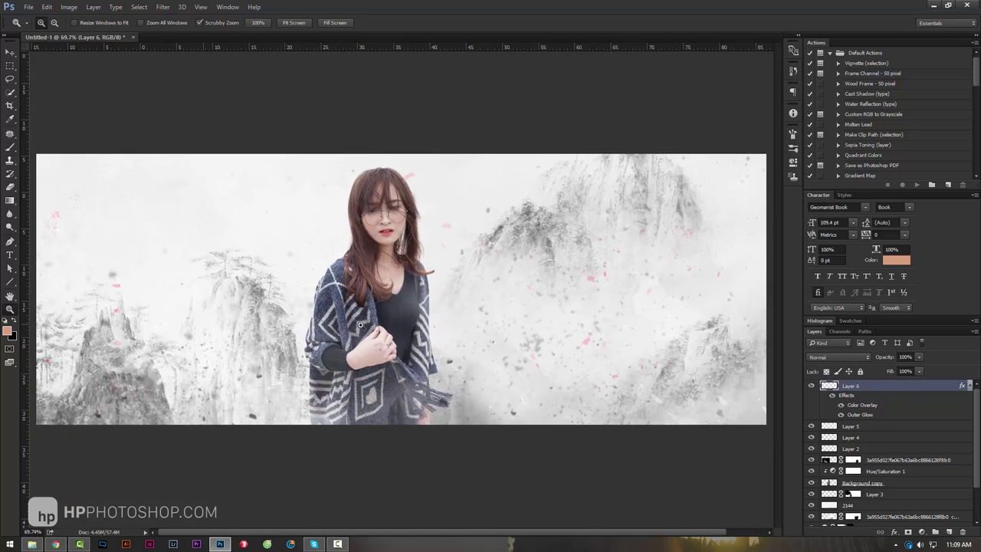
double_click(911, 386)
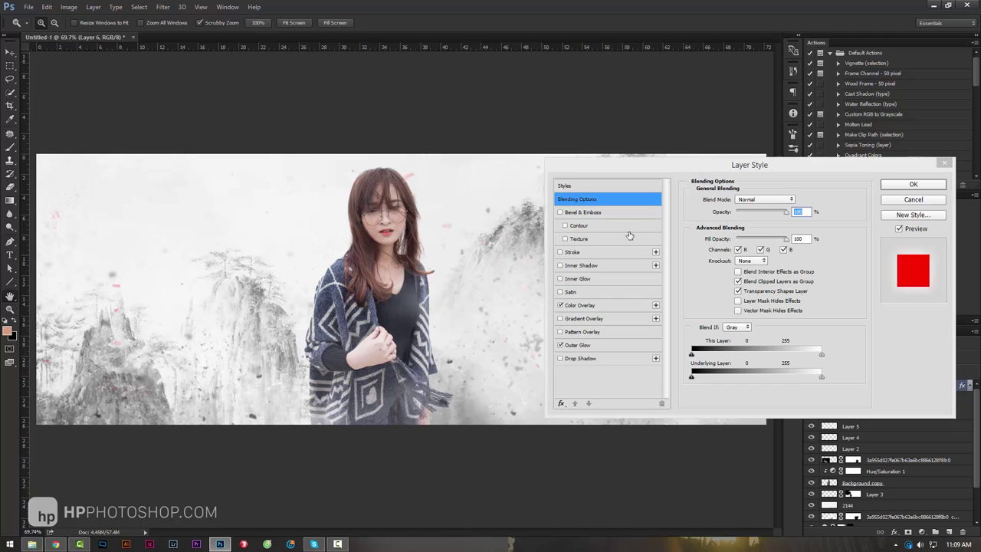
key("Return")
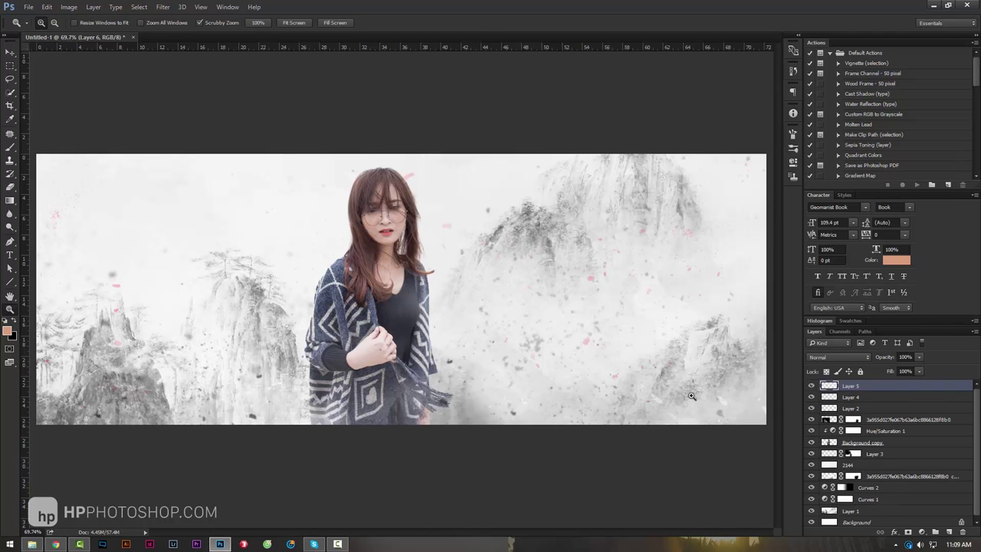
Search Google Images for 'fire dust' in a new Chrome tab.
left_click(56, 544)
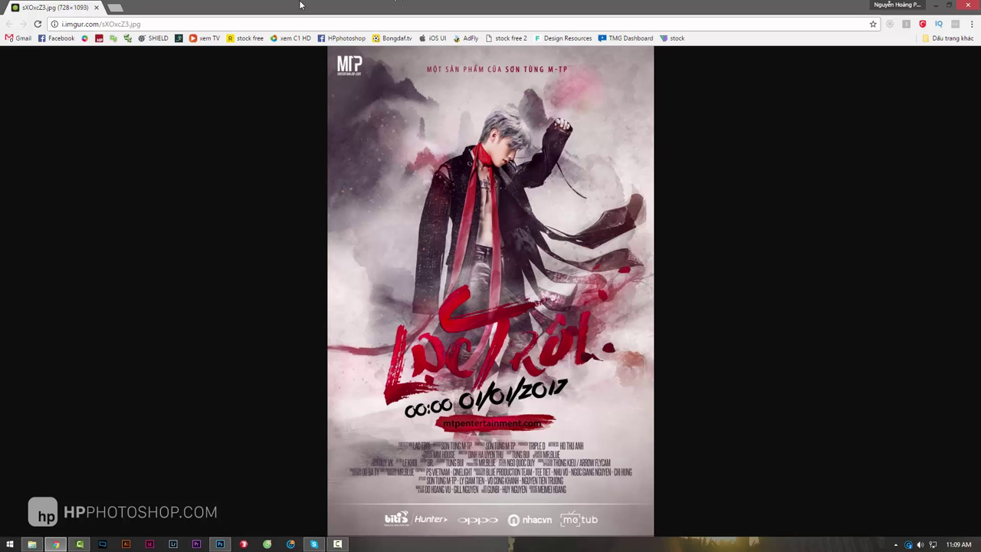
left_click(115, 8)
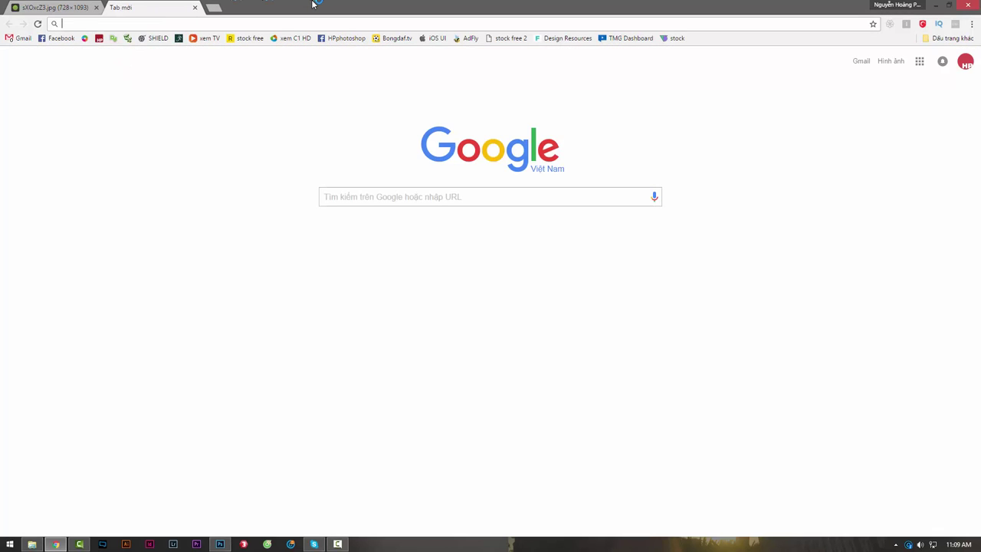
type("f")
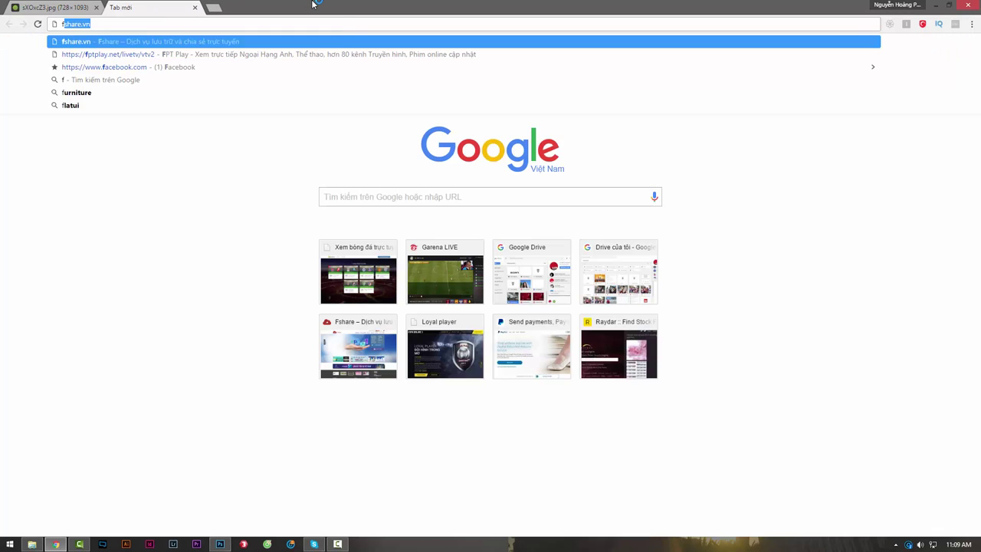
type("ire dust")
key("Return")
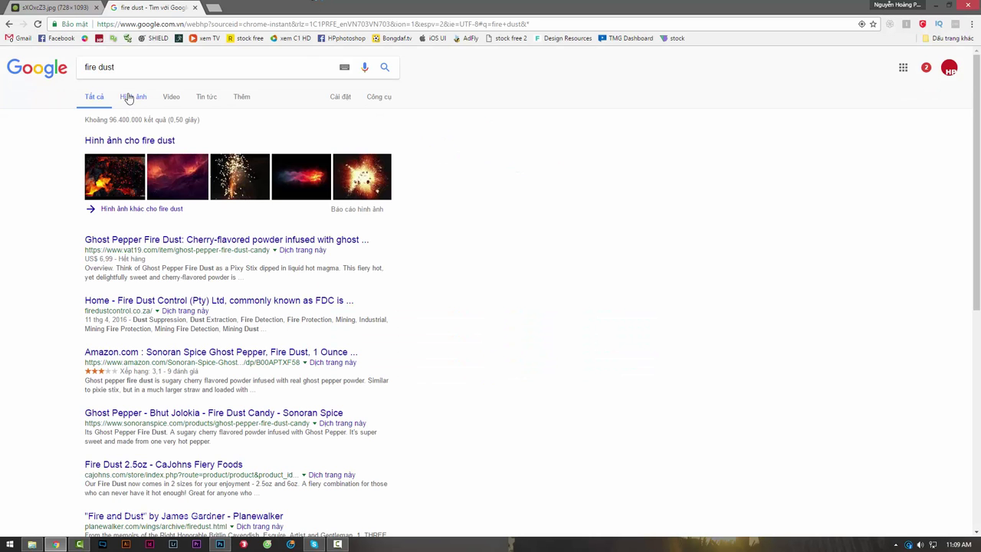
left_click(129, 97)
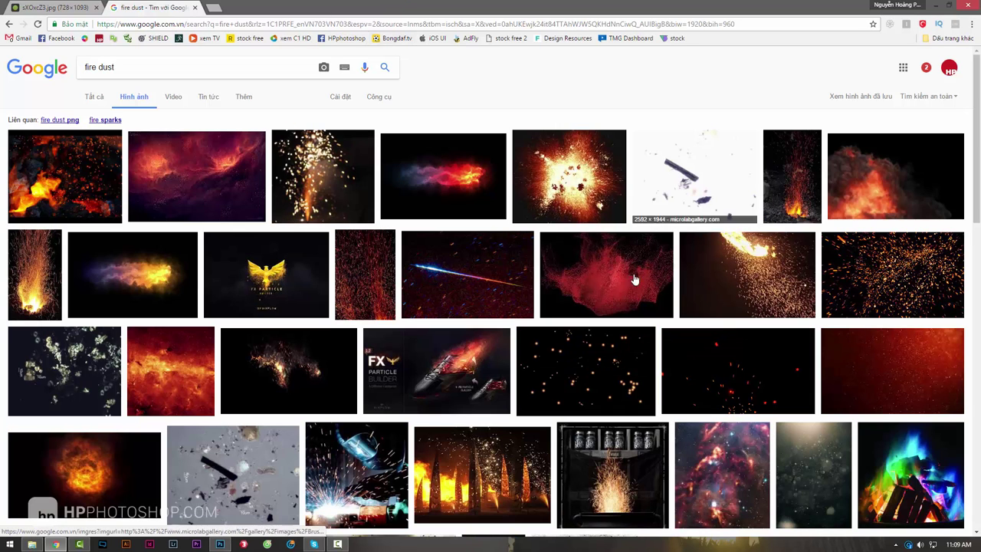
Browse the fire dust image results and preview the dust-in-light image.
scroll(593, 360, "down", 2)
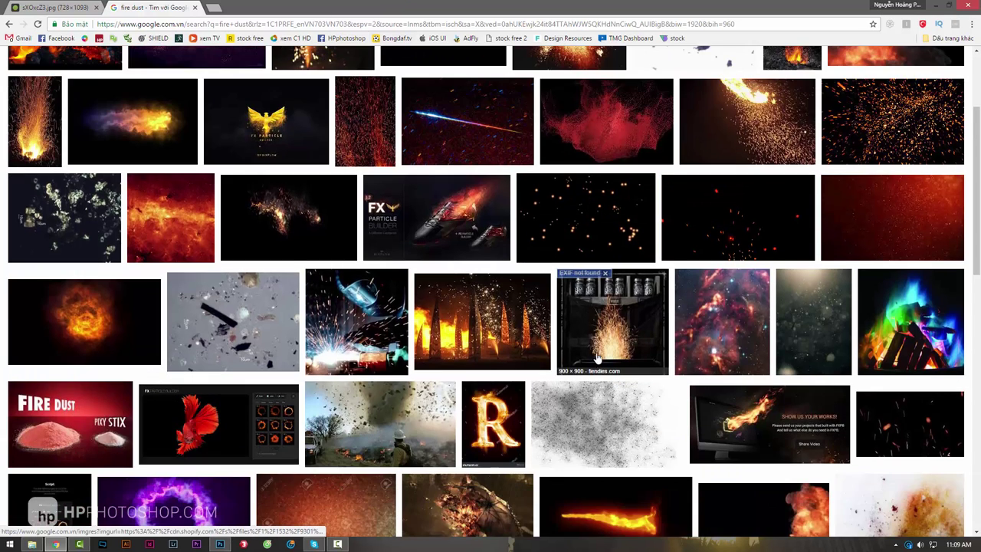
scroll(361, 279, "down", 3)
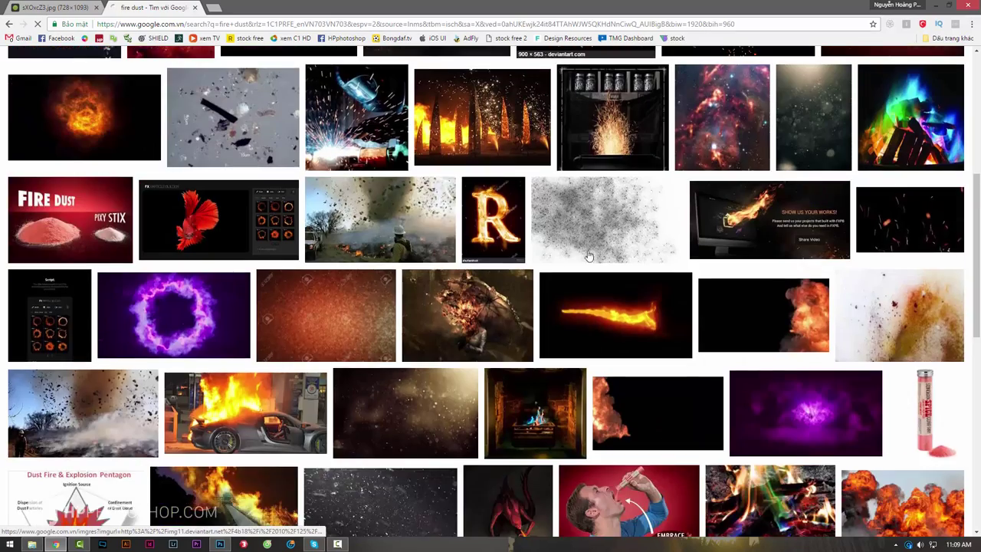
scroll(362, 279, "up", 1)
scroll(361, 278, "up", 2)
scroll(362, 279, "down", 4)
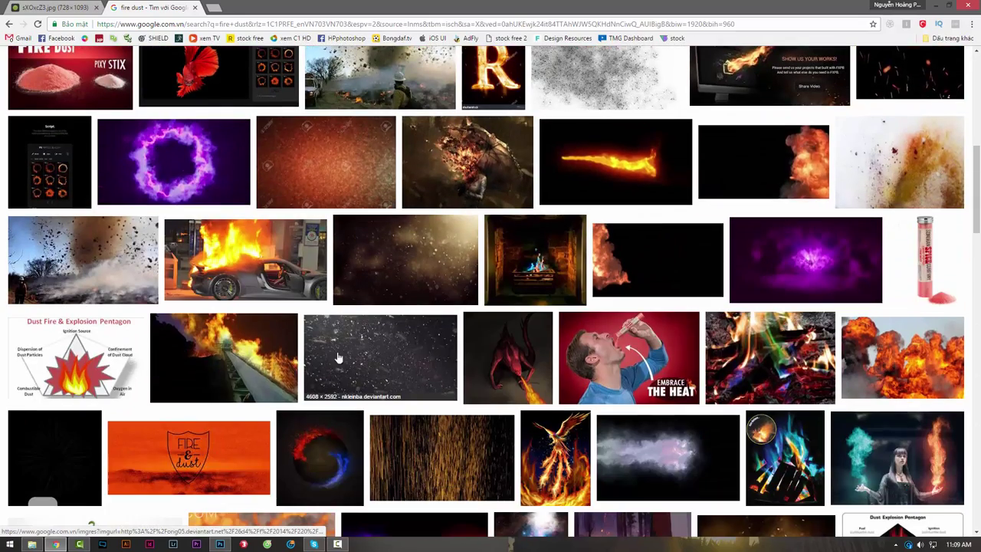
left_click(409, 274)
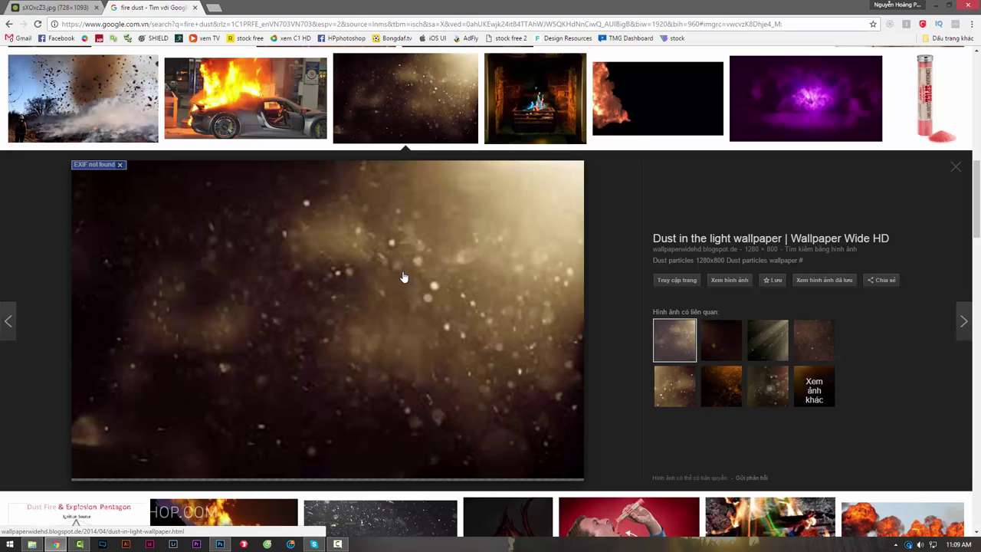
scroll(467, 328, "up", 3)
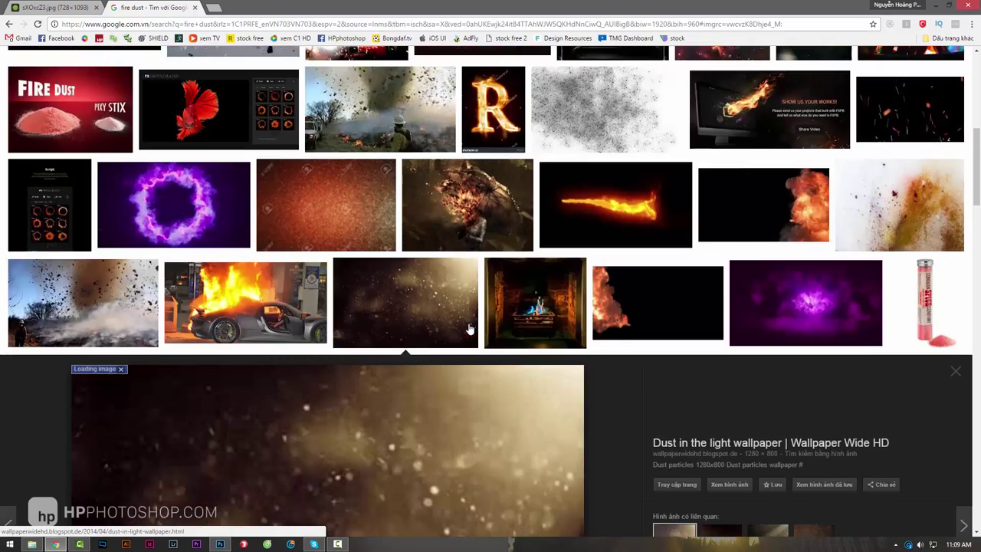
scroll(416, 306, "up", 6)
Filter the fire dust results to large images and scroll through them.
left_click(389, 96)
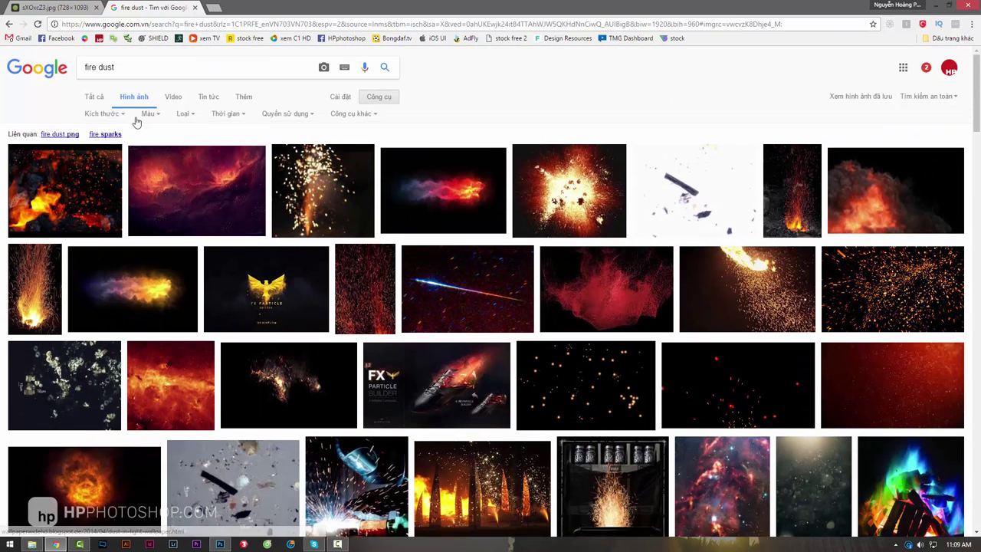
left_click(103, 114)
left_click(95, 147)
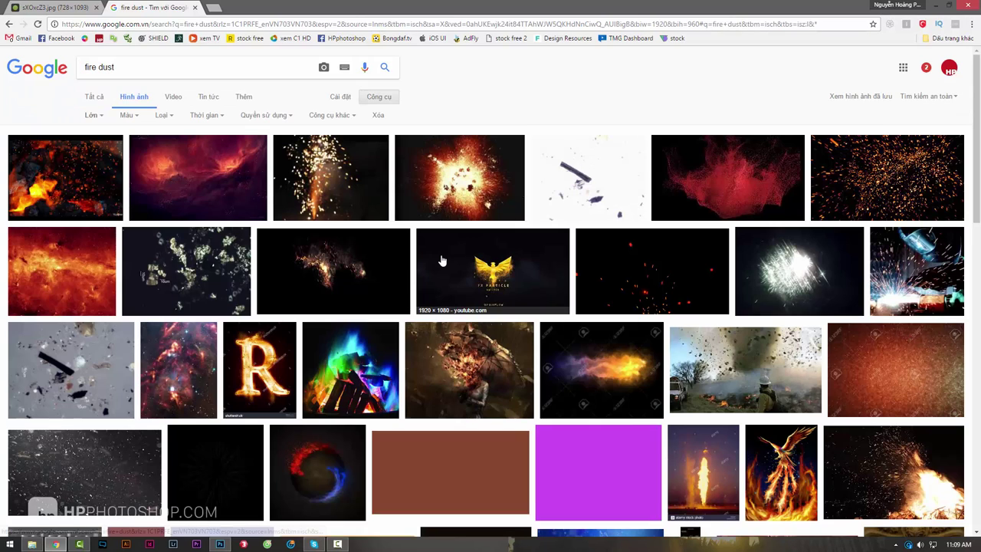
scroll(394, 302, "down", 3)
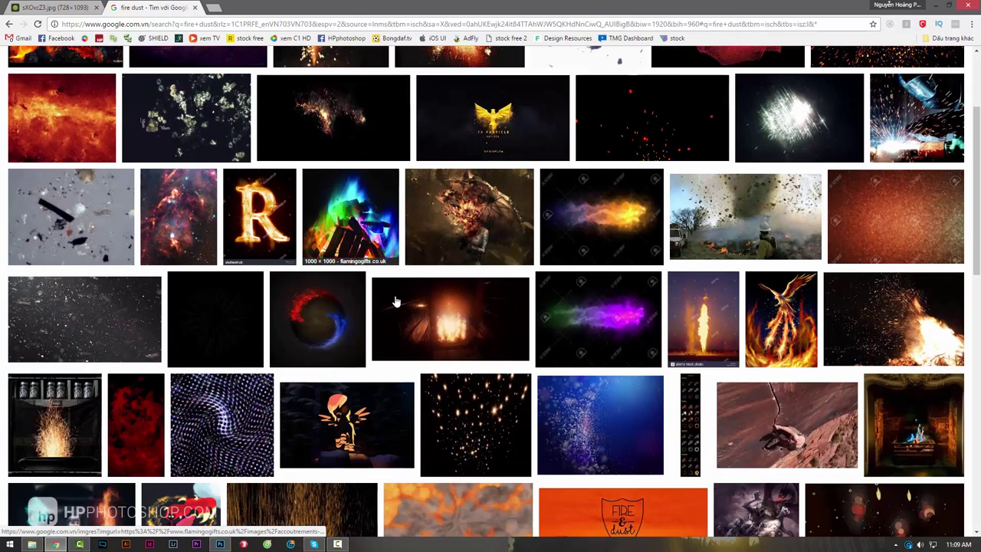
scroll(391, 296, "down", 4)
scroll(392, 296, "down", 4)
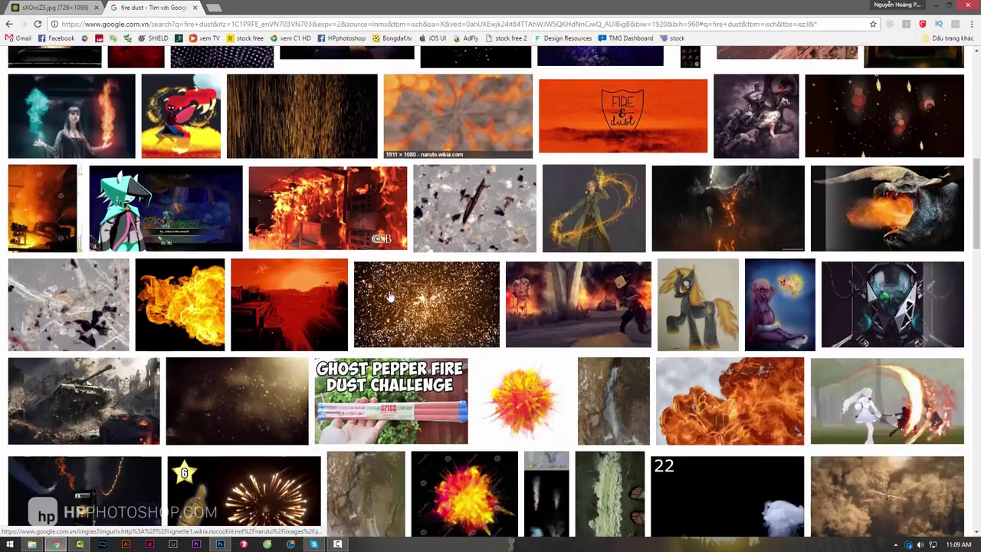
scroll(387, 297, "down", 2)
scroll(383, 299, "down", 2)
scroll(375, 301, "down", 3)
scroll(376, 301, "down", 2)
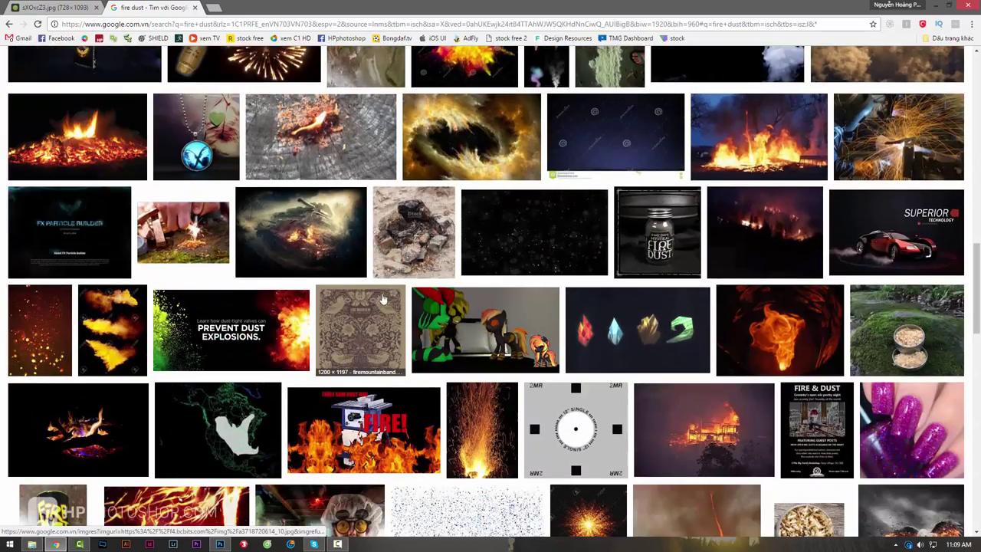
scroll(384, 299, "down", 2)
scroll(390, 297, "down", 1)
scroll(394, 295, "down", 4)
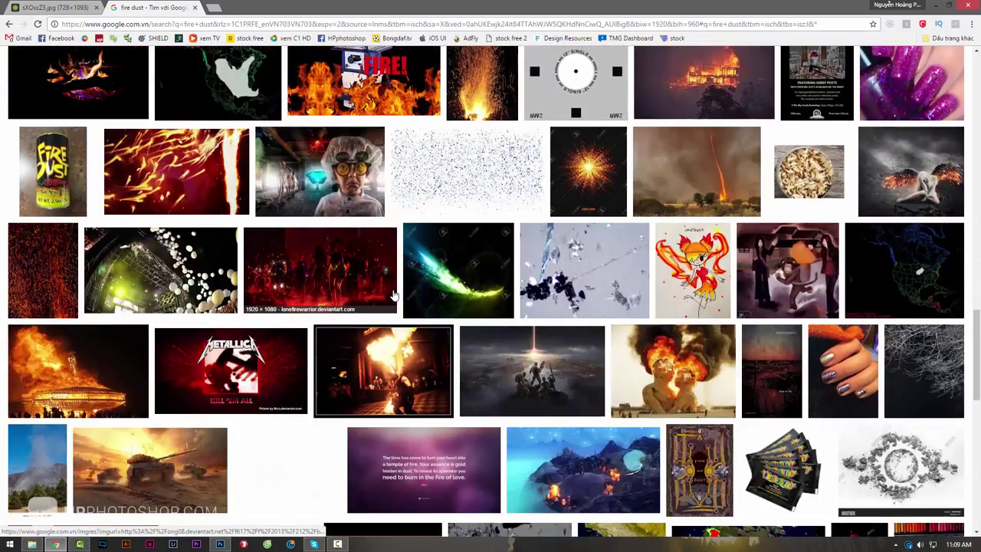
scroll(394, 295, "down", 4)
scroll(392, 297, "down", 4)
scroll(392, 297, "down", 1)
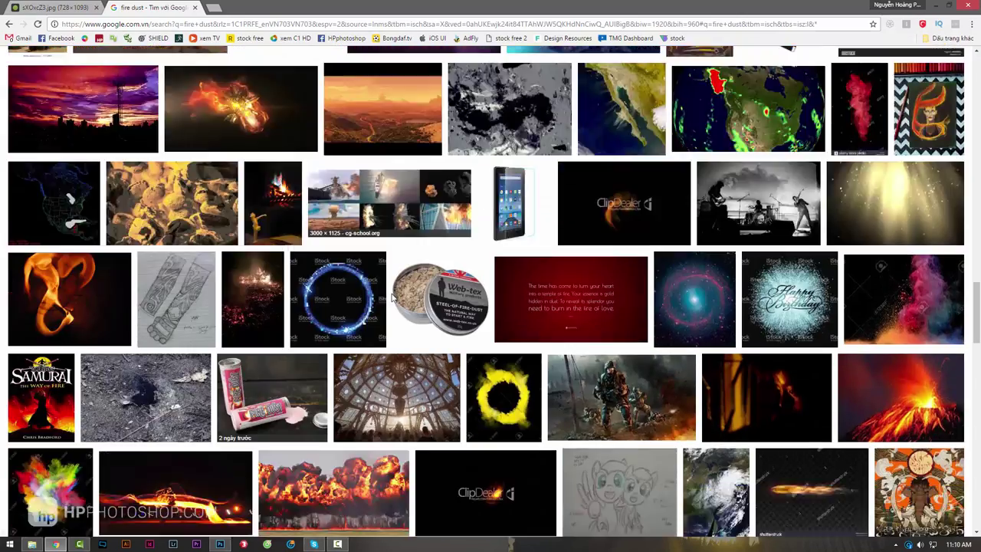
scroll(393, 298, "down", 4)
scroll(391, 293, "down", 1)
scroll(429, 303, "down", 3)
scroll(495, 315, "down", 1)
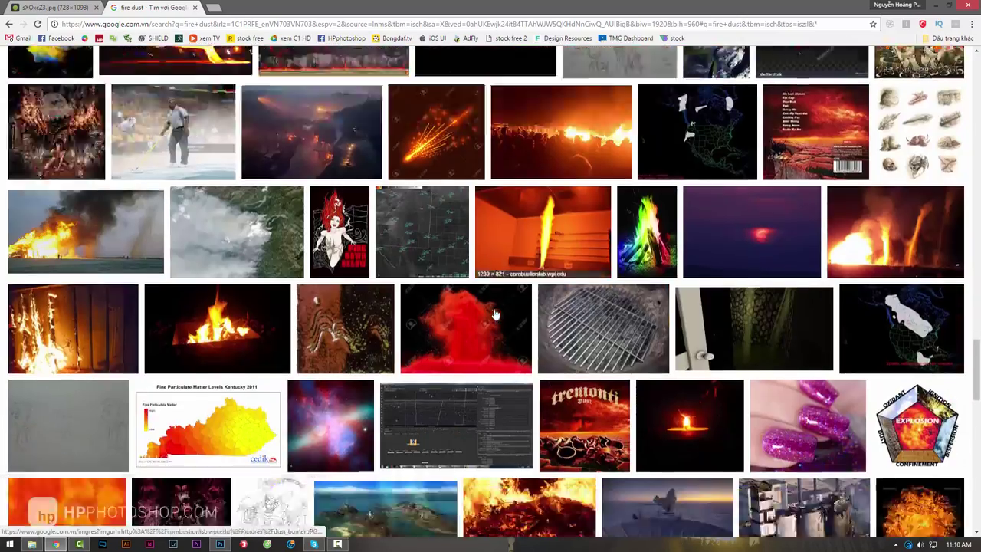
scroll(495, 314, "down", 3)
mouse_move(973, 381)
left_mouse_down()
mouse_move(947, 156)
mouse_move(949, 70)
left_mouse_up()
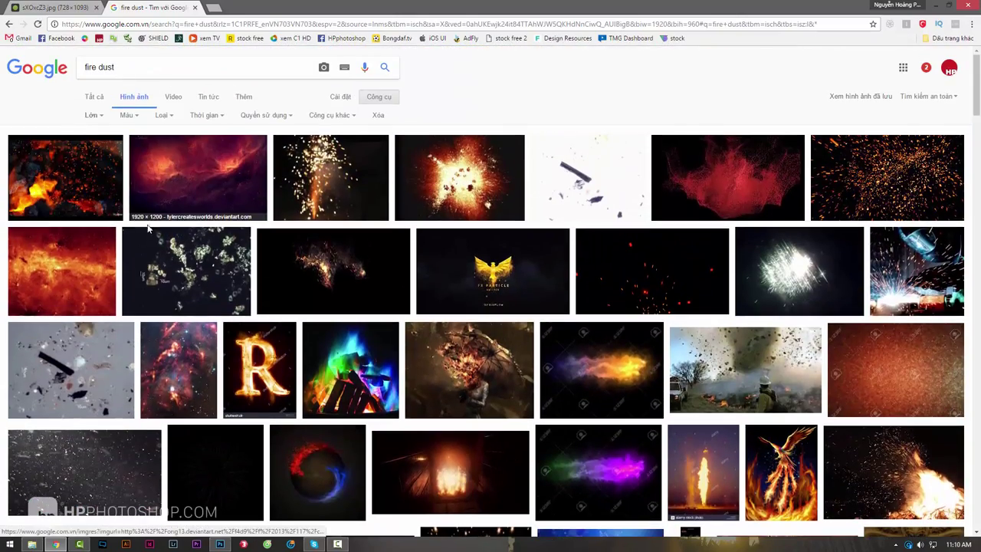
Open the full-size Fire and Dust nebula image in its own tab.
left_click(209, 193)
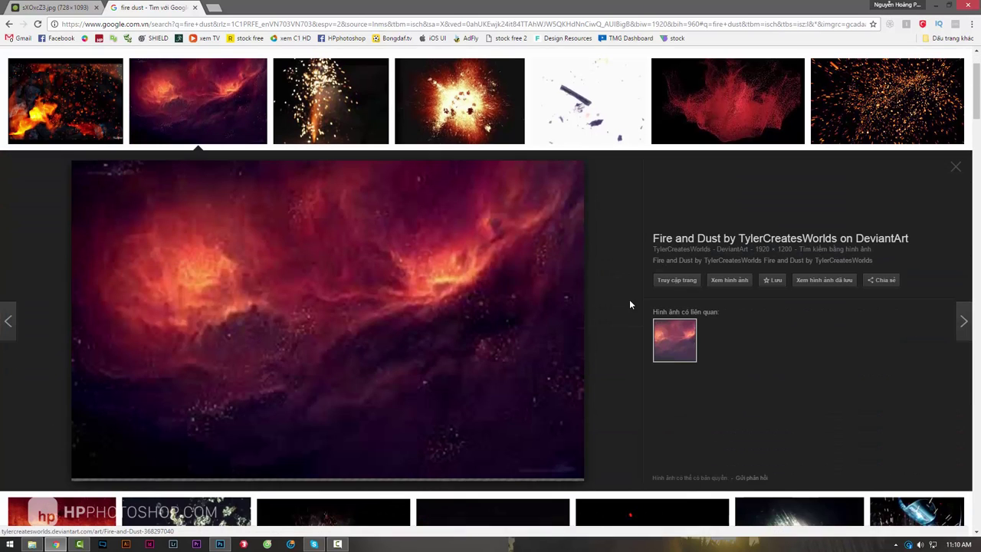
left_click(729, 280)
key("ctrl+shift+Tab")
scroll(445, 291, "down", 3)
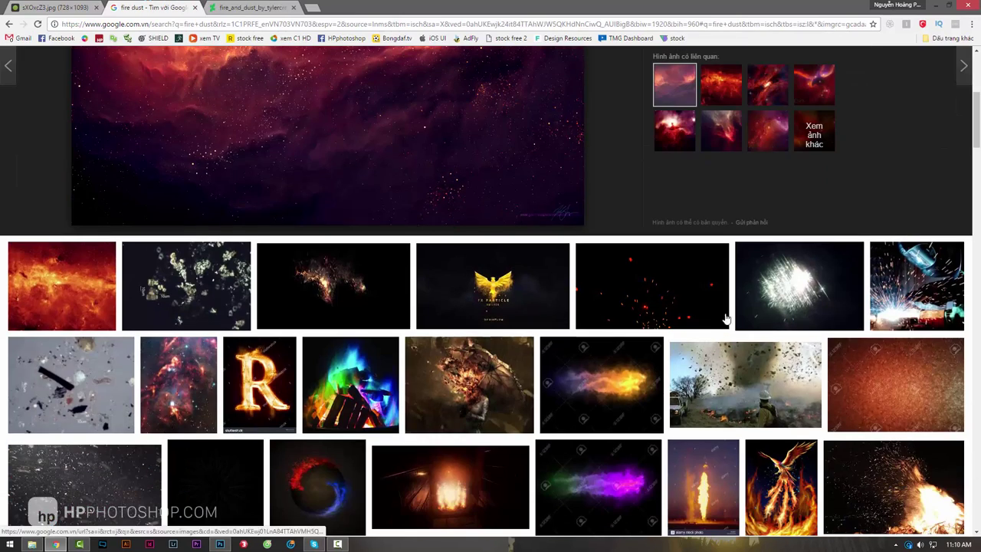
Preview related spark images, including Fire Sparks HD and 4K Fire Embers 02.
left_click(671, 295)
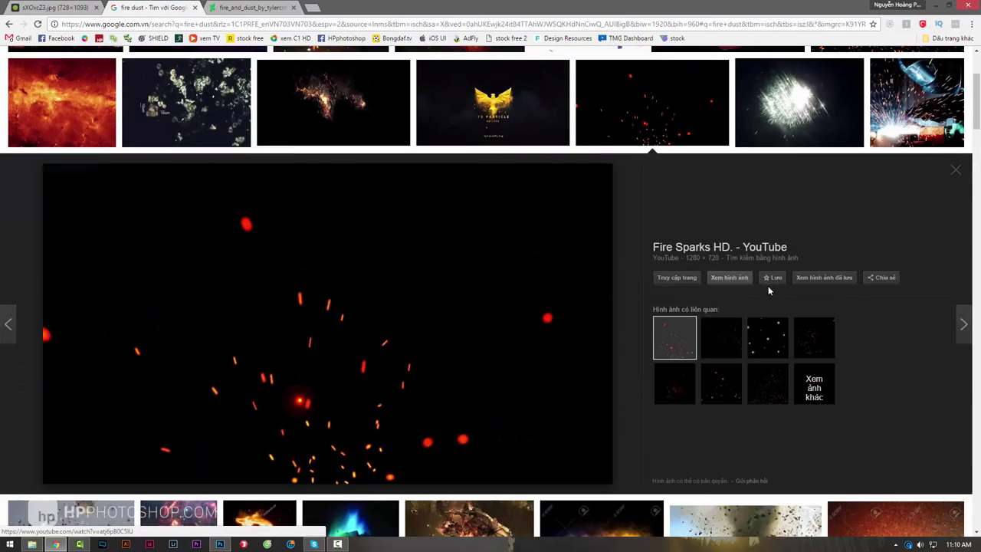
left_click(727, 350)
left_click(769, 392)
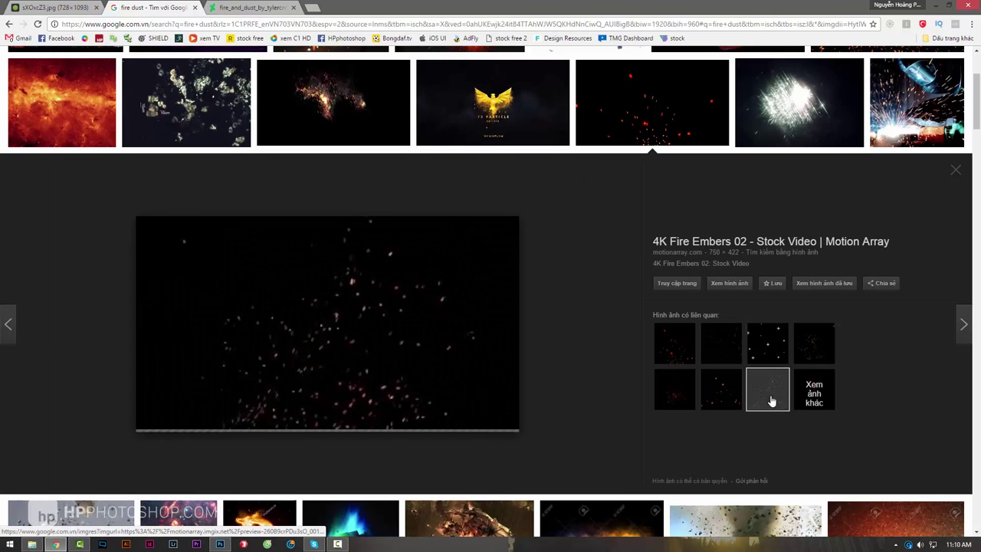
left_click(730, 354)
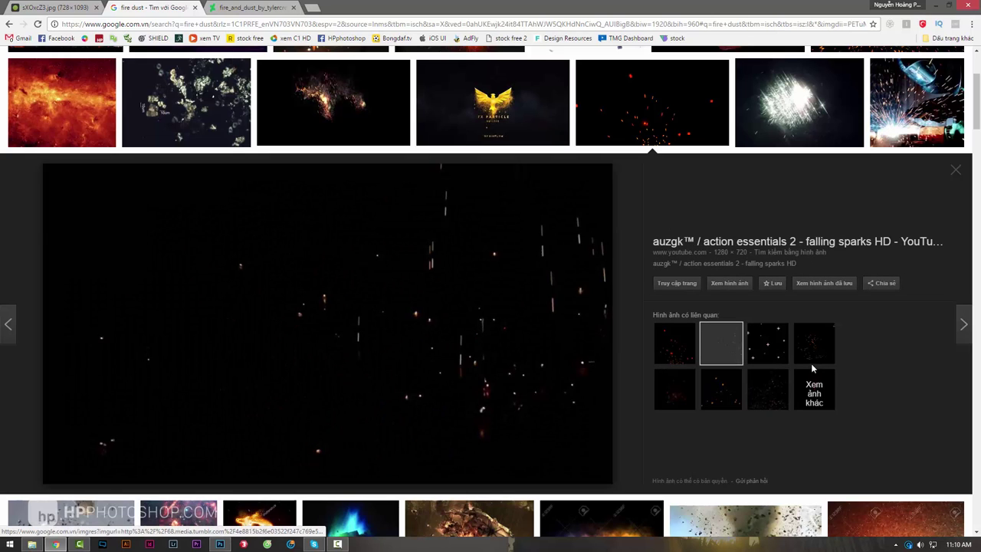
left_click(812, 351)
left_click(724, 359)
scroll(493, 347, "down", 5)
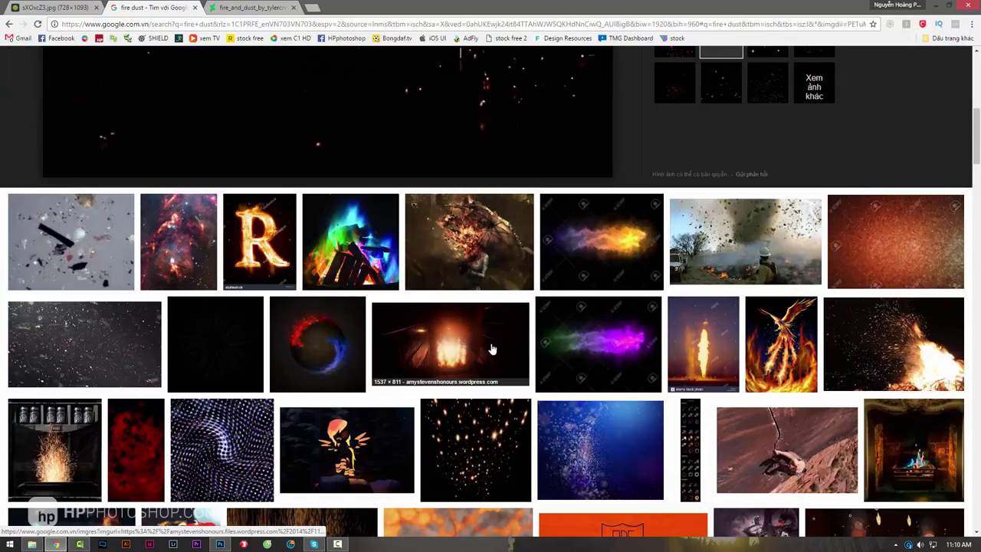
scroll(492, 348, "down", 3)
scroll(493, 348, "up", 1)
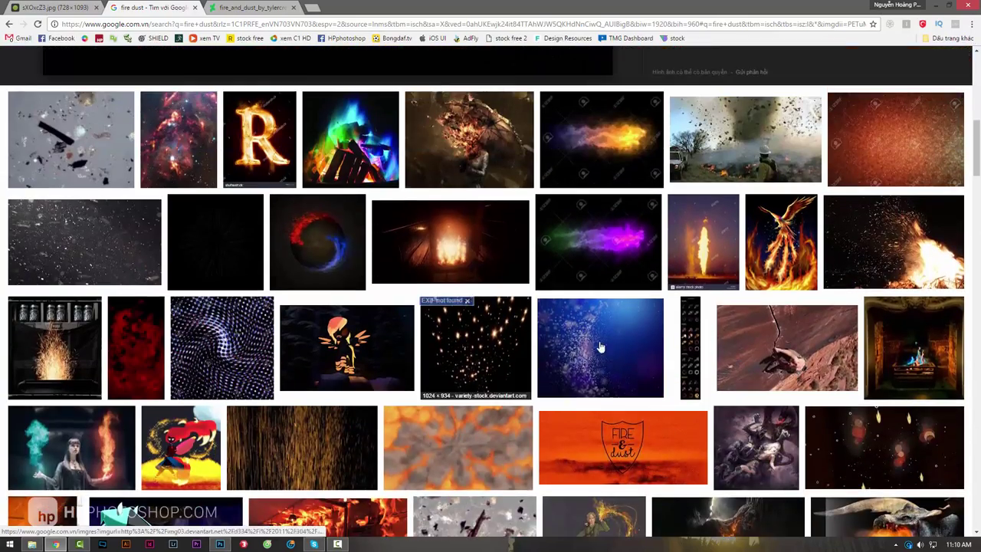
Preview the bonfire sparks, Bbq Fire, Fuegos Artificiales and Fire, Sparks, Flame images.
left_click(893, 245)
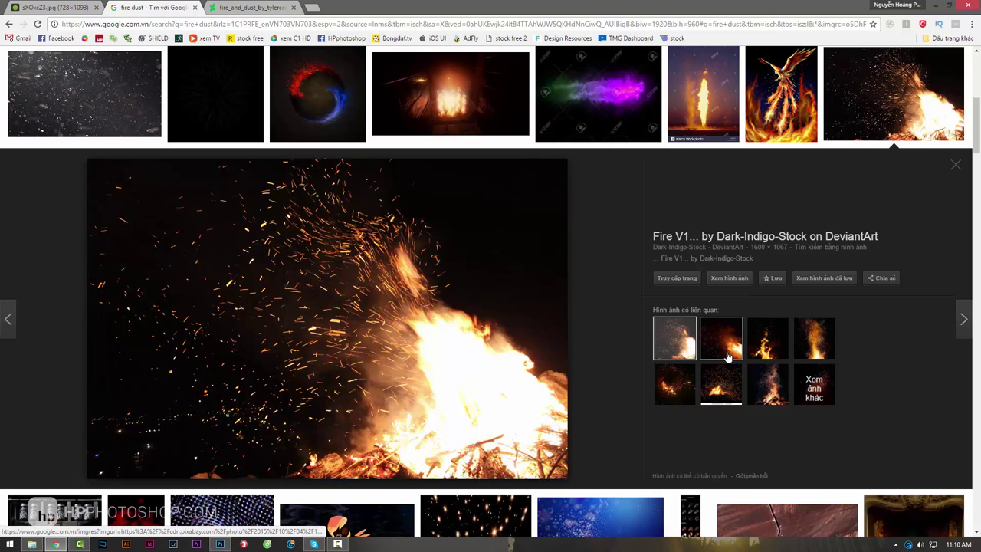
left_click(725, 394)
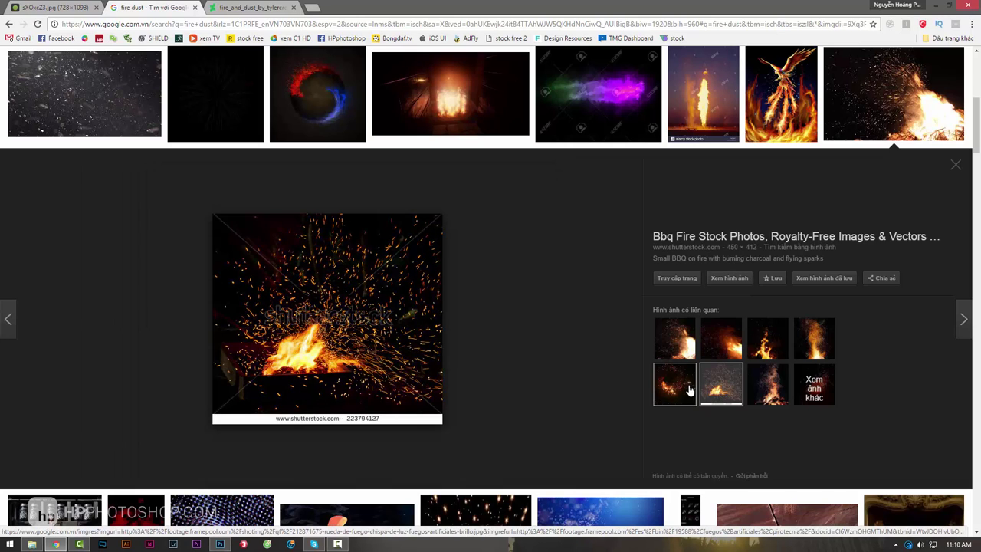
left_click(685, 387)
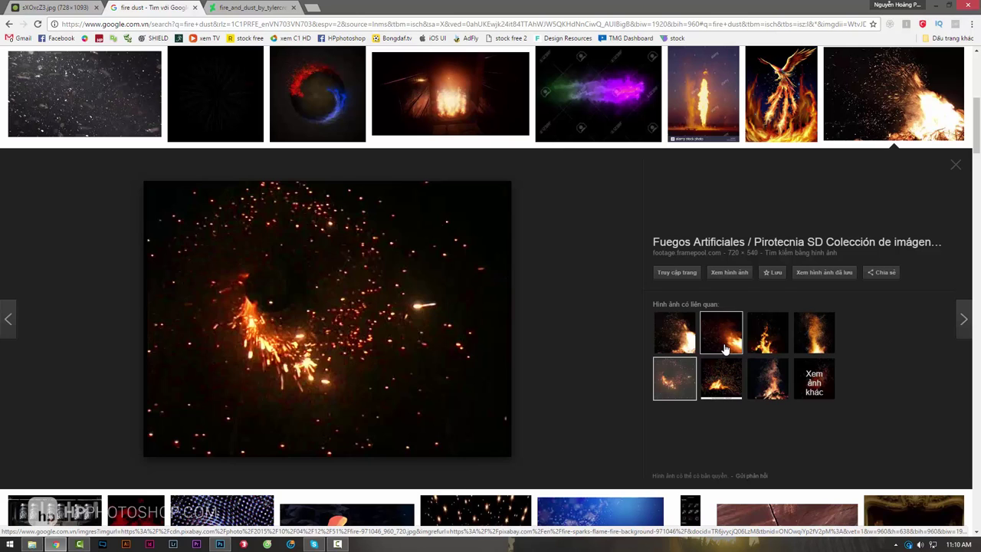
left_click(725, 348)
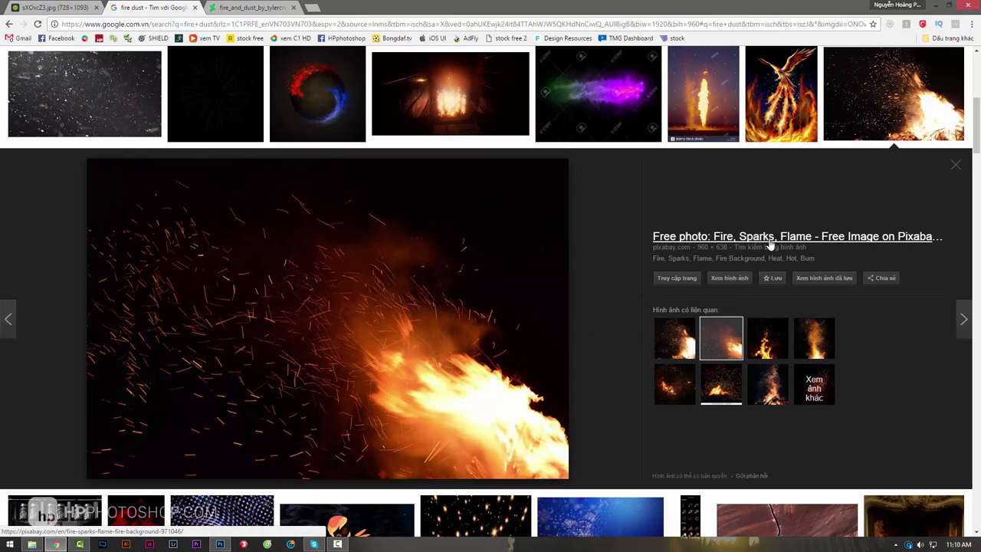
scroll(410, 298, "up", 3)
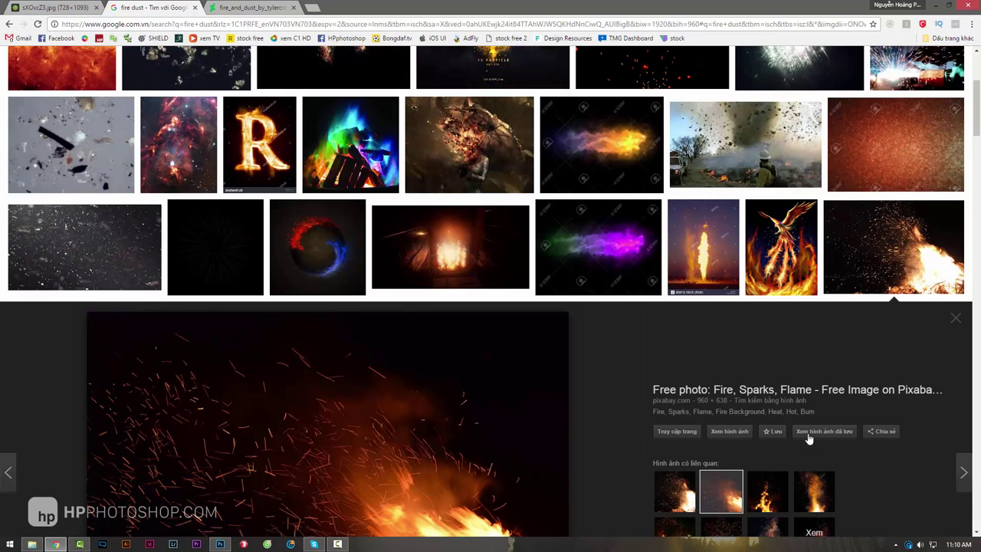
scroll(445, 357, "up", 3)
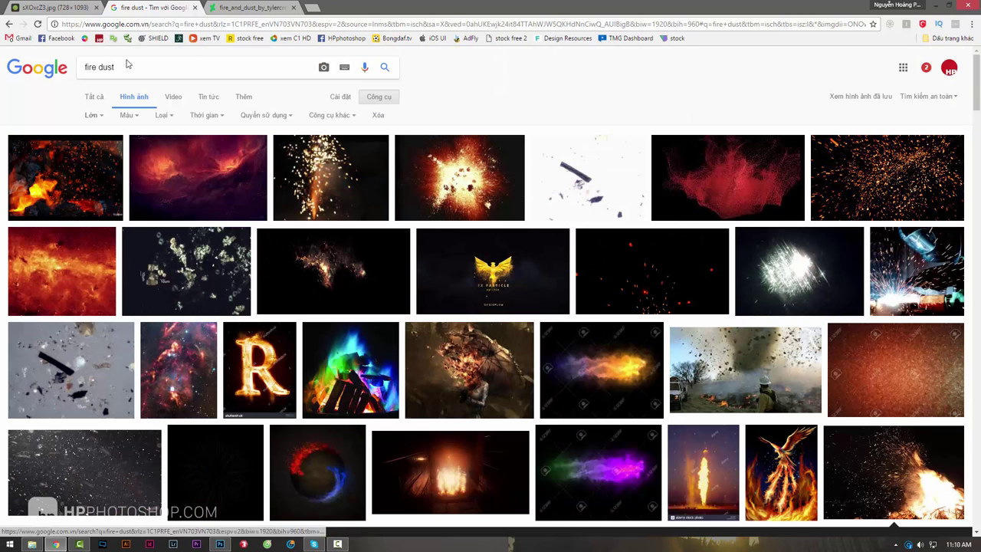
left_click_drag(125, 66, 57, 80)
Search images for 'sparks' and preview the Bonfire sparks image.
type("spark")
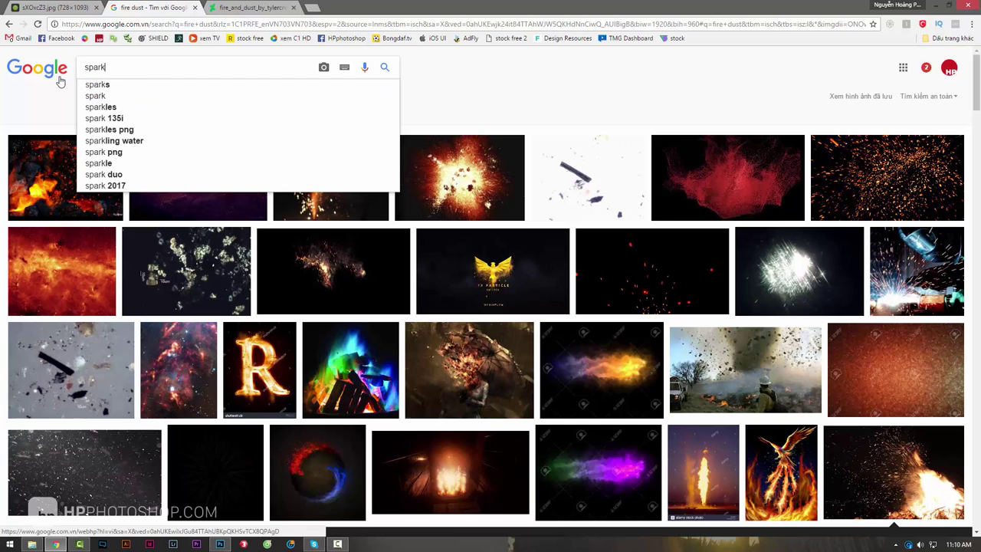
type("s")
key("Return")
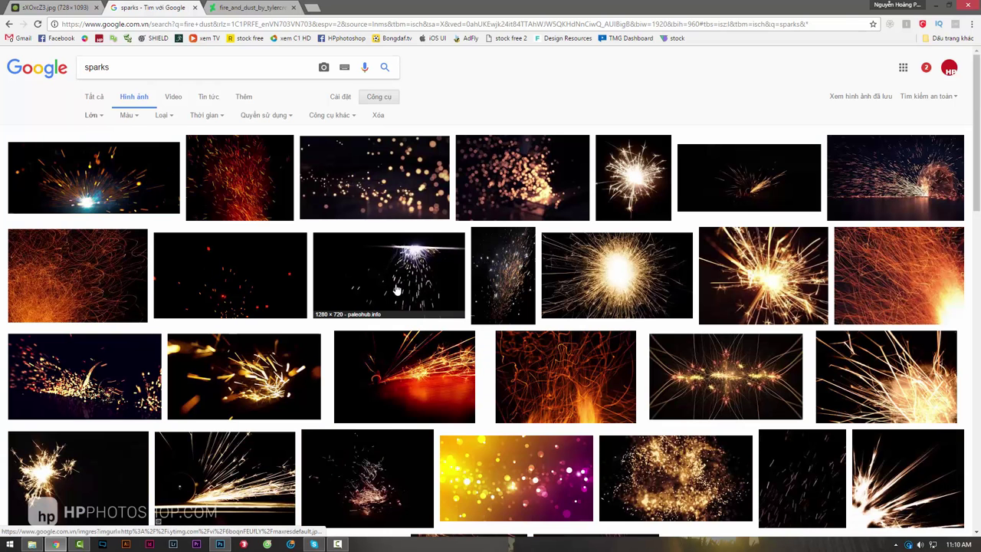
scroll(397, 290, "down", 2)
scroll(360, 329, "down", 2)
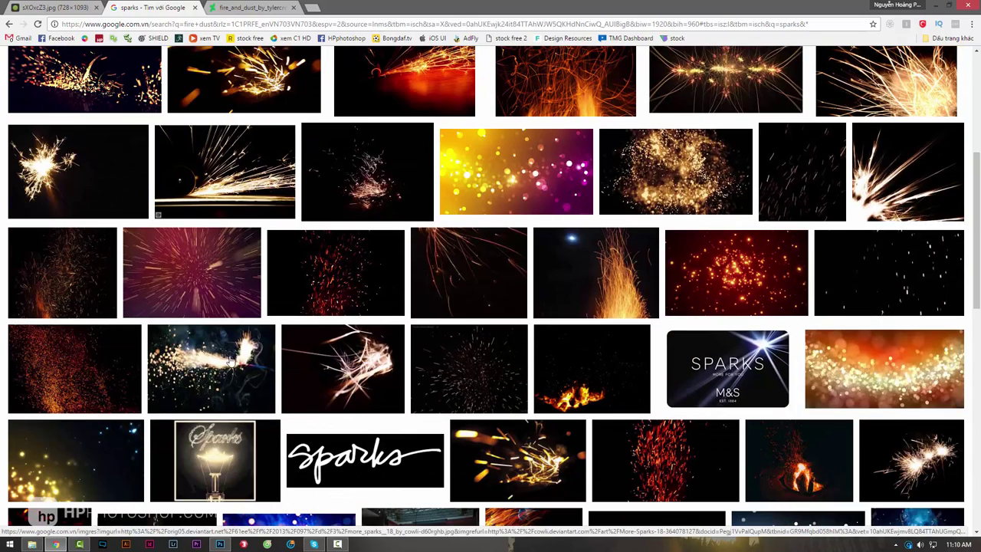
scroll(219, 295, "down", 2)
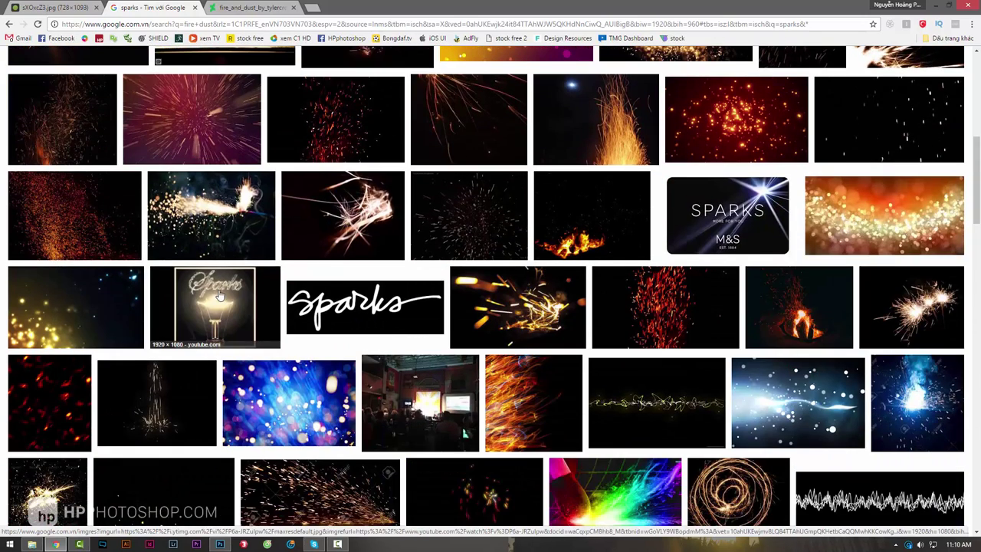
left_click(799, 310)
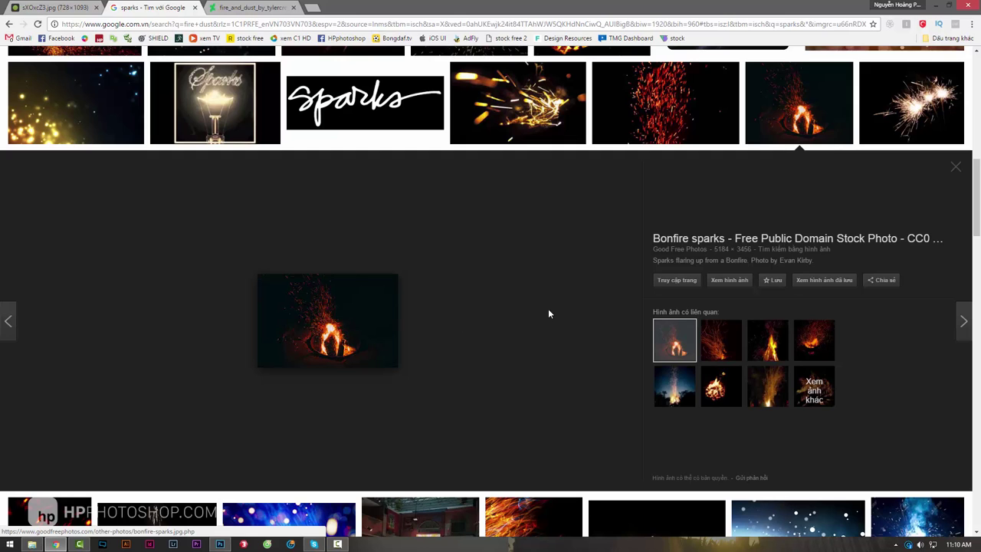
Scroll the sparks results and open the blurred glowing sparks photo full size in a new tab.
scroll(442, 282, "up", 3)
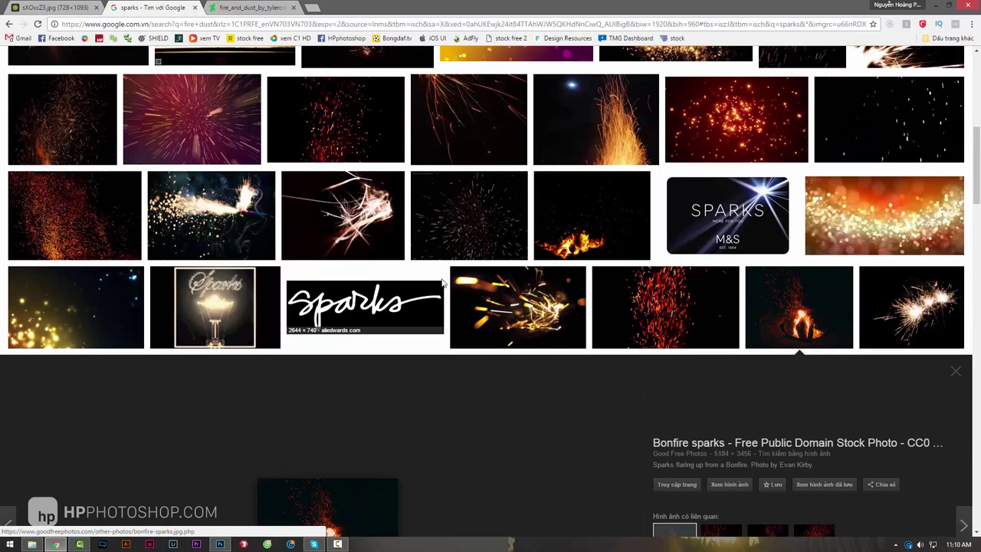
scroll(436, 357, "down", 5)
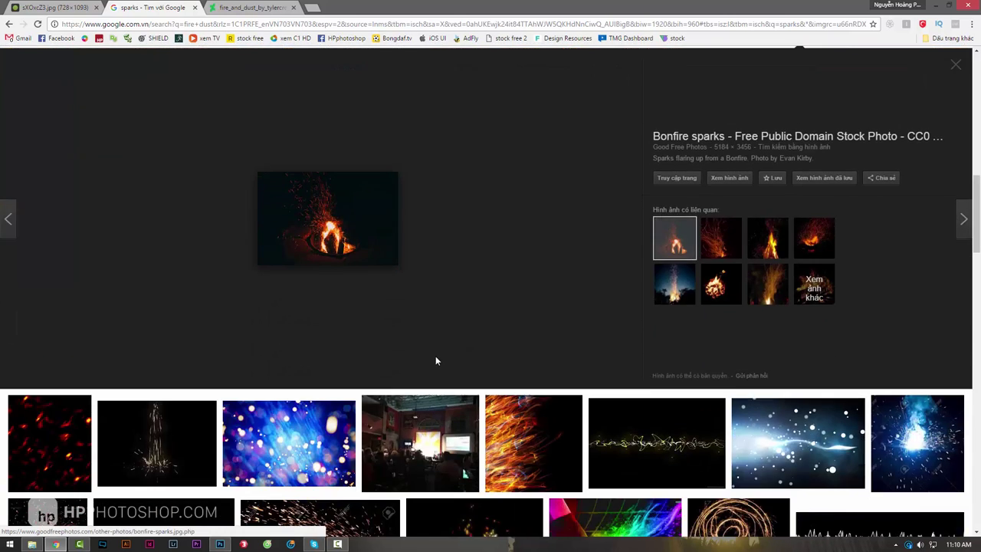
scroll(437, 357, "down", 4)
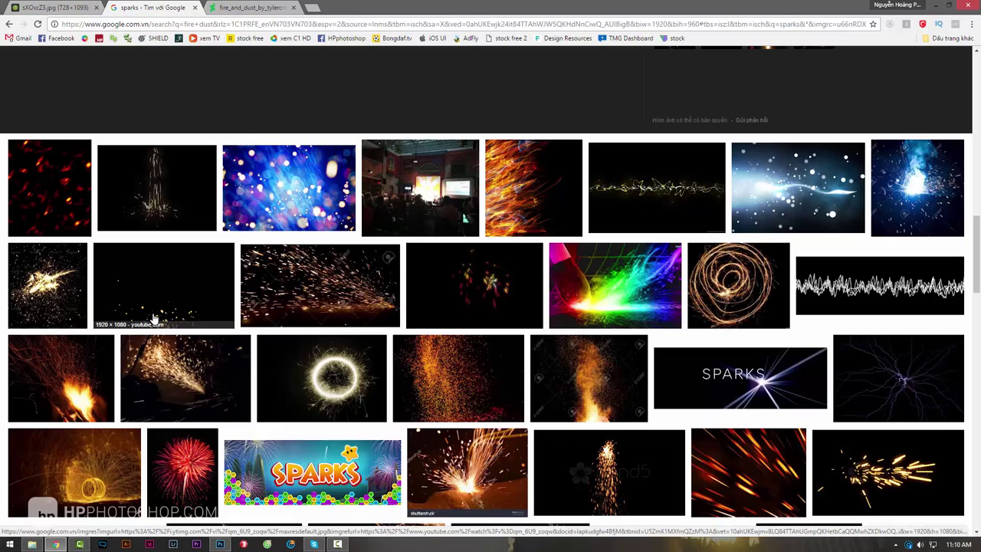
scroll(153, 318, "down", 3)
scroll(153, 318, "down", 1)
scroll(156, 318, "down", 2)
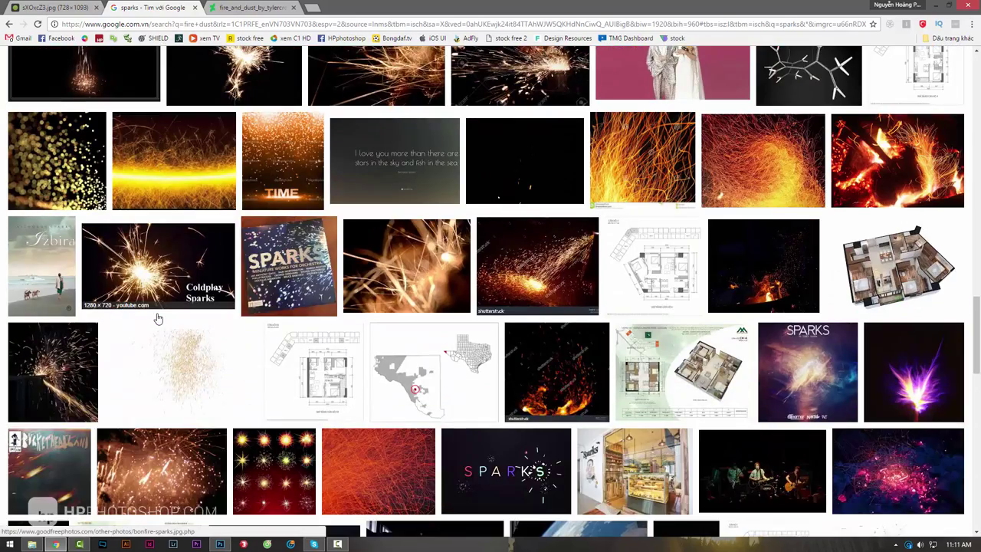
scroll(158, 317, "down", 3)
scroll(157, 317, "down", 3)
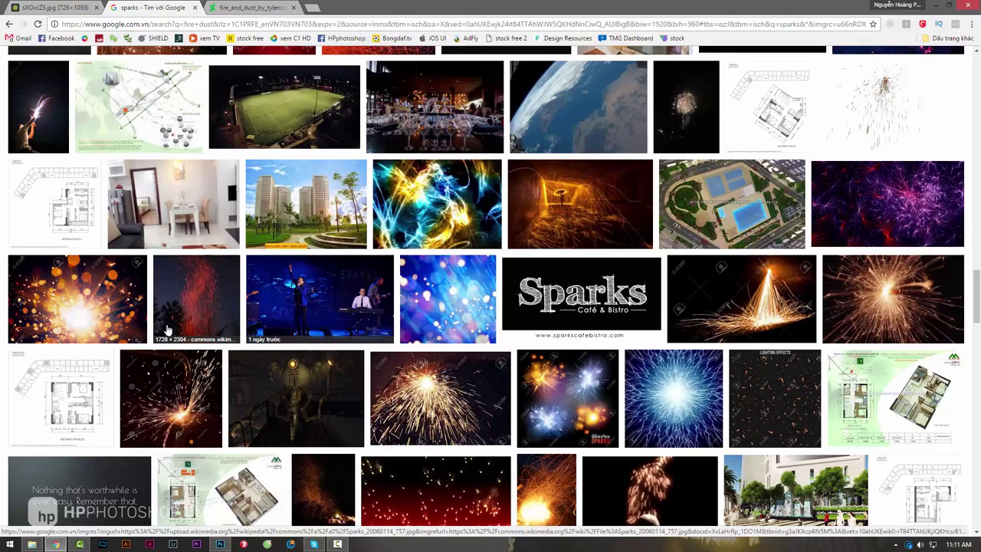
scroll(167, 330, "down", 3)
scroll(167, 329, "down", 4)
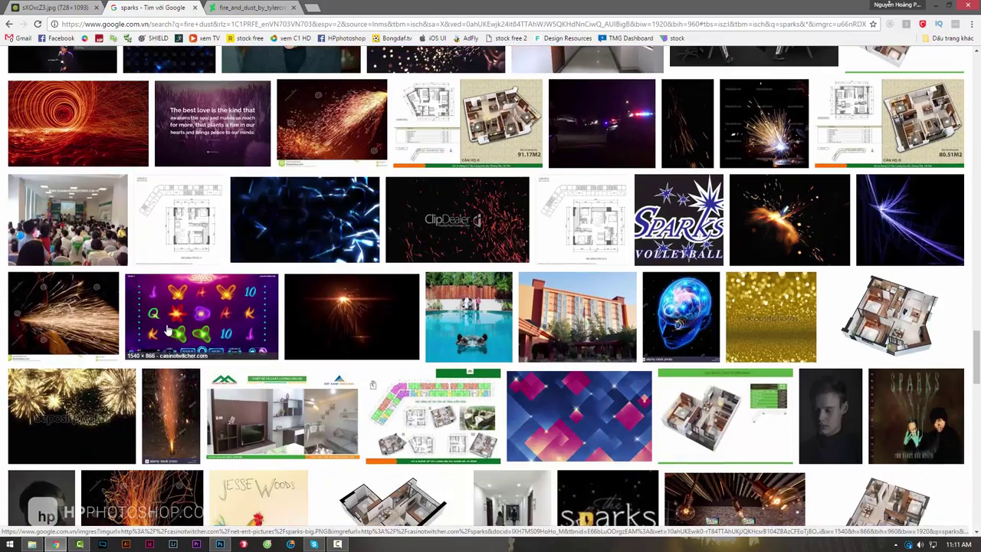
scroll(167, 330, "down", 1)
scroll(167, 329, "down", 3)
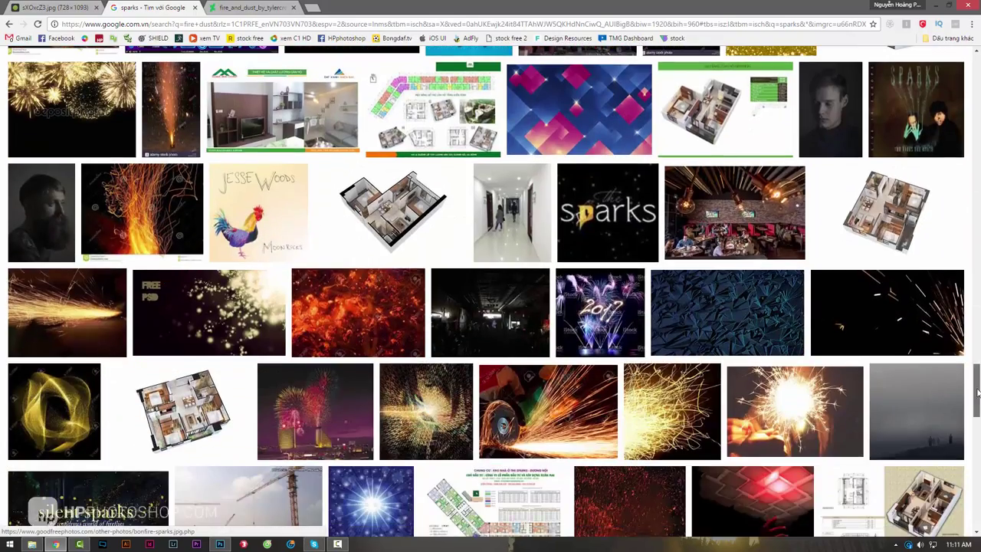
left_click(465, 447)
scroll(466, 447, "up", 10)
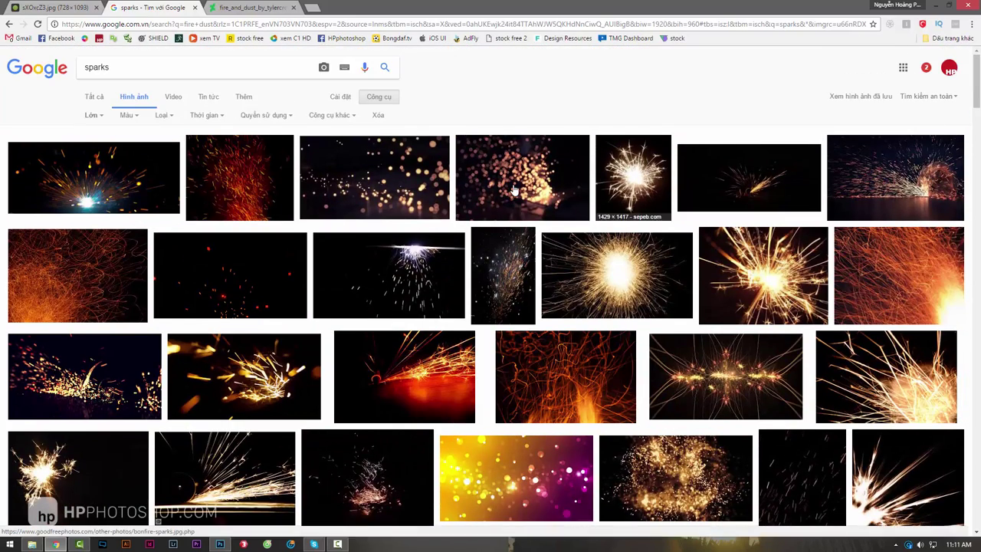
left_click(540, 193)
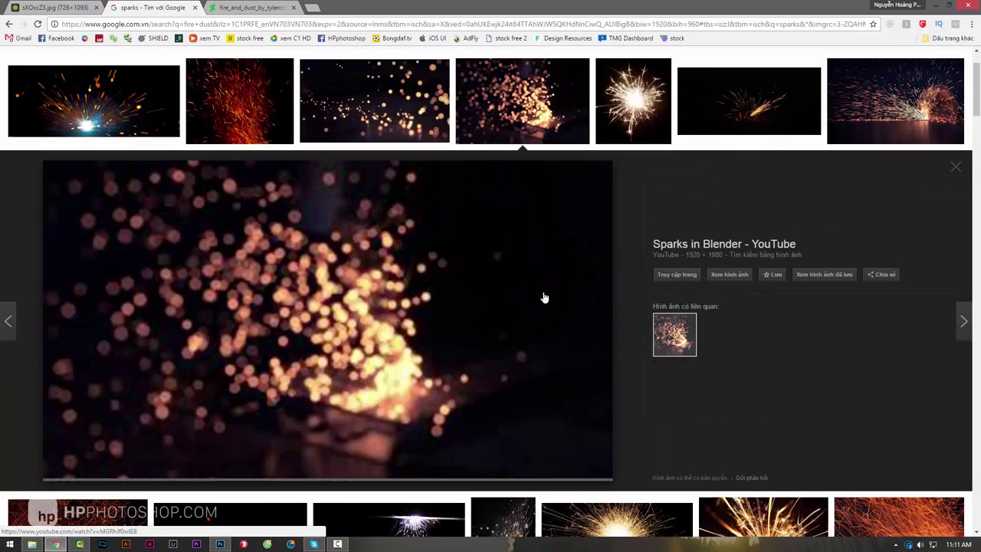
left_click(729, 274)
Copy the full-size fire and dust nebula image and return to Photoshop.
left_click(349, 7)
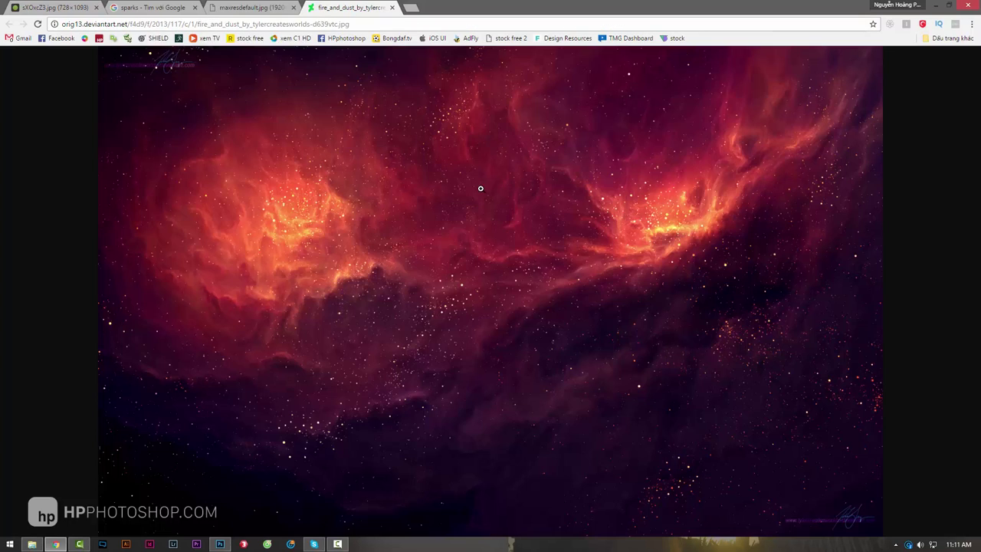
right_click(467, 212)
left_click(510, 245)
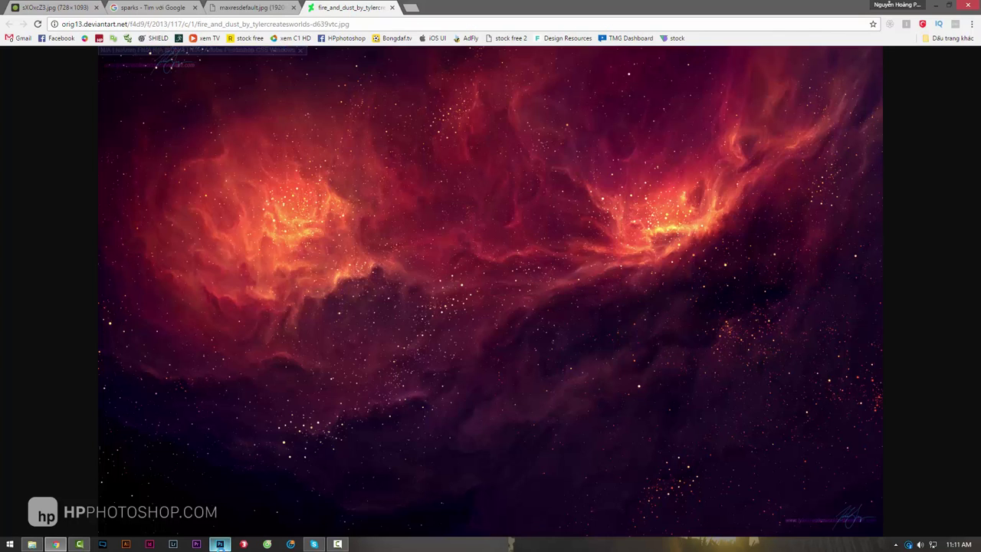
left_click(220, 544)
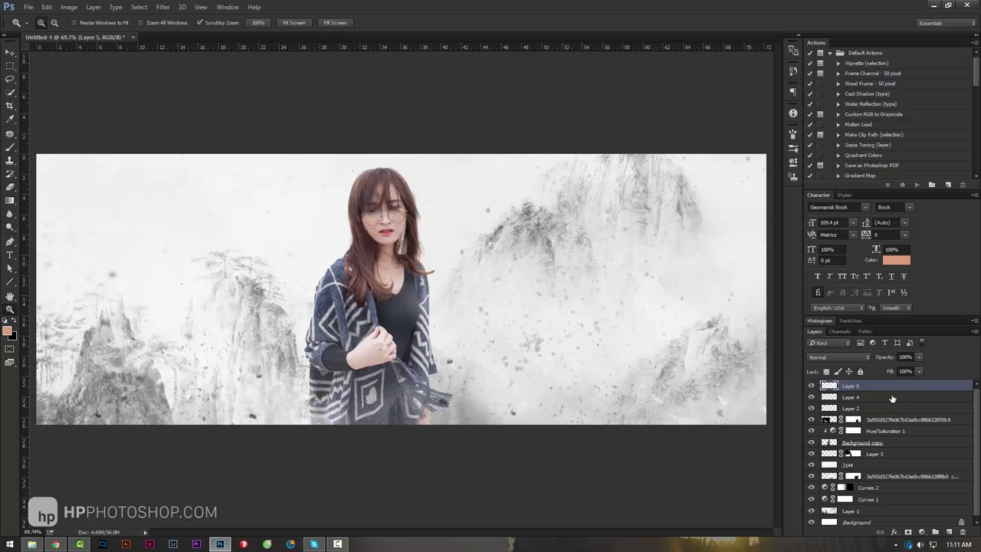
Paste the nebula as a new layer in Screen blend mode and reposition it.
key("ctrl+v")
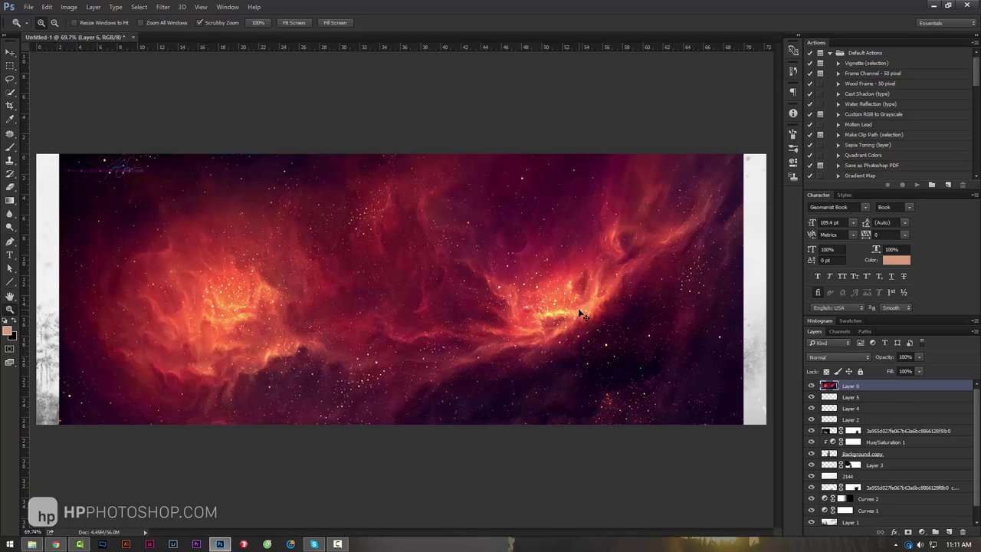
left_click(839, 357)
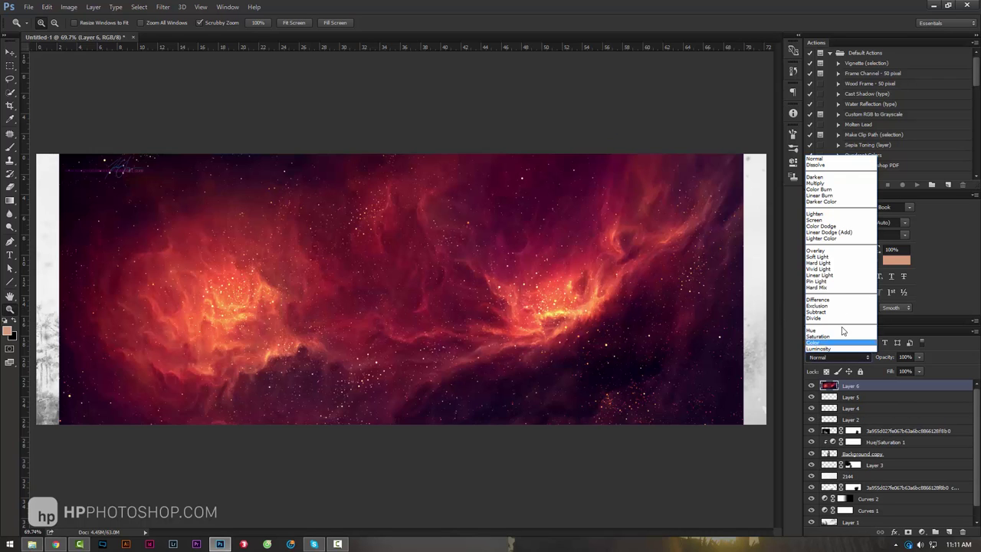
left_click(827, 223)
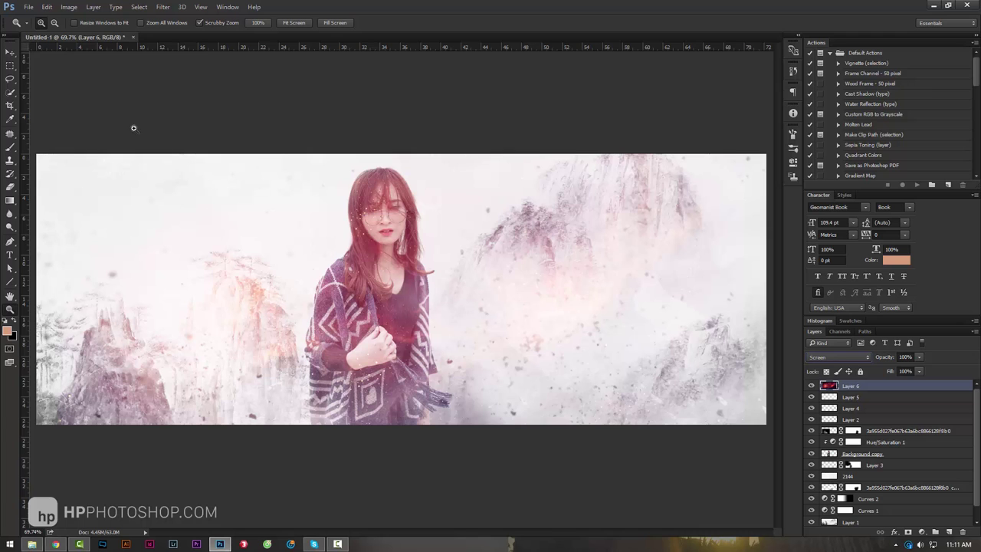
left_click(14, 51)
left_click_drag(578, 285, 557, 228)
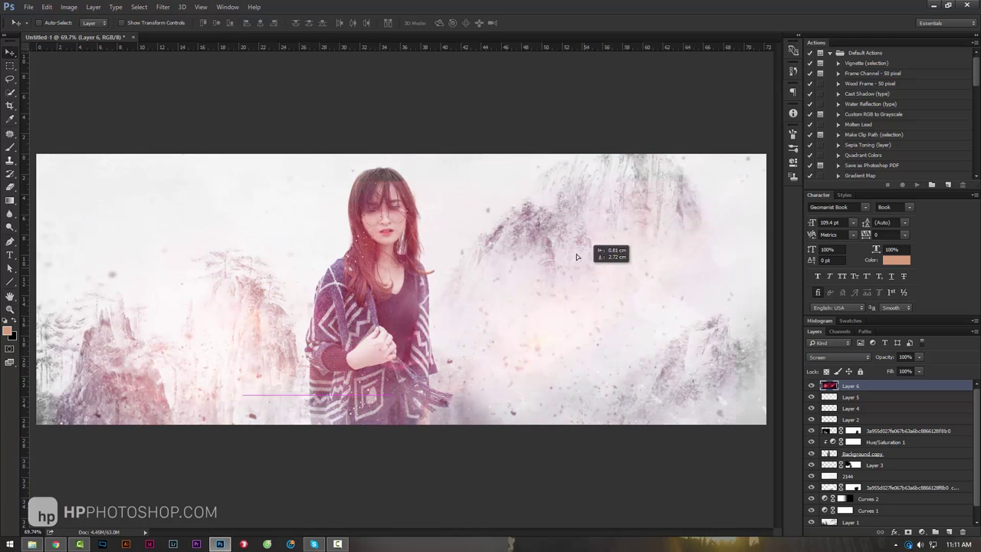
Scale the nebula layer to about 134%, flip it horizontally and shift it.
key("ctrl+t")
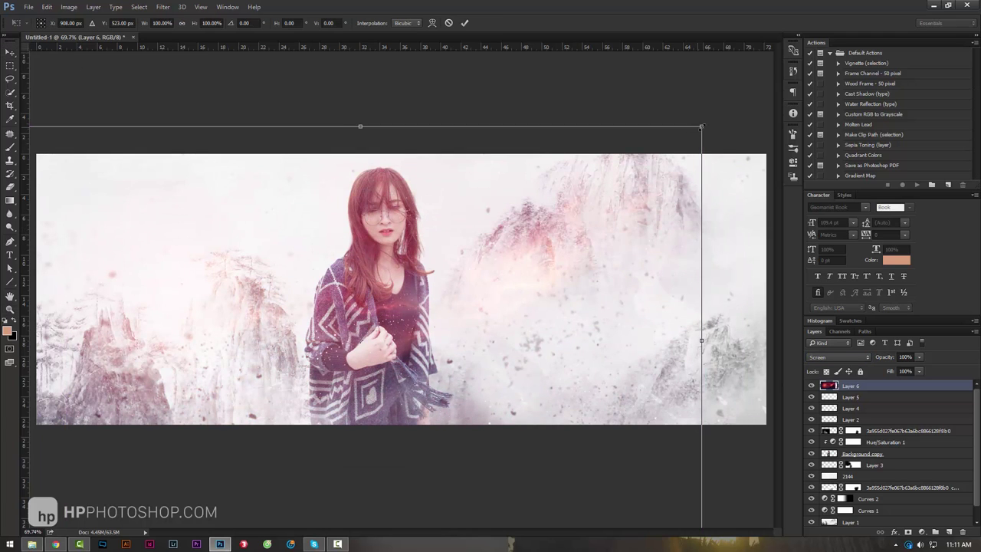
left_click_drag(702, 127, 819, 53)
right_click(571, 245)
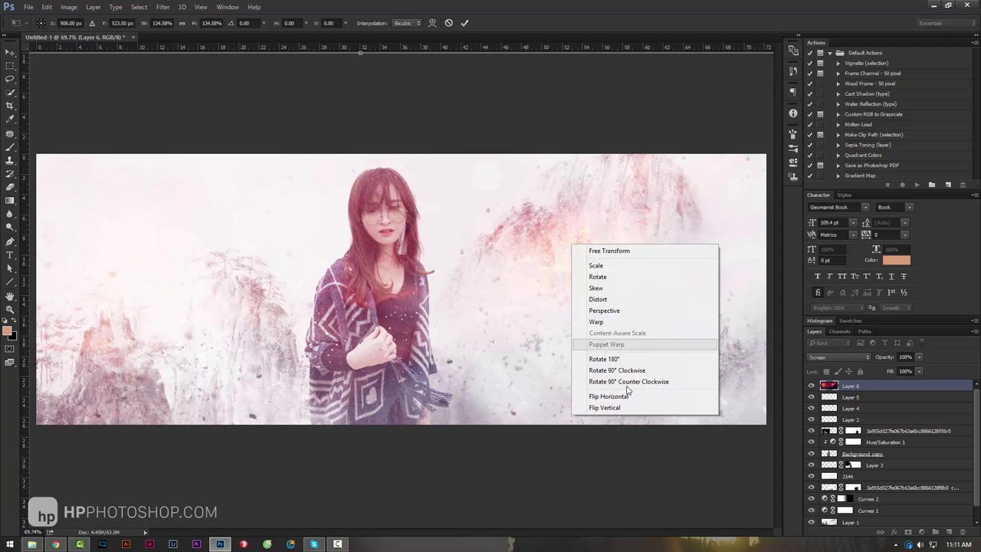
left_click(627, 395)
mouse_move(596, 302)
left_mouse_down()
mouse_move(671, 305)
mouse_move(618, 306)
mouse_move(602, 335)
left_mouse_up()
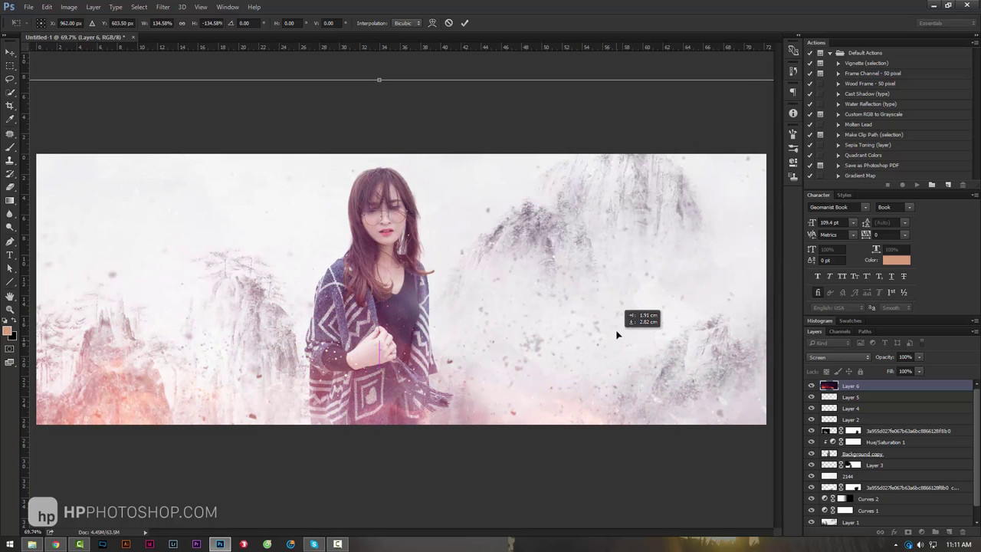
key("Return")
Adjust the zoom and begin another transform of the nebula layer.
key("ctrl+minus")
key("ctrl+minus")
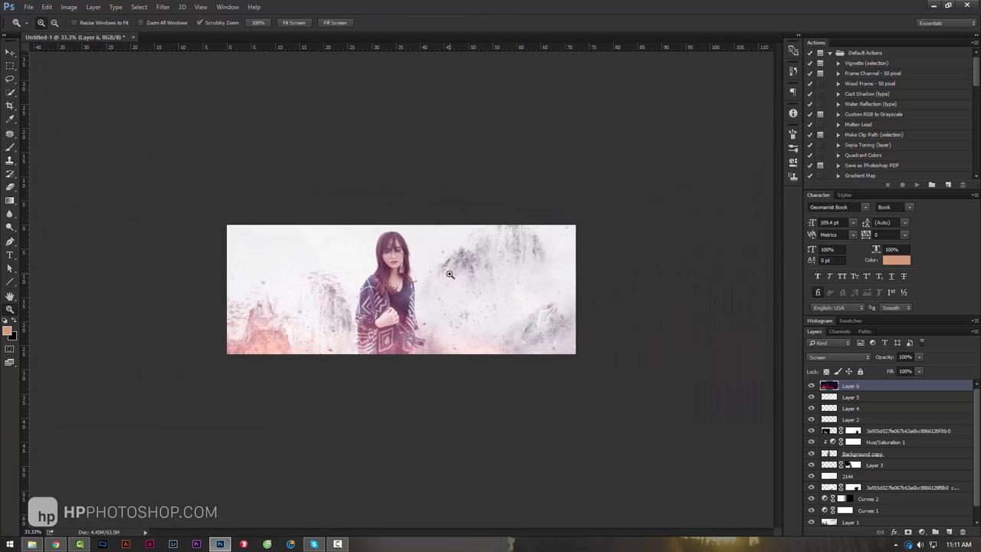
key("ctrl+plus")
key("ctrl+t")
right_click(479, 272)
Flip the nebula layer horizontally again and commit the transform.
left_click(553, 420)
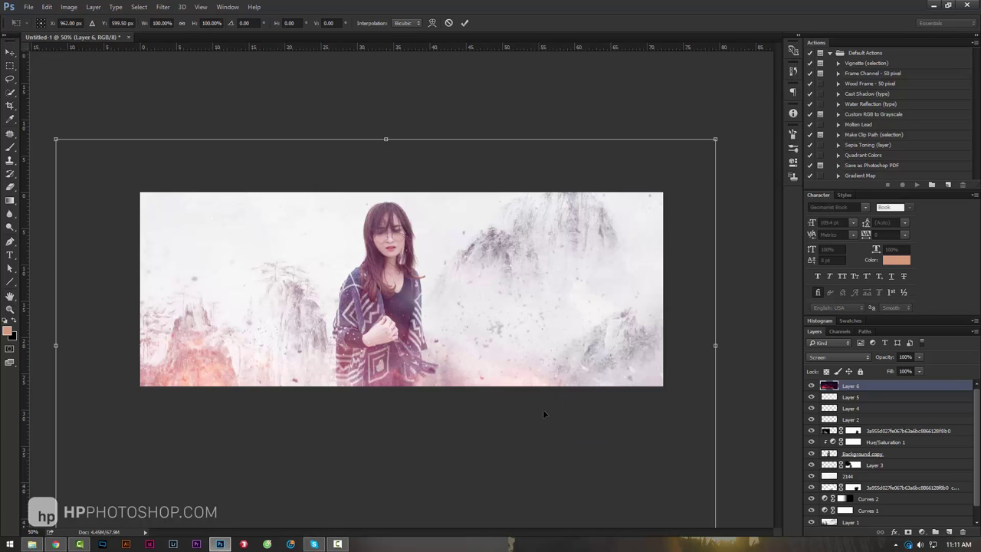
key("Return")
key("z")
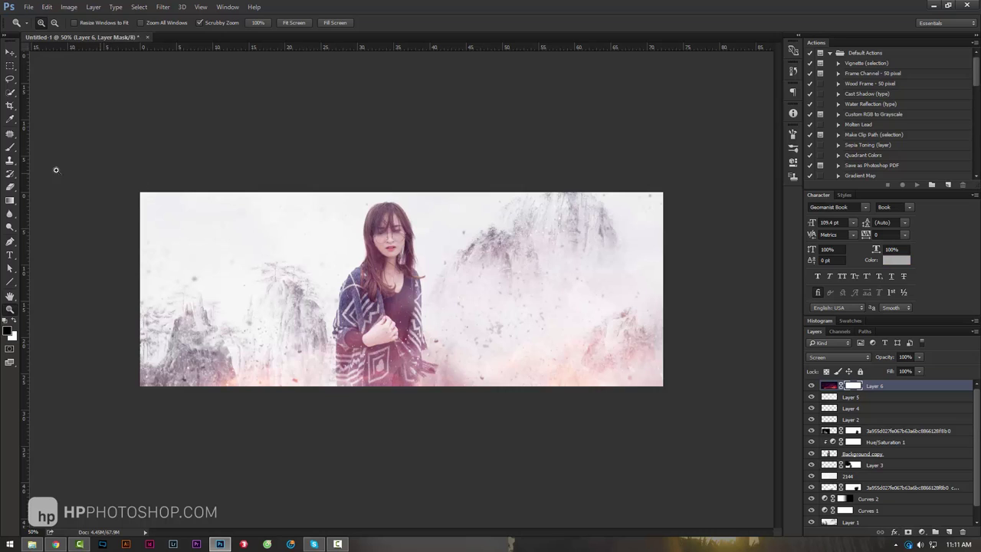
Choose the Brush tool and its settings, zoom out, and compare the composite with the nebula hidden.
left_click(18, 150)
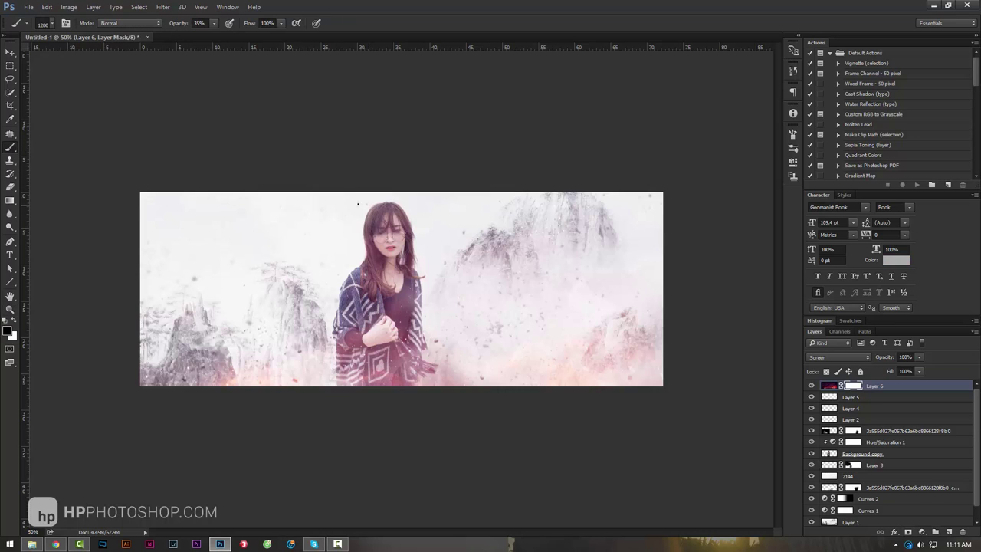
left_click(53, 24)
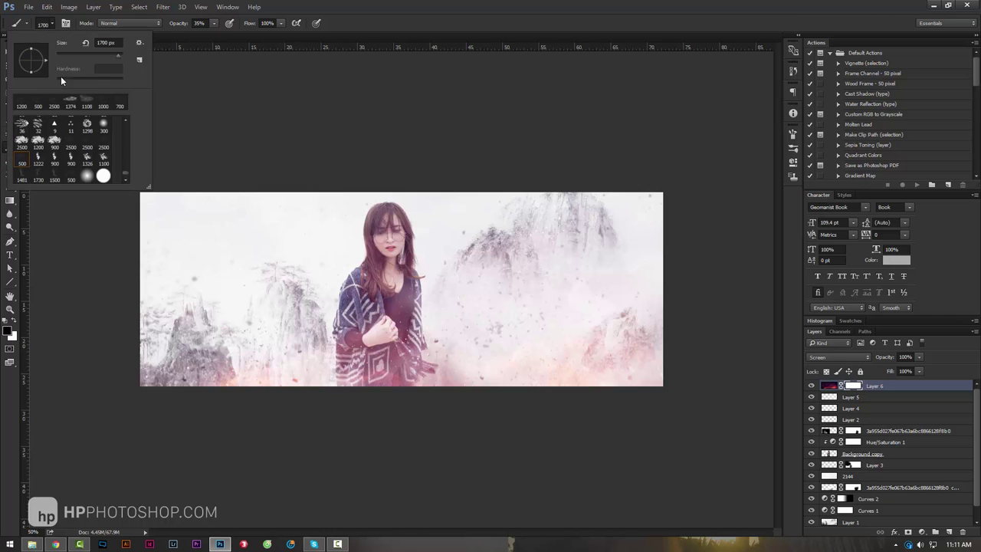
left_click(396, 19)
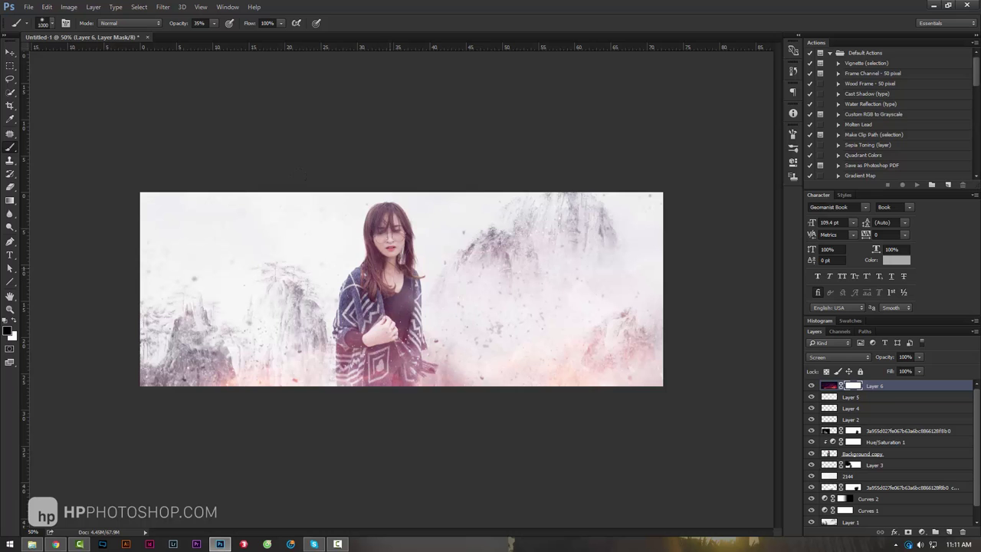
key("z")
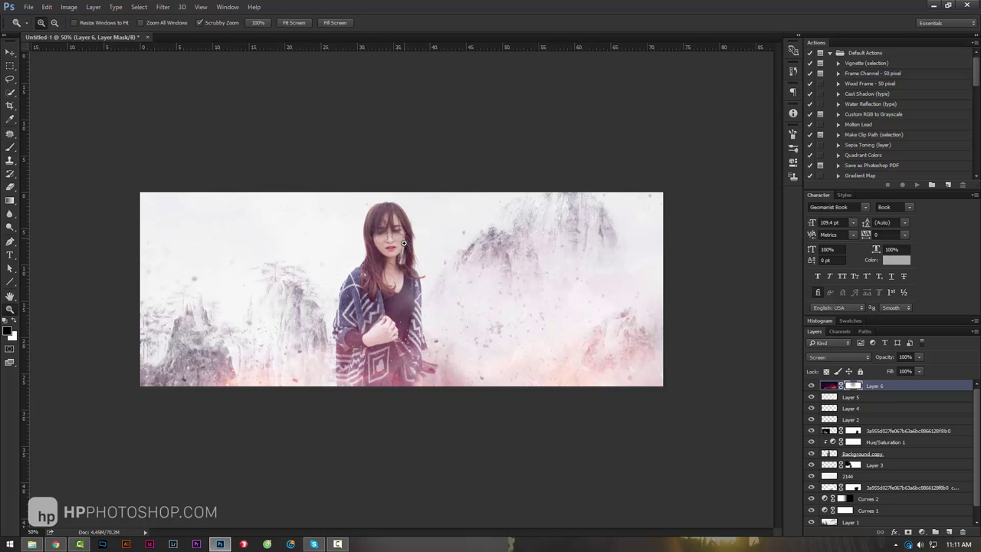
mouse_move(402, 289)
left_mouse_down()
mouse_move(485, 273)
mouse_move(521, 341)
left_mouse_up()
left_click(810, 385)
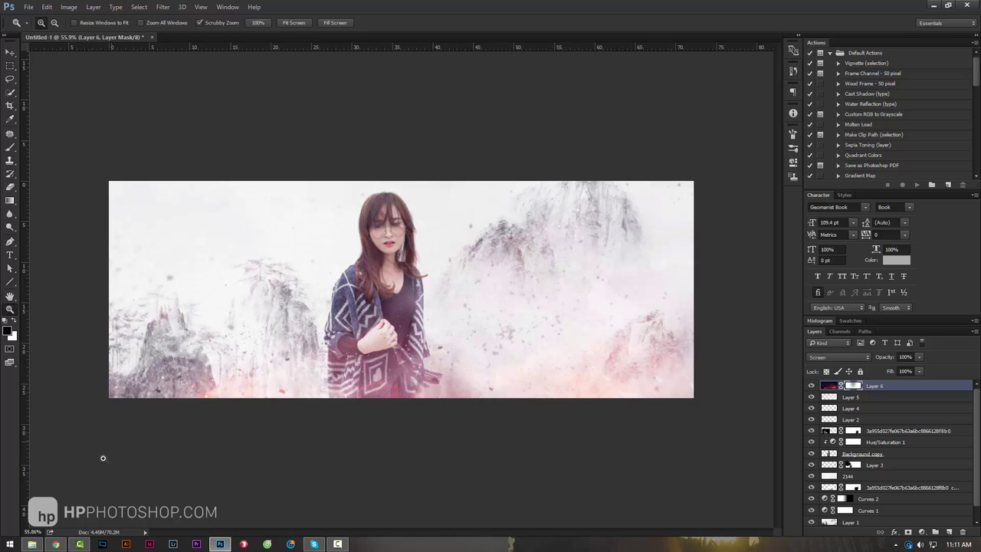
key("alt+Tab")
Close the extra image tabs and preview several red fire sparks images in the results.
left_click(264, 6)
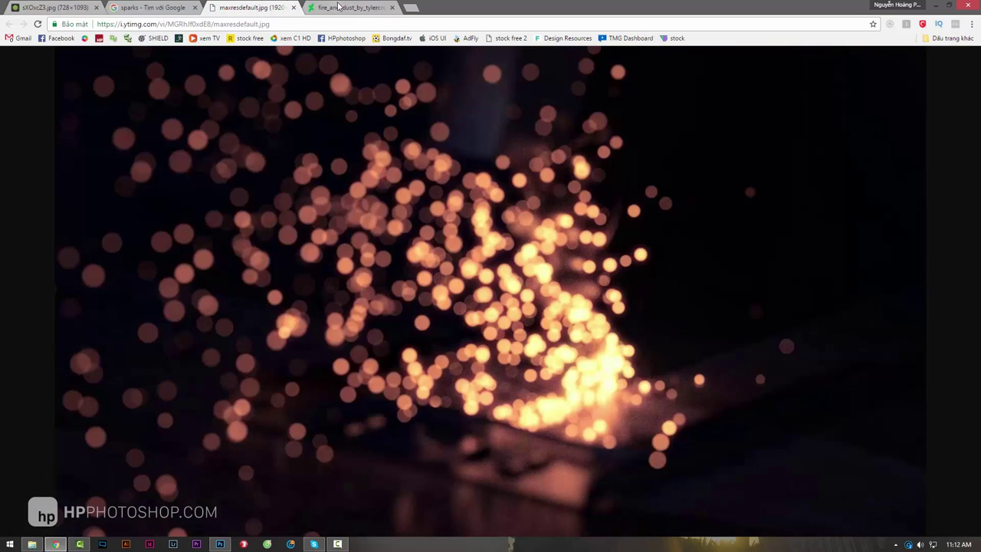
left_click(391, 7)
left_click(293, 6)
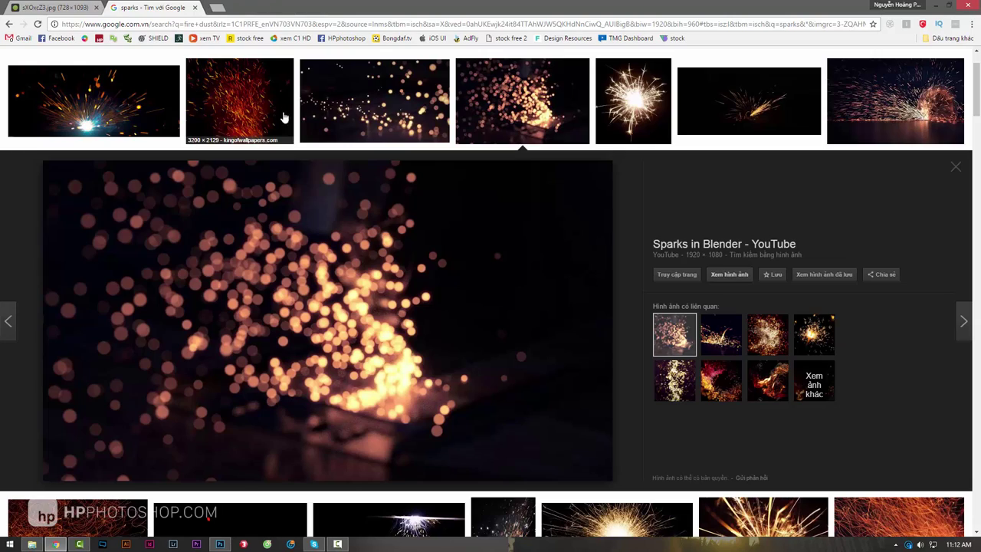
scroll(397, 240, "down", 4)
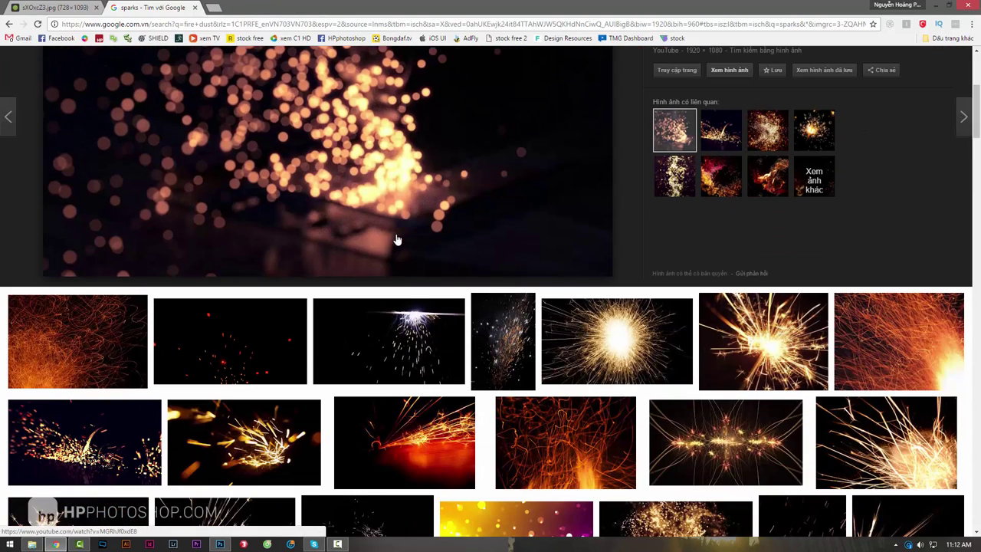
scroll(396, 239, "down", 2)
left_click(237, 259)
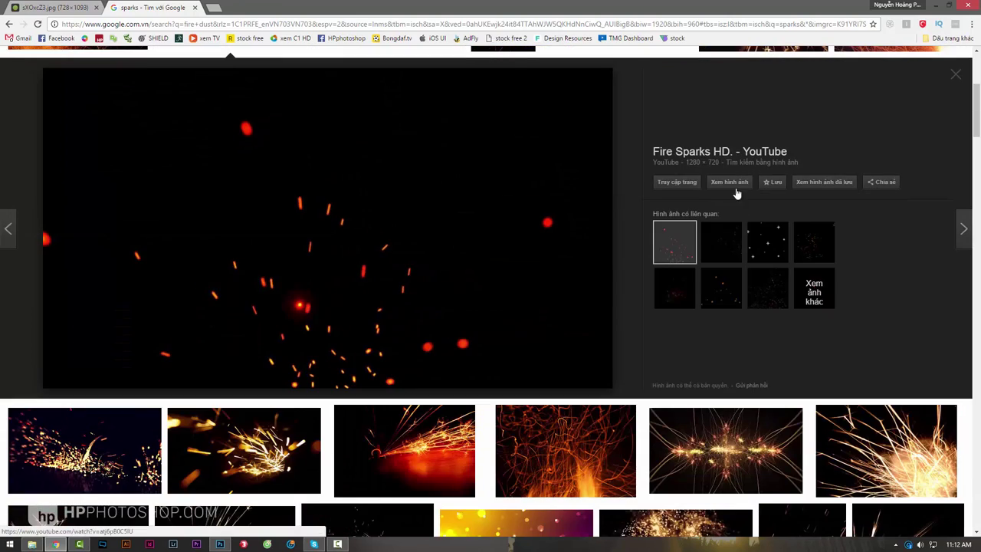
left_click(736, 238)
left_click(805, 250)
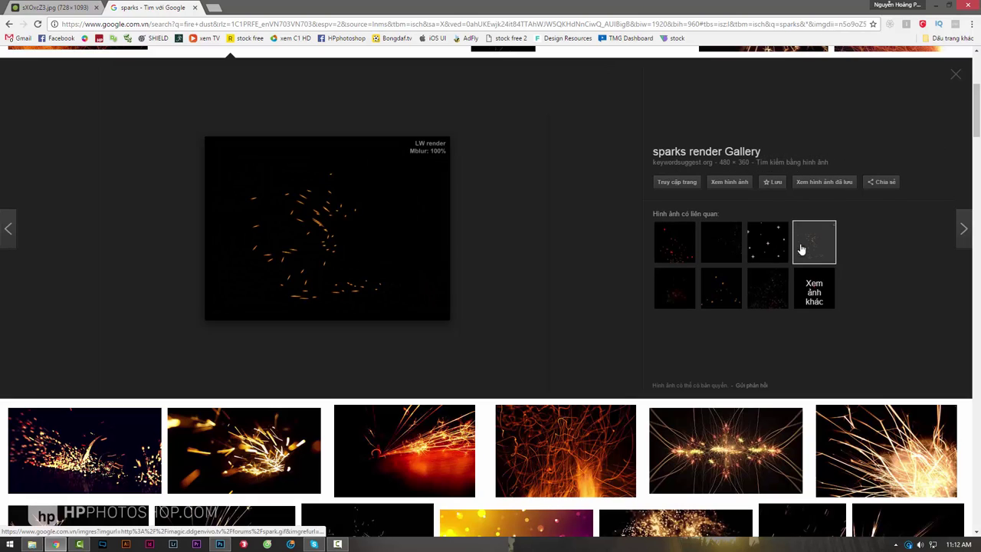
left_click(723, 253)
key("Escape")
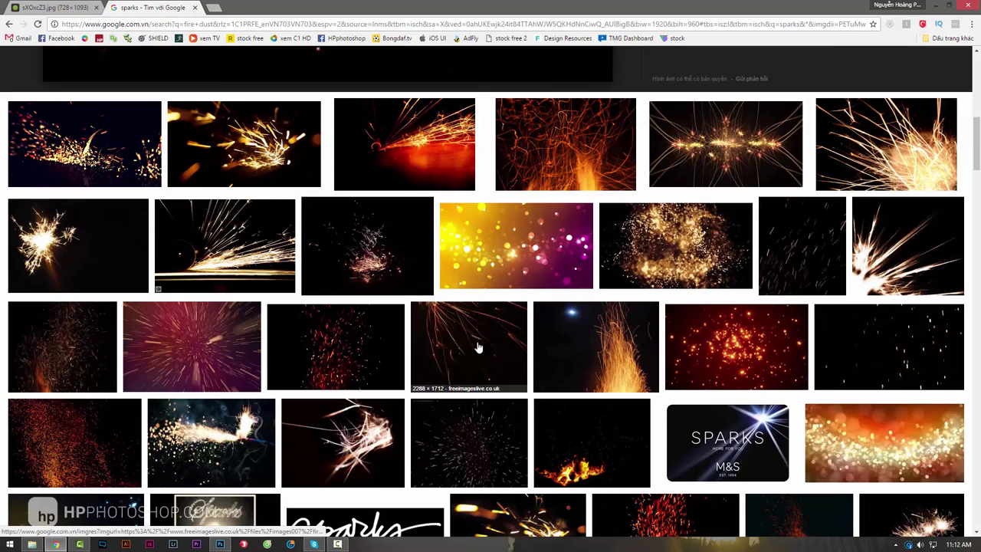
scroll(309, 340, "down", 5)
Zoom in on the Photoshop composite, then browse the dark falling sparks results in Chrome.
left_click(218, 544)
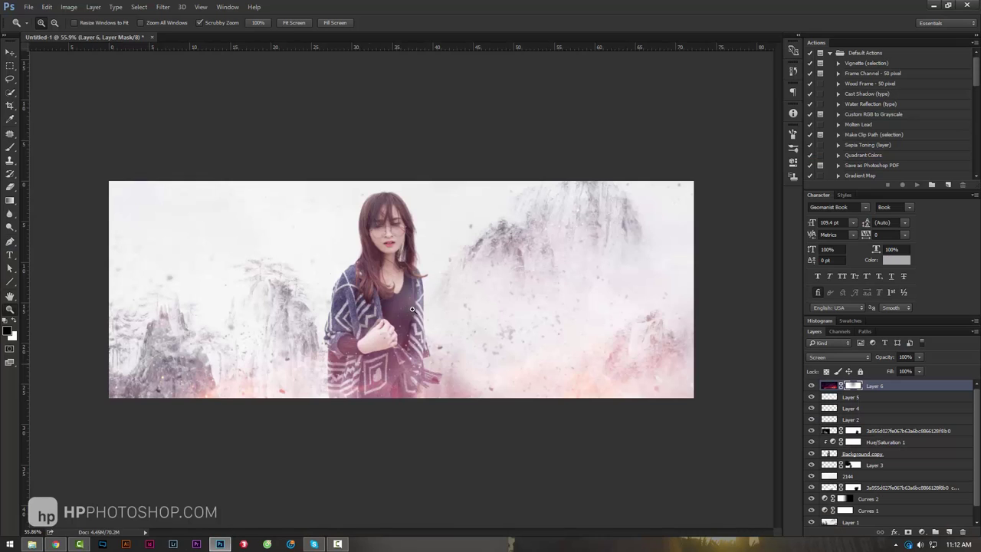
left_click_drag(388, 292, 569, 302)
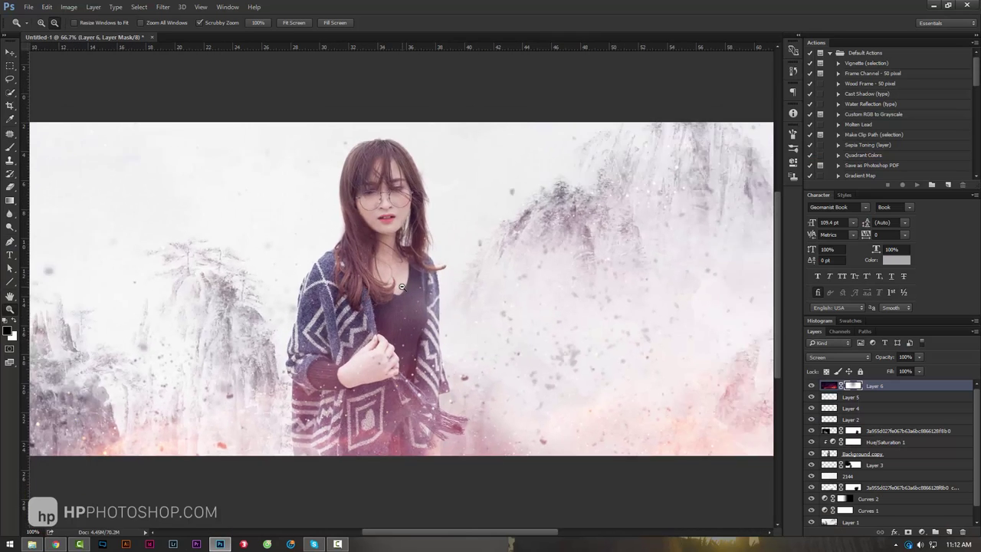
key("alt")
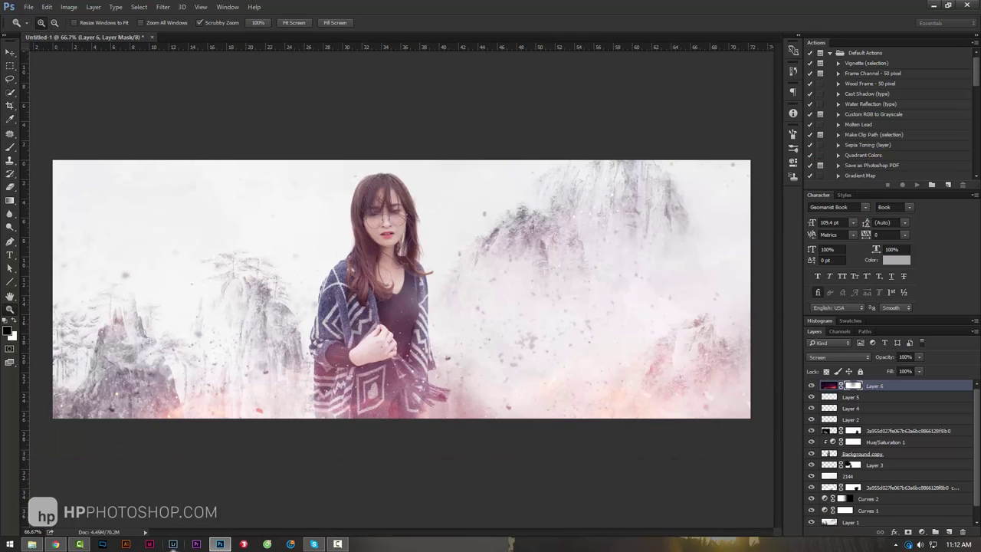
left_click(55, 544)
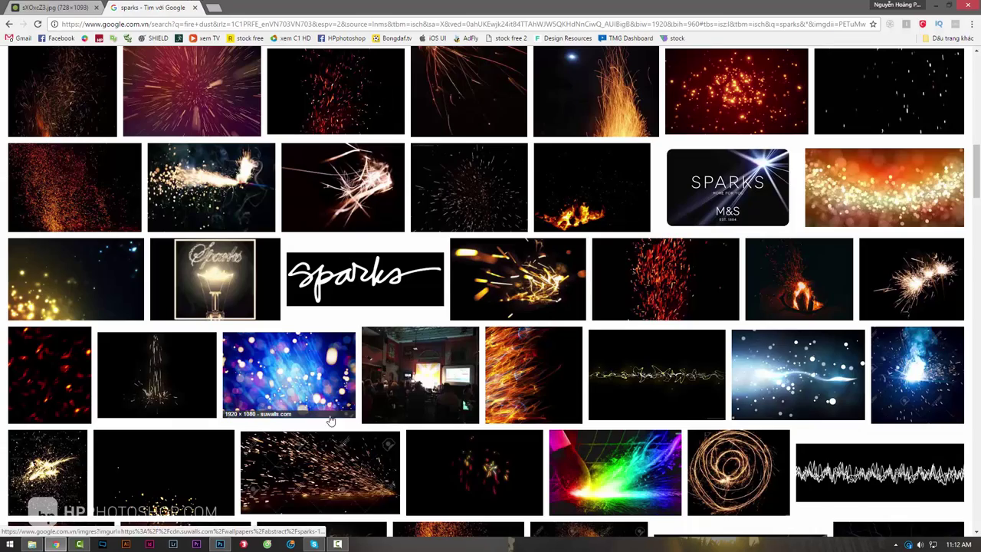
left_click(192, 468)
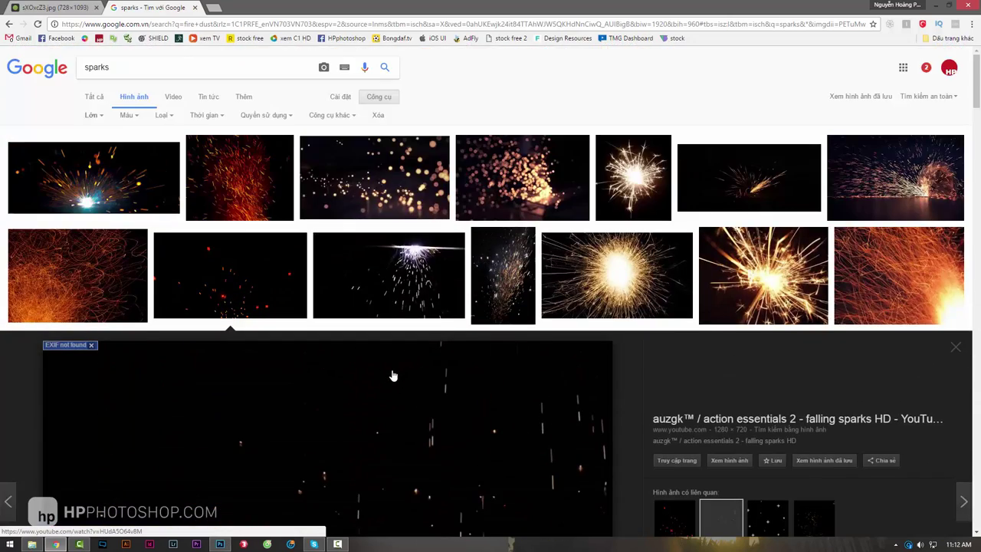
scroll(392, 376, "down", 4)
scroll(393, 375, "down", 4)
key("alt+Left")
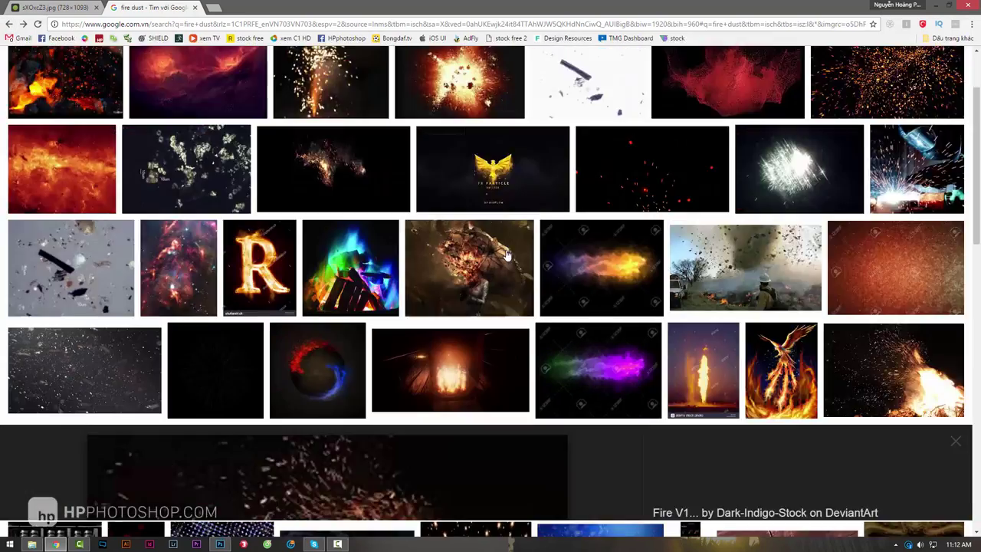
key("alt+Left")
key("alt+Left")
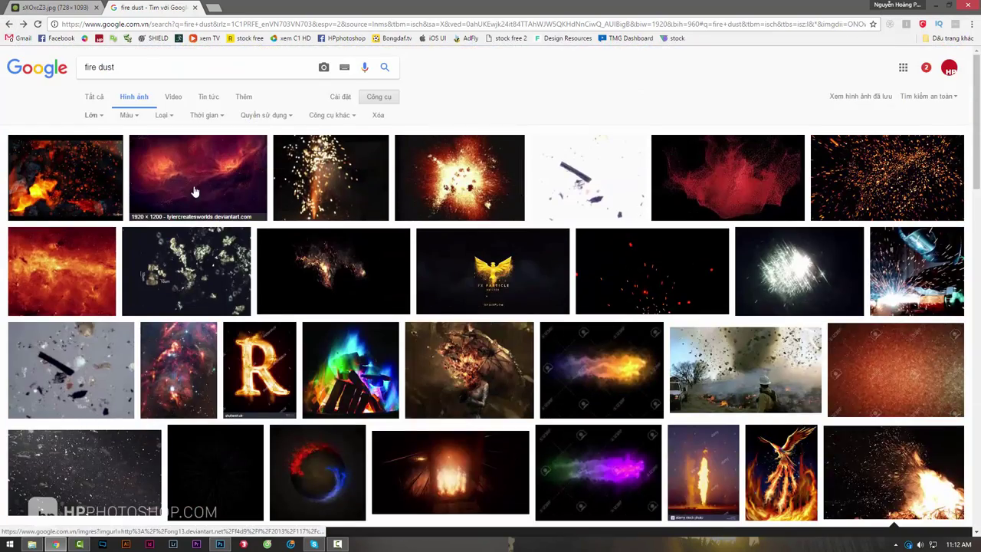
Save the full-size fire and dust nebula image as a JPEG into the Lac Troi style folder.
left_click(195, 191)
left_click(737, 282)
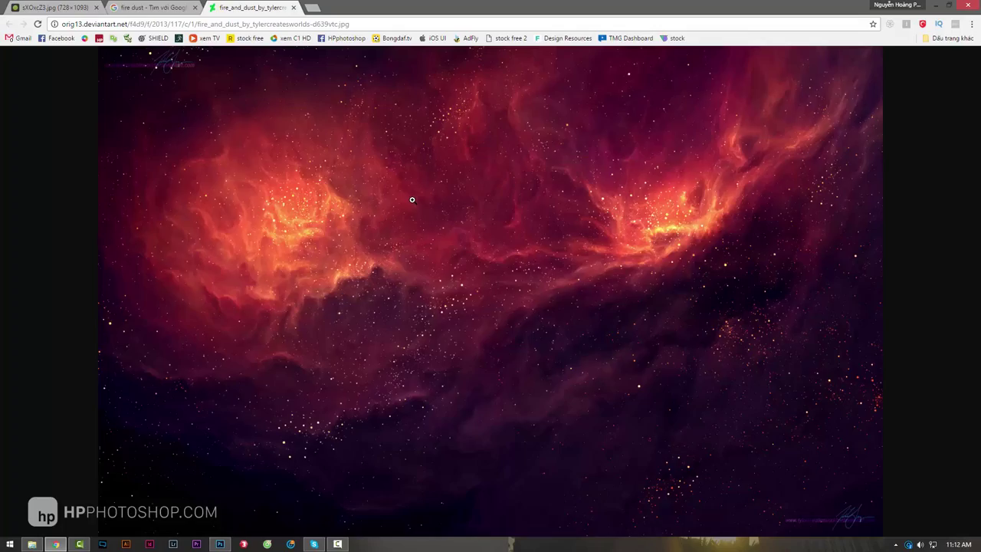
right_click(412, 200)
left_click(436, 217)
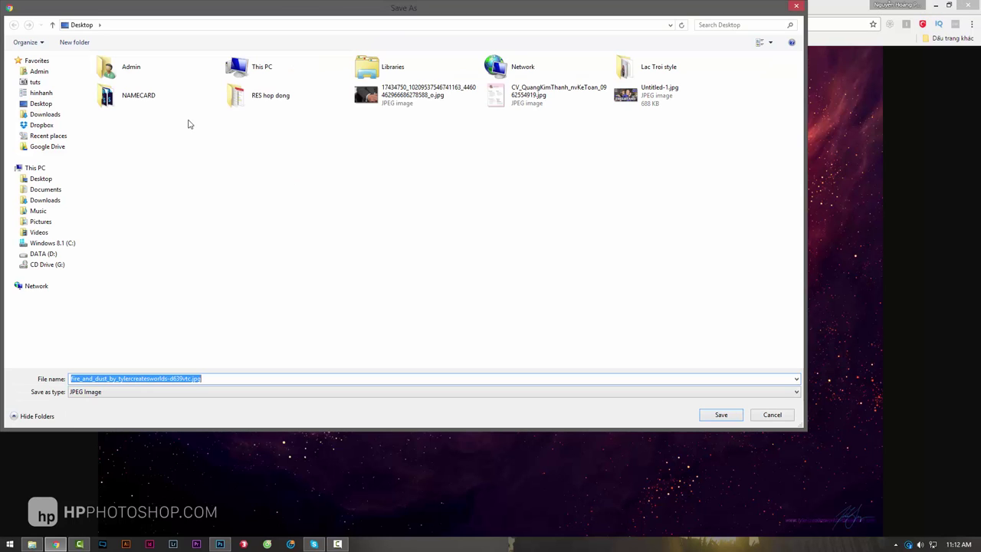
double_click(644, 69)
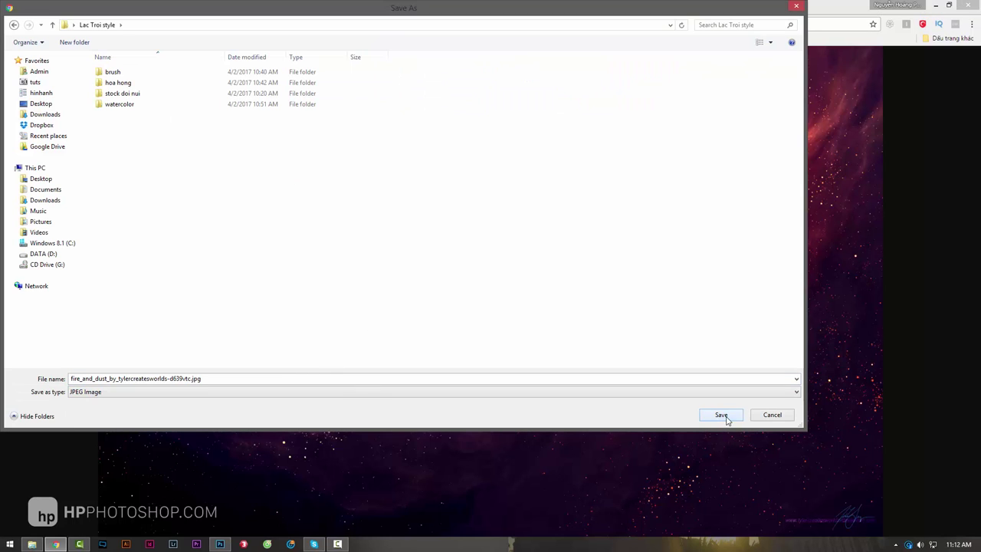
left_click(721, 415)
key("ctrl+shift+Tab")
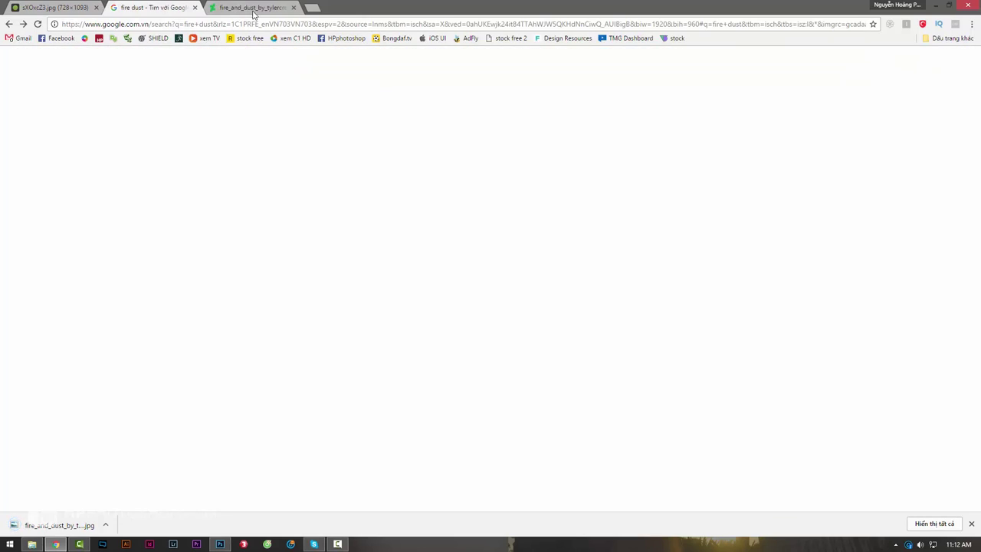
Back in Photoshop, take the Type tool and search fonts for 'Thu' calligraphy typefaces.
left_click(220, 544)
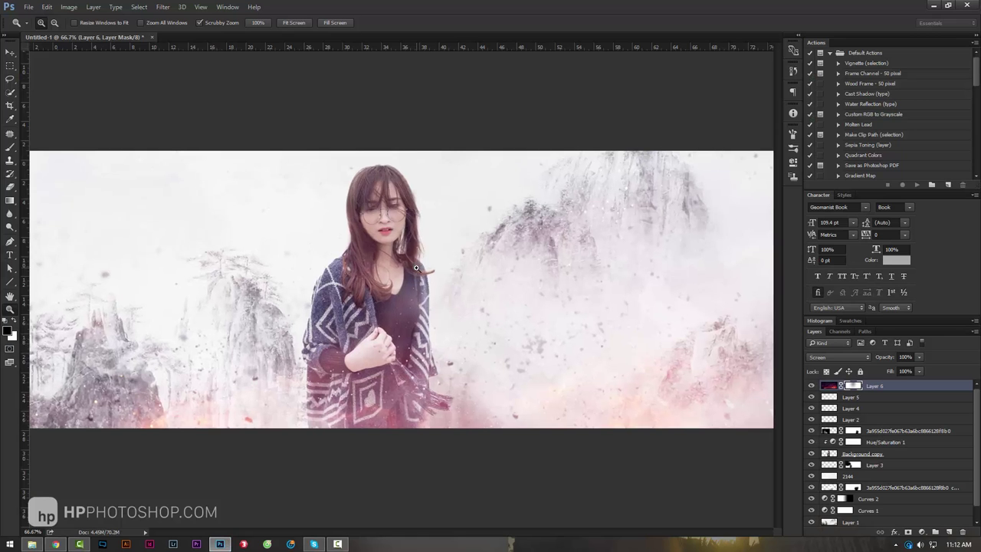
mouse_move(416, 267)
left_mouse_down()
mouse_move(410, 256)
mouse_move(484, 300)
left_mouse_up()
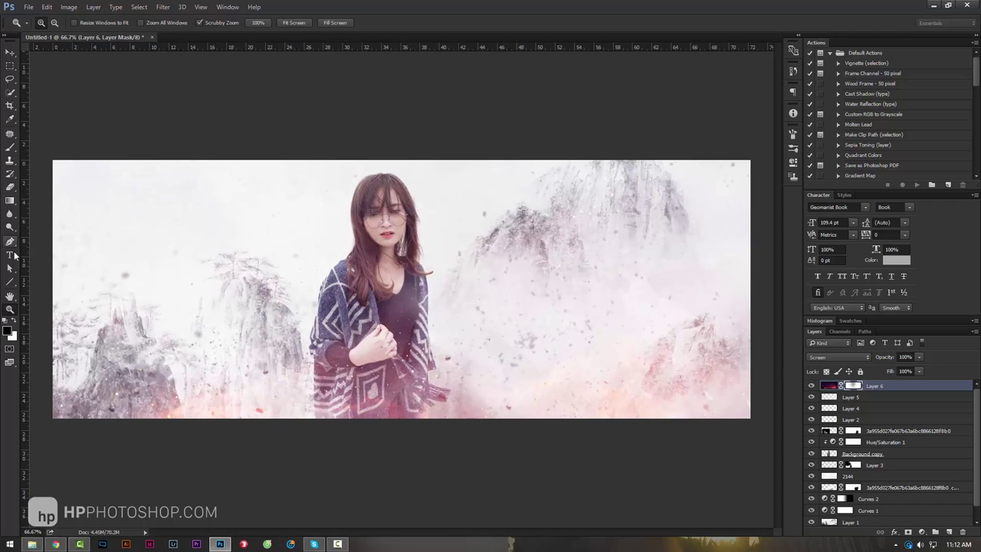
left_click(12, 254)
left_click(126, 23)
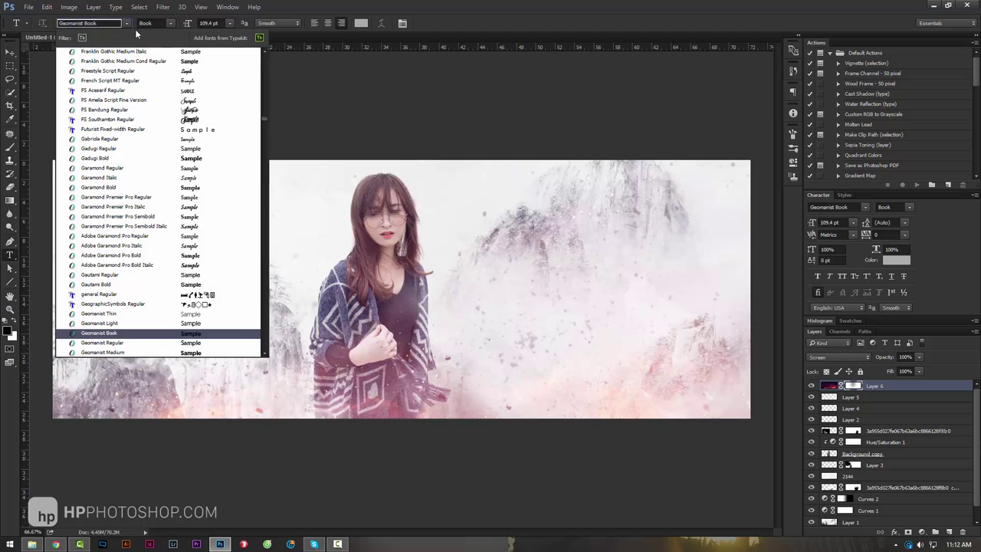
left_click_drag(275, 120, 281, 276)
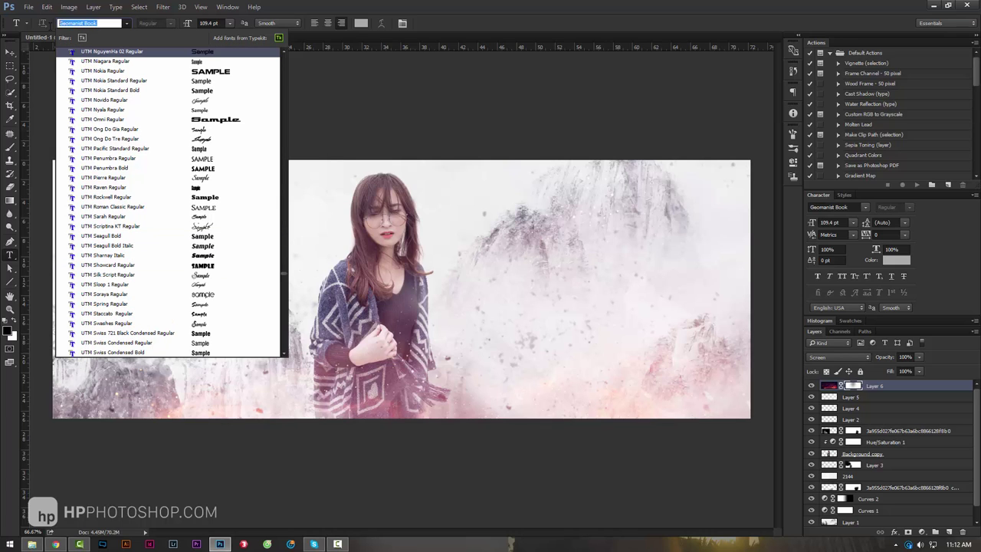
type("Thu")
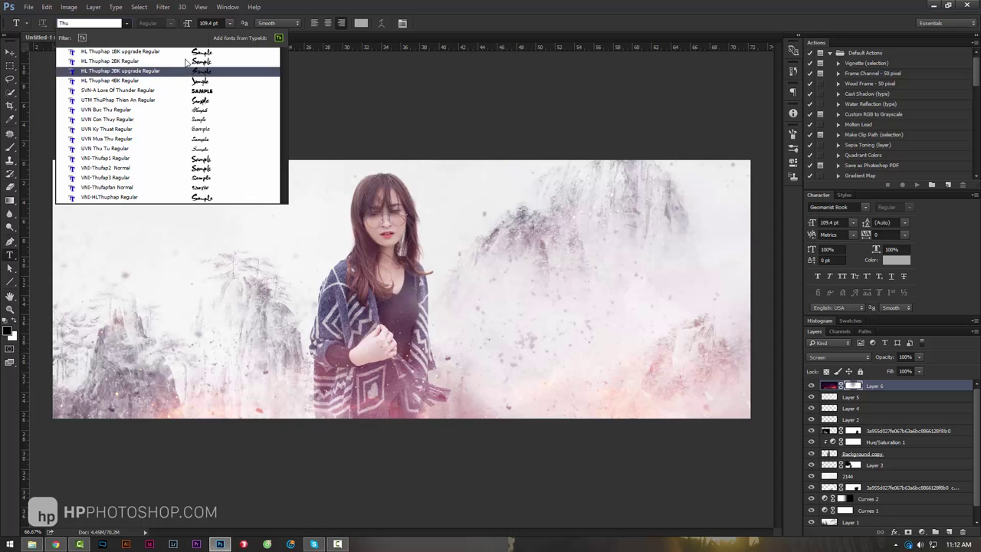
Choose UTM ThuPhap Thien An and type the title 'HPphotoshop' on the canvas.
left_click(184, 101)
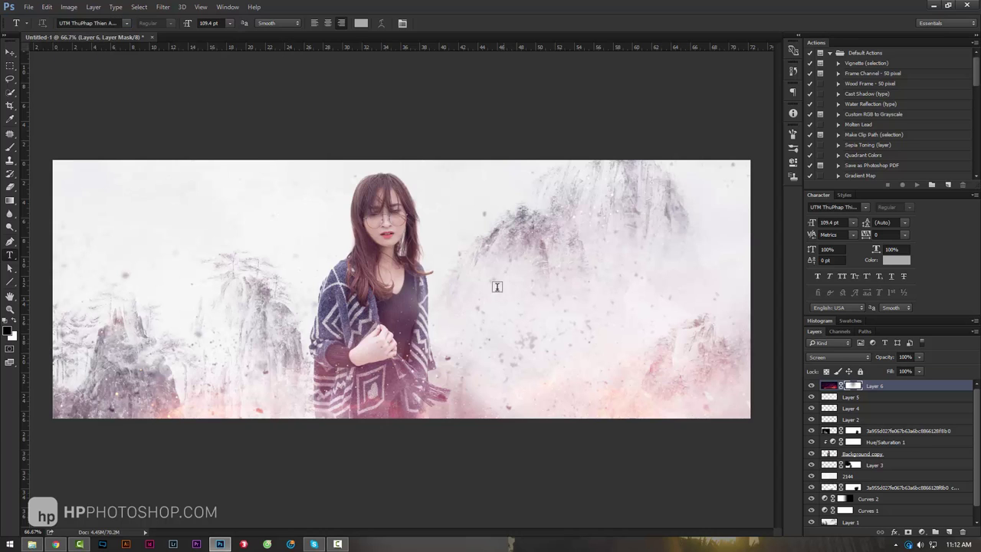
left_click(477, 368)
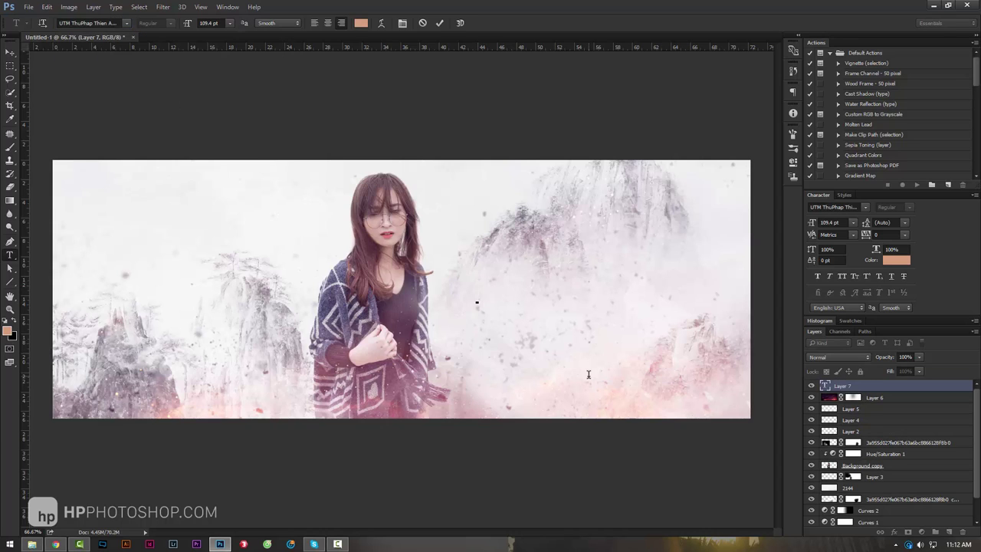
type("HPphot")
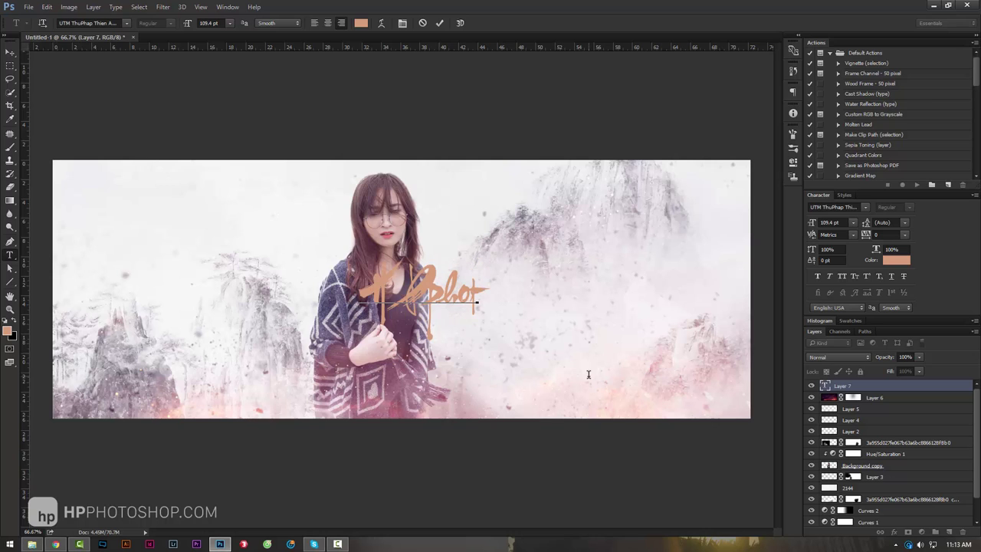
key("BackSpace")
key("BackSpace")
key("BackSpace")
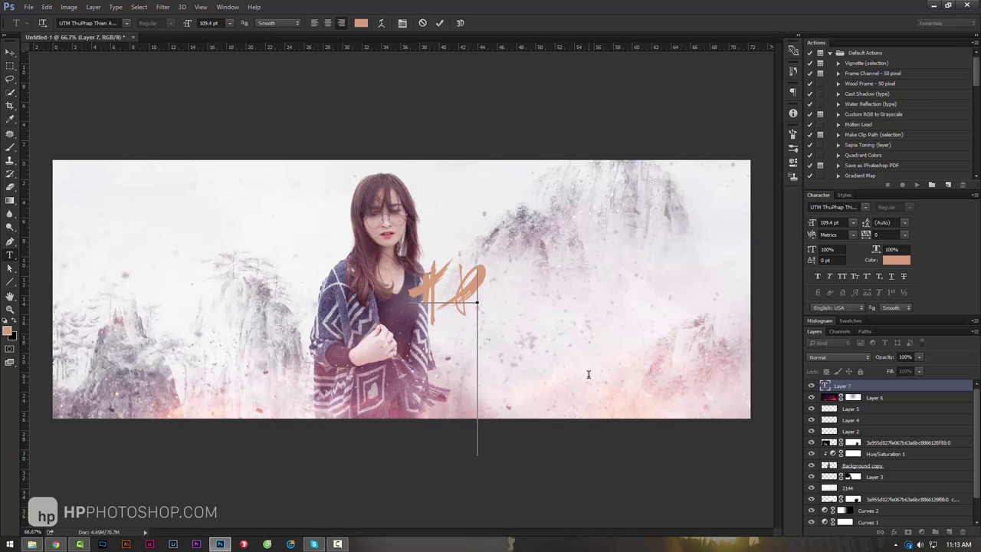
key("BackSpace")
key("BackSpace")
type("HP")
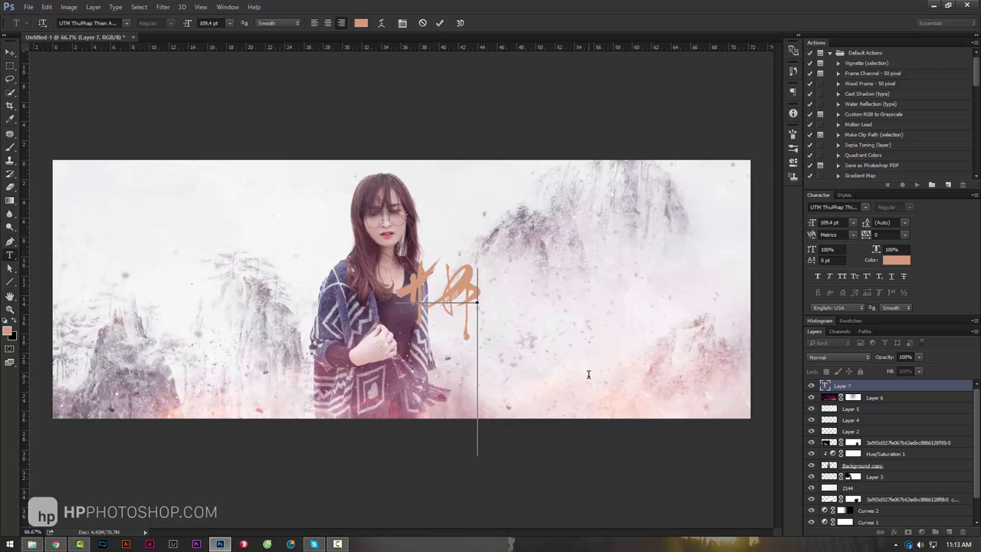
type("photoshop")
Replace the title's first two letters with lowercase 'hp'.
left_click_drag(356, 288, 273, 288)
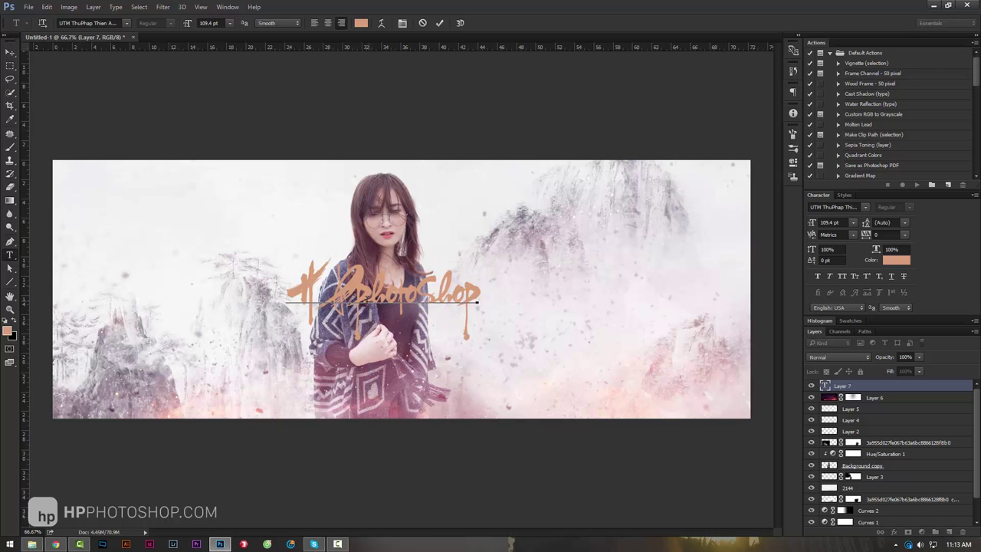
key("shift+Left")
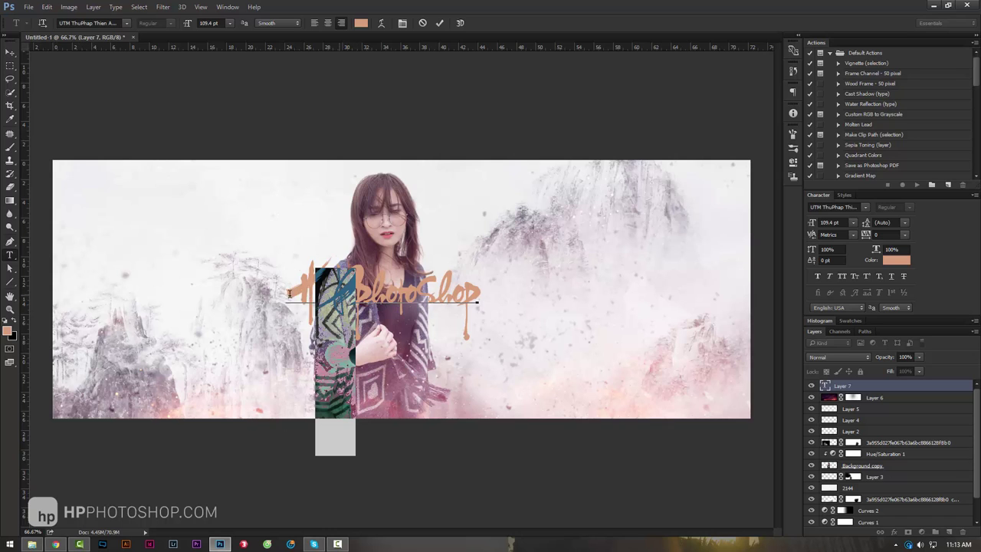
key("shift+Left")
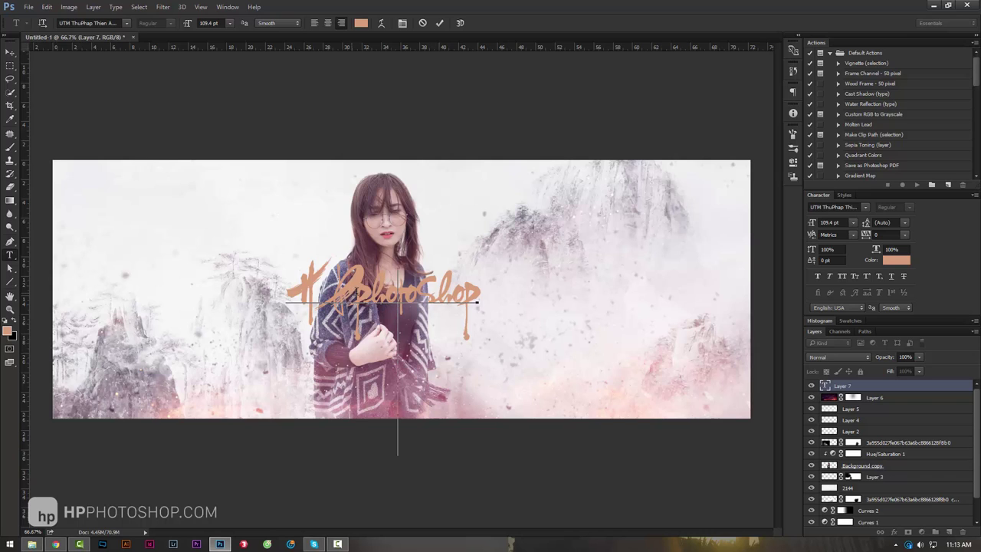
left_click_drag(356, 295, 281, 299)
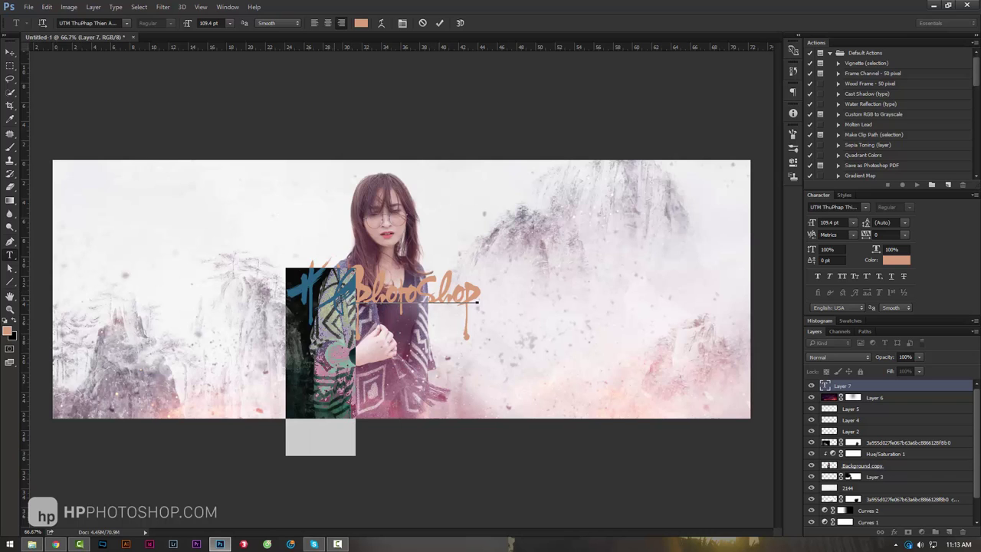
left_click(349, 296)
left_click_drag(349, 297, 258, 284)
type("hp")
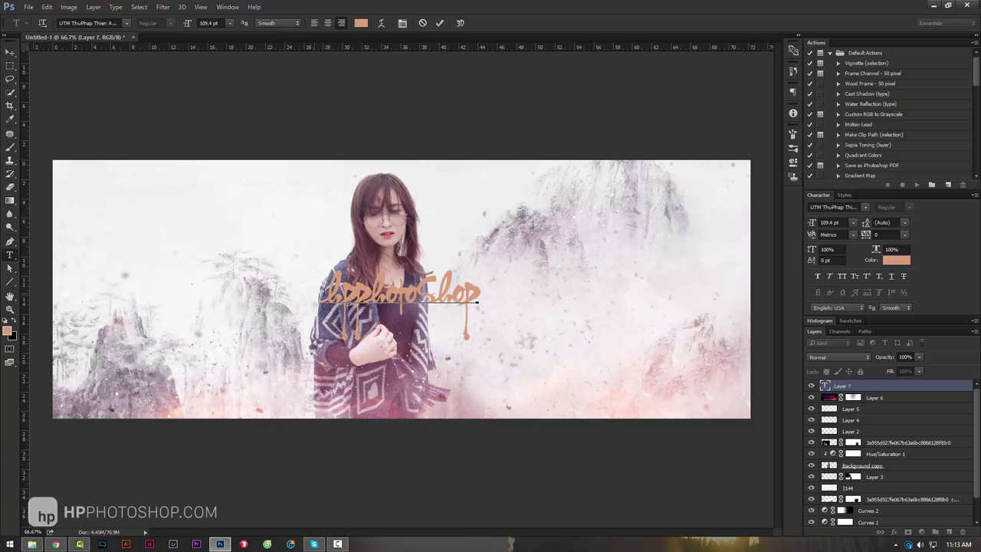
Compare the title with the Lac Troi reference poster, then commit the text.
double_click(450, 295)
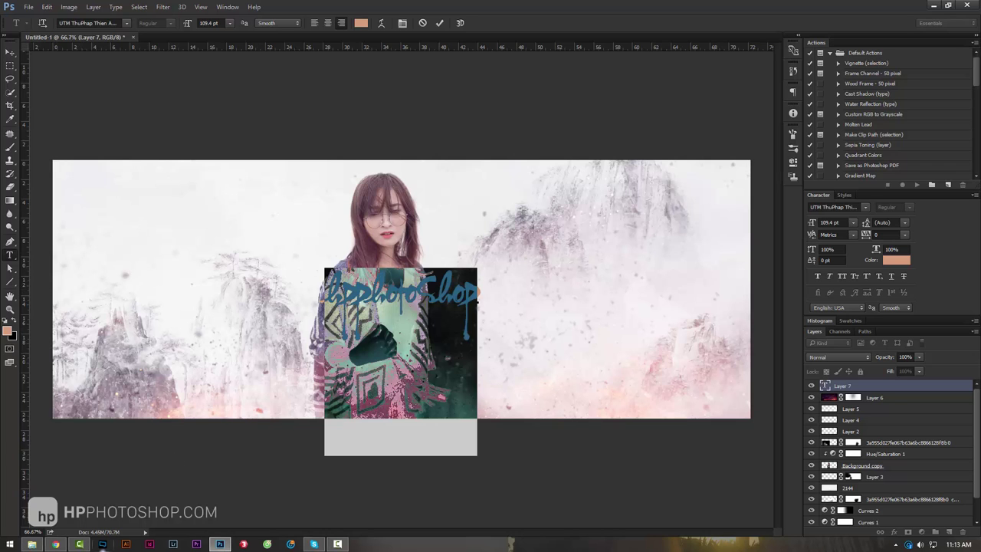
key("alt+Tab")
key("ctrl+shift+Tab")
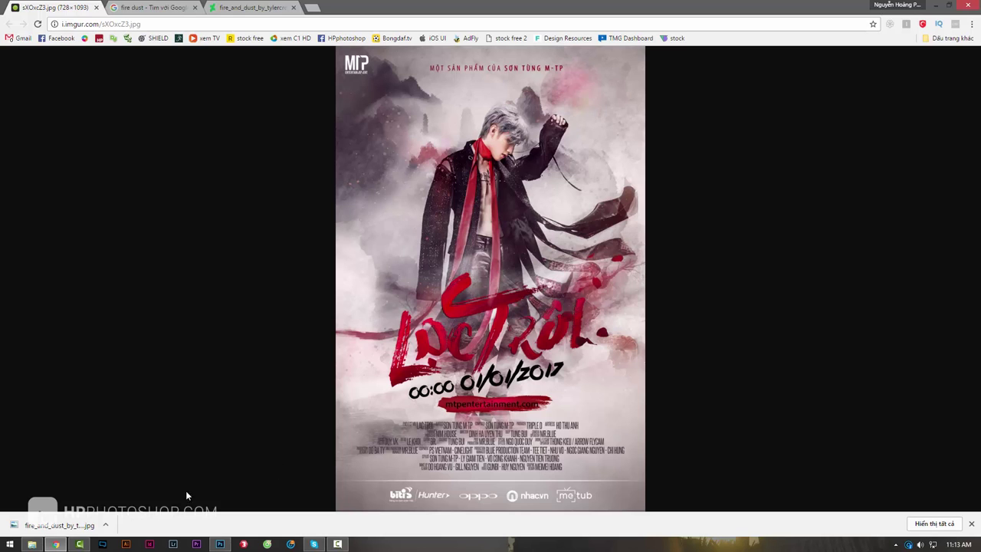
left_click(219, 543)
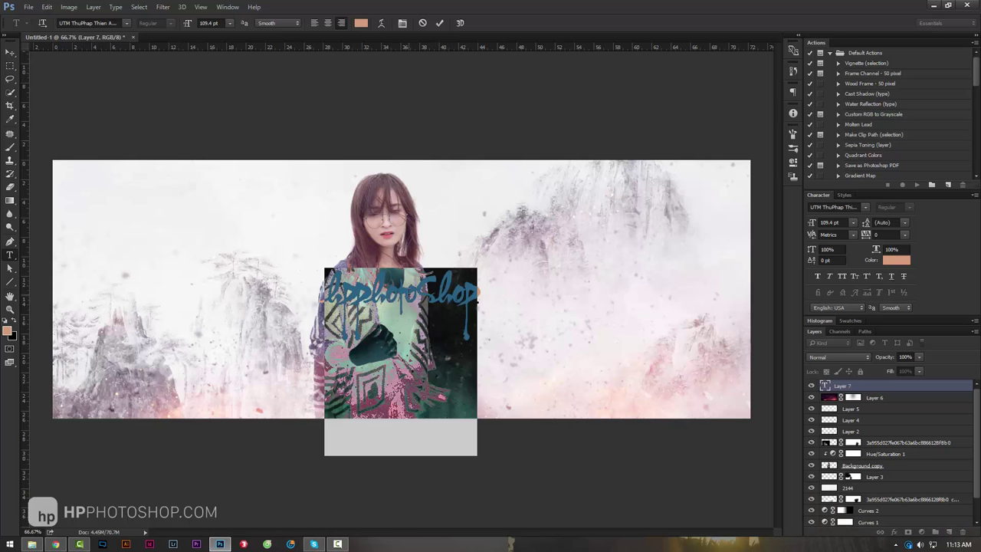
left_click(10, 52)
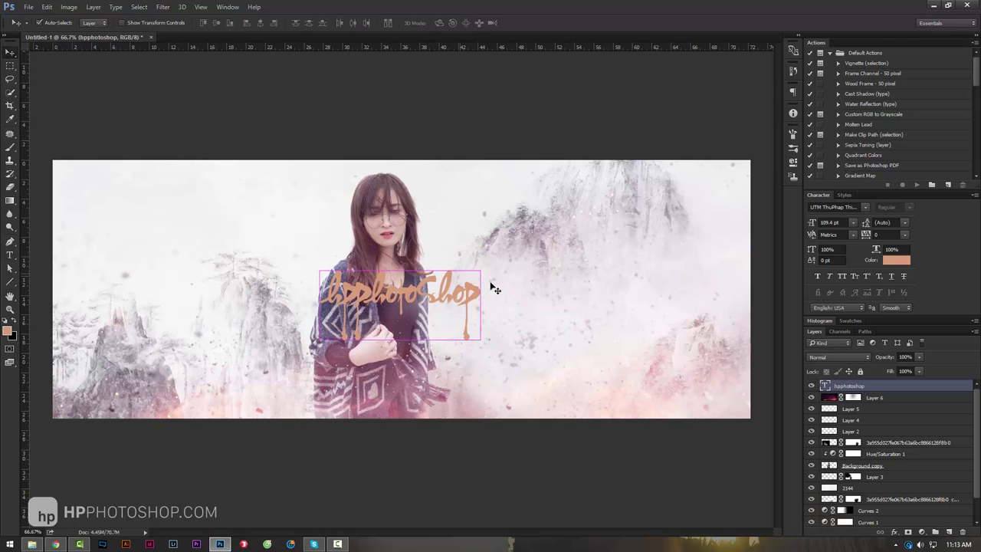
Enlarge the title to about 177 pt, move it lower, and tilt it about 10° counter-clockwise.
key("ctrl+t")
mouse_move(479, 268)
left_mouse_down()
mouse_move(636, 222)
mouse_move(686, 222)
left_mouse_up()
key("Return")
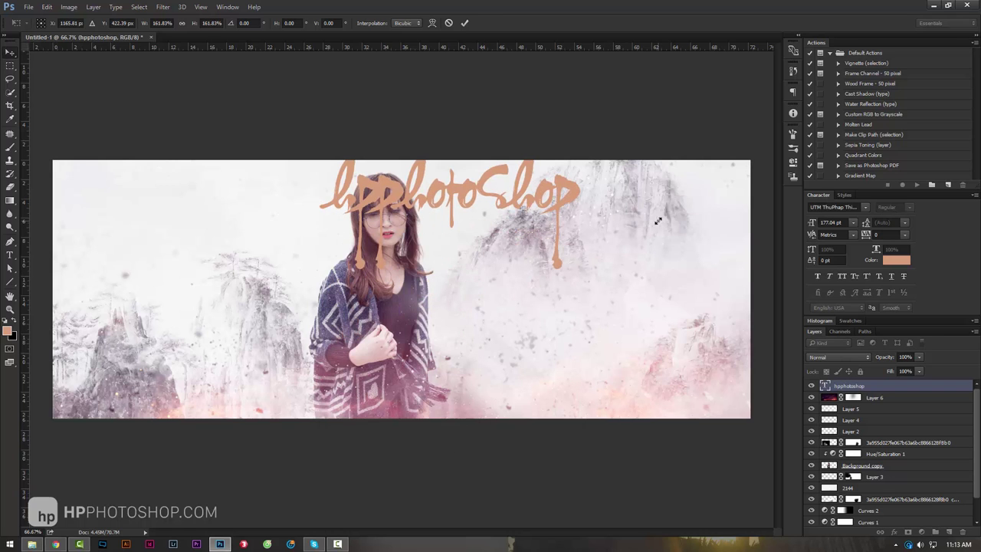
mouse_move(482, 209)
left_mouse_down()
mouse_move(579, 306)
mouse_move(455, 329)
left_mouse_up()
key("ctrl+t")
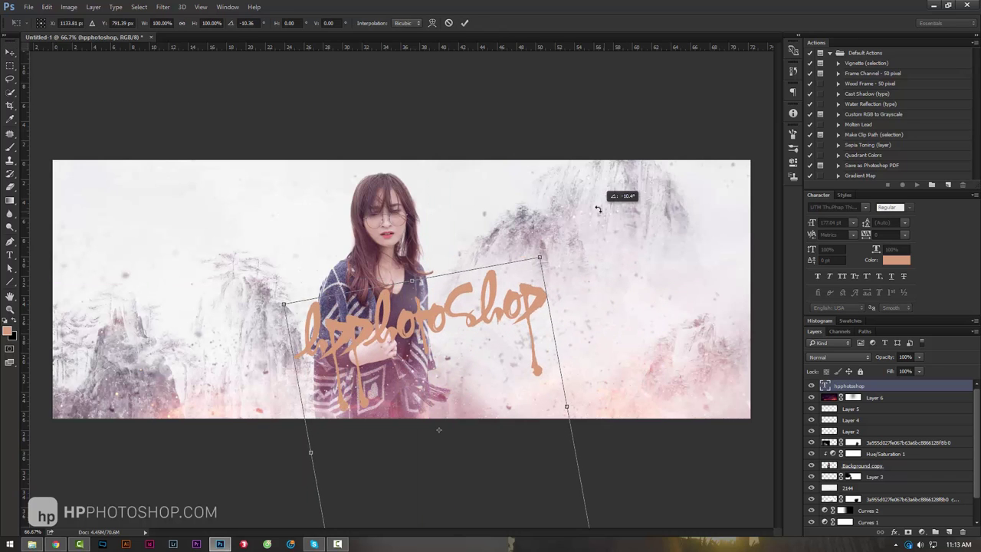
left_click_drag(626, 233, 633, 202)
key("Return")
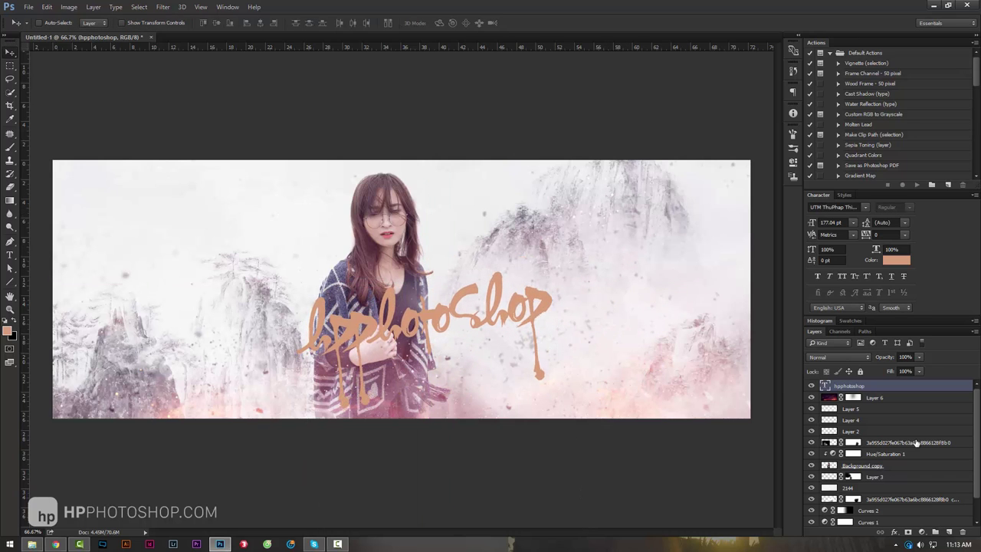
Open the title layer's Layer Style and enable Drop Shadow.
double_click(918, 385)
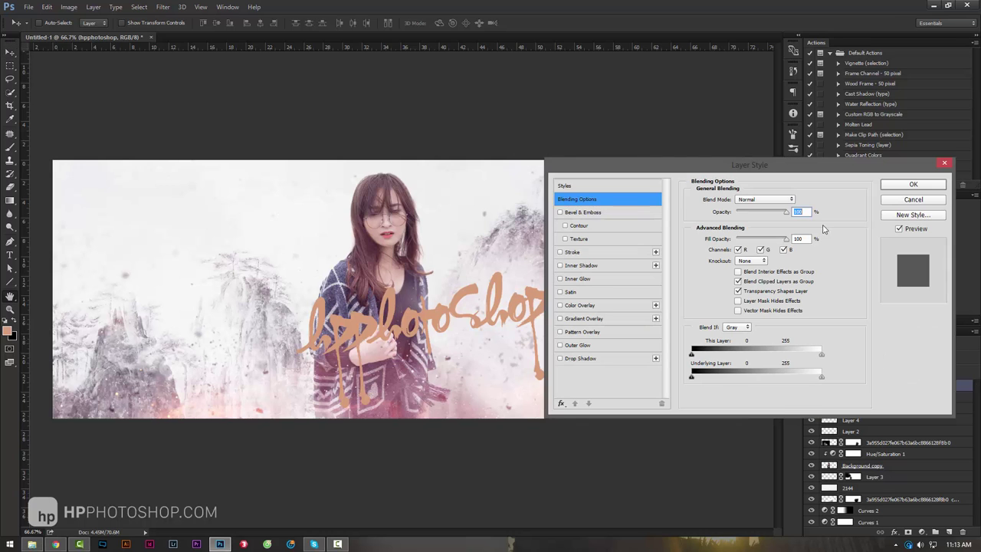
left_click(912, 205)
right_click(908, 389)
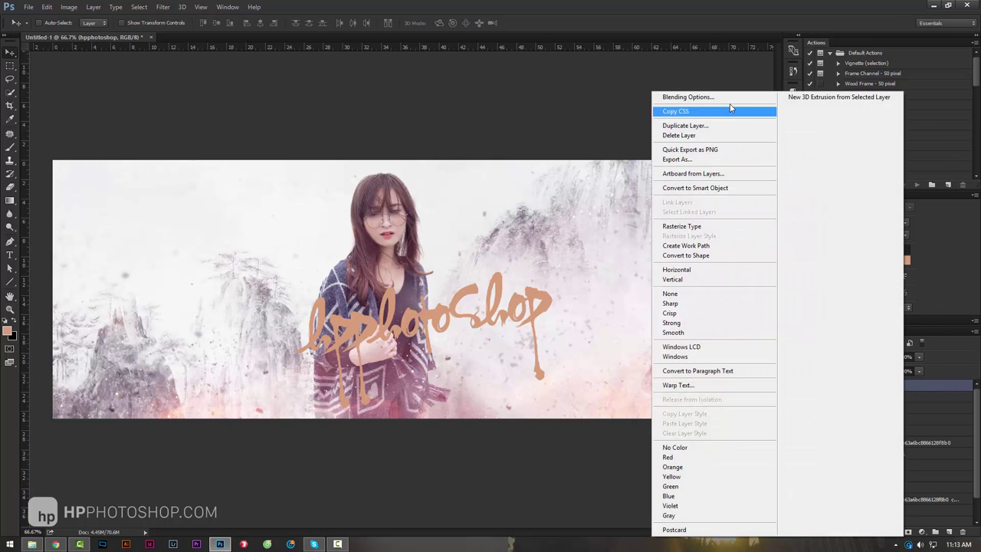
left_click(676, 111)
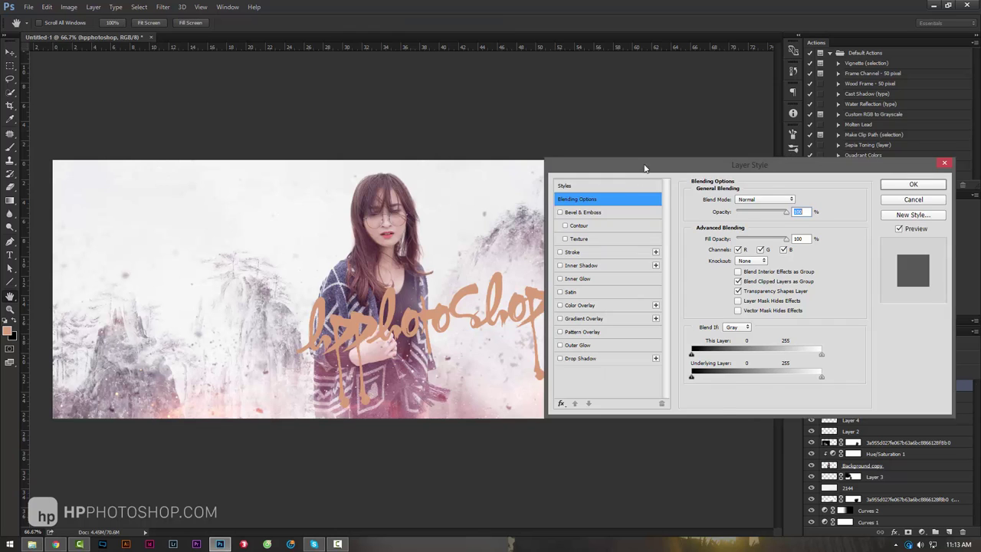
left_click(591, 324)
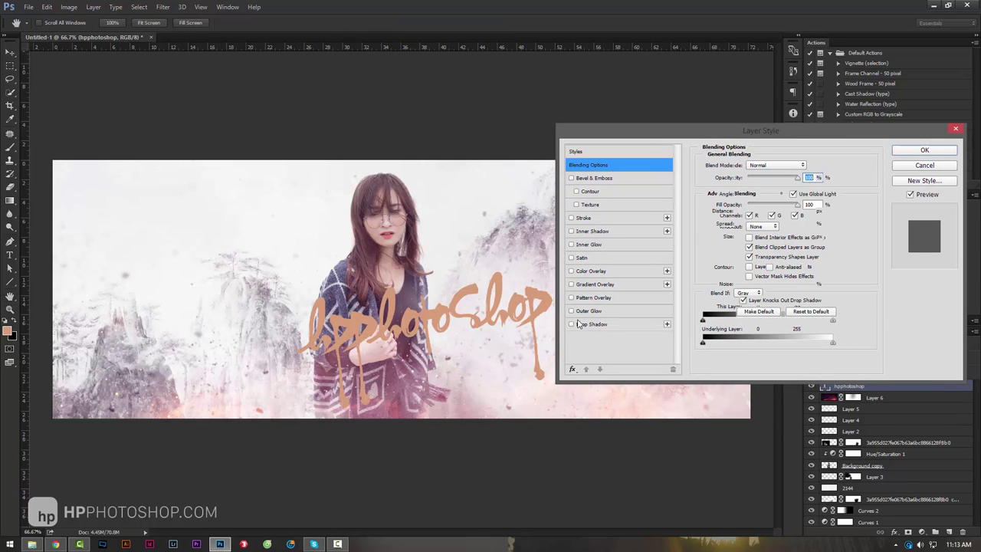
Check the reference poster, then tighten the shadow to 3 px distance at a 43° angle.
left_click(56, 544)
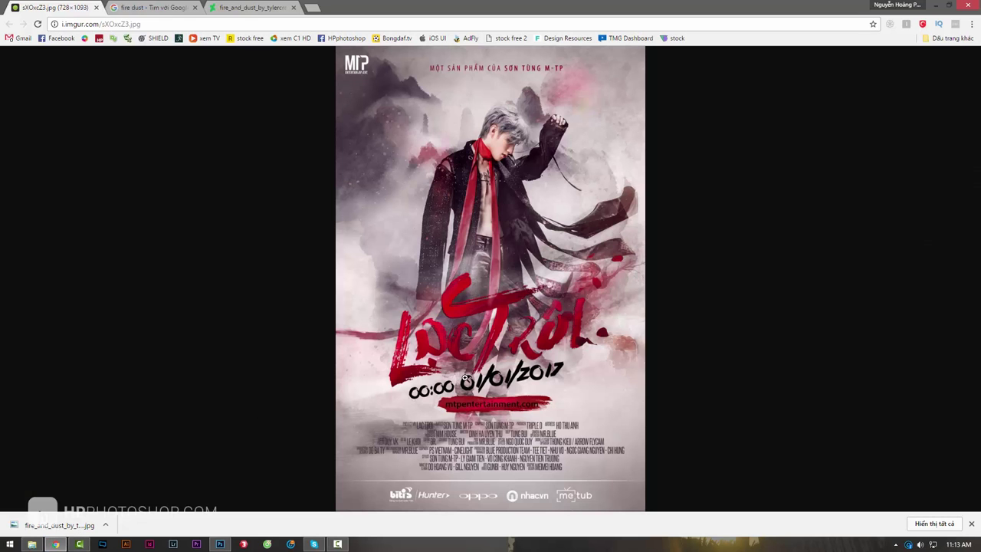
left_click(218, 543)
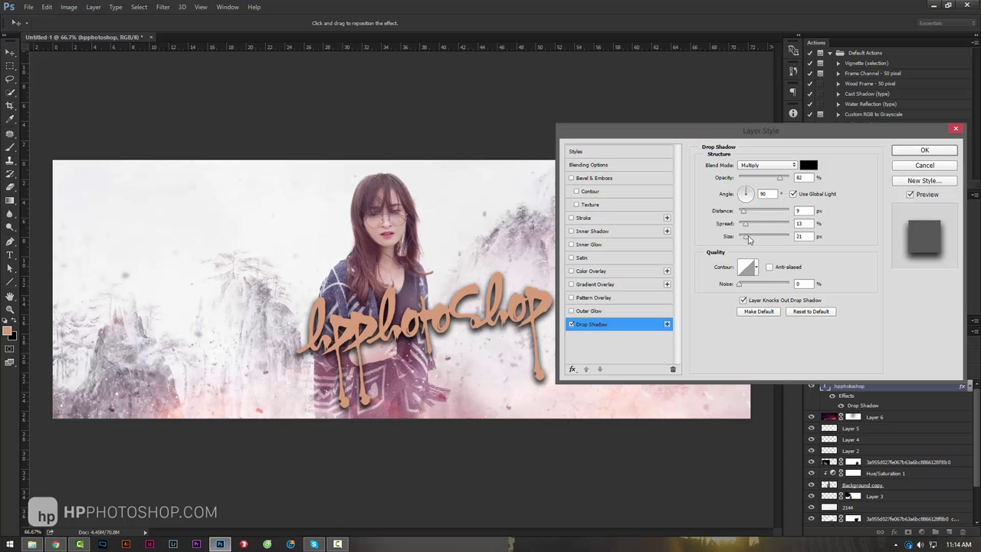
mouse_move(747, 226)
left_mouse_down()
mouse_move(809, 227)
mouse_move(725, 229)
mouse_move(701, 246)
left_mouse_up()
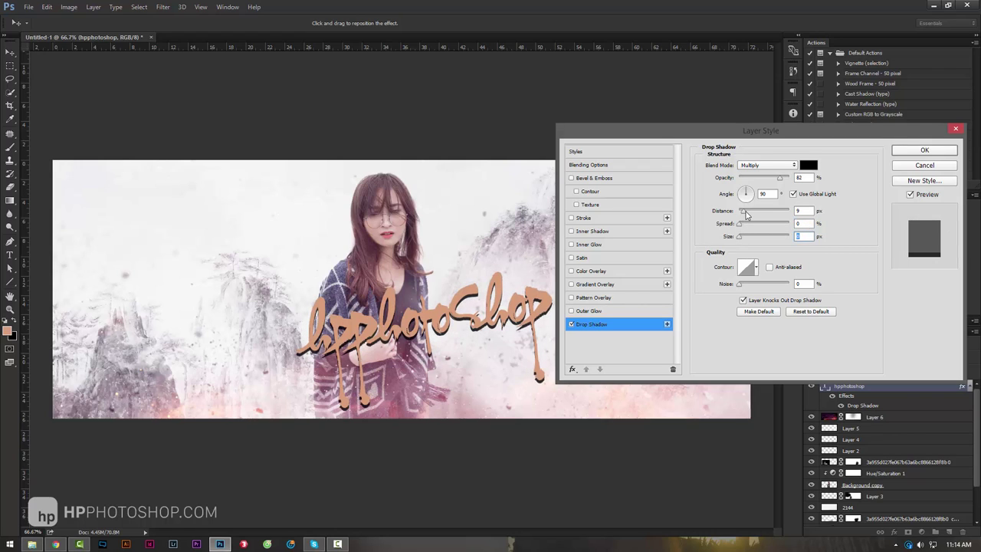
left_click_drag(746, 215, 741, 215)
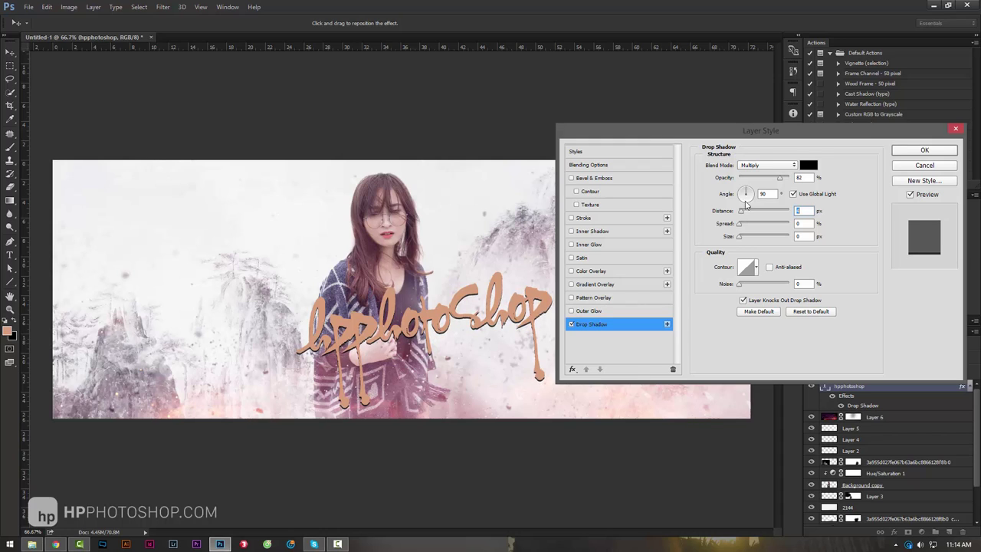
type("4")
key("shift+Tab")
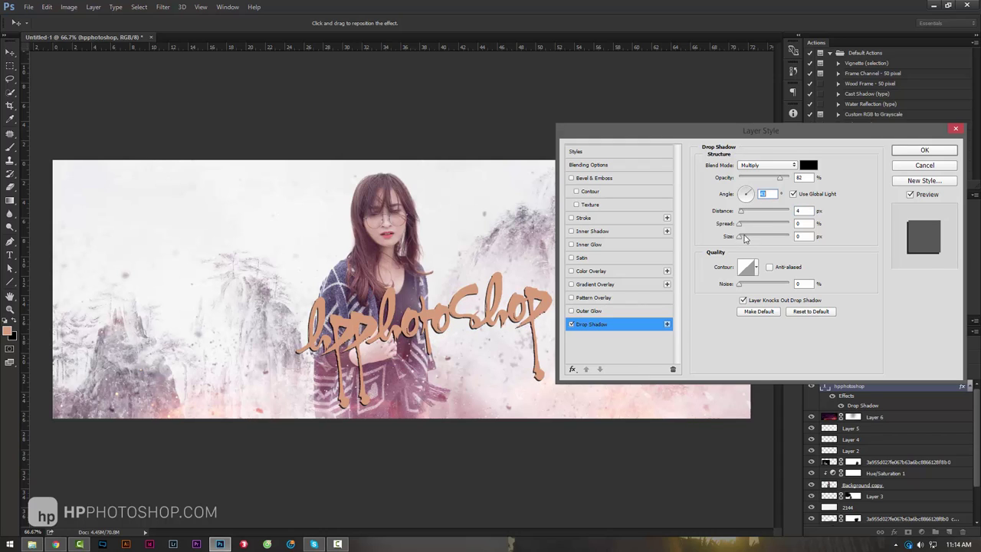
type("2")
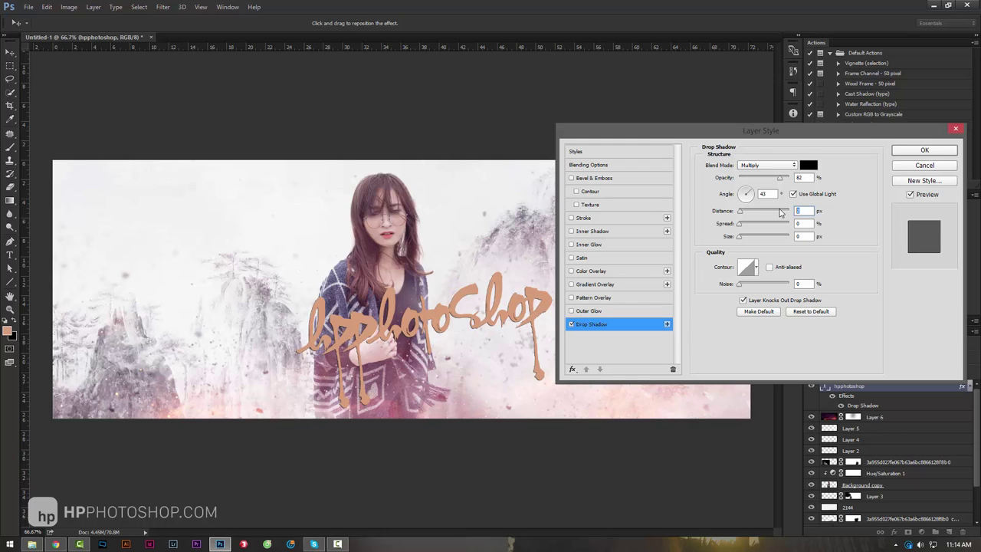
type("3")
Enable Gradient Overlay and set the gradient's left stop to bright red.
left_click(571, 285)
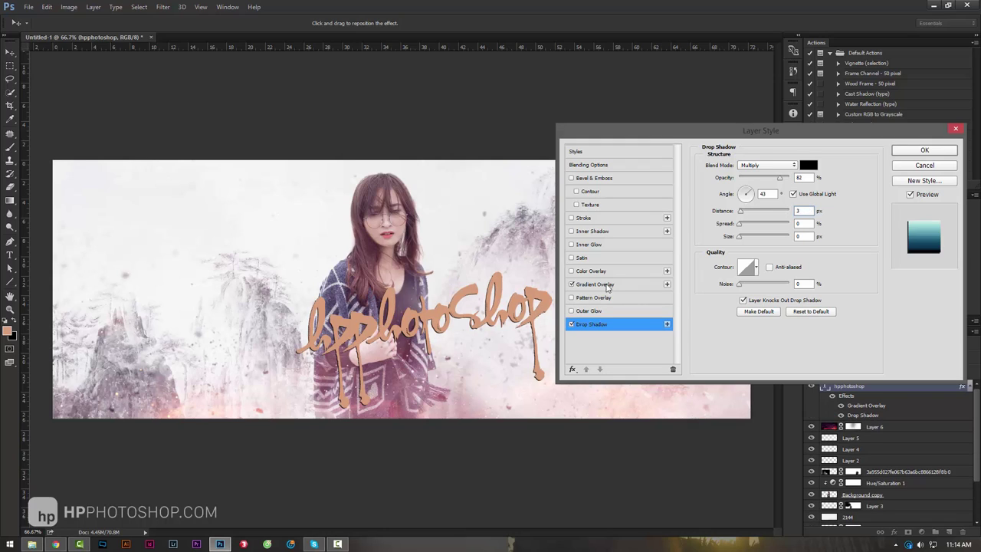
left_click(763, 194)
scroll(760, 147, "down", 2)
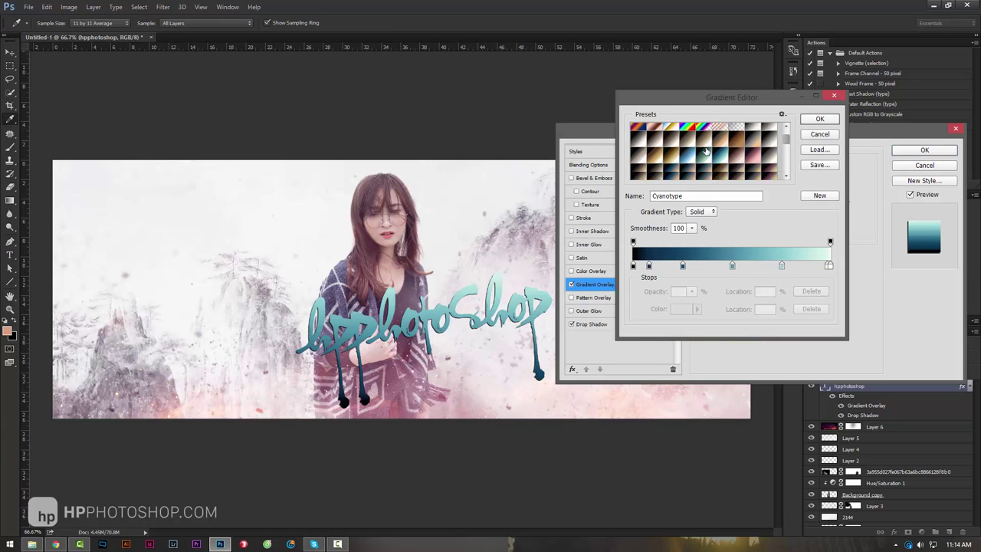
scroll(759, 147, "down", 2)
scroll(694, 161, "up", 4)
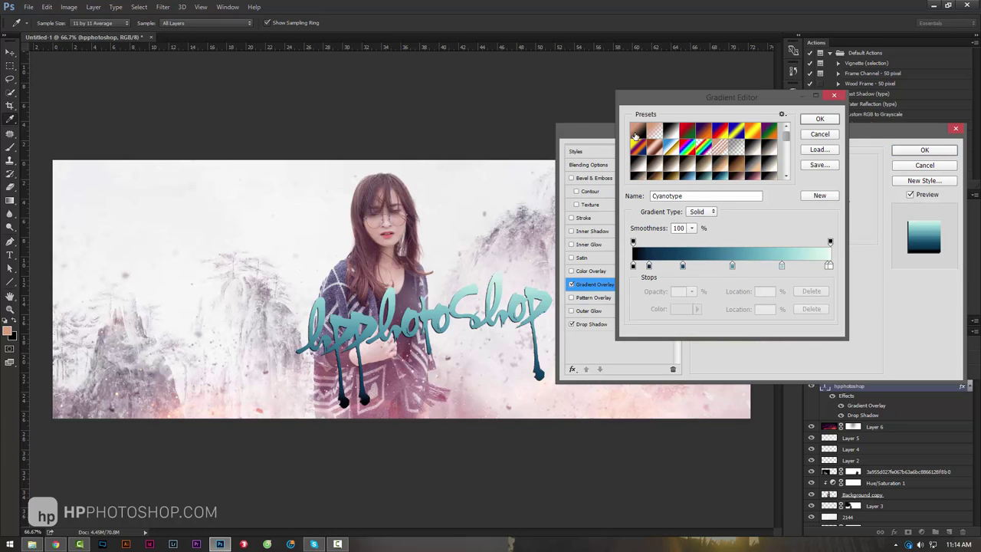
left_click(636, 134)
double_click(636, 267)
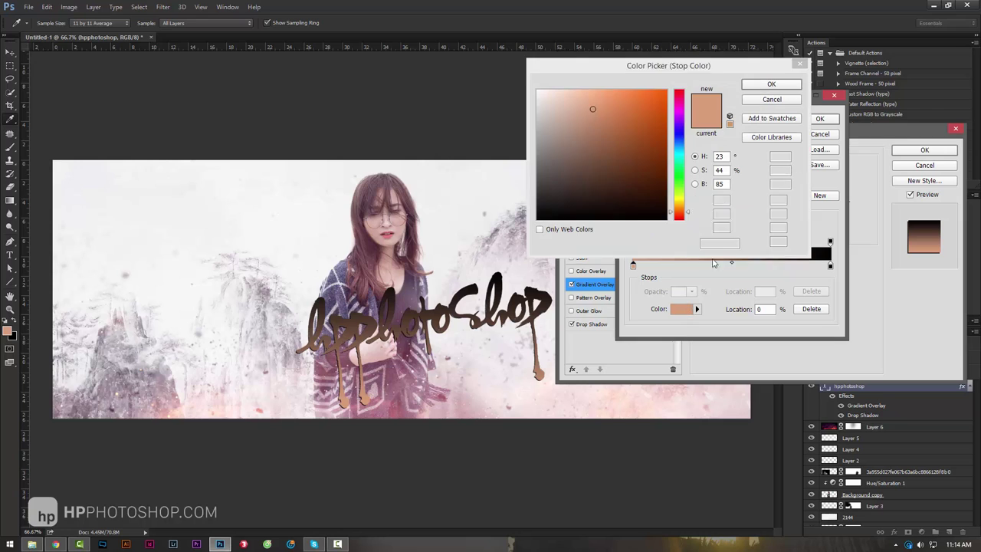
left_click_drag(679, 134, 679, 90)
left_click(650, 95)
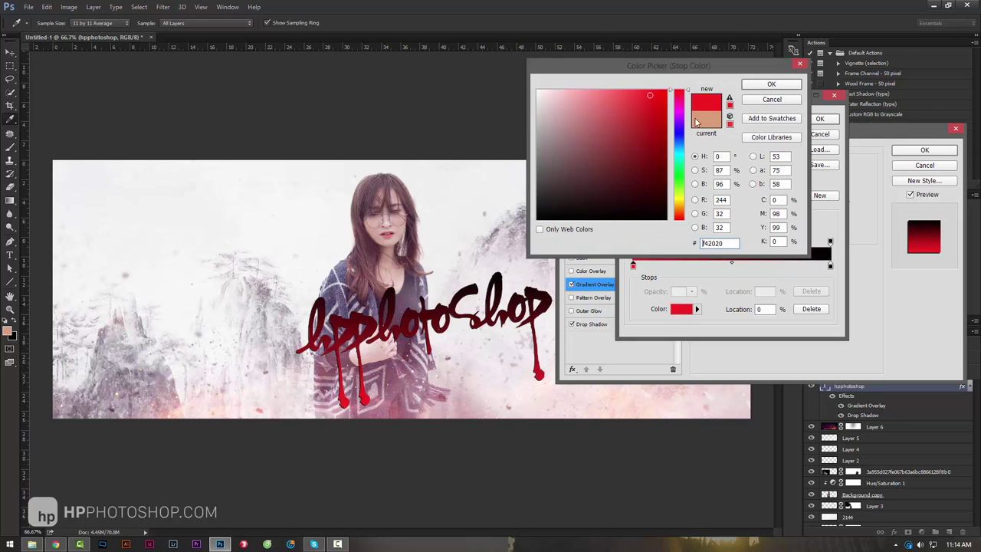
left_click(770, 83)
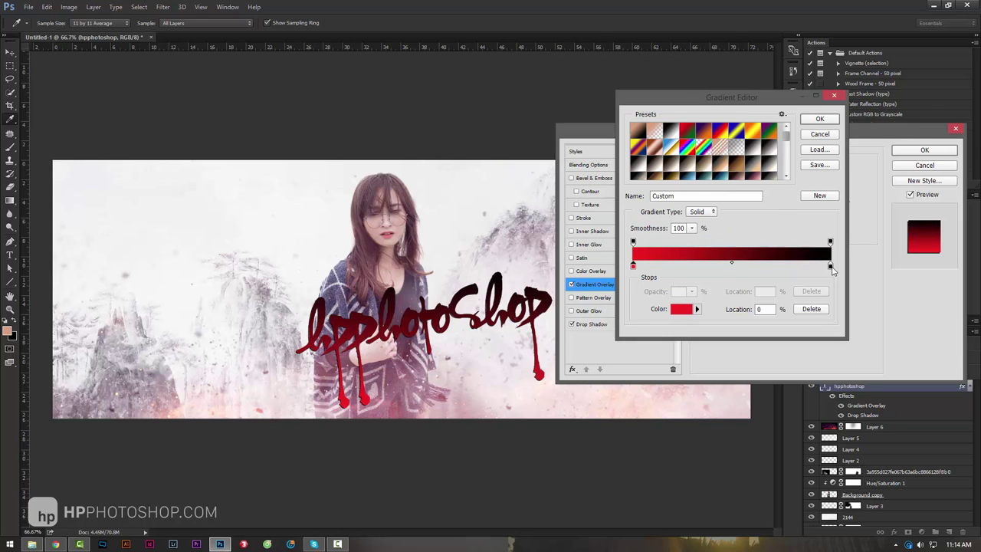
Make the right stop dark red and add middle red stops at 28% and 66%.
double_click(831, 266)
left_click(630, 146)
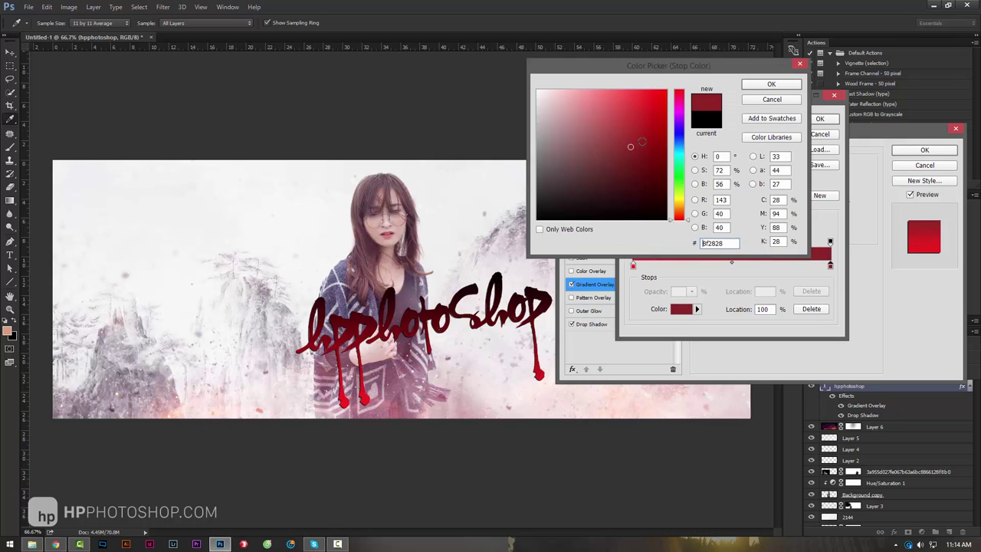
left_click(771, 84)
left_click(689, 266)
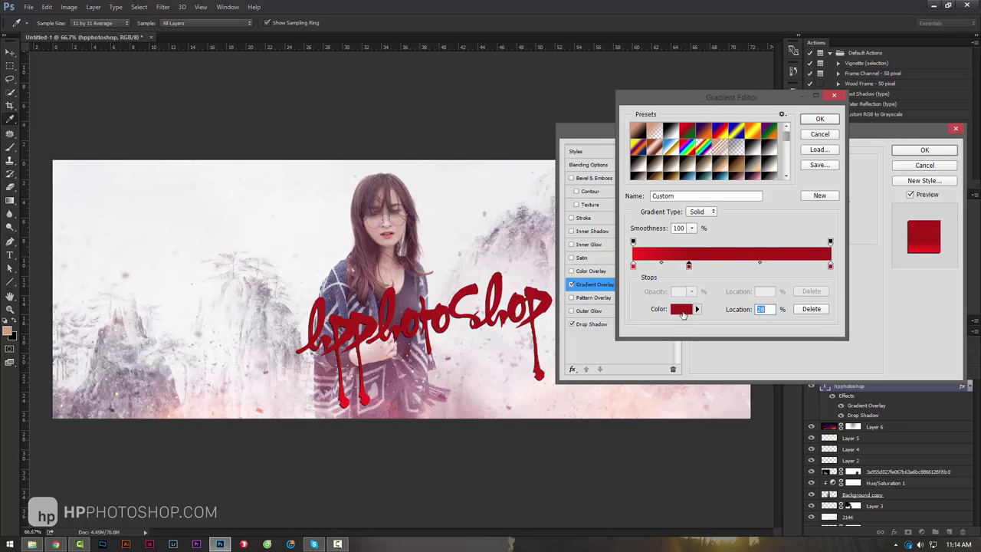
left_click(682, 309)
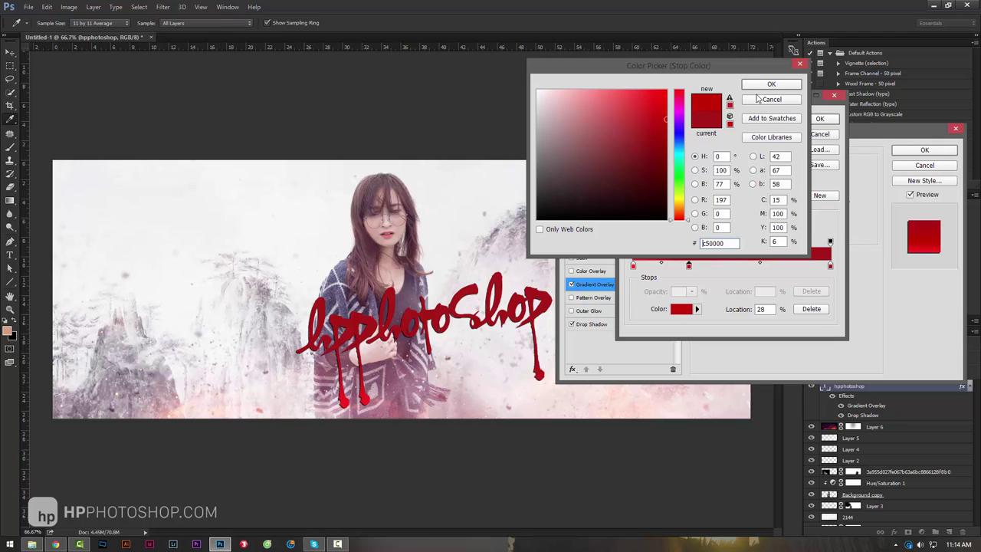
left_click(770, 84)
left_click(680, 308)
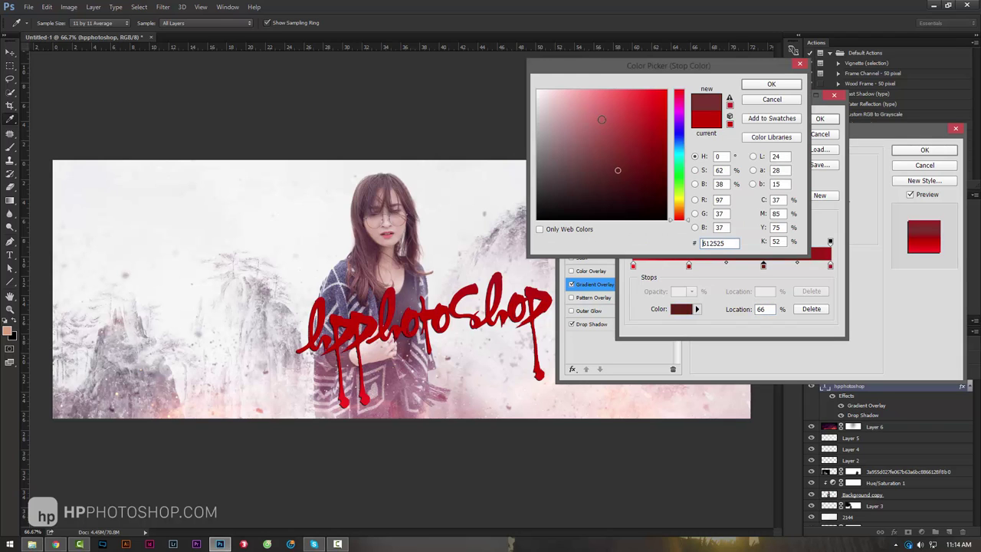
left_click(596, 89)
left_click_drag(637, 104, 629, 102)
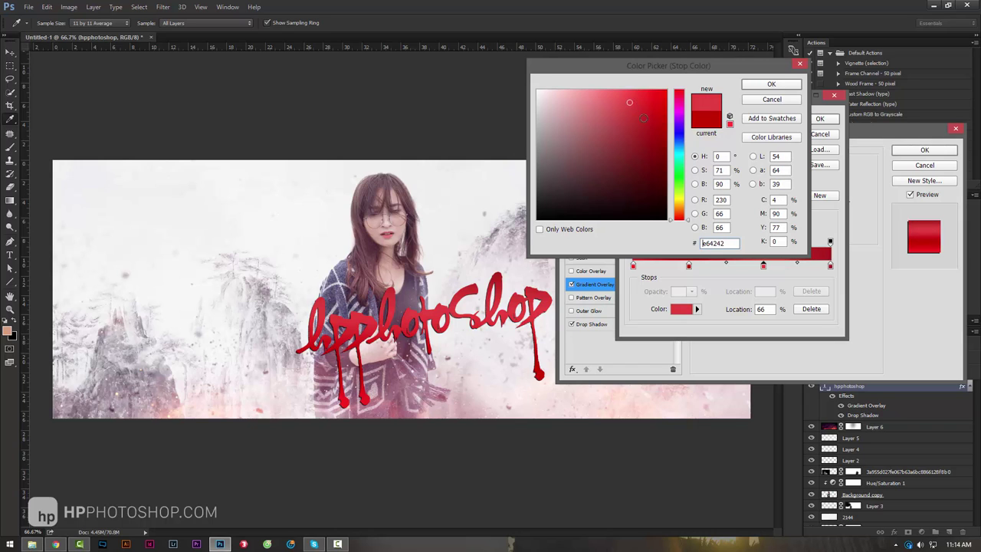
left_click(772, 84)
Accept the red gradient, change its angle, and apply the layer style.
left_click(820, 120)
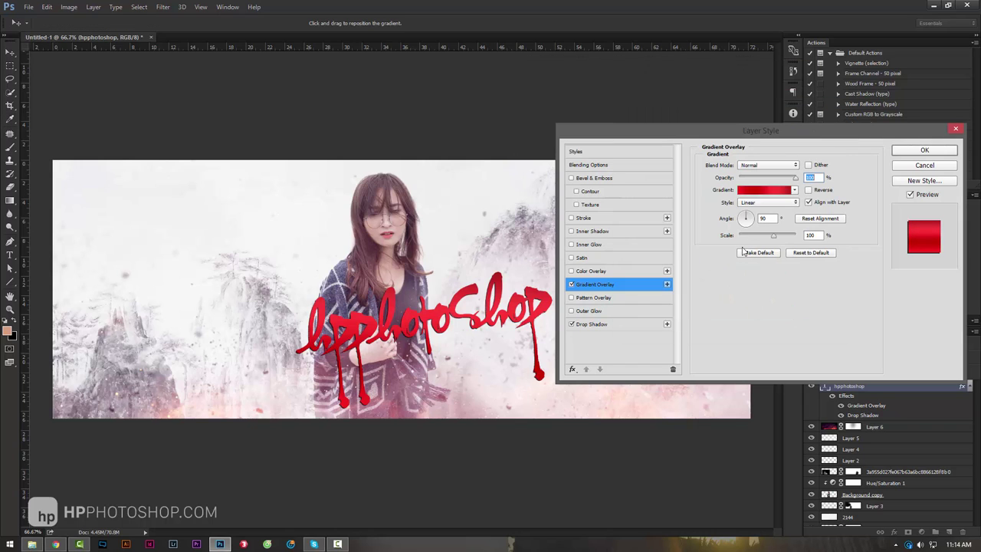
left_click(751, 218)
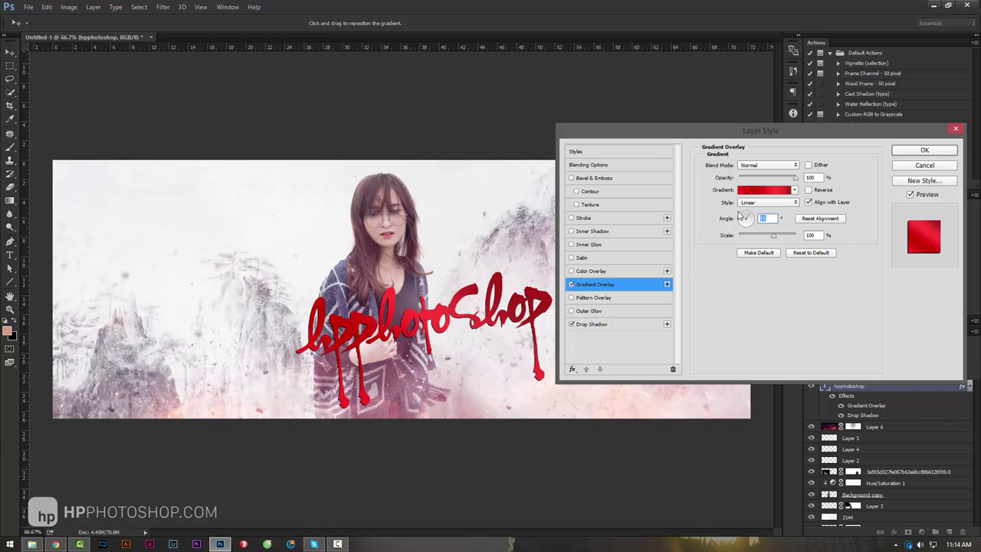
left_click(895, 152)
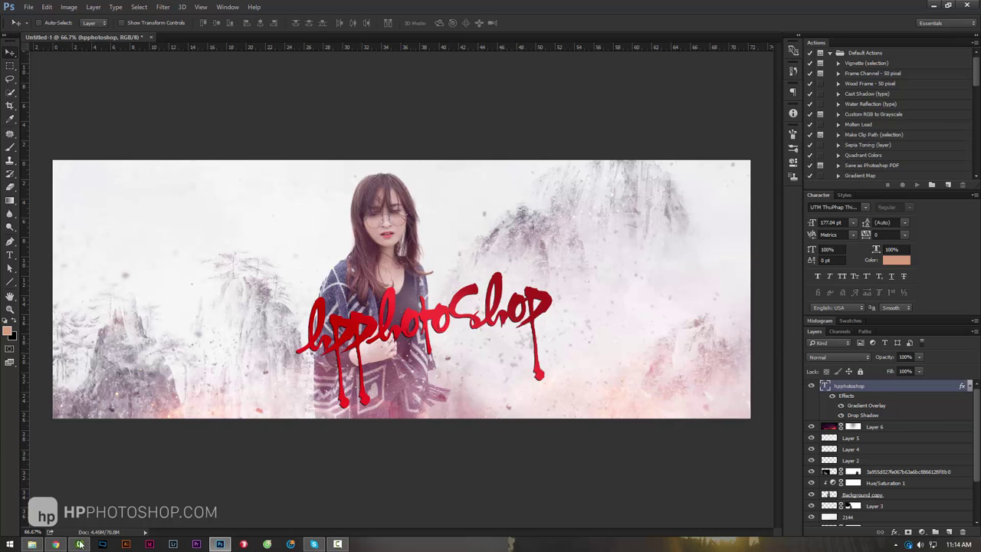
left_click(56, 544)
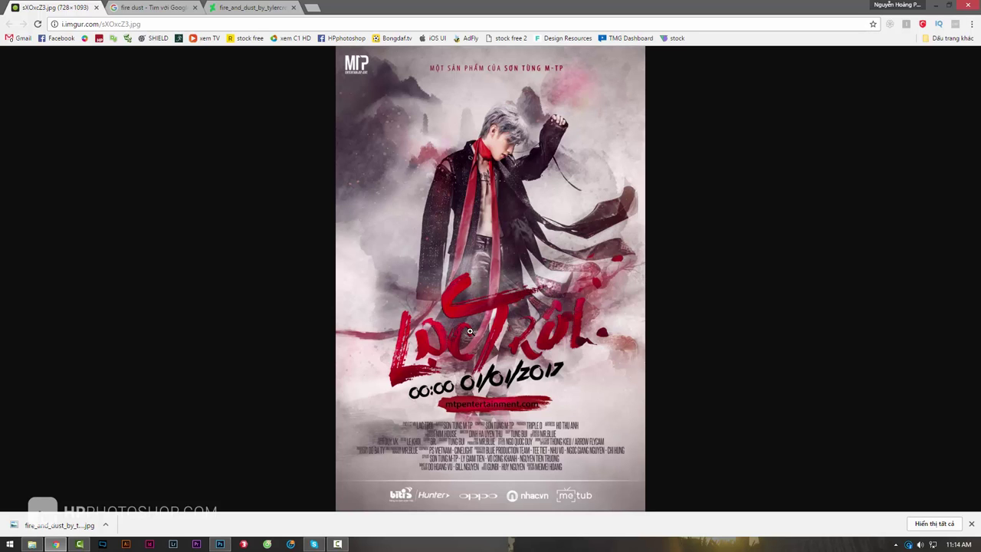
left_click(220, 544)
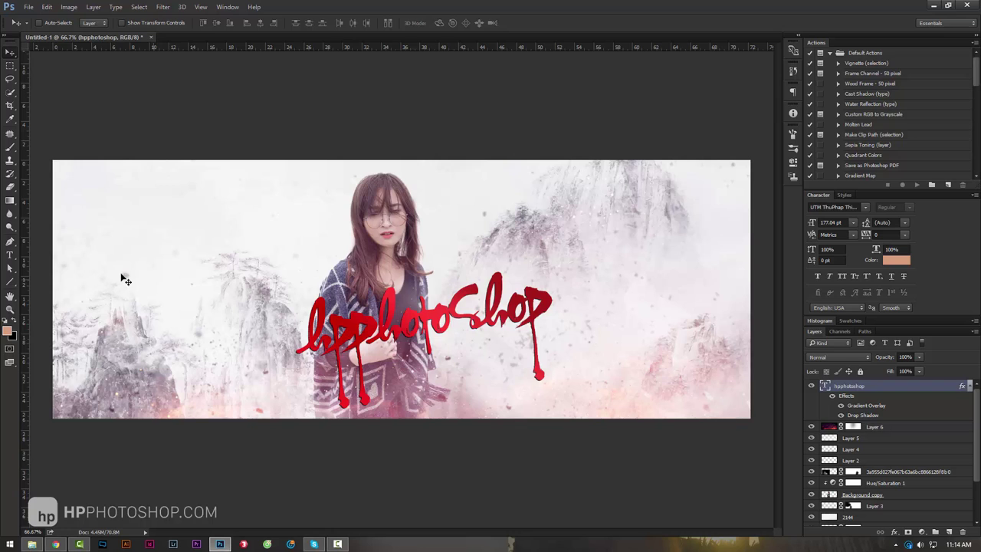
Preview the title in the 'thu' calligraphy fonts, keeping UTM ThuPhap Thien An.
left_click(10, 255)
left_click(484, 286)
key("ctrl+a")
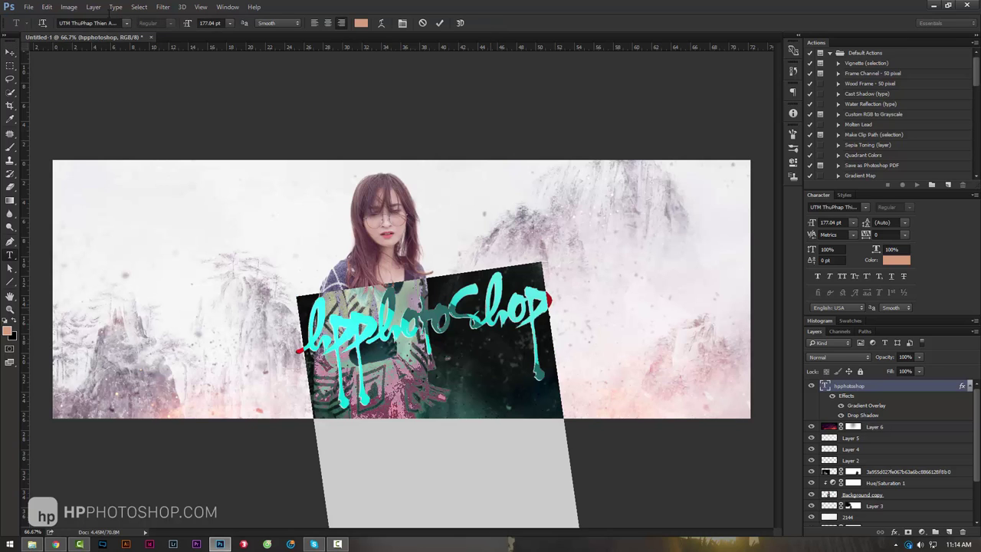
left_click(126, 24)
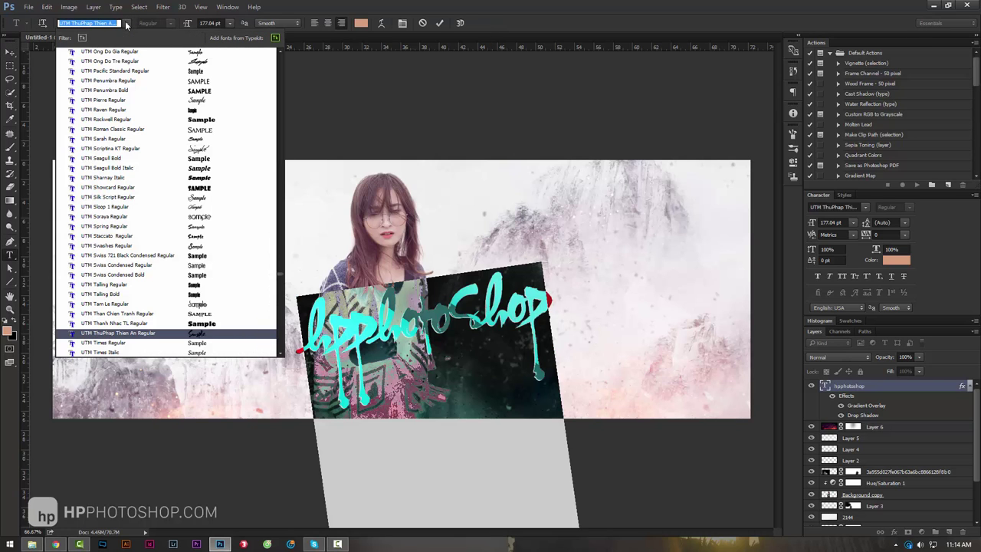
type("thu")
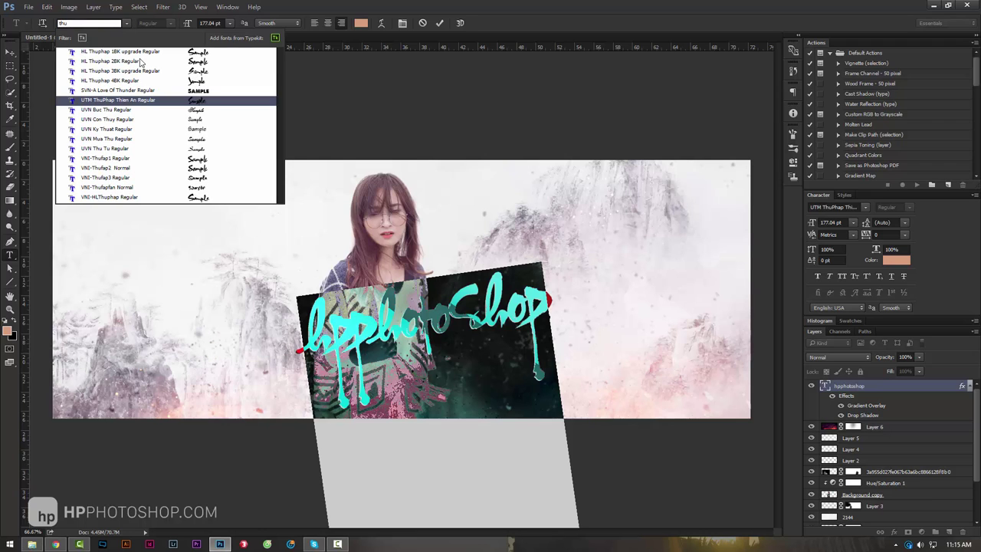
key("Up")
key("Up")
key("Up")
key("Down")
key("Down")
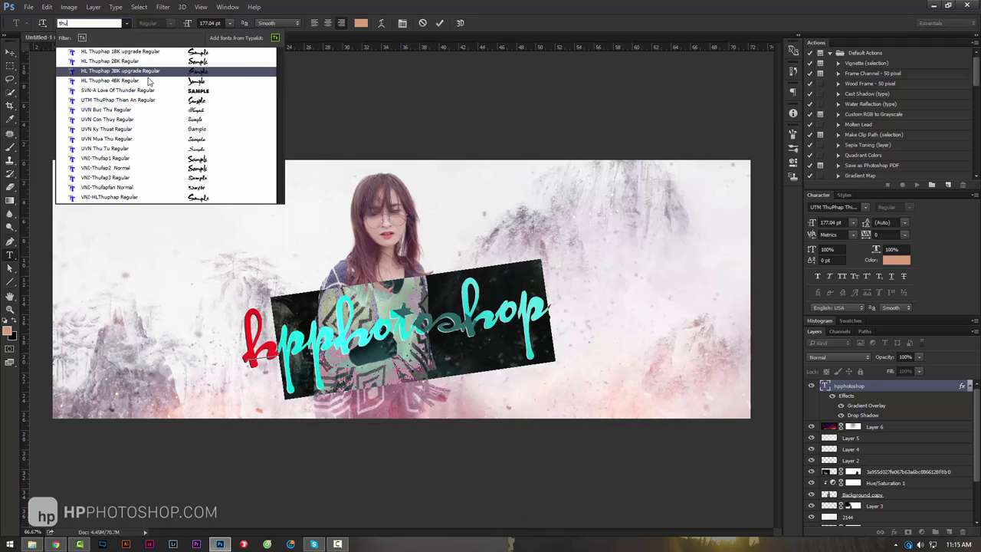
key("Down")
key("Down")
key("Down")
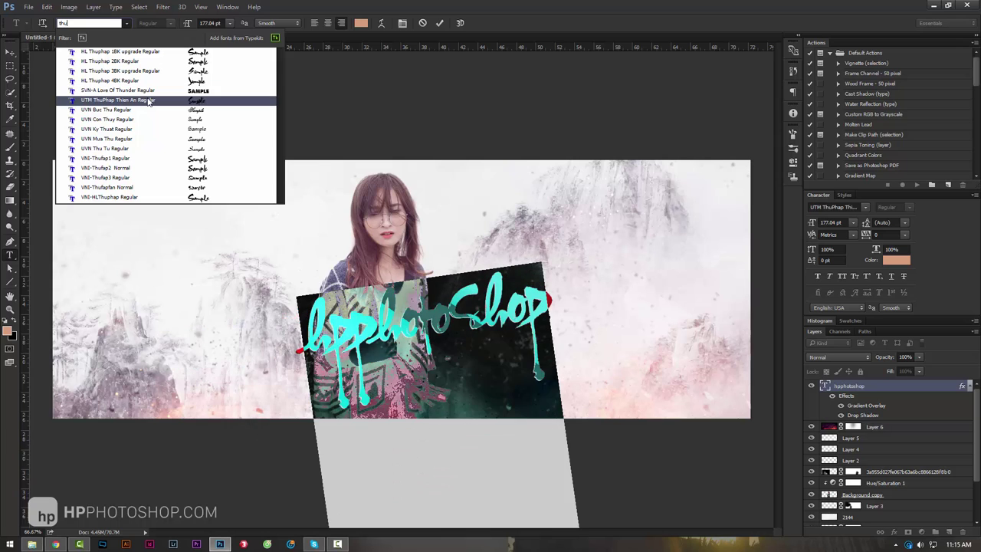
key("Down")
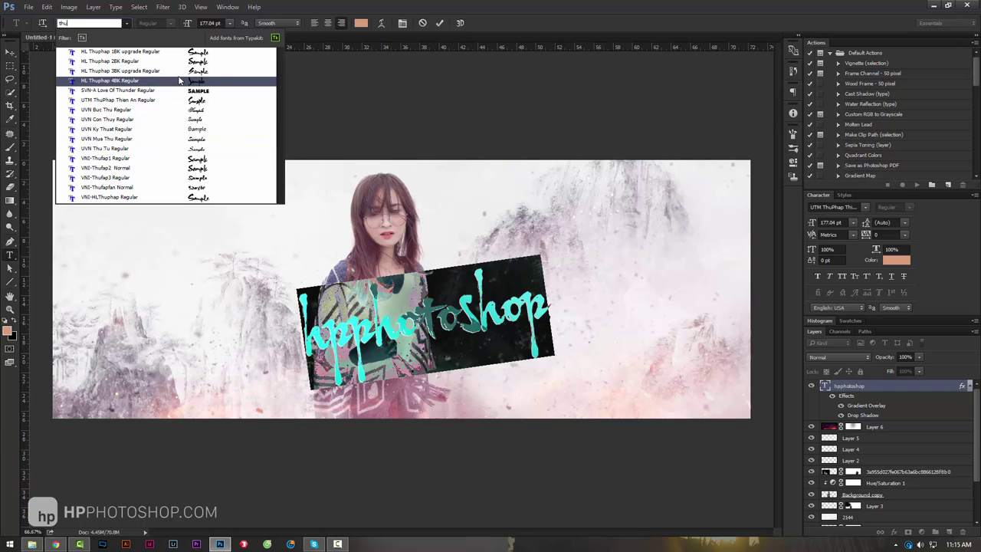
key("Up")
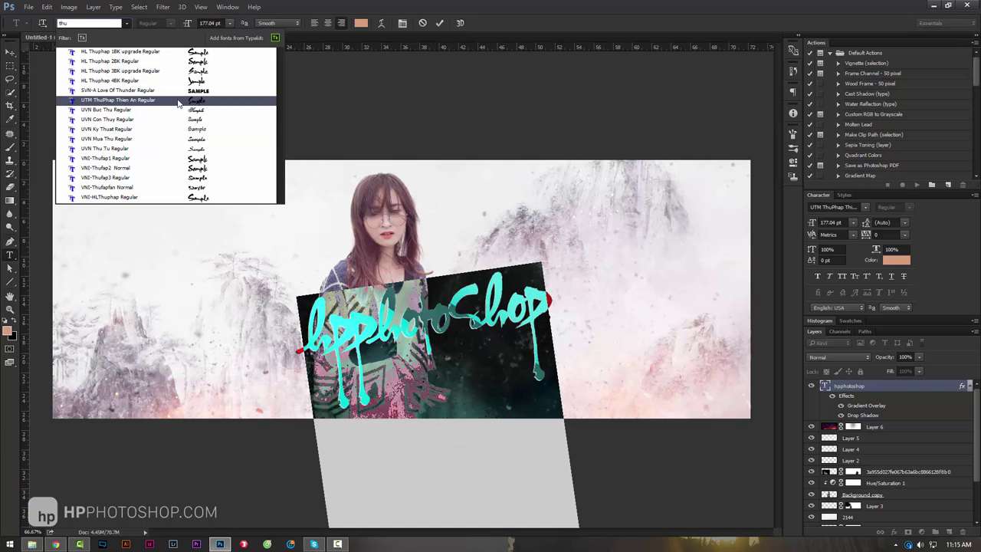
left_click(179, 100)
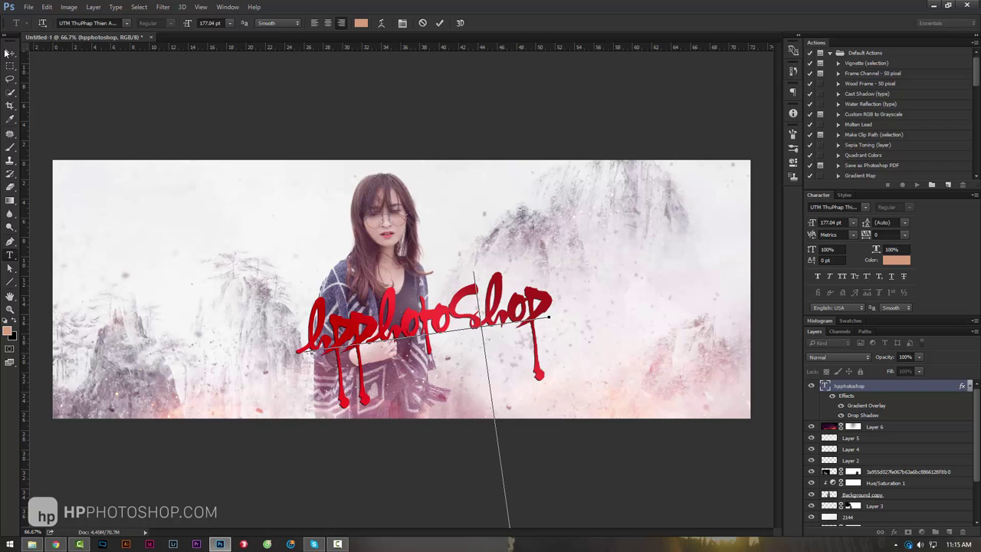
Cancel a trial rotation and move the level title right and up beside the woman.
left_click(10, 51)
key("ctrl+t")
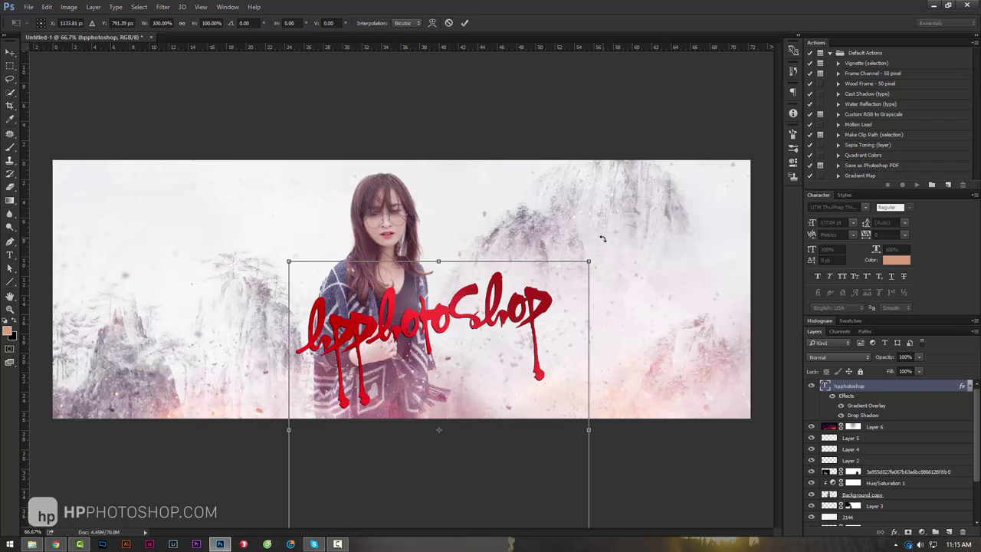
left_click_drag(594, 264, 628, 255)
key("Escape")
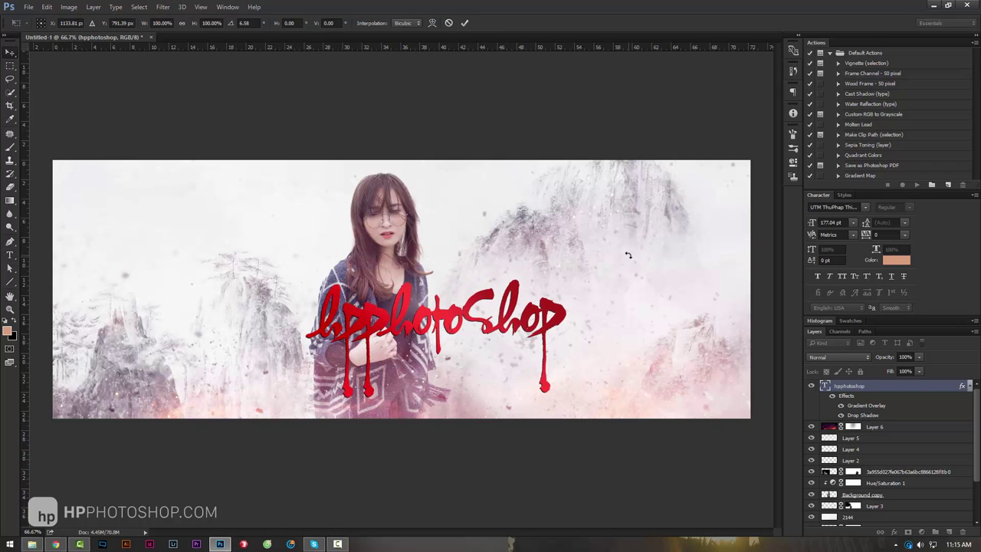
left_click_drag(523, 343, 657, 320)
left_click(10, 255)
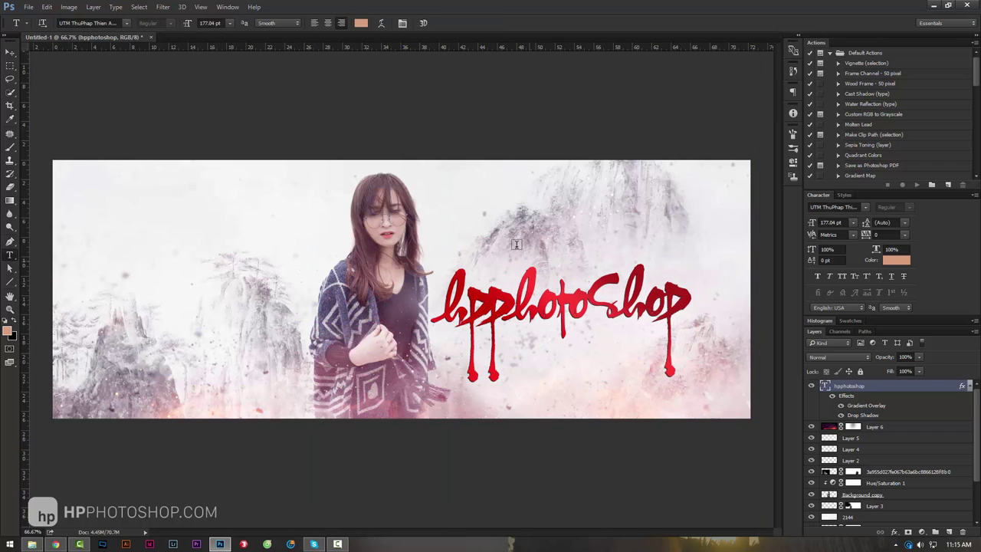
left_click(482, 314)
type("~")
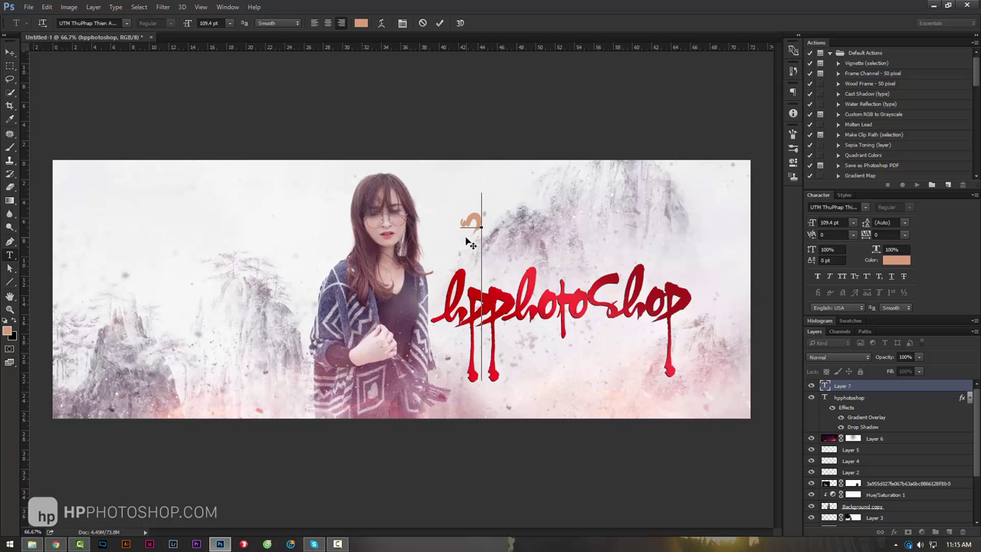
type("~~~")
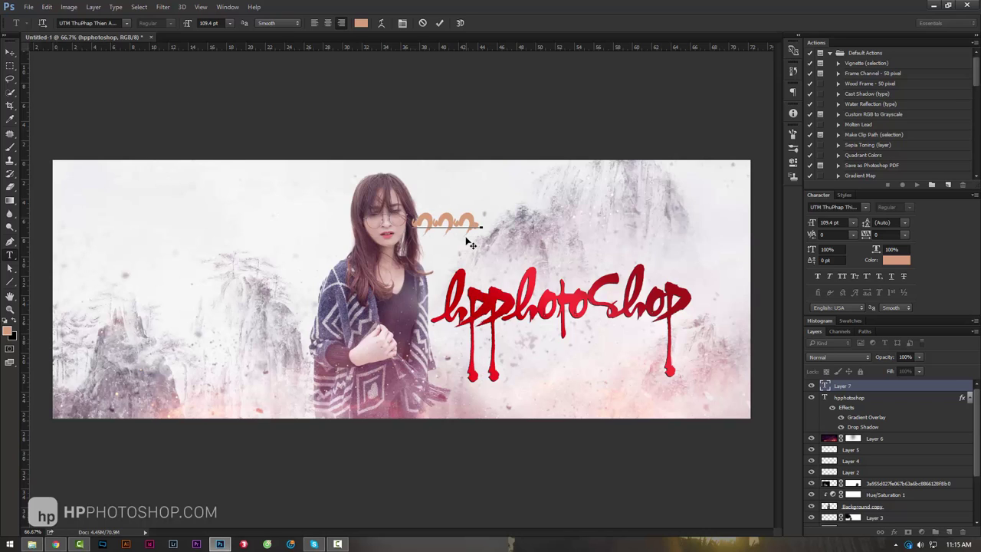
type(".hp")
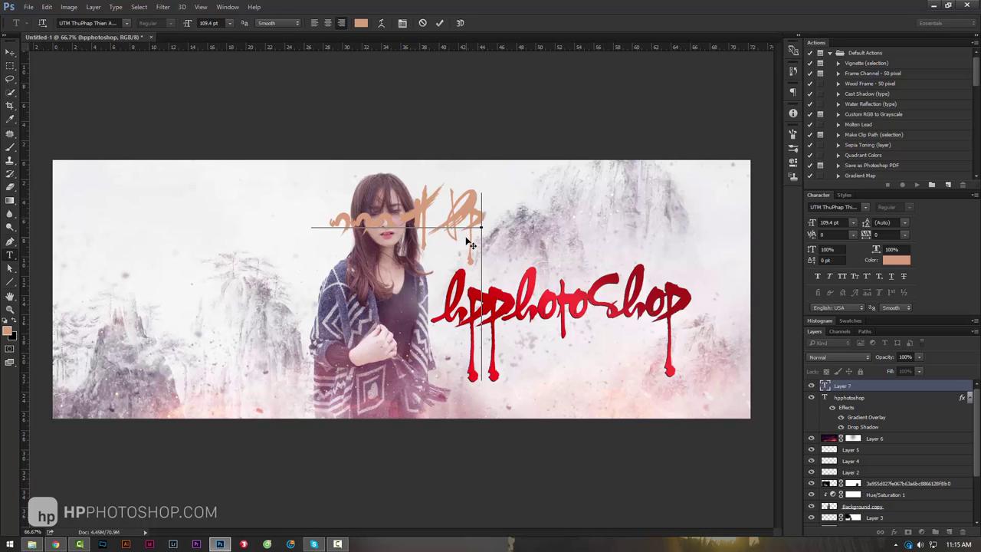
type("photoshop.com")
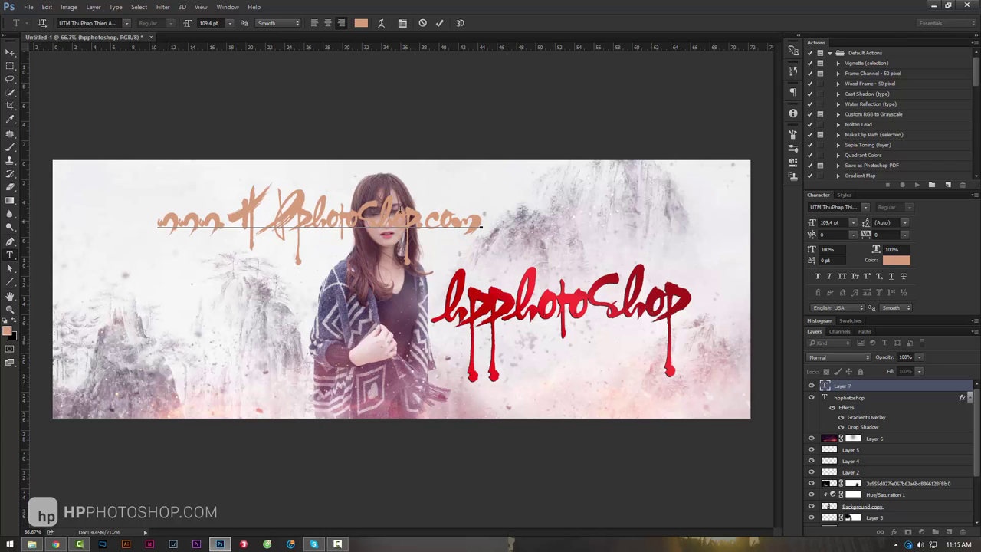
double_click(400, 209)
key("ctrl+a")
left_click(88, 23)
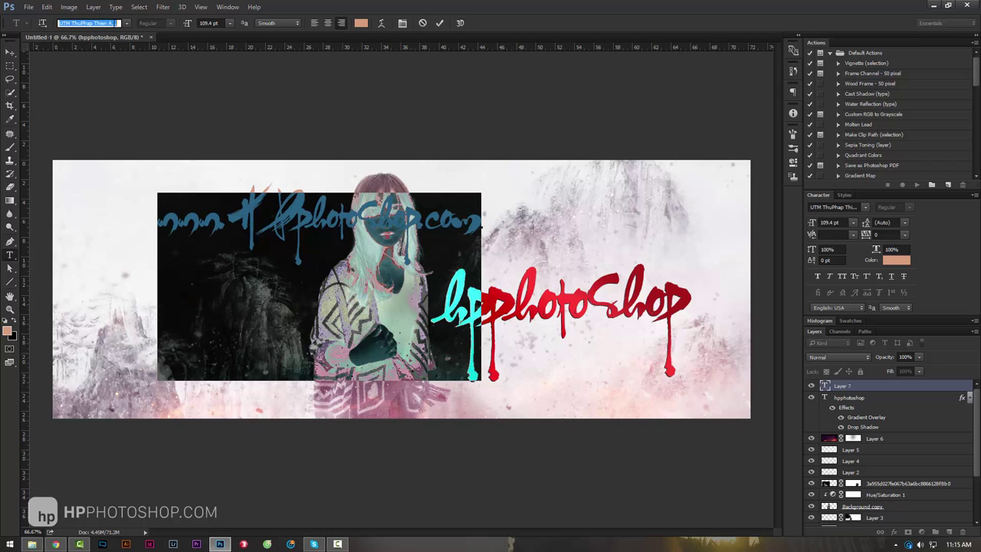
type("geo")
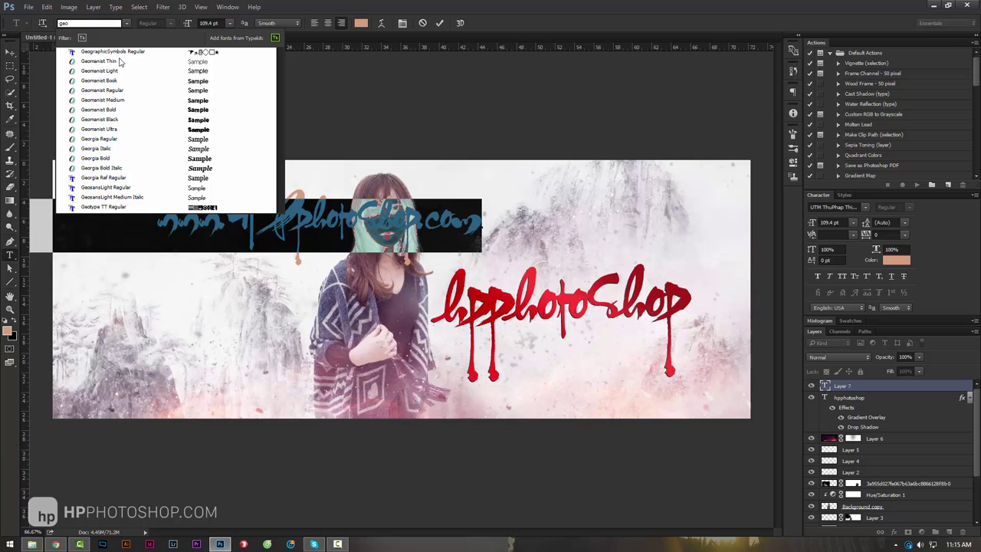
left_click(152, 81)
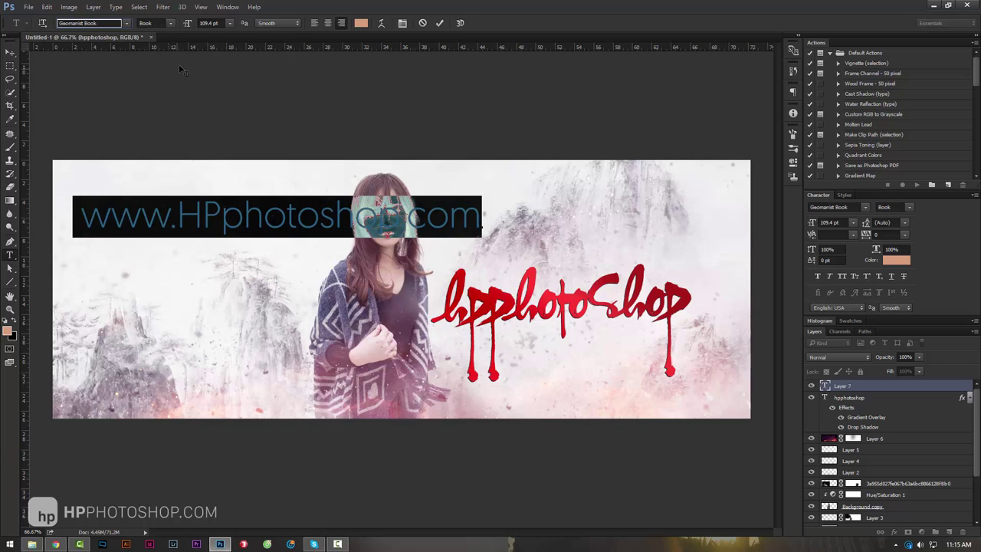
Make the URL text Geomanist Light at 48 pt.
left_click(170, 23)
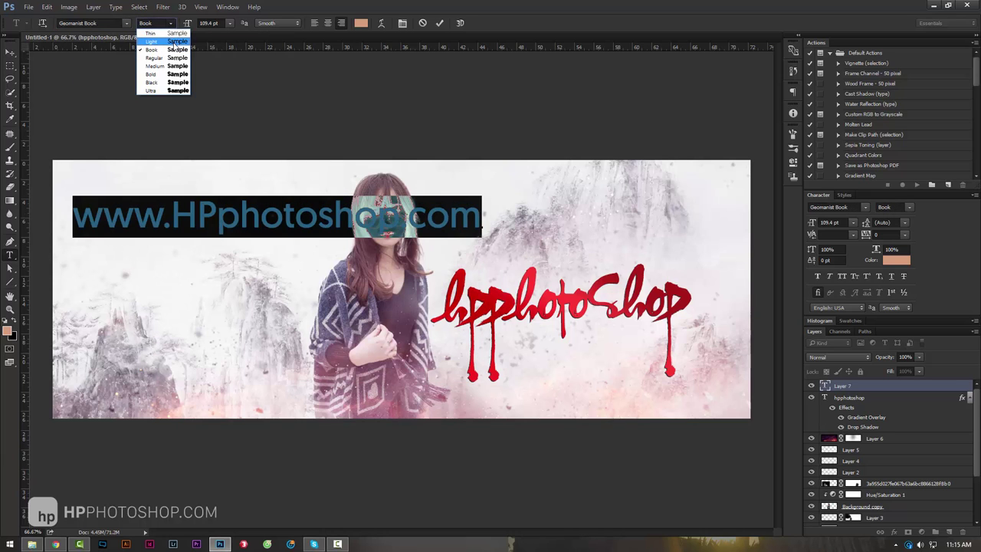
left_click(154, 35)
left_click(227, 23)
left_click(222, 185)
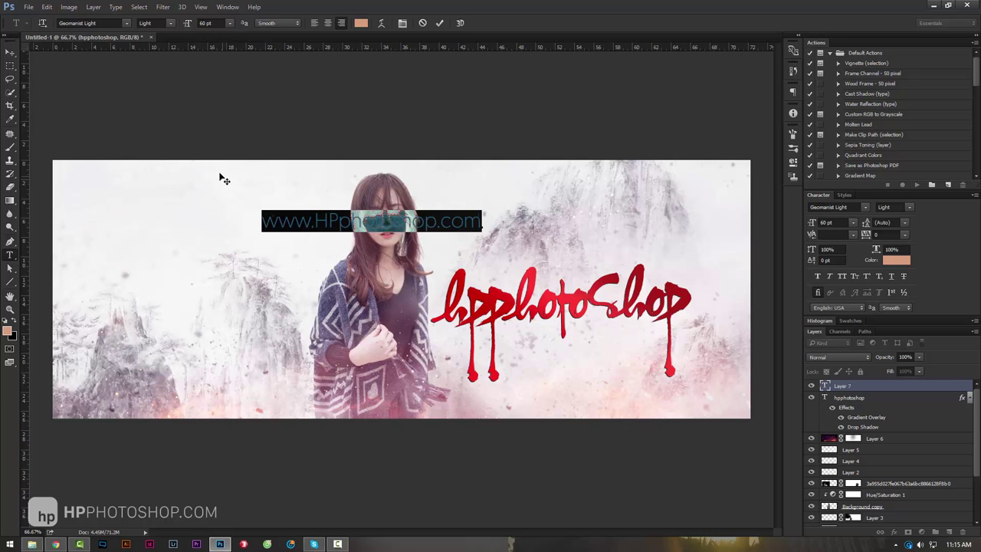
left_click(229, 23)
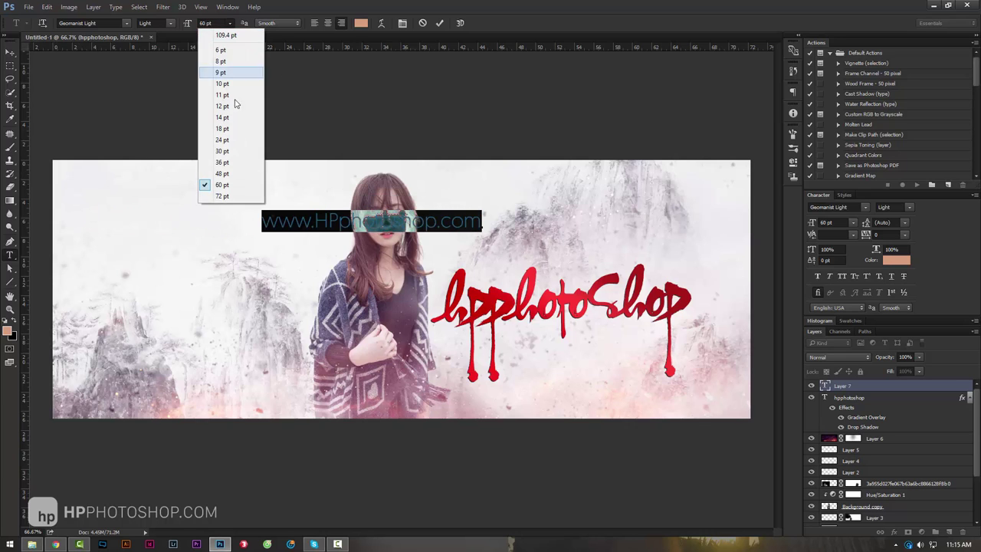
left_click(223, 173)
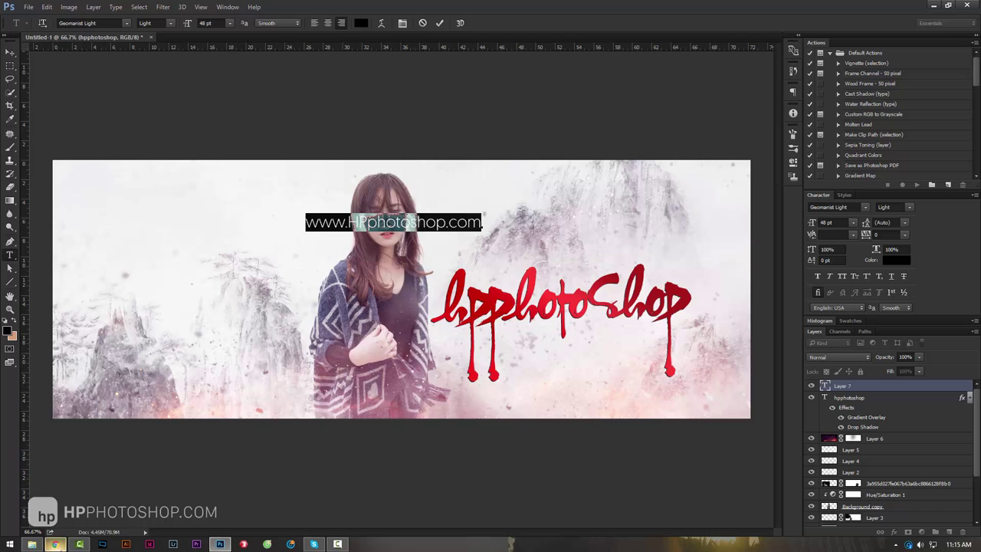
Compare the URL with the reference poster, then commit the text.
left_click(55, 544)
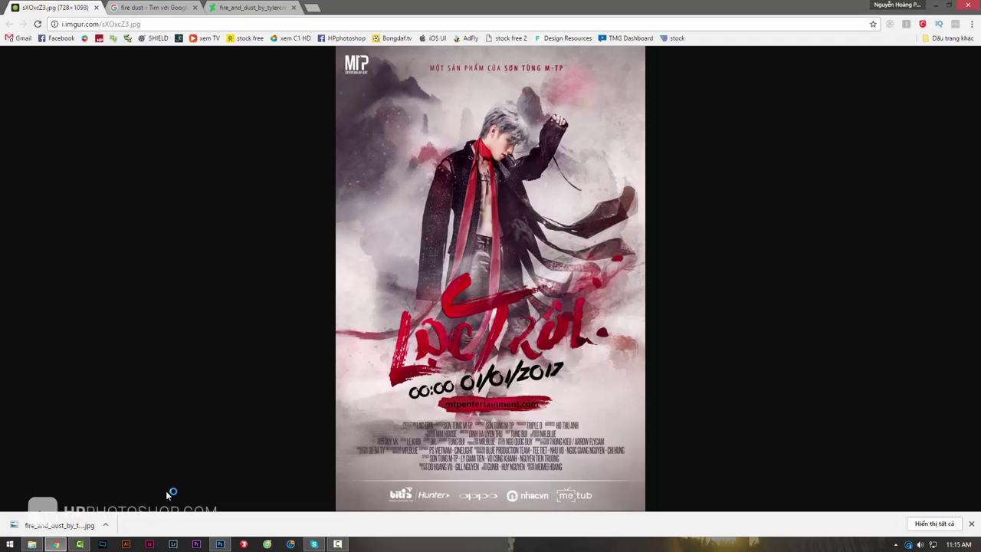
left_click(220, 544)
left_click(359, 218)
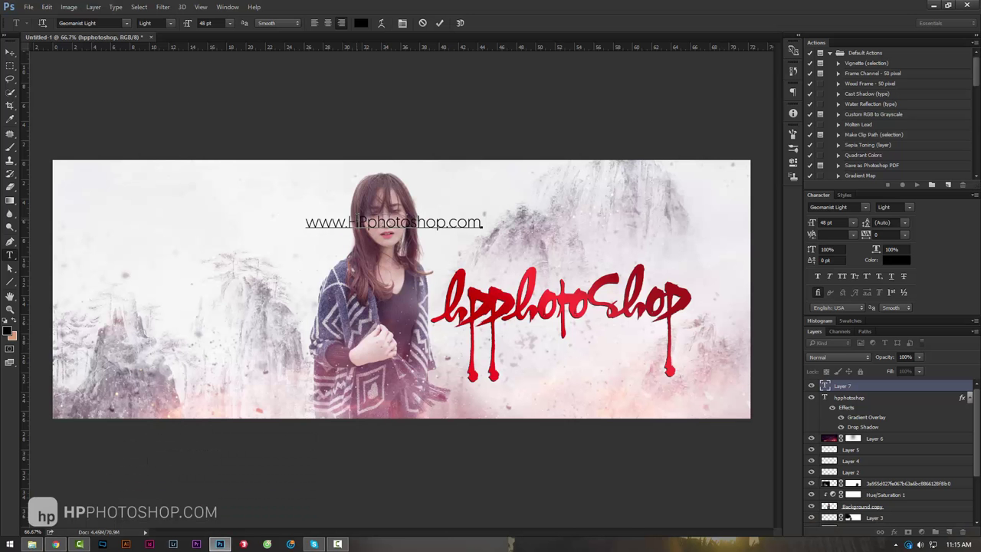
double_click(353, 220)
left_click(10, 51)
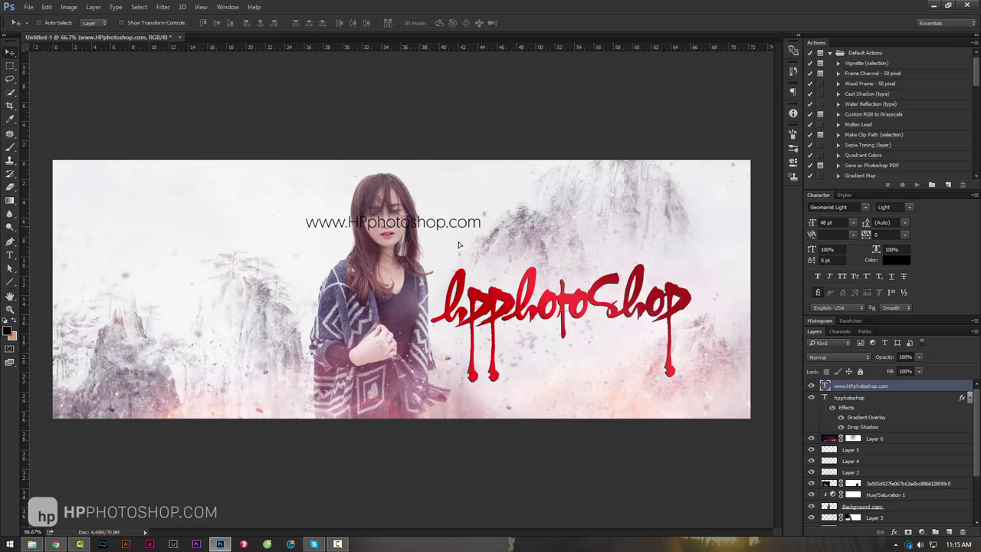
Move the URL line below the hpphotoshop title and scale it smaller.
mouse_move(427, 229)
left_mouse_down()
mouse_move(621, 355)
mouse_move(641, 347)
mouse_move(647, 309)
mouse_move(677, 335)
mouse_move(663, 334)
left_mouse_up()
key("ctrl+t")
key("Return")
key("ctrl+t")
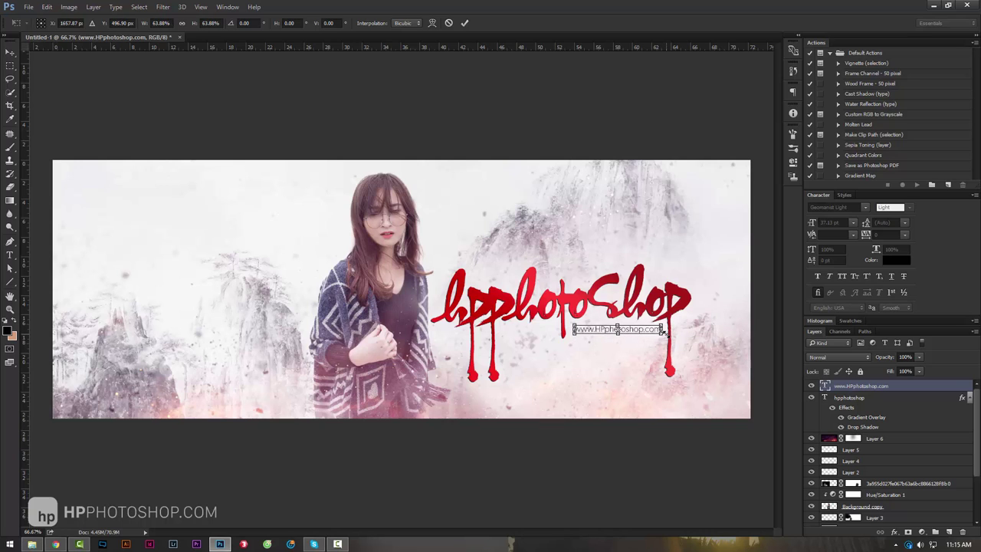
key("Return")
key("t")
left_click(640, 335)
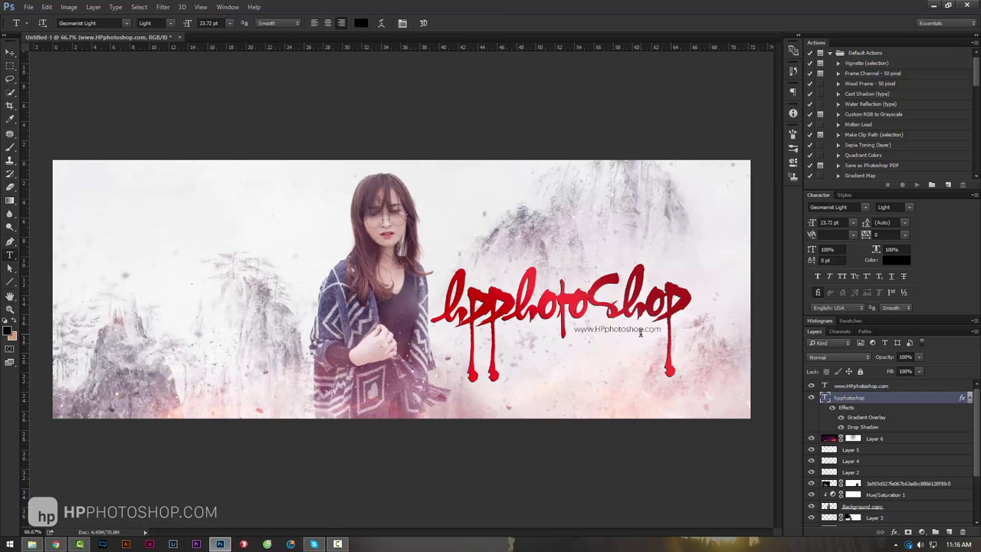
key("ctrl+a")
left_click(899, 397)
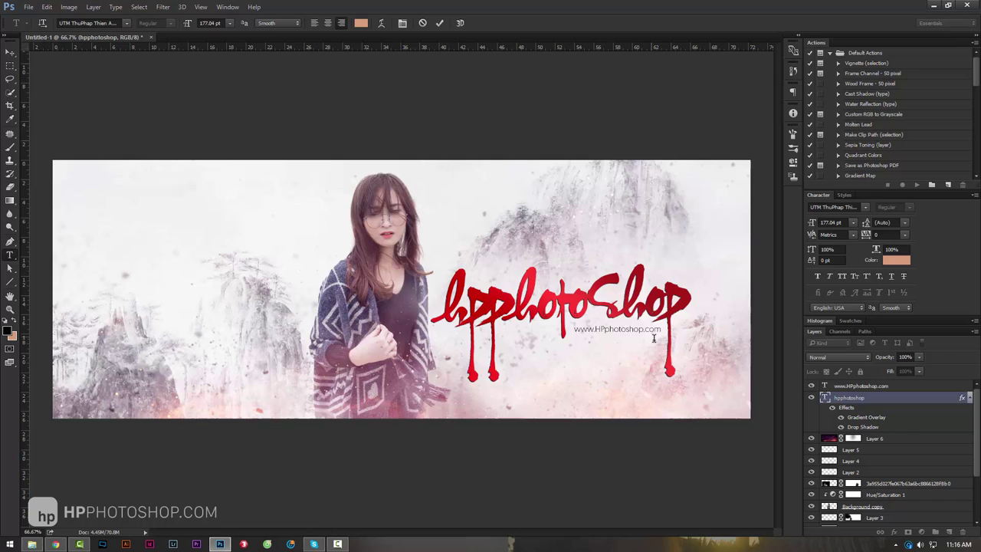
left_click(889, 385)
left_click(904, 223)
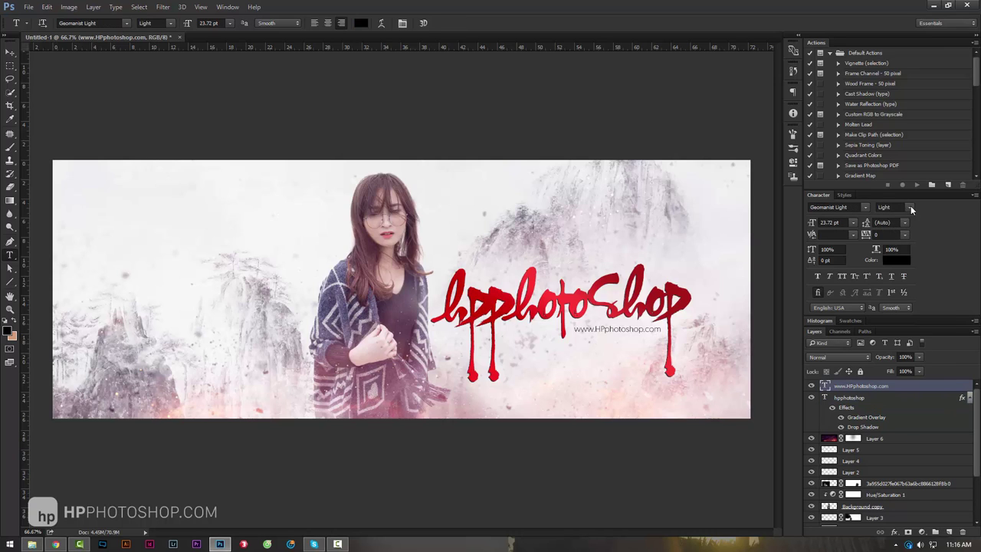
left_click(909, 207)
left_click(909, 257)
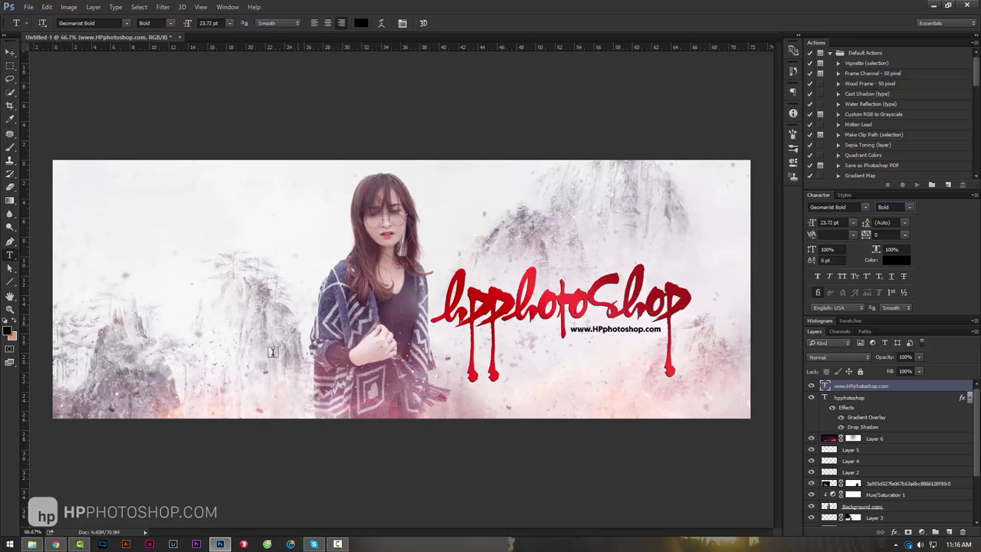
Drag the first-row petal PNGs from the hoa hong folder onto the canvas.
left_click(55, 544)
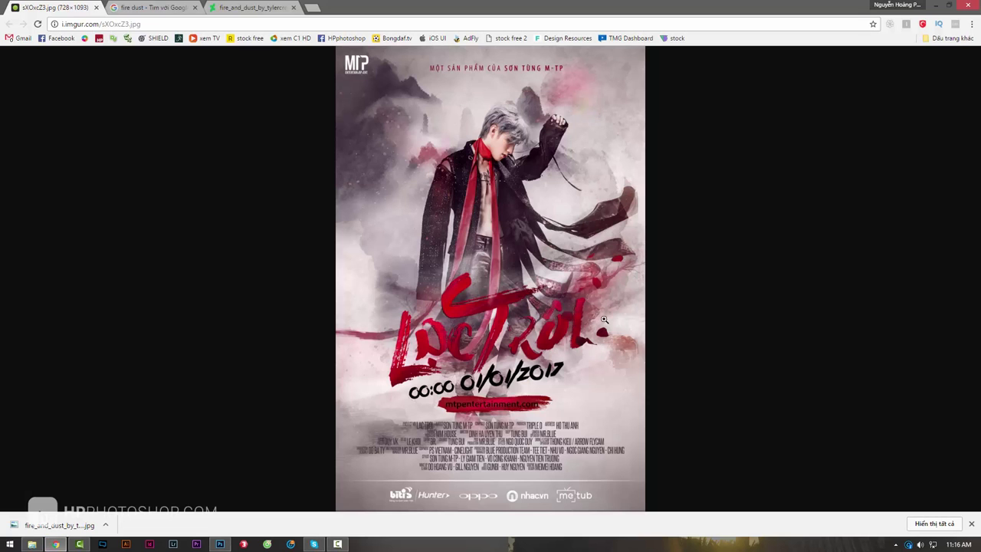
left_click(220, 544)
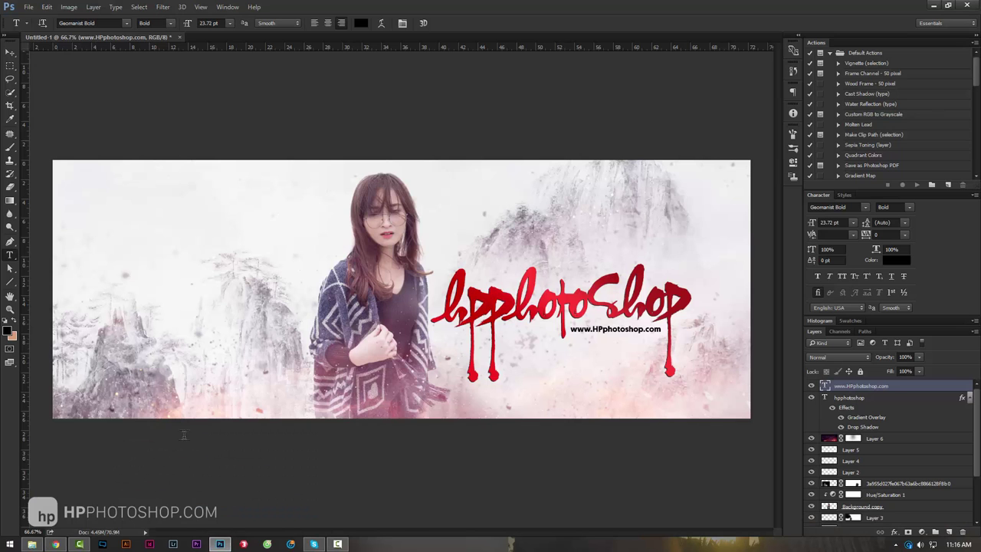
left_click(37, 545)
left_click(431, 357)
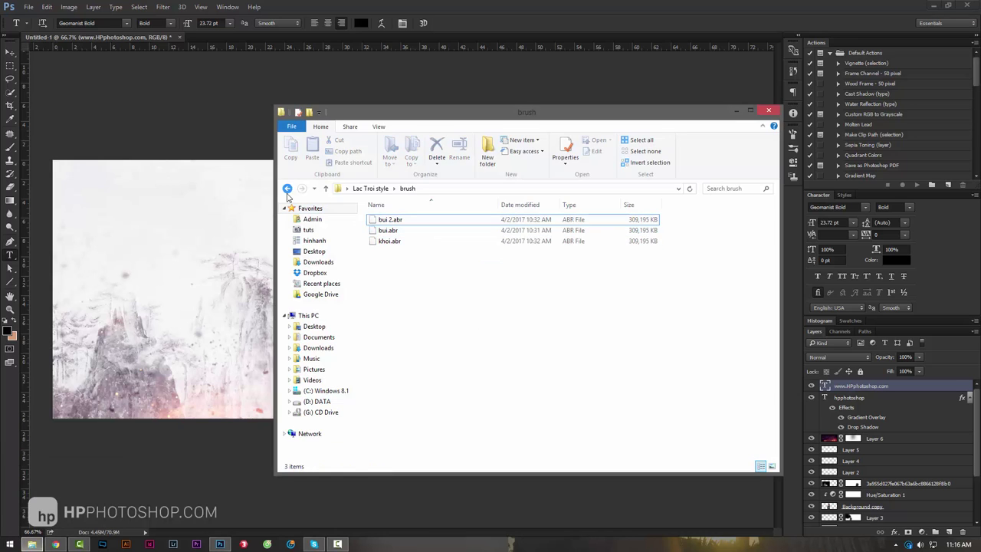
key("alt+Up")
double_click(452, 230)
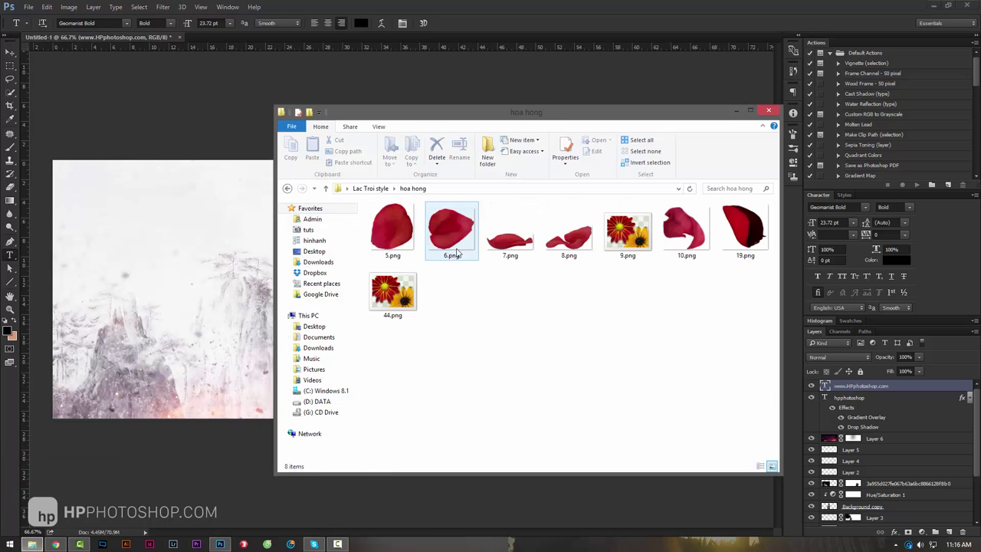
left_click(753, 261)
left_click(392, 256, "shift")
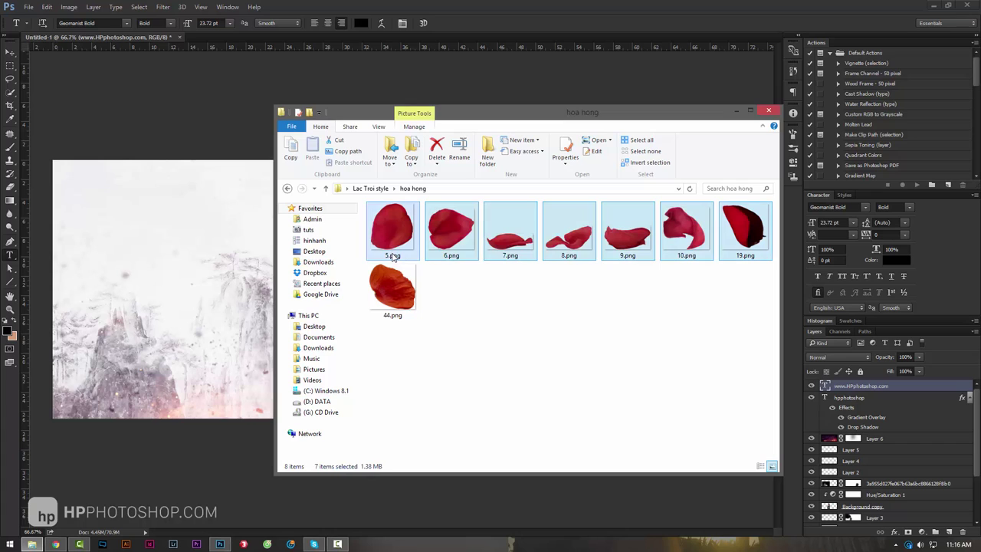
left_click_drag(531, 244, 192, 280)
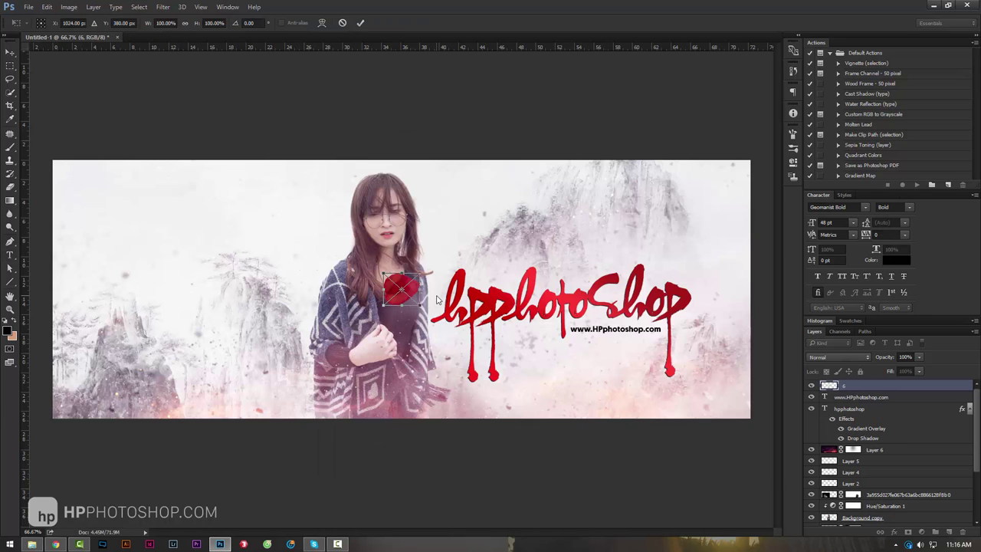
Confirm placement of each petal image and delete petal layer 19.
key("Return")
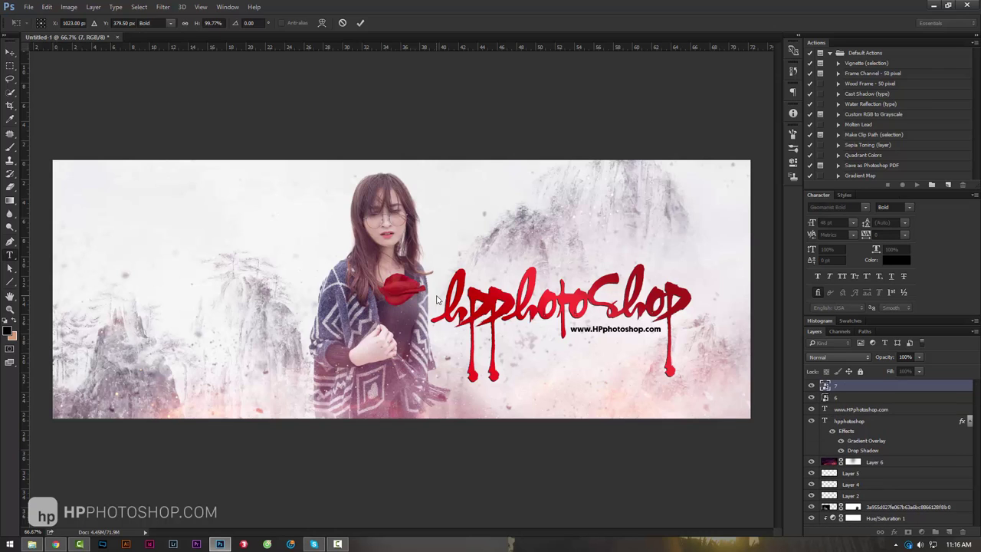
key("Return")
key("Return")
key("Return")
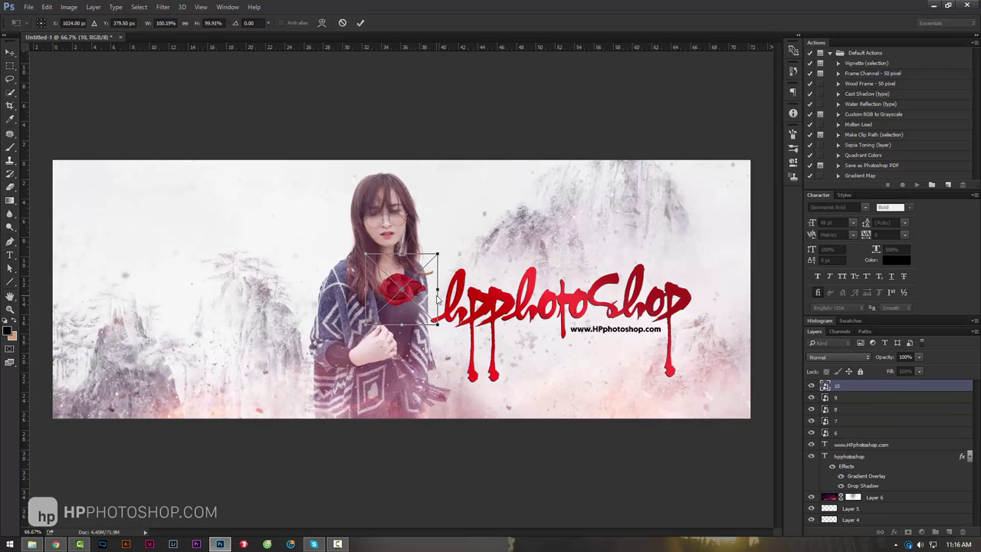
key("Return")
key("Return")
key("Return")
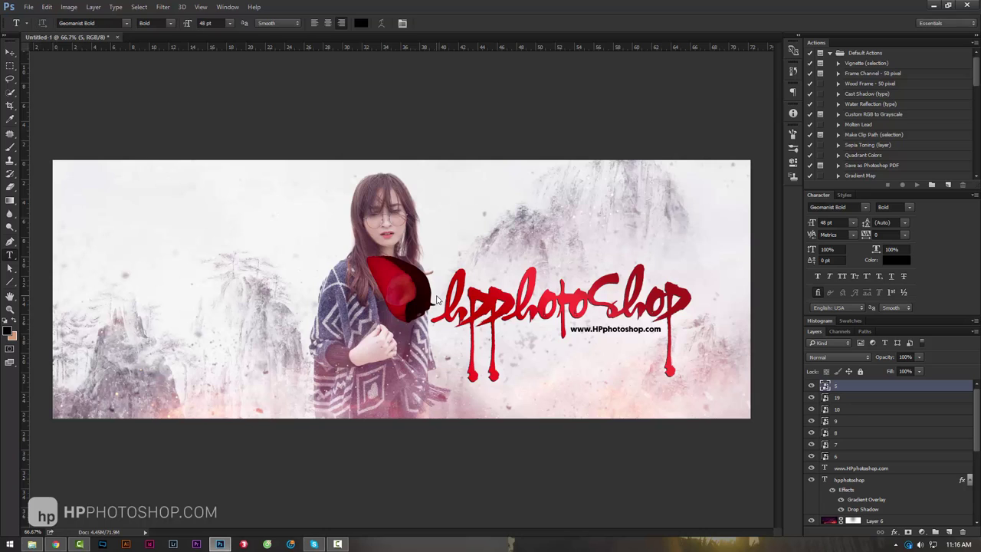
left_click(874, 397)
key("Delete")
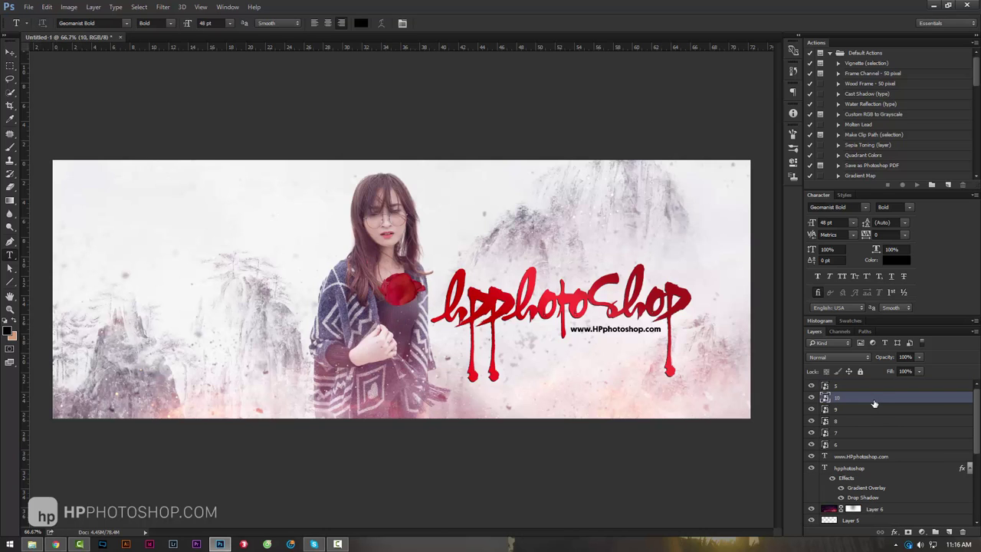
Scale all six selected petal layers down to about 53%.
left_click(862, 386)
left_click(860, 446, "shift")
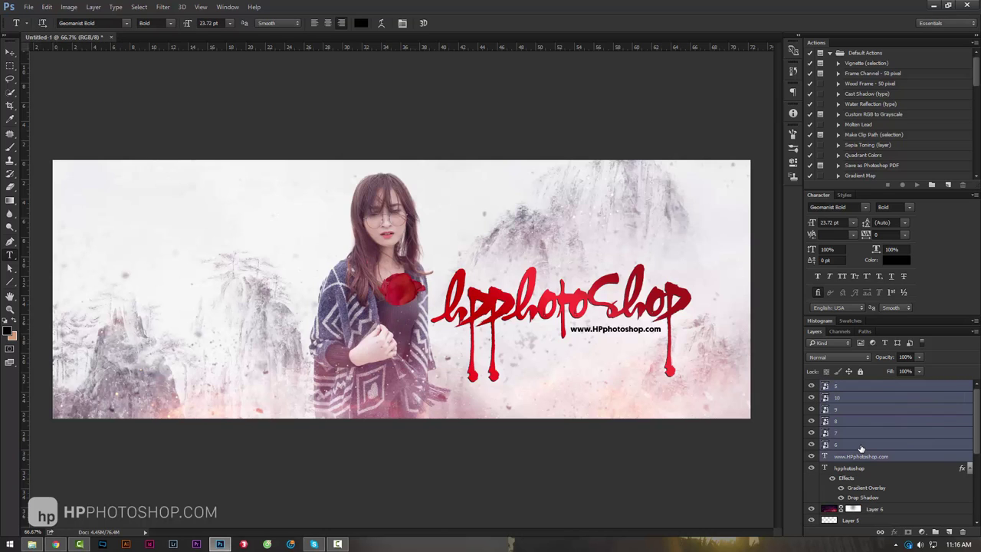
right_click(861, 448)
left_click(623, 278)
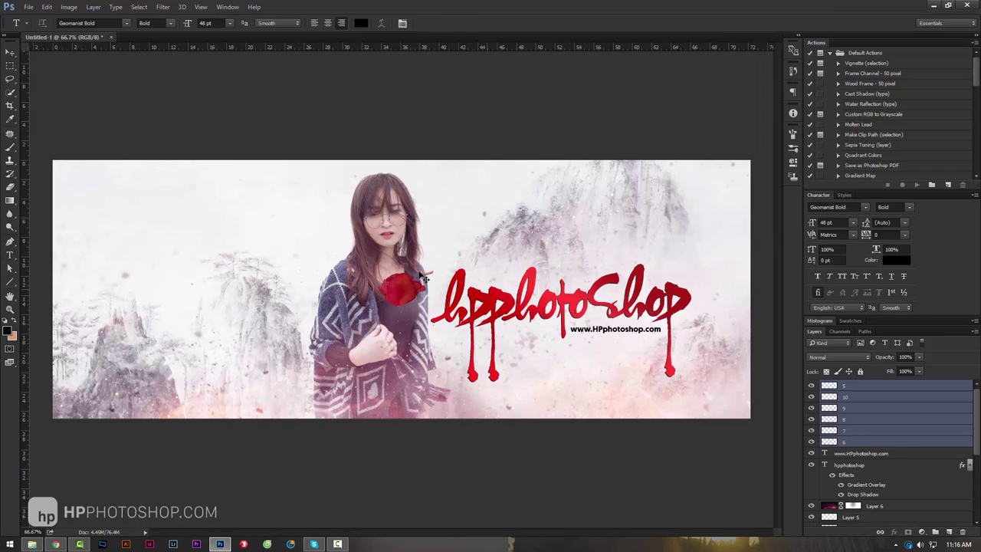
key("ctrl+t")
left_click_drag(428, 305, 406, 290)
key("Return")
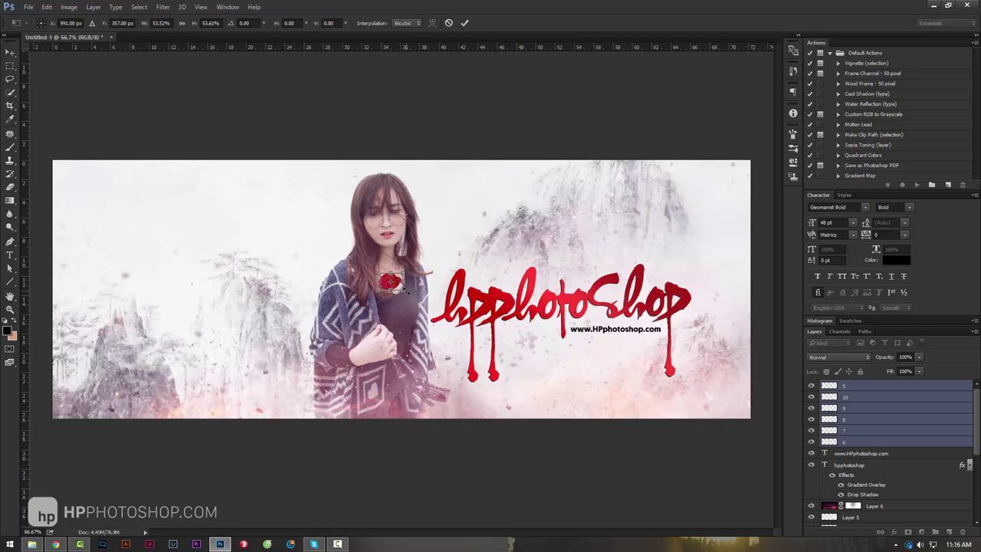
Move the petals onto the woman's chest, with layer 7 beside the title and layer 8 below it.
key("t")
left_click(9, 54)
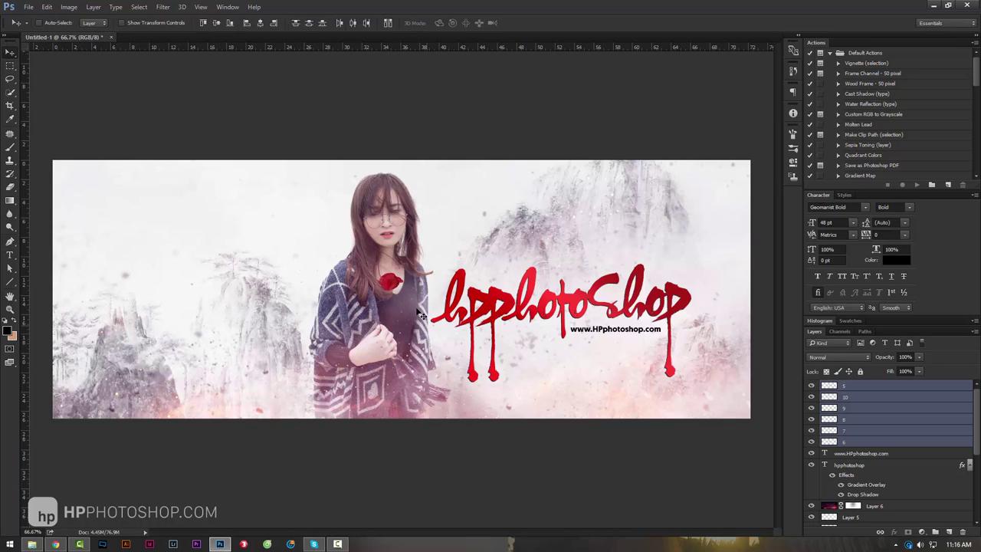
left_click_drag(429, 268, 467, 345)
left_click(864, 432)
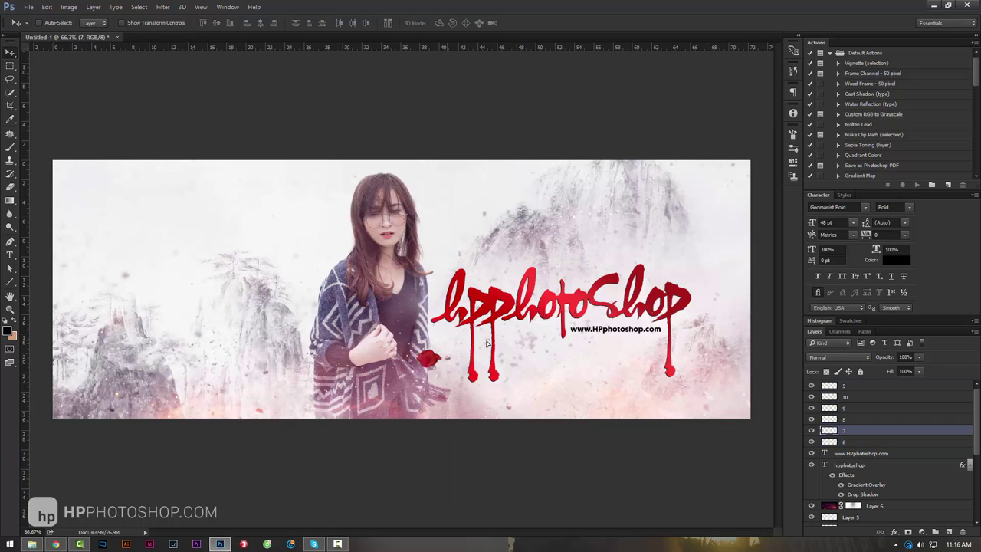
left_click_drag(551, 311, 736, 264)
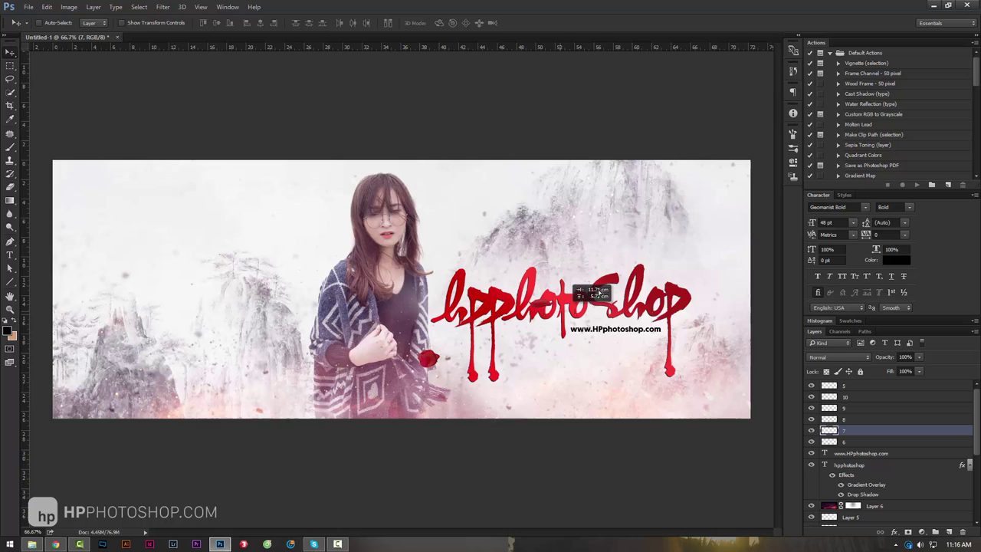
left_click(862, 422)
left_click_drag(438, 355, 538, 331)
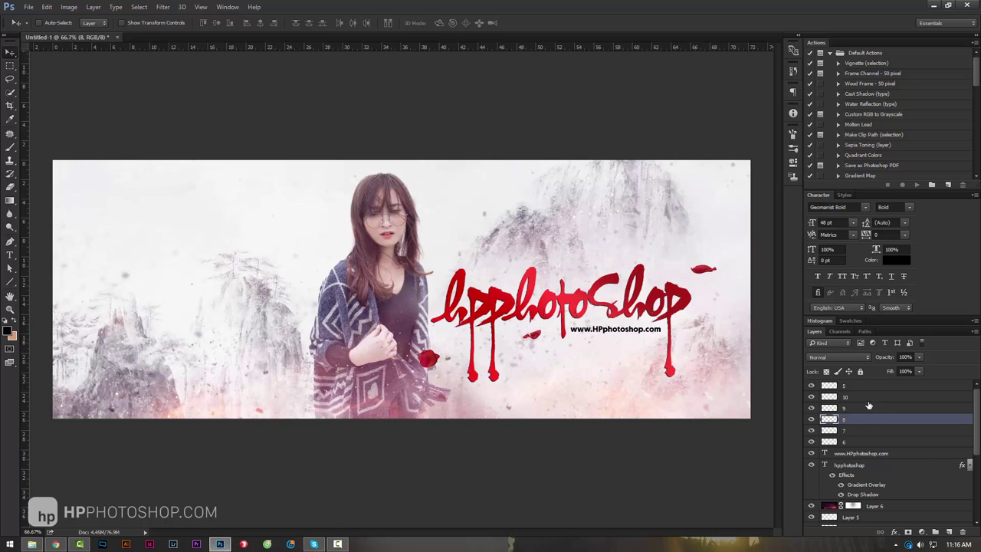
Move and resize the layer 9 petal near the drip, and place layer 10 near the title's right end.
left_click(843, 408)
mouse_move(433, 356)
left_mouse_down()
mouse_move(603, 388)
mouse_move(415, 397)
mouse_move(720, 355)
left_mouse_up()
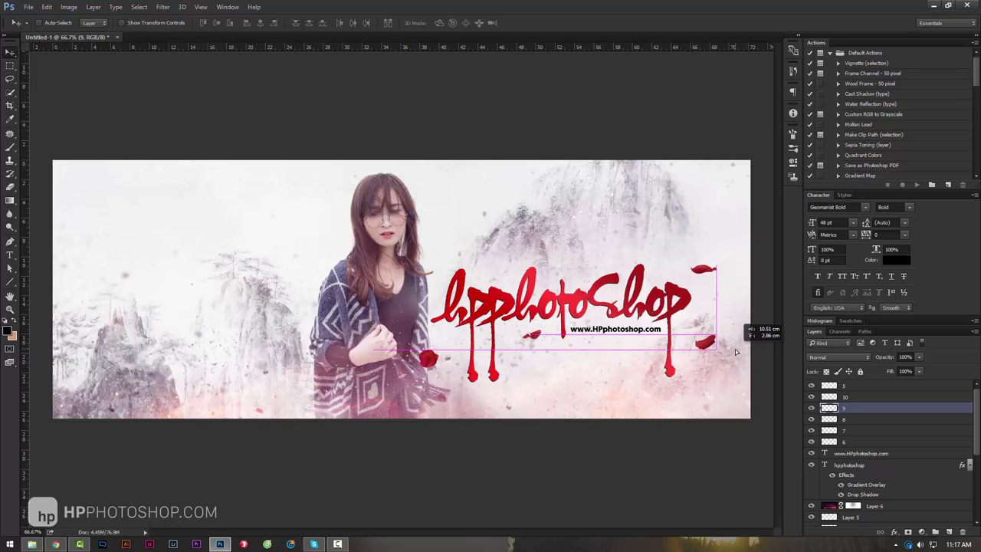
key("ctrl+t")
left_click_drag(704, 353, 683, 369)
key("Return")
left_click(876, 396)
mouse_move(550, 375)
left_mouse_down()
mouse_move(673, 300)
mouse_move(714, 249)
left_mouse_up()
mouse_move(529, 345)
left_mouse_down()
mouse_move(550, 307)
mouse_move(745, 238)
mouse_move(748, 311)
left_mouse_up()
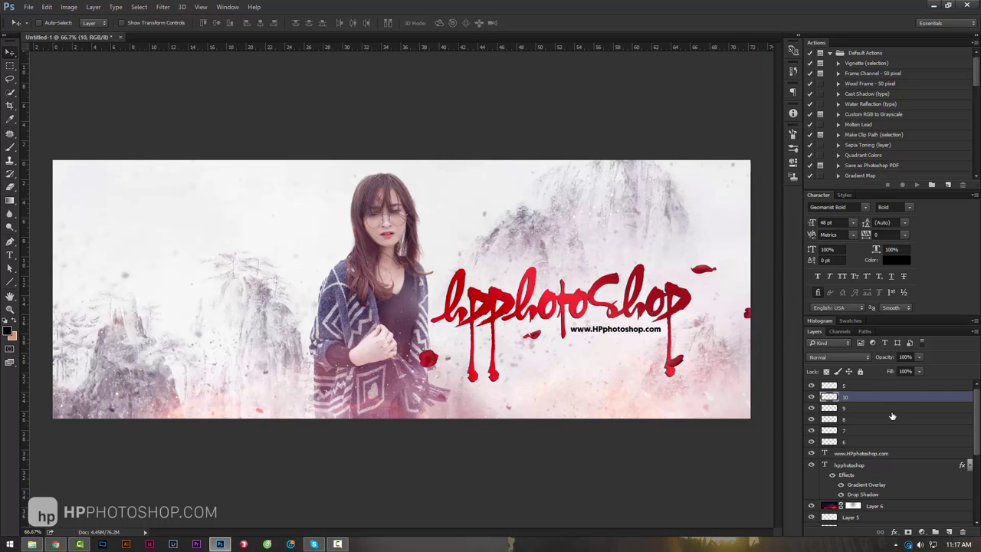
left_click(845, 385)
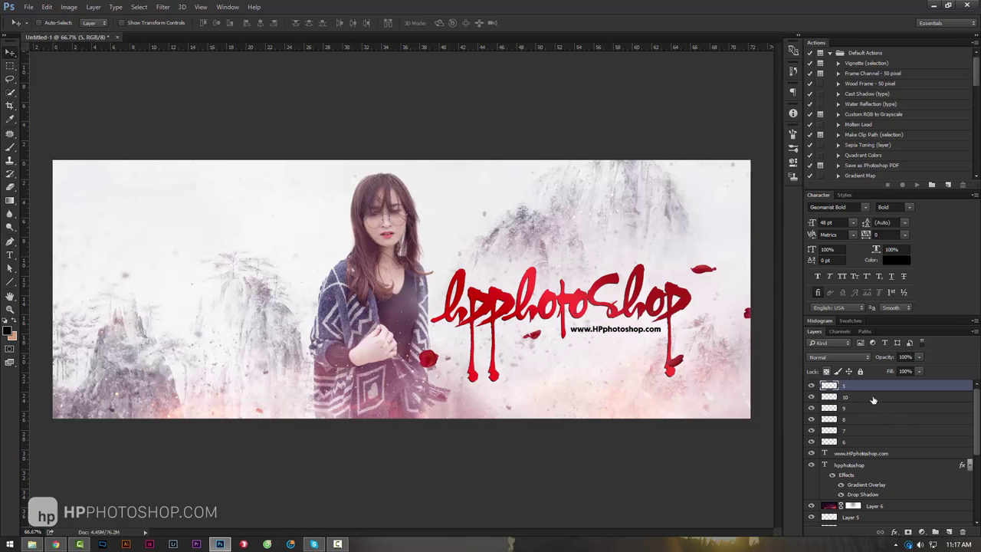
Merge petal layers 5–10 into a single layer 5.
left_click(872, 443, "shift")
right_click(871, 442)
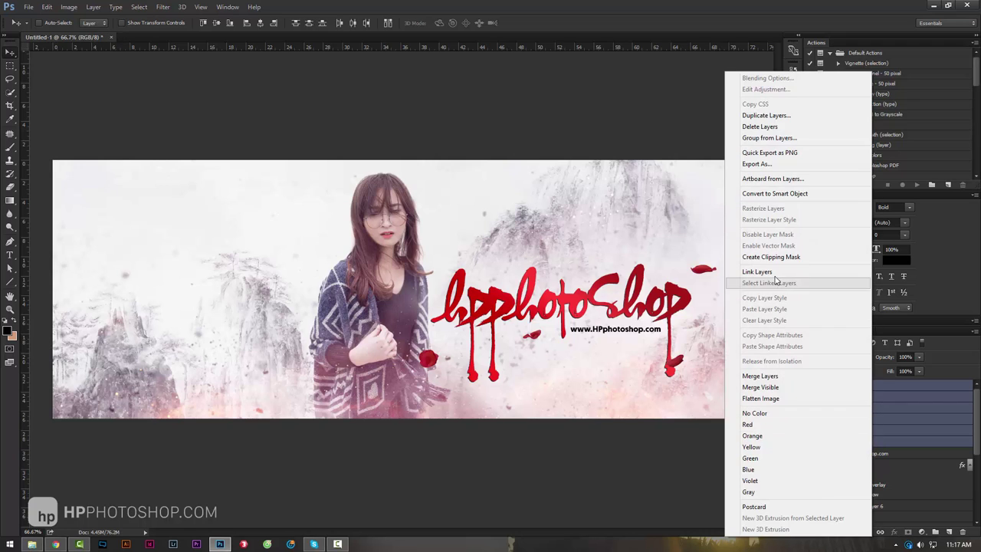
left_click(777, 378)
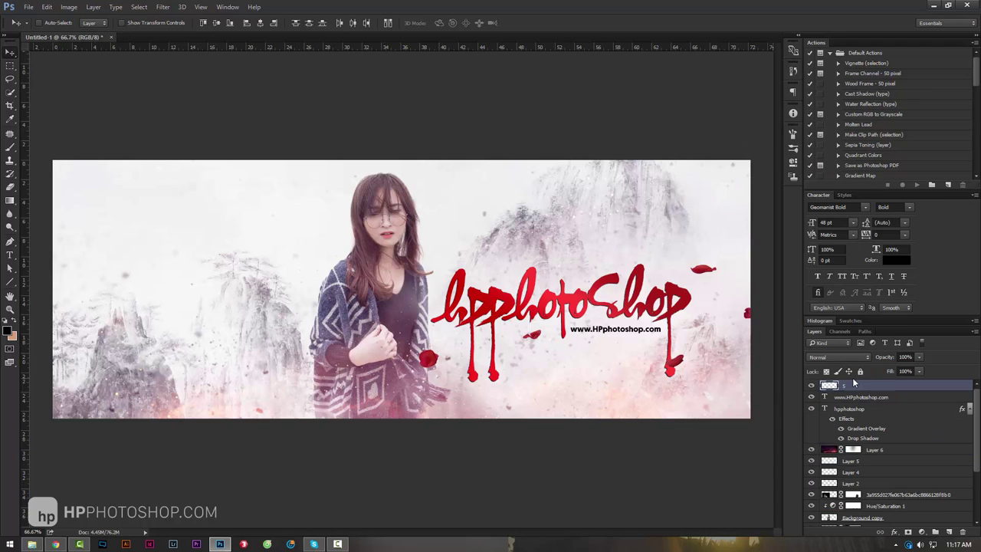
Apply a Motion Blur at a 37° angle and 7 px distance to the merged petals.
left_click(162, 7)
mouse_move(168, 120)
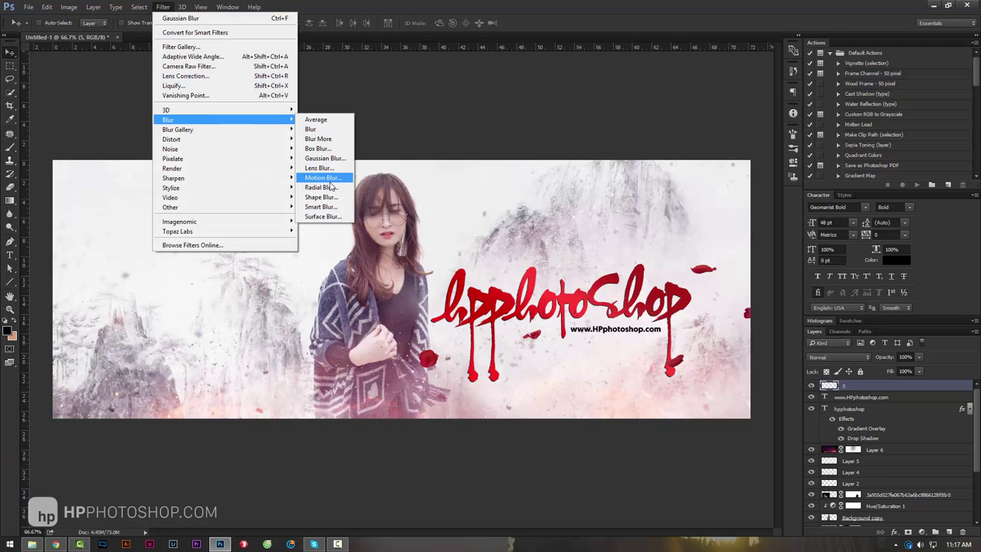
left_click(329, 181)
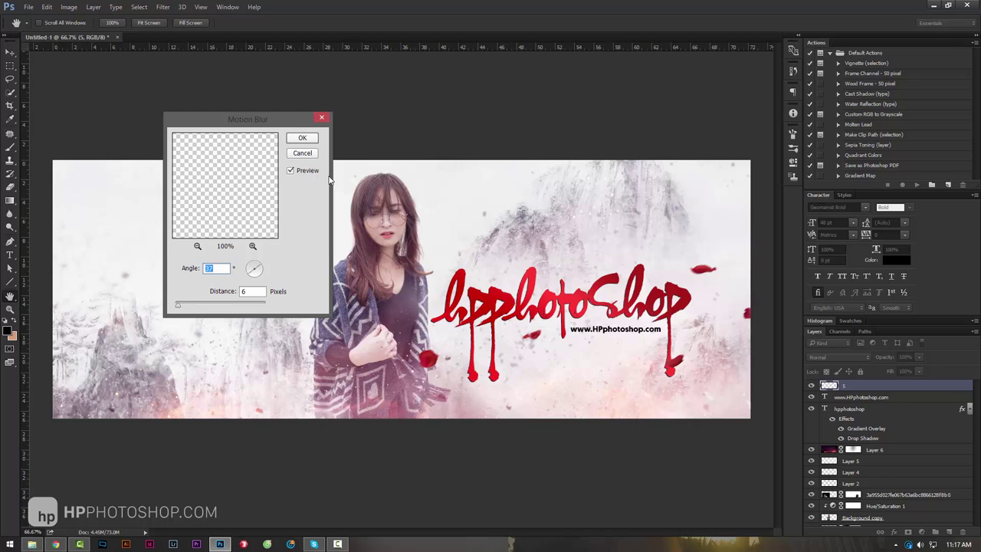
left_click(183, 306)
left_click(303, 139)
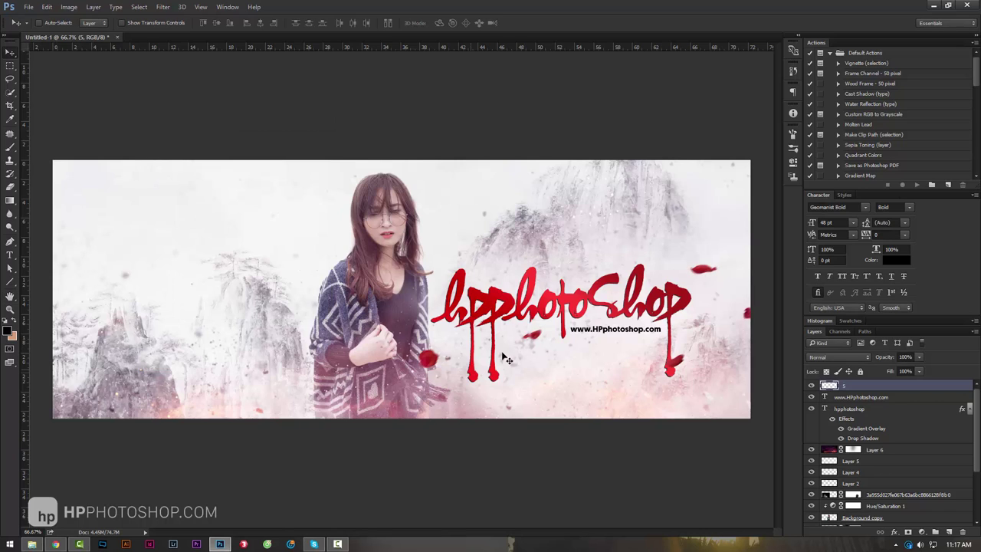
key("z")
left_click_drag(546, 335, 516, 345)
Set petal layer opacity to 100%, duplicate it as 5 copy, and shrink it to about a third.
key("ctrl+plus")
key("ctrl+plus")
key("ctrl+plus")
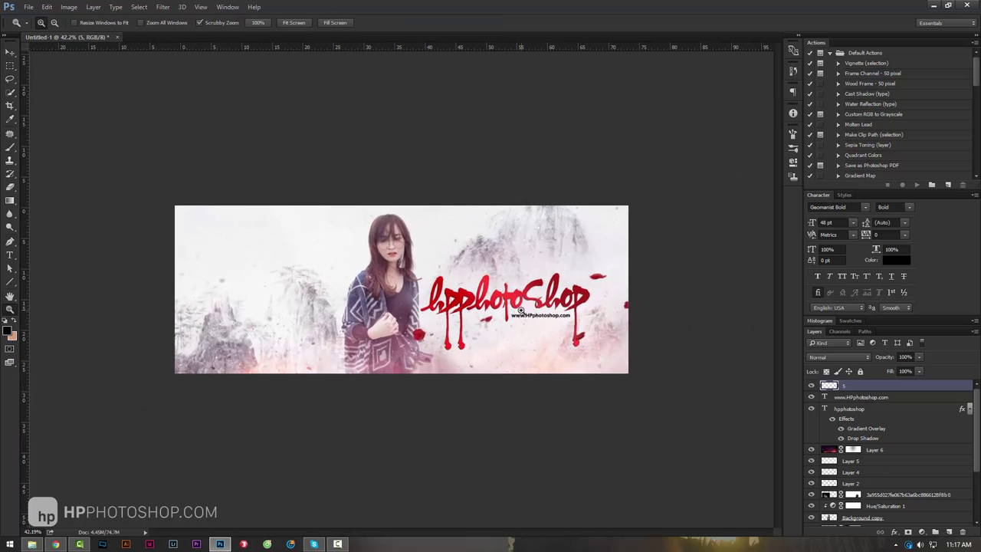
left_click(877, 359)
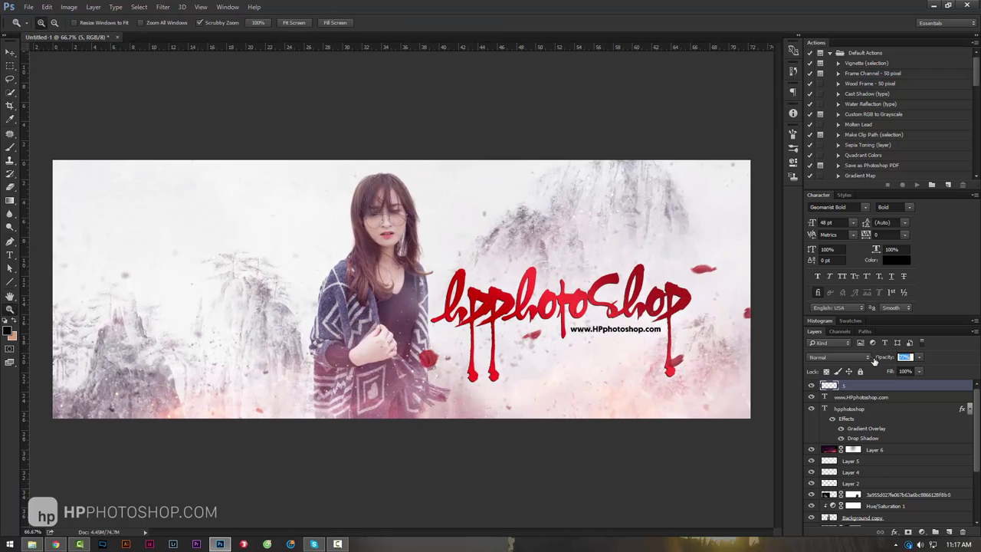
left_click_drag(891, 361, 916, 360)
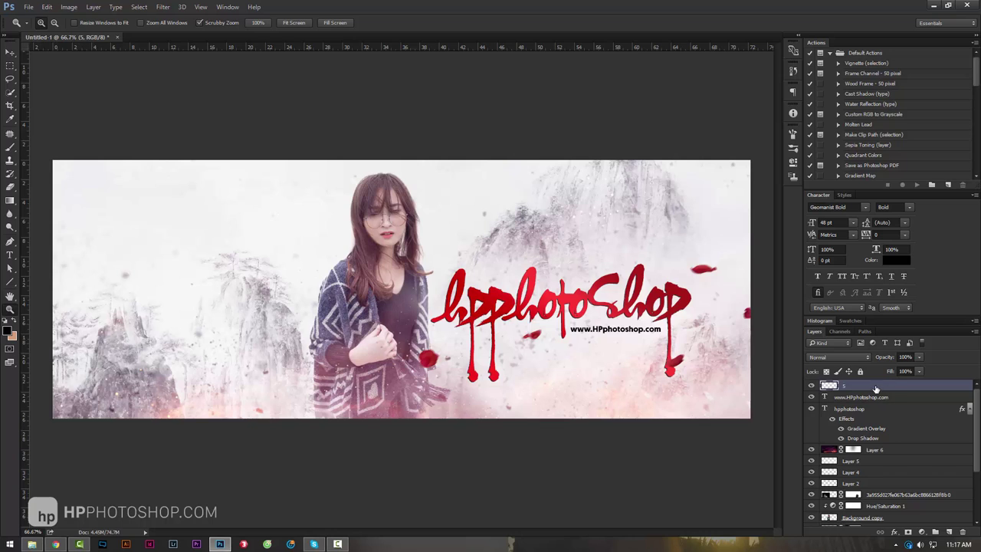
key("ctrl+j")
key("ctrl+t")
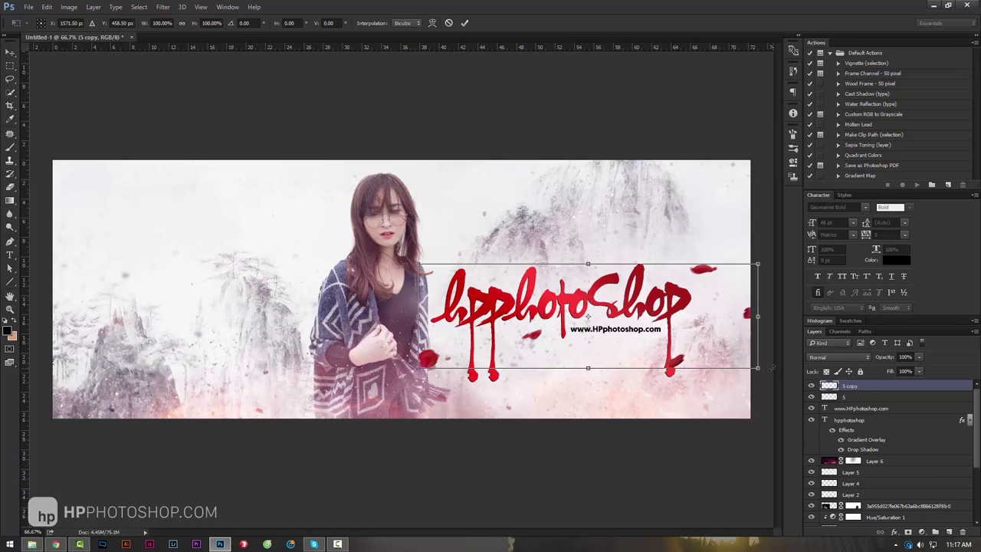
left_click_drag(606, 316, 459, 284)
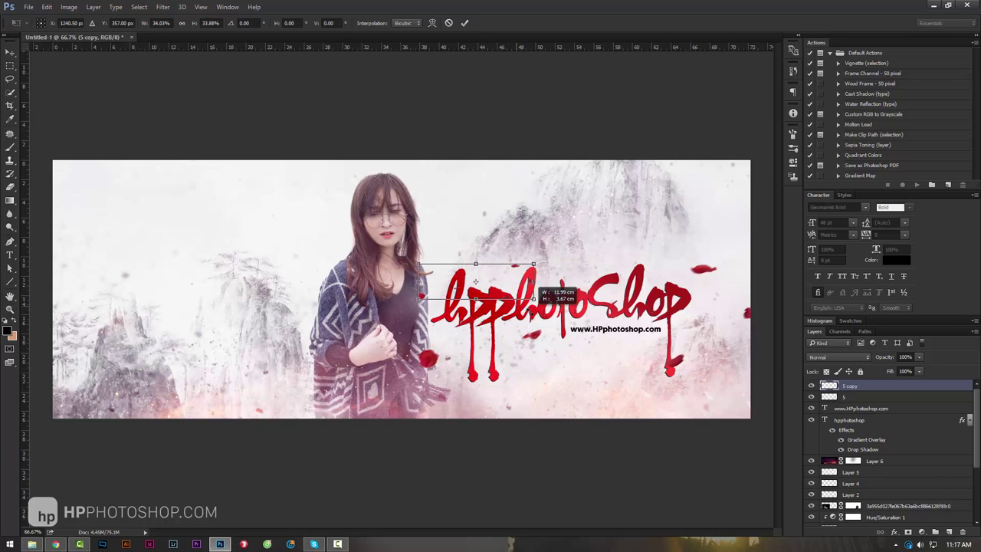
key("Return")
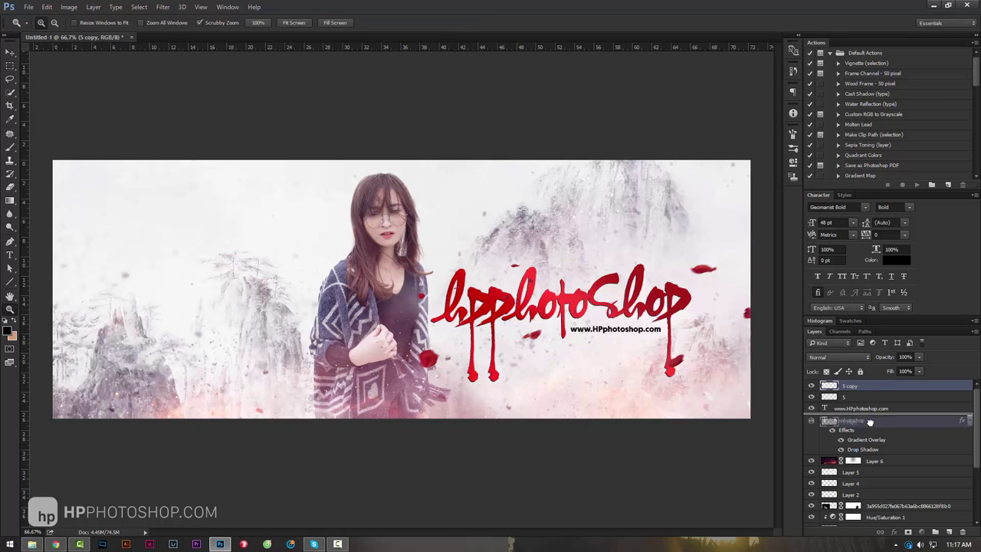
Move 5 copy below the hpphotoshop text layer and enlarge it to about 166%.
left_click_drag(866, 387, 865, 449)
key("ctrl+t")
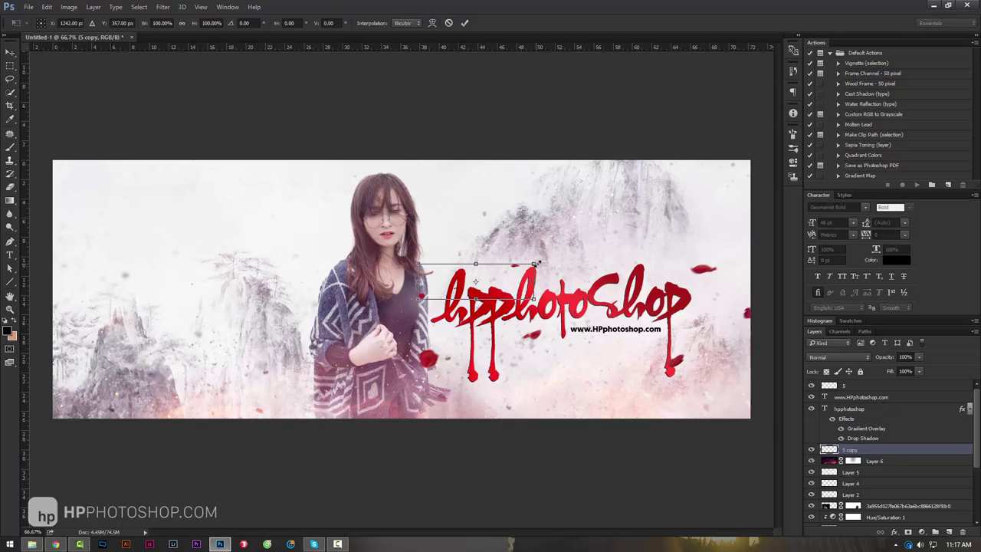
left_click_drag(534, 263, 610, 240)
key("Return")
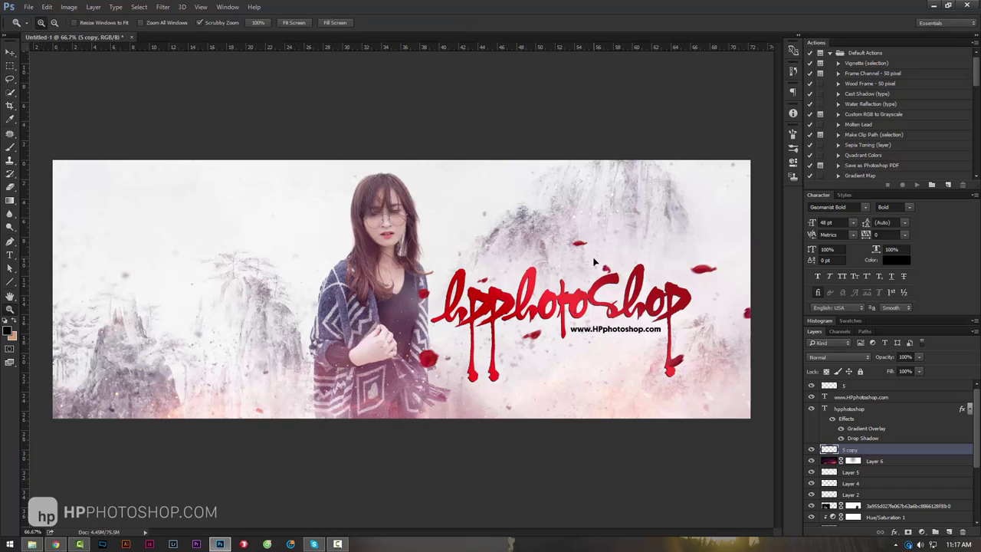
Apply a 3.7-pixel Gaussian Blur to the petals on the 5 copy layer.
left_click(10, 52)
left_click(163, 7)
mouse_move(168, 119)
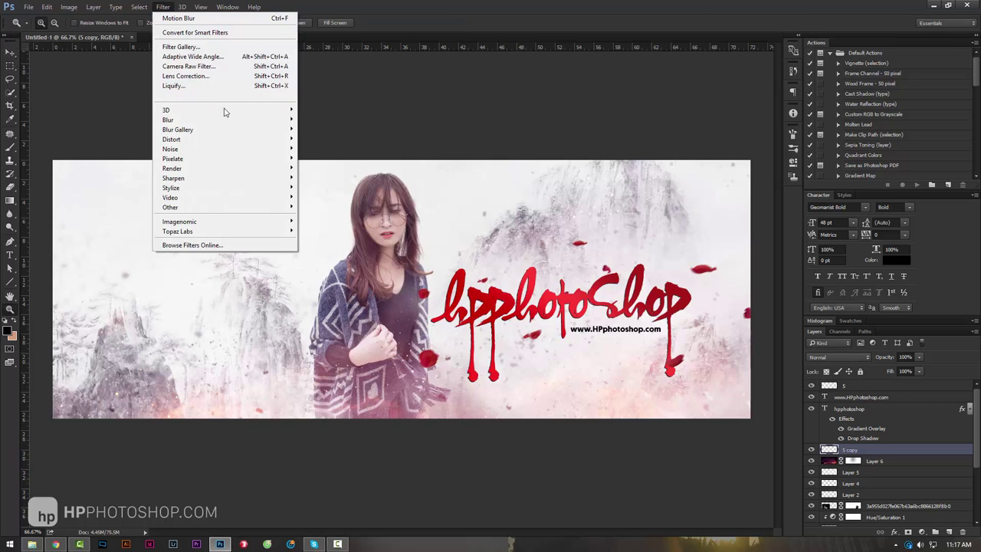
left_click(331, 161)
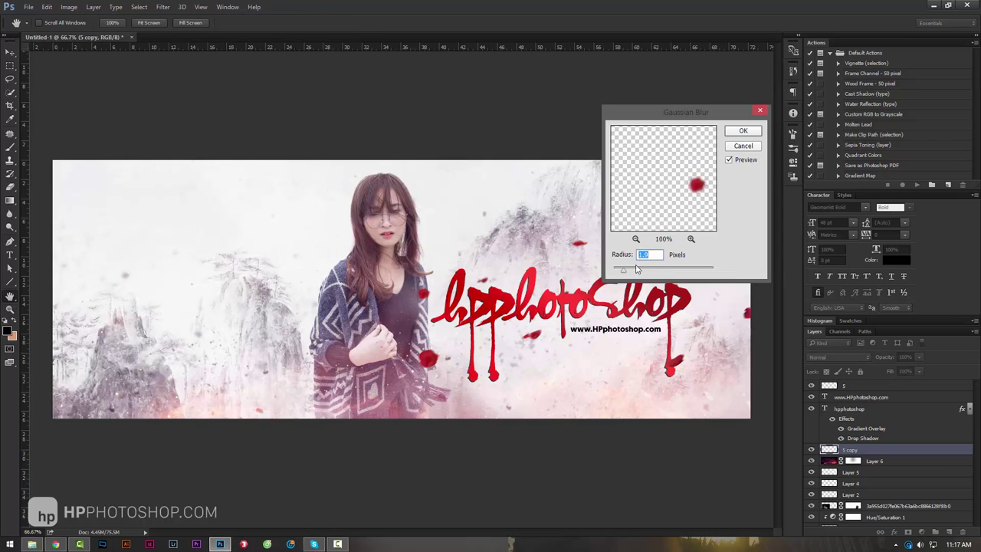
left_click(742, 132)
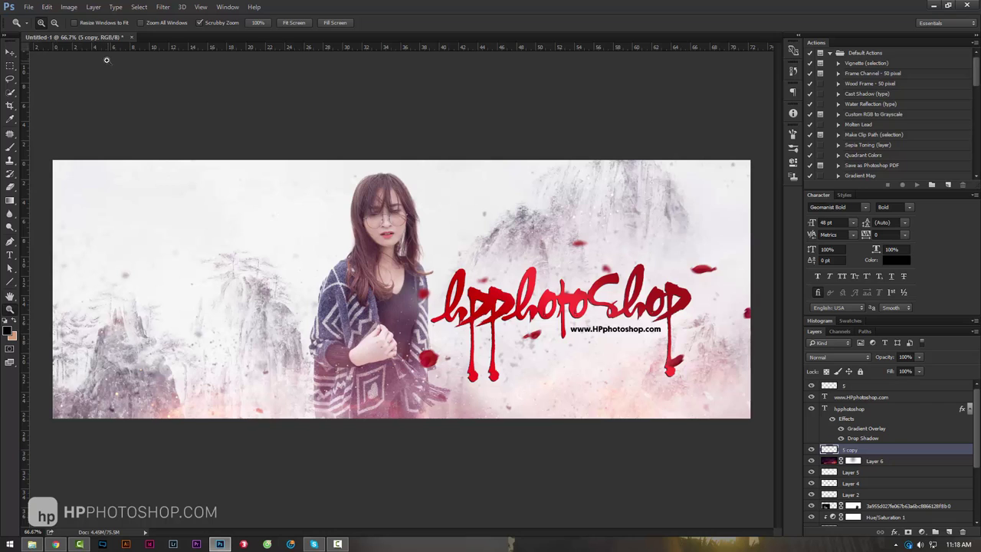
left_click(11, 52)
Shift the 5 copy petals up and right, then zoom the view to 50%.
mouse_move(563, 282)
left_mouse_down()
mouse_move(554, 253)
mouse_move(662, 242)
left_mouse_up()
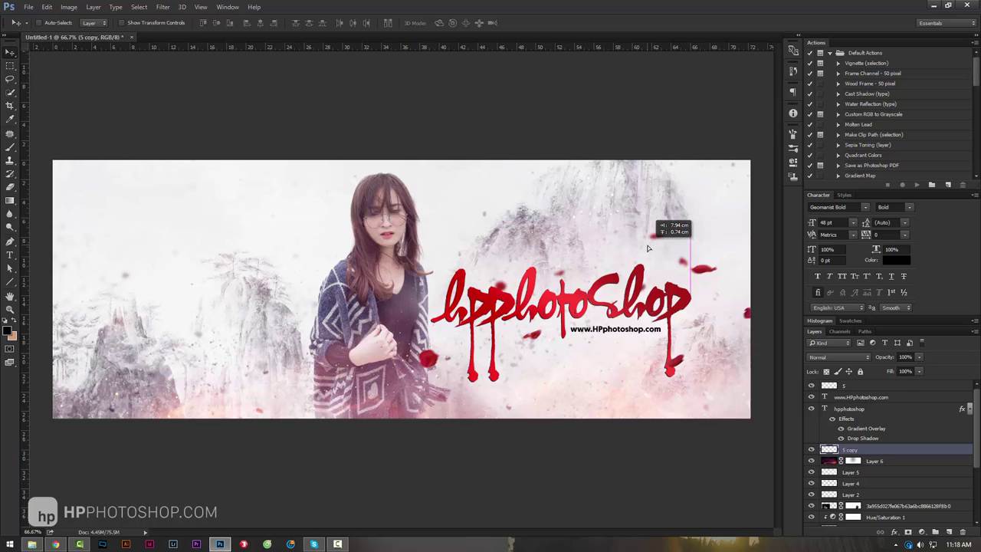
mouse_move(662, 242)
left_mouse_down()
mouse_move(623, 266)
mouse_move(627, 318)
mouse_move(636, 222)
mouse_move(512, 251)
mouse_move(482, 273)
left_mouse_up()
key("z")
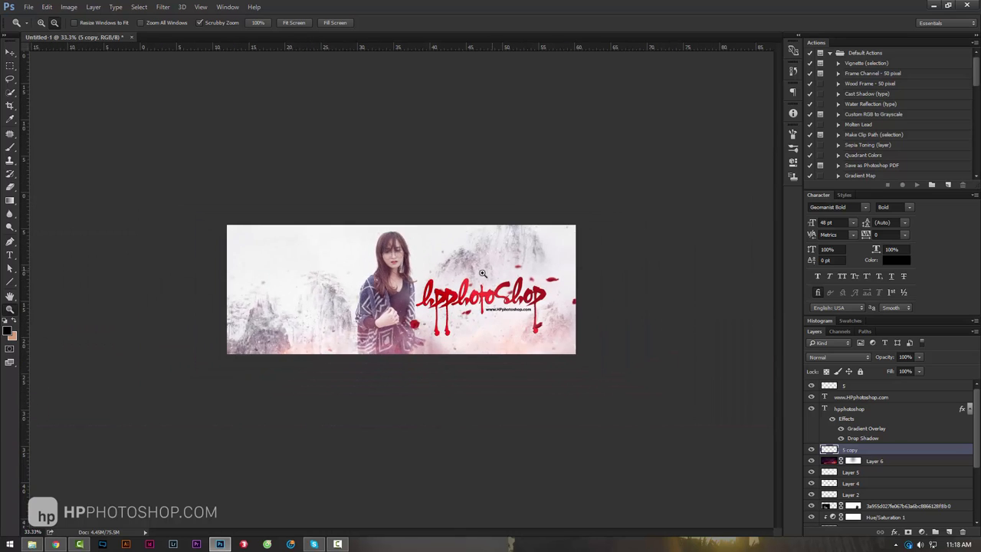
left_click(451, 273)
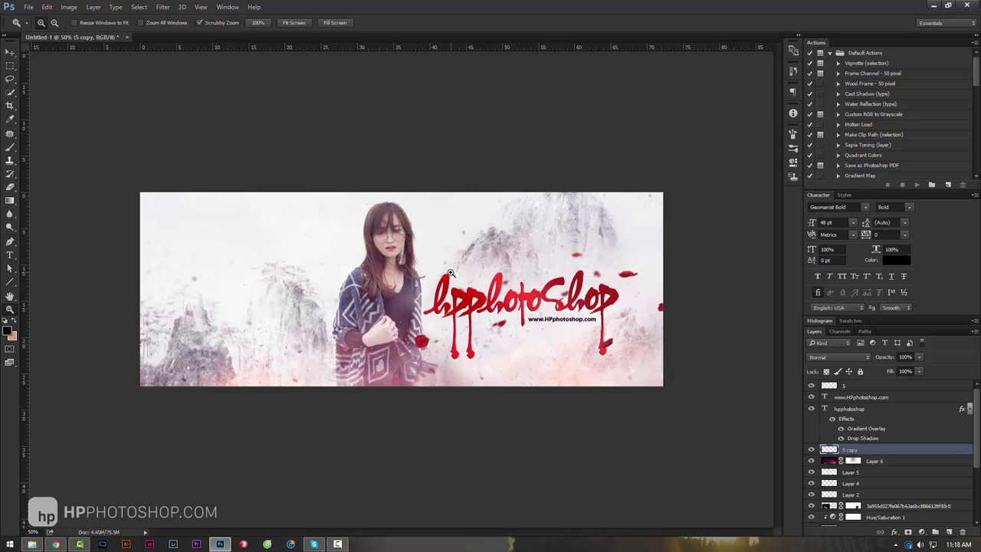
Compare the banner against the reference poster in Chrome, then return to Photoshop.
left_click(55, 544)
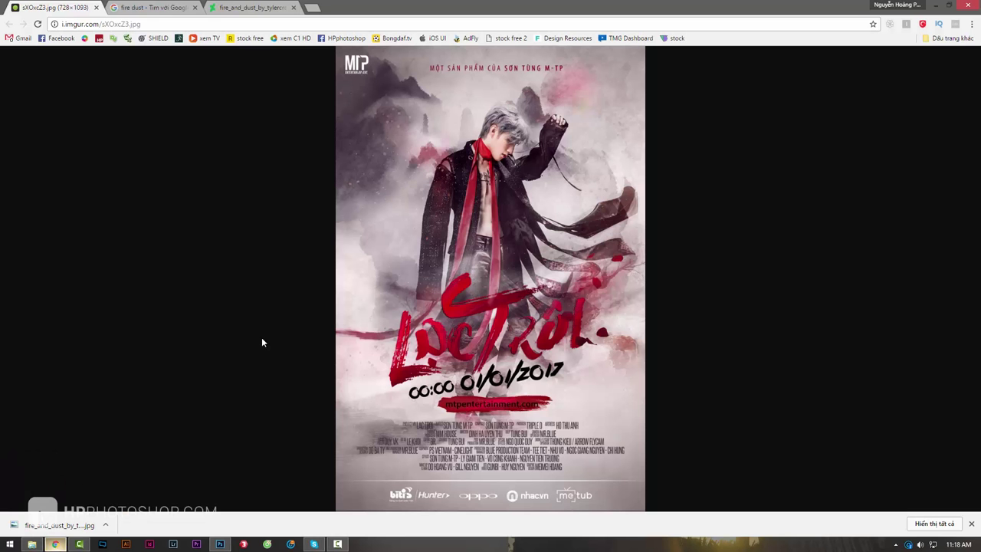
left_click(107, 24)
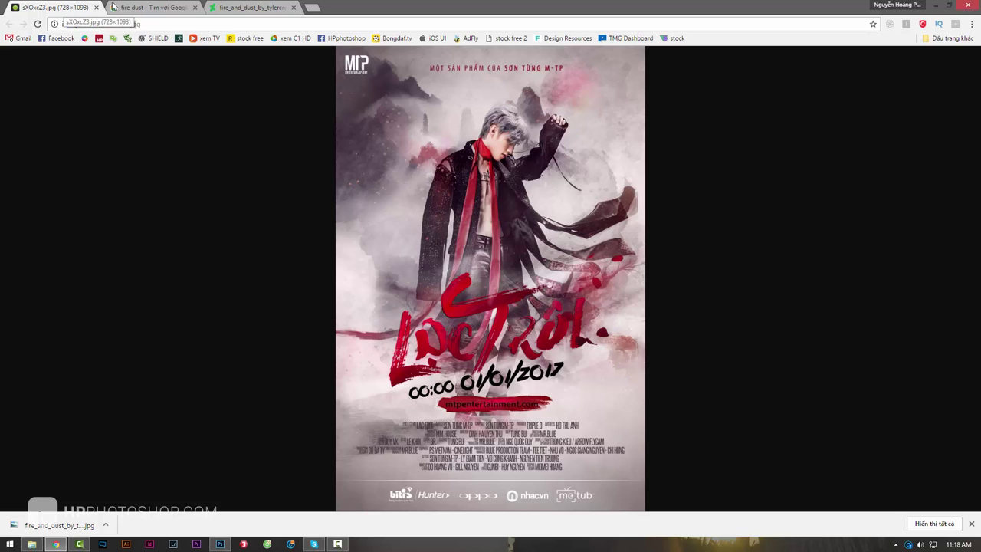
left_click(656, 24)
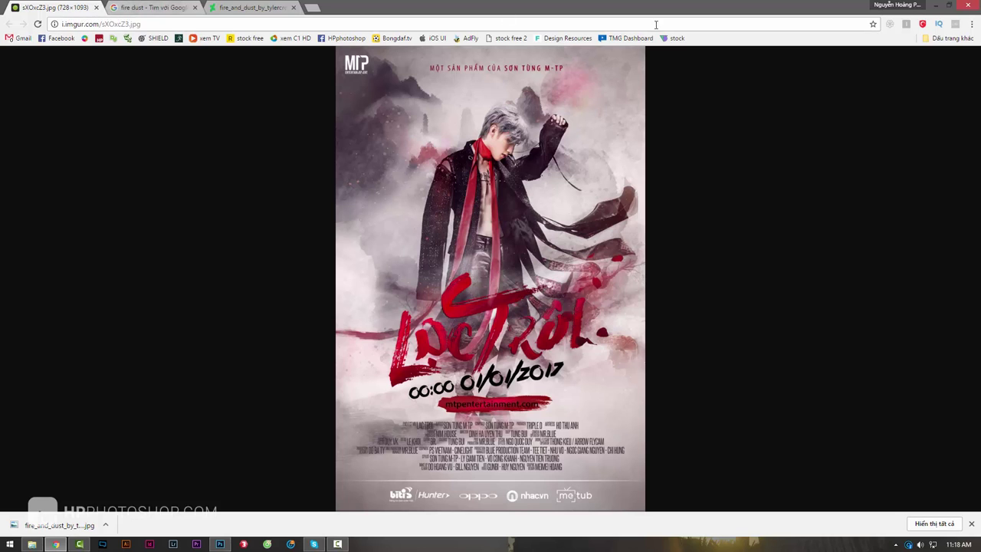
left_click(958, 9)
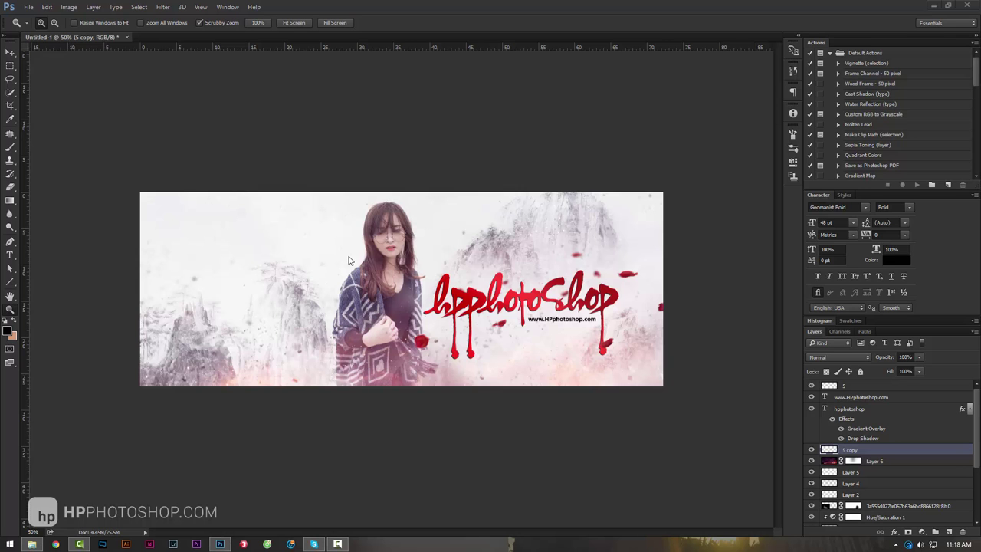
left_click_drag(406, 280, 409, 279)
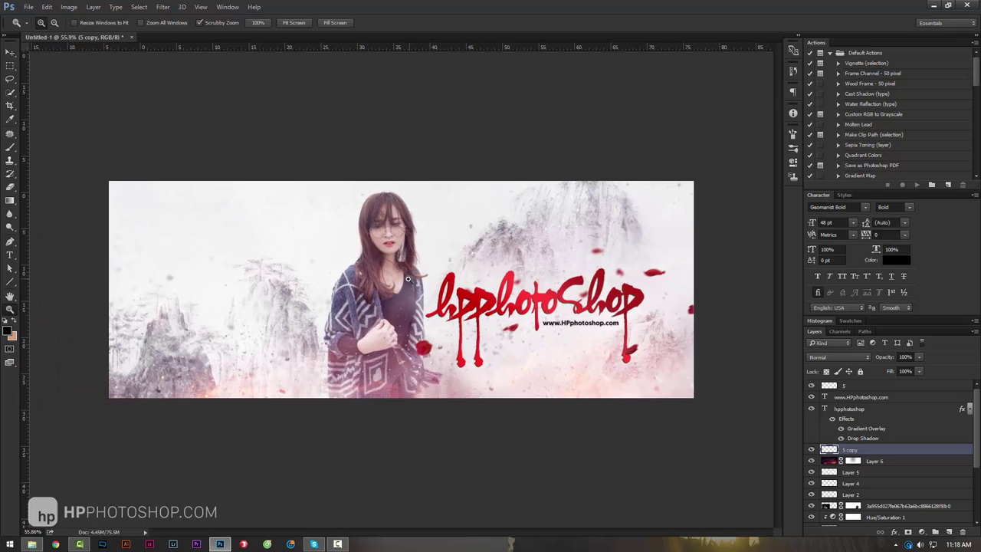